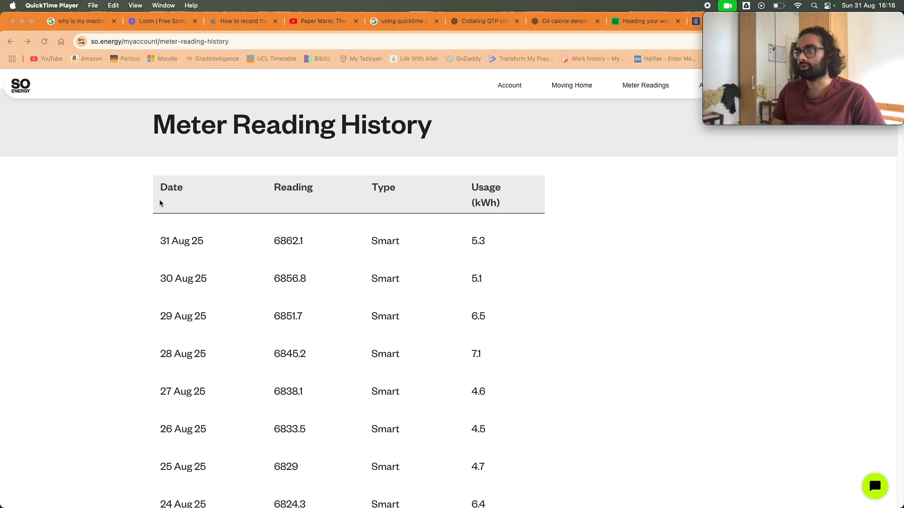
{"action": "scroll", "coordinate": [186, 283], "scroll_direction": "down", "scroll_amount": 2}
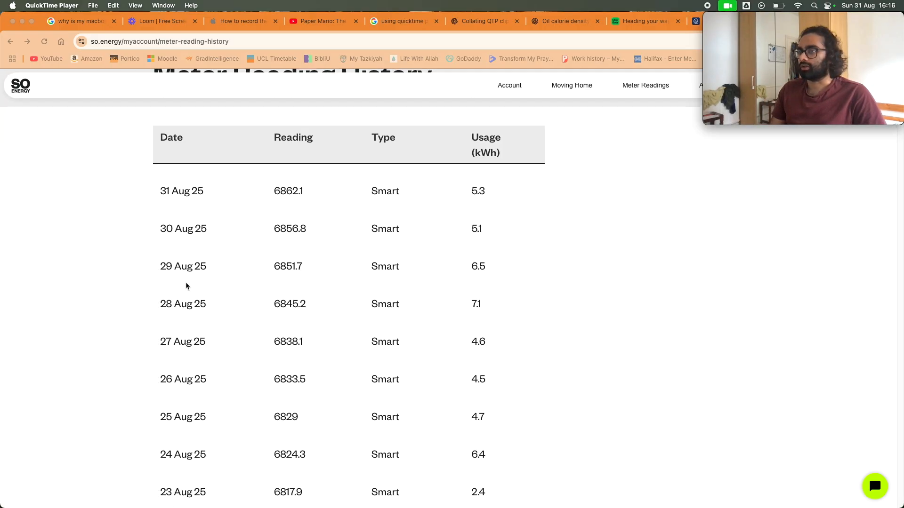
{"action": "scroll", "coordinate": [185, 282], "scroll_direction": "up", "scroll_amount": 3}
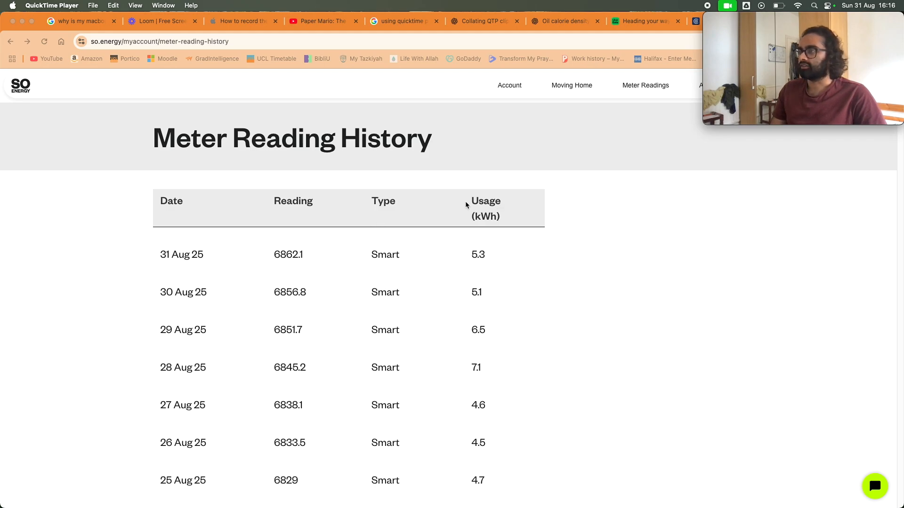
{"action": "scroll", "coordinate": [470, 292], "scroll_direction": "down", "scroll_amount": 10}
{"action": "scroll", "coordinate": [478, 272], "scroll_direction": "up", "scroll_amount": 10}
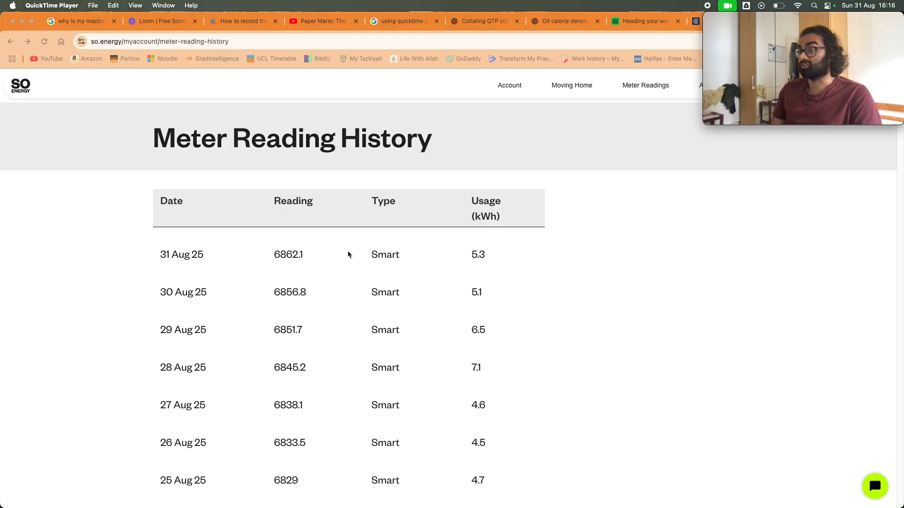
Copy the whole meter reading history table, from the Date, Reading, Type and Usage headers to the 18 Jun 23 row
{"action": "left_click", "coordinate": [157, 208]}
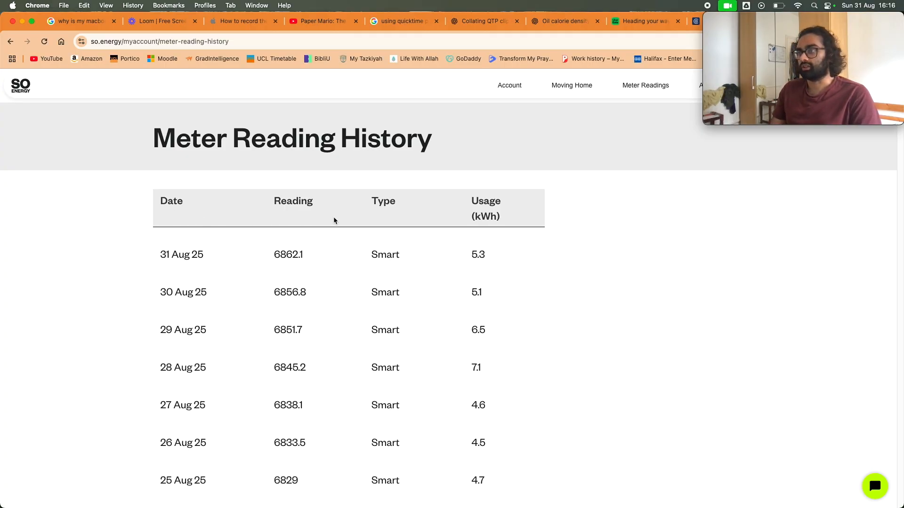
{"action": "left_click_drag", "start_coordinate": [163, 202], "coordinate": [484, 292]}
{"action": "scroll", "coordinate": [410, 261], "scroll_direction": "down", "scroll_amount": 20}
{"action": "scroll", "coordinate": [484, 250], "scroll_direction": "down", "scroll_amount": 20}
{"action": "scroll", "coordinate": [485, 259], "scroll_direction": "down", "scroll_amount": 20}
{"action": "scroll", "coordinate": [506, 296], "scroll_direction": "down", "scroll_amount": 20}
{"action": "scroll", "coordinate": [490, 298], "scroll_direction": "down", "scroll_amount": 20}
{"action": "scroll", "coordinate": [490, 294], "scroll_direction": "down", "scroll_amount": 20}
{"action": "scroll", "coordinate": [489, 295], "scroll_direction": "down", "scroll_amount": 20}
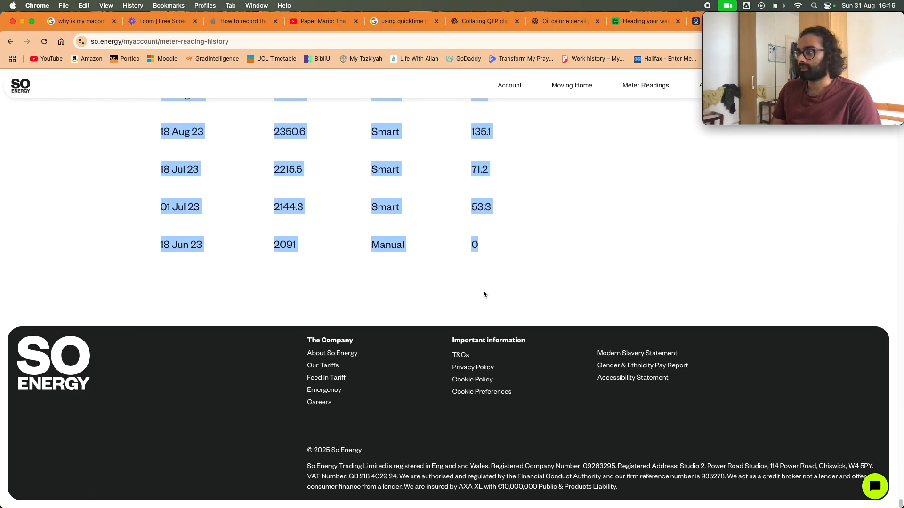
{"action": "right_click", "coordinate": [476, 250]}
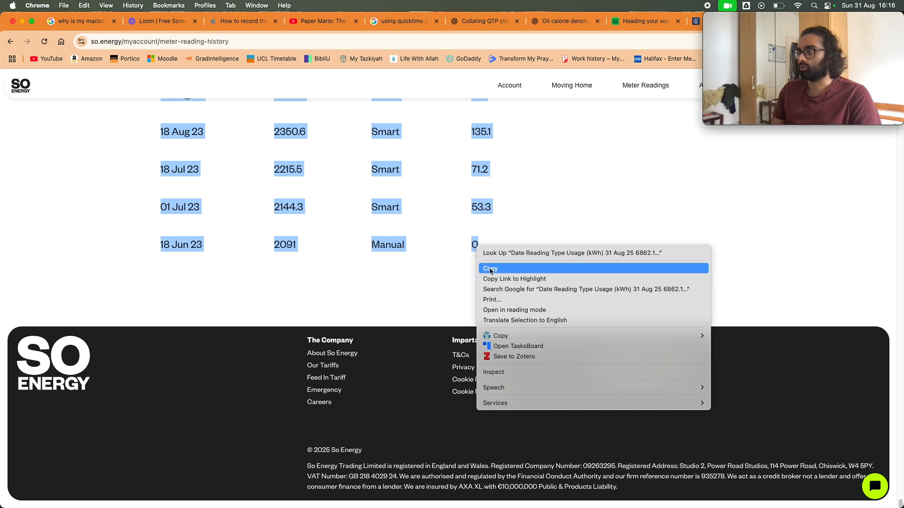
{"action": "left_click", "coordinate": [489, 269]}
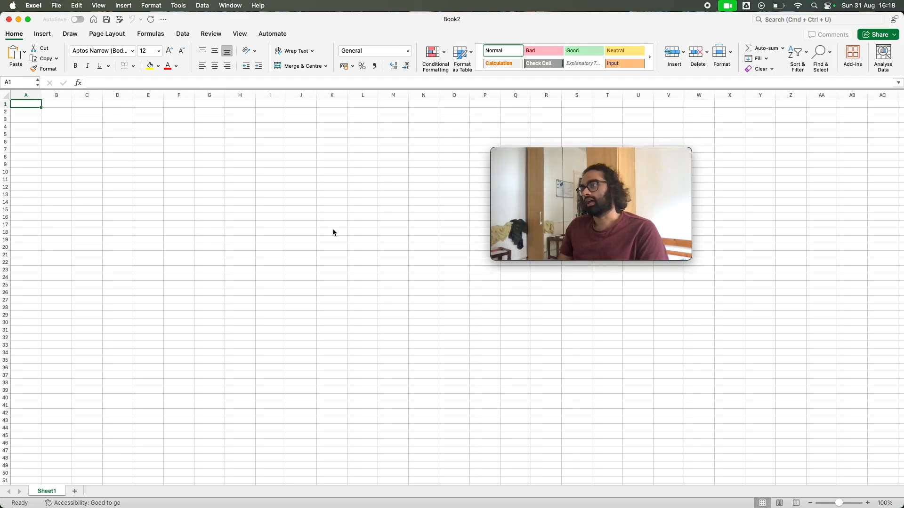
Try a plain paste of the copied table into cell A1 of the blank Excel workbook, and undo it
{"action": "right_click", "coordinate": [36, 109]}
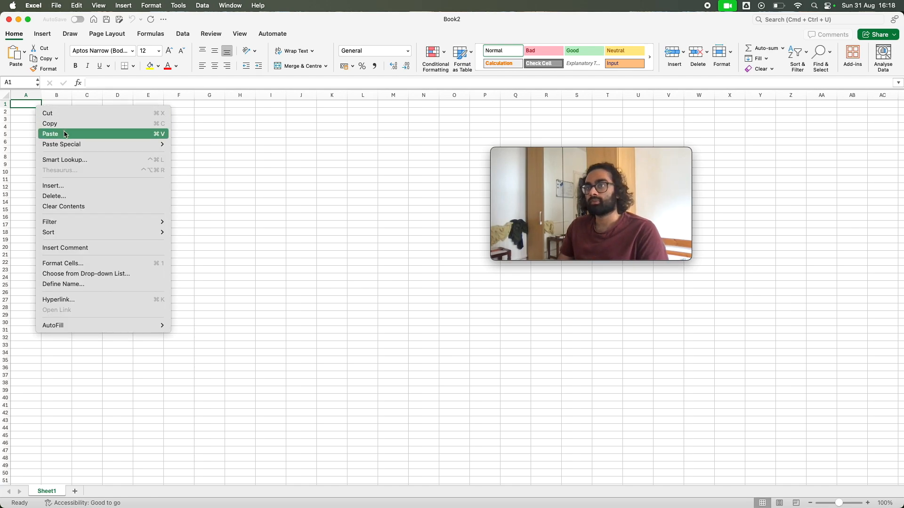
{"action": "left_click", "coordinate": [20, 105]}
{"action": "right_click", "coordinate": [21, 104]}
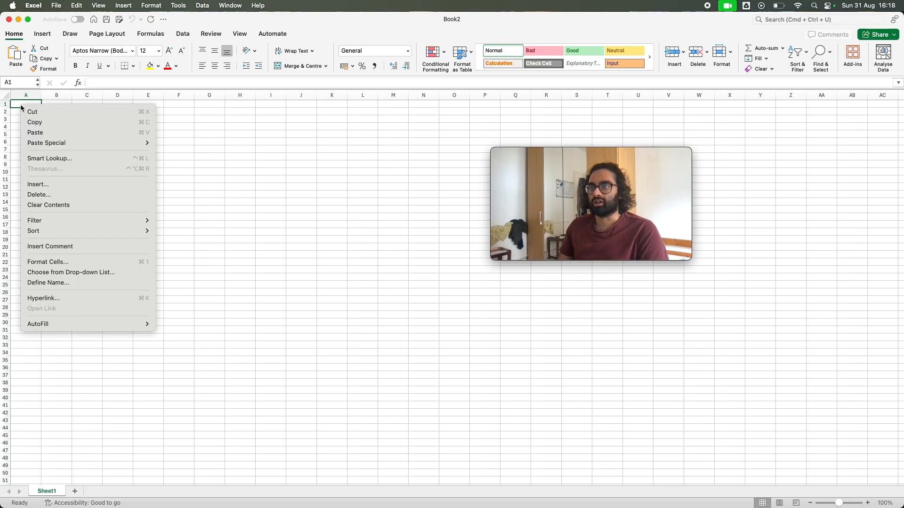
{"action": "left_click", "coordinate": [55, 133]}
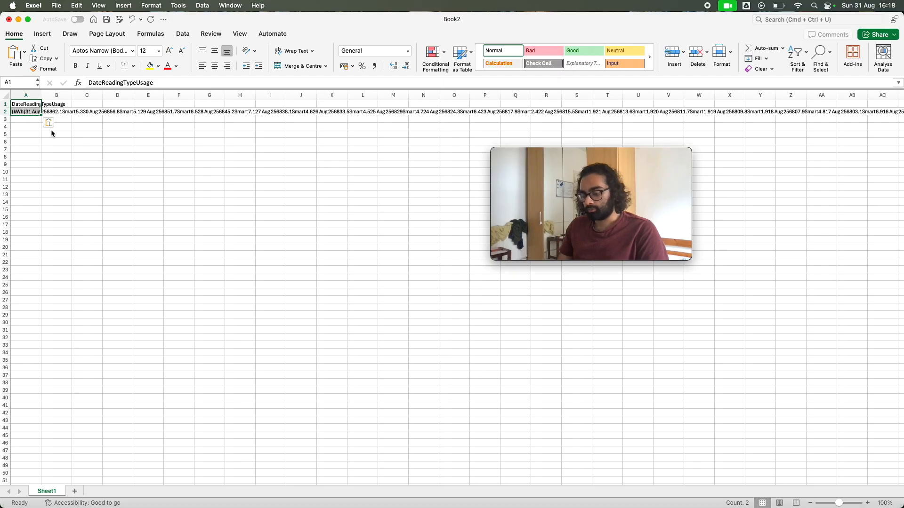
{"action": "key", "text": "super+z"}
Paste the copied table into cell A1 with Paste Special, using the Text format
{"action": "left_click", "coordinate": [27, 107]}
{"action": "right_click", "coordinate": [26, 107]}
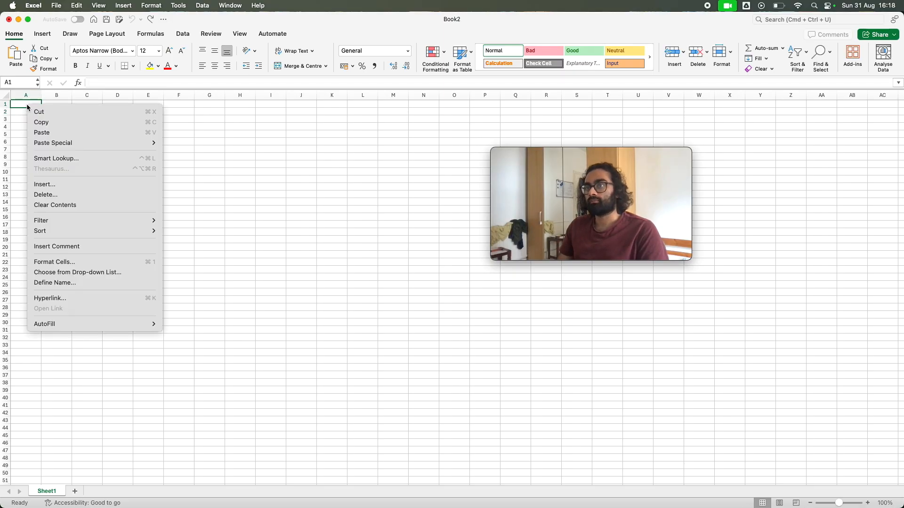
{"action": "mouse_move", "coordinate": [96, 142]}
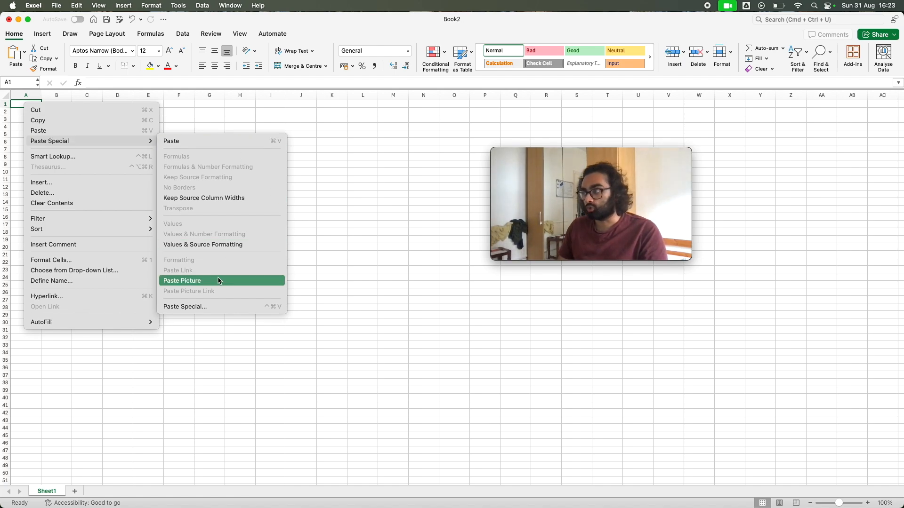
{"action": "left_click", "coordinate": [217, 307]}
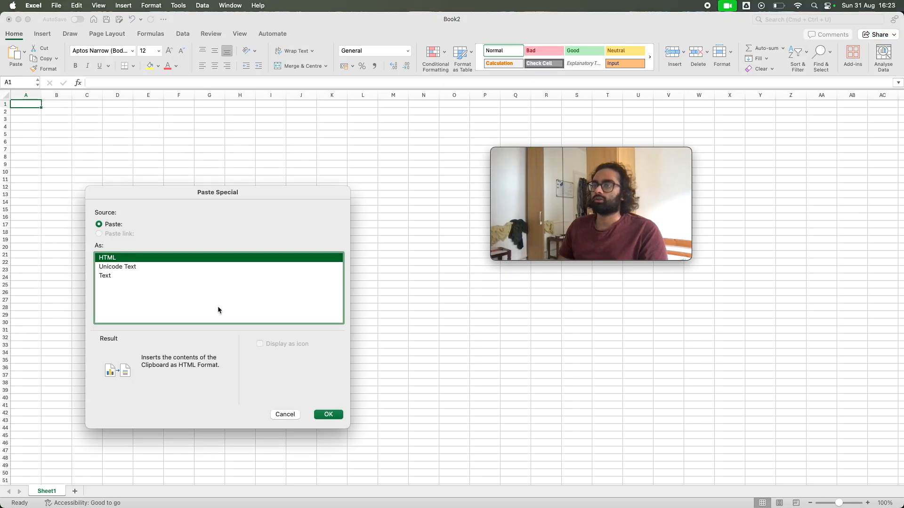
{"action": "left_click", "coordinate": [135, 274]}
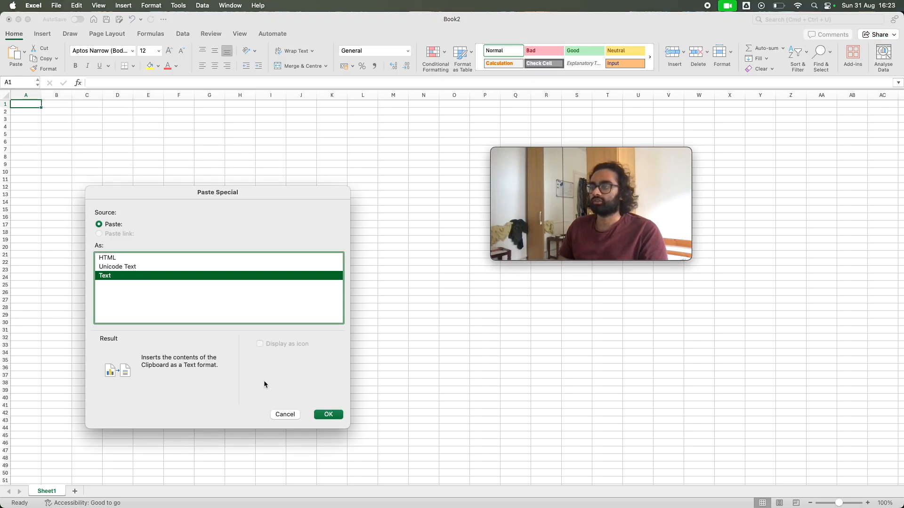
{"action": "left_click", "coordinate": [328, 414]}
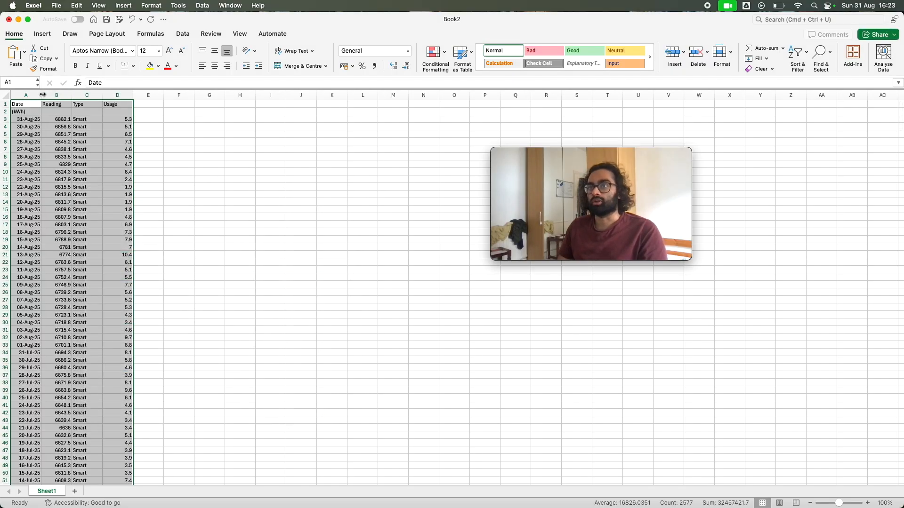
Widen column A and select the Date header cell
{"action": "left_click_drag", "start_coordinate": [41, 96], "coordinate": [65, 95]}
{"action": "left_click", "coordinate": [32, 111]}
{"action": "left_click", "coordinate": [35, 104]}
Examine the pasted dates, readings and usage values through the rows of the sheet
{"action": "scroll", "coordinate": [83, 228], "scroll_direction": "down", "scroll_amount": 20}
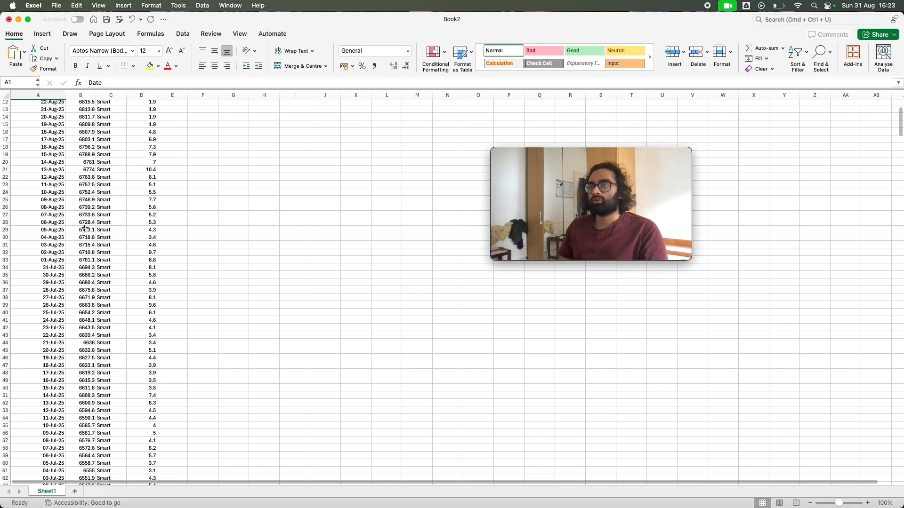
{"action": "scroll", "coordinate": [83, 229], "scroll_direction": "down", "scroll_amount": 3}
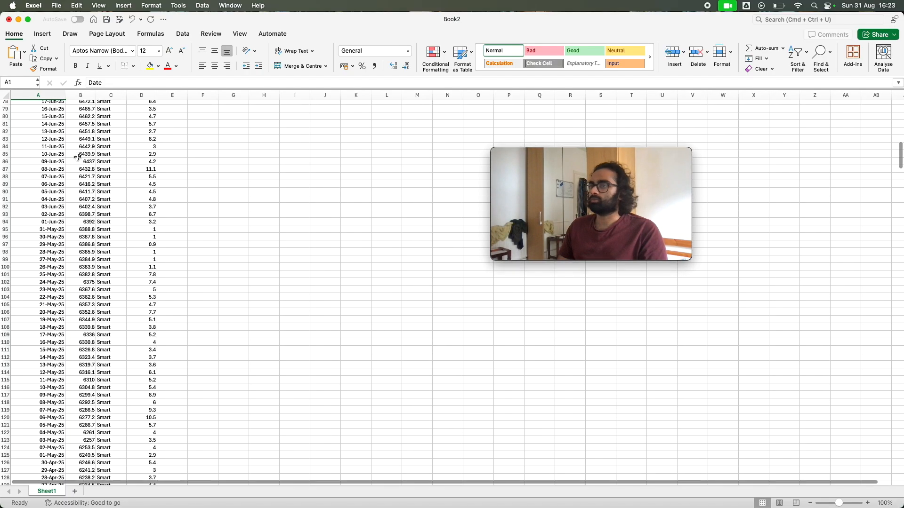
{"action": "scroll", "coordinate": [78, 157], "scroll_direction": "down", "scroll_amount": 20}
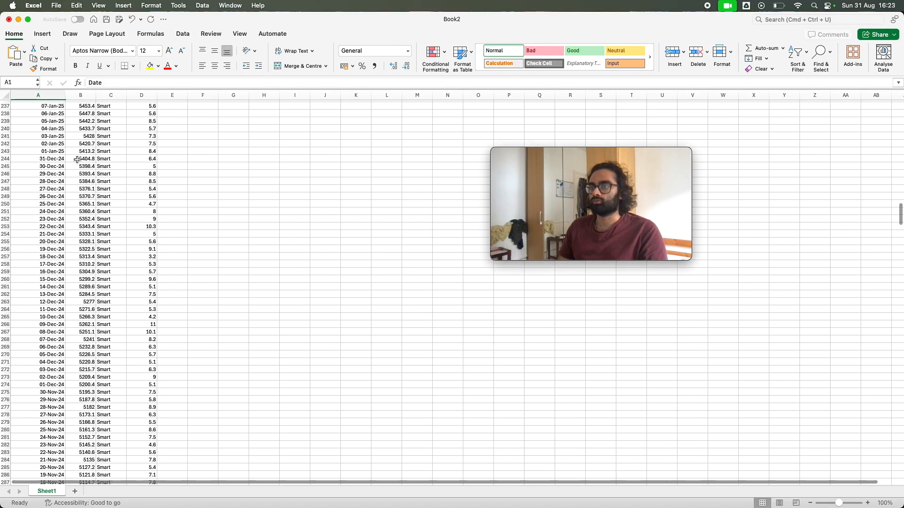
{"action": "scroll", "coordinate": [77, 161], "scroll_direction": "down", "scroll_amount": 20}
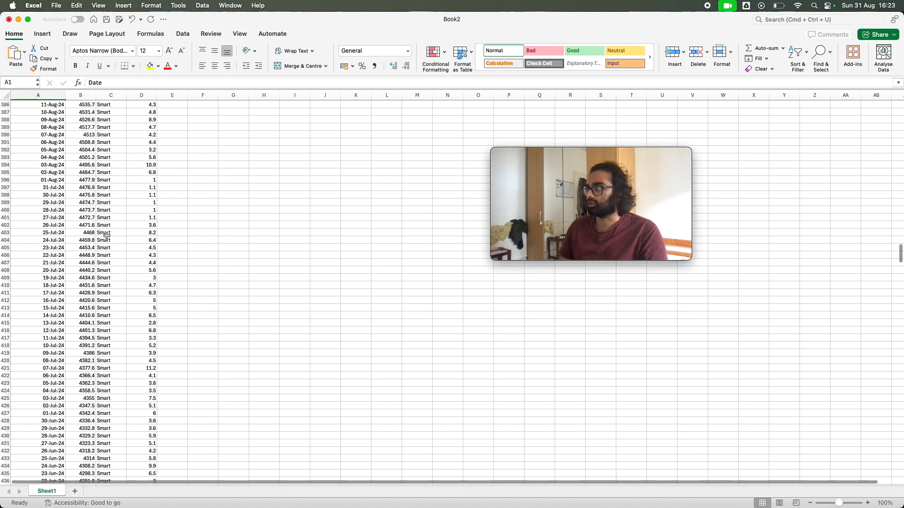
{"action": "scroll", "coordinate": [105, 234], "scroll_direction": "down", "scroll_amount": 20}
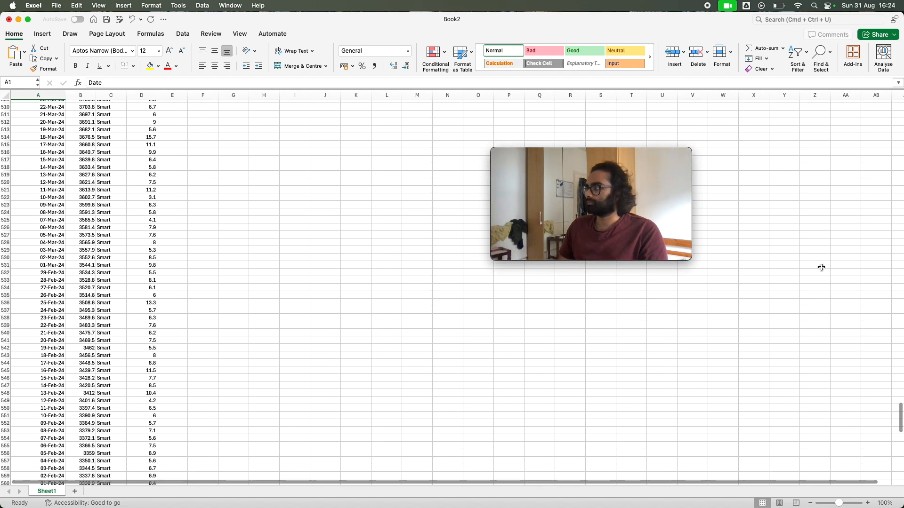
{"action": "scroll", "coordinate": [137, 285], "scroll_direction": "up", "scroll_amount": 20}
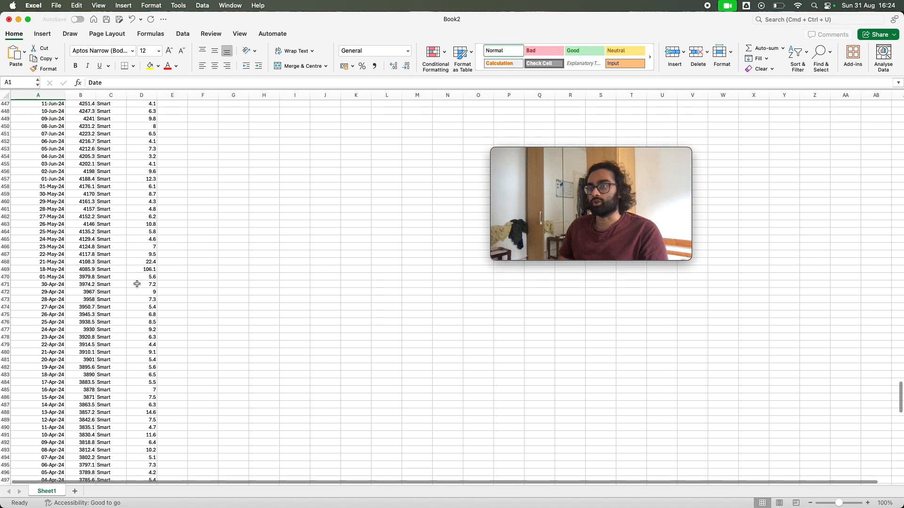
{"action": "scroll", "coordinate": [136, 285], "scroll_direction": "up", "scroll_amount": 20}
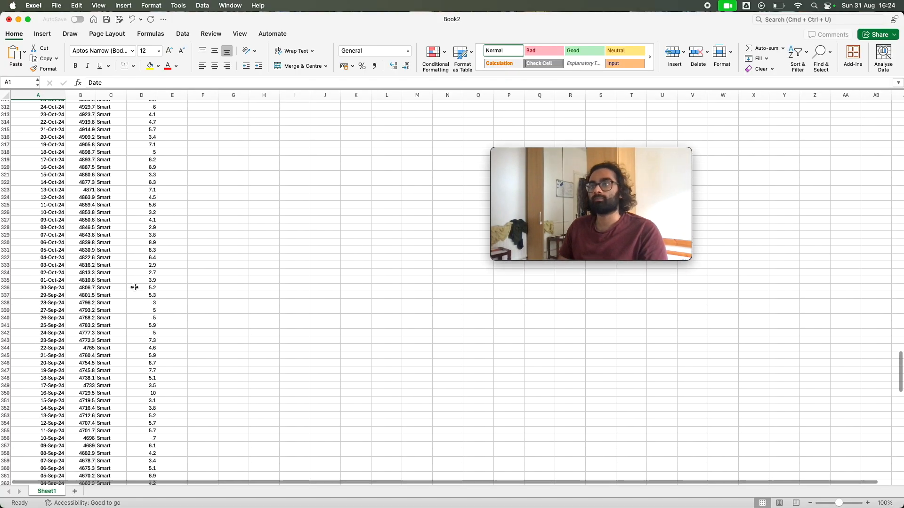
{"action": "scroll", "coordinate": [135, 287], "scroll_direction": "up", "scroll_amount": 20}
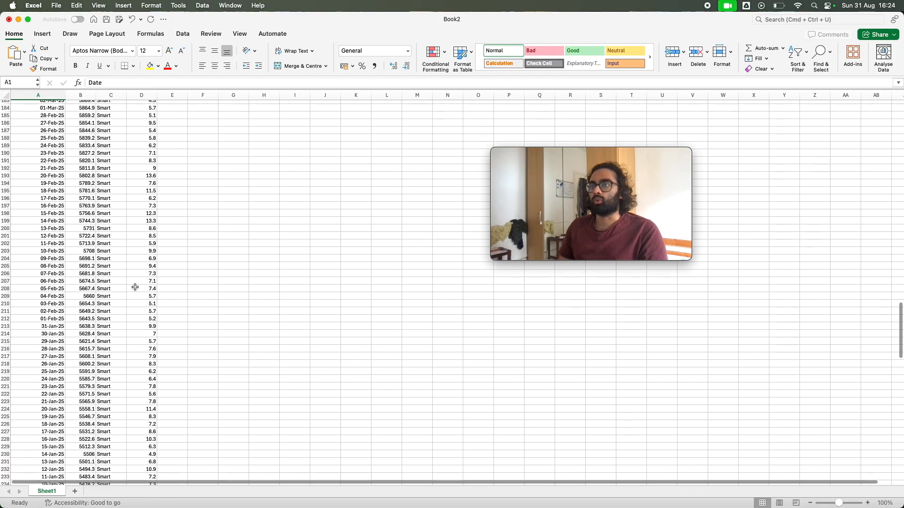
{"action": "scroll", "coordinate": [133, 287], "scroll_direction": "up", "scroll_amount": 10}
{"action": "left_click", "coordinate": [887, 285]}
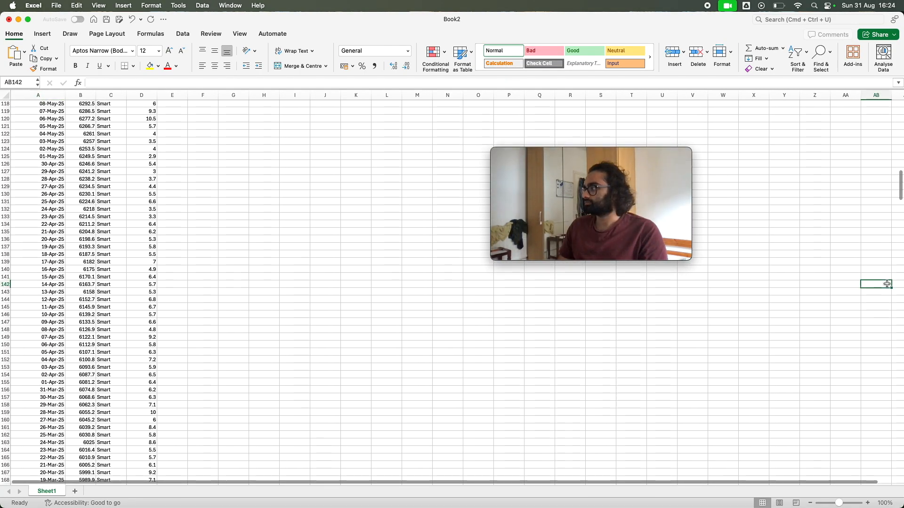
Clear the stray (kWh) text from cell A2 and change the header in D1 to "Usage (kwh)"
{"action": "left_click", "coordinate": [59, 112]}
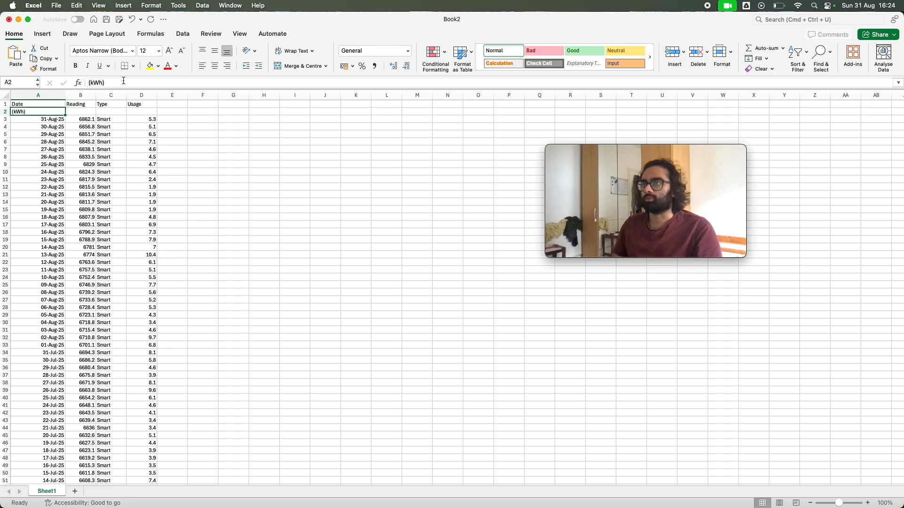
{"action": "double_click", "coordinate": [123, 81]}
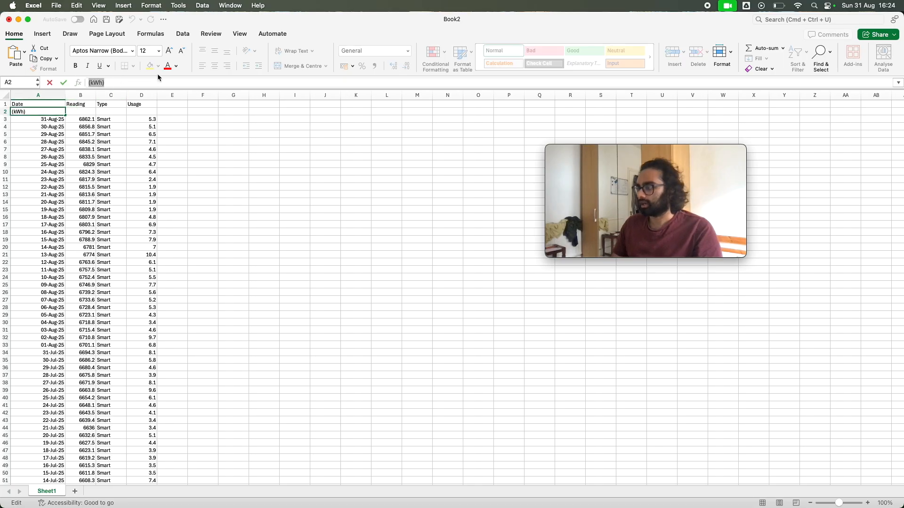
{"action": "key", "text": "BackSpace"}
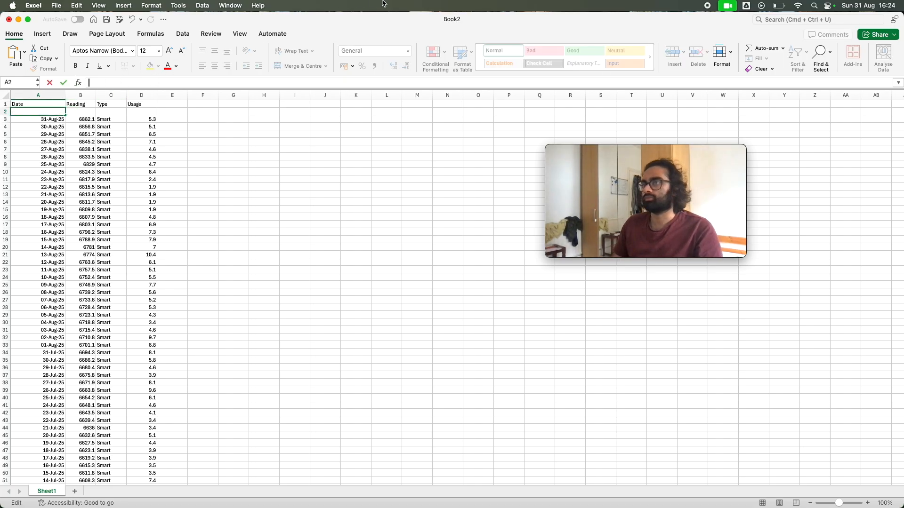
{"action": "left_click", "coordinate": [137, 105]}
{"action": "left_click", "coordinate": [135, 85]}
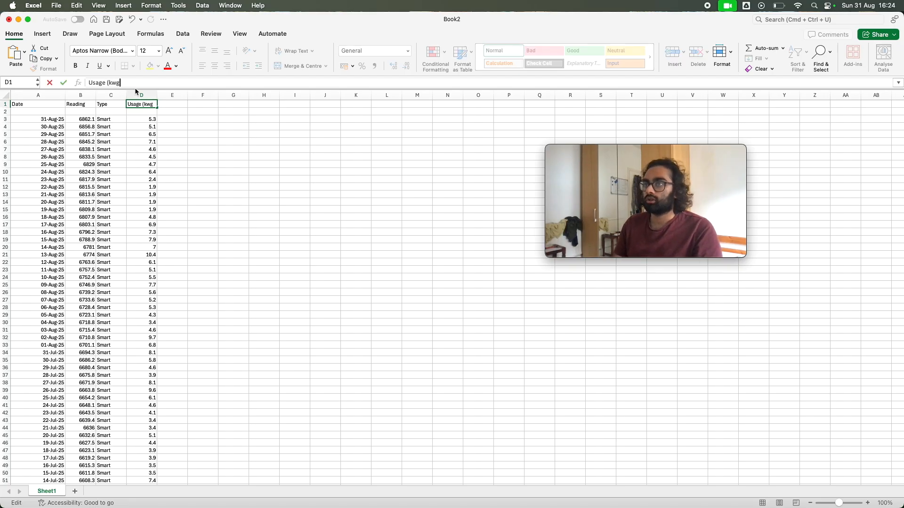
{"action": "type", "text": "(kwh)"}
{"action": "key", "text": "Return"}
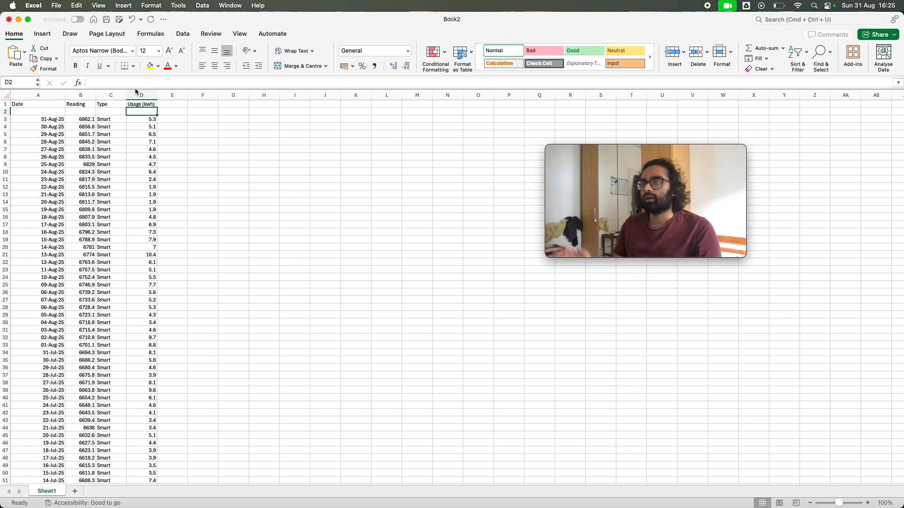
Delete the empty row 2 between the headers and the first reading
{"action": "left_click", "coordinate": [6, 112]}
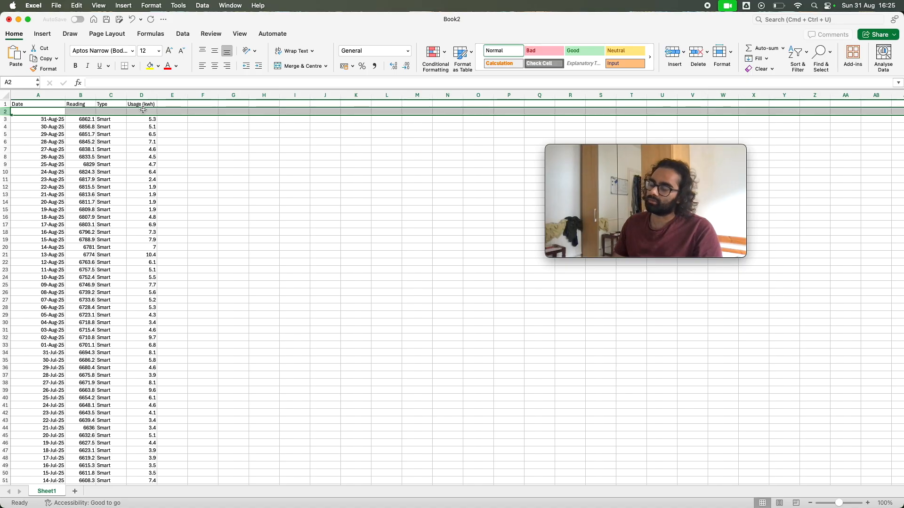
{"action": "right_click", "coordinate": [6, 111]}
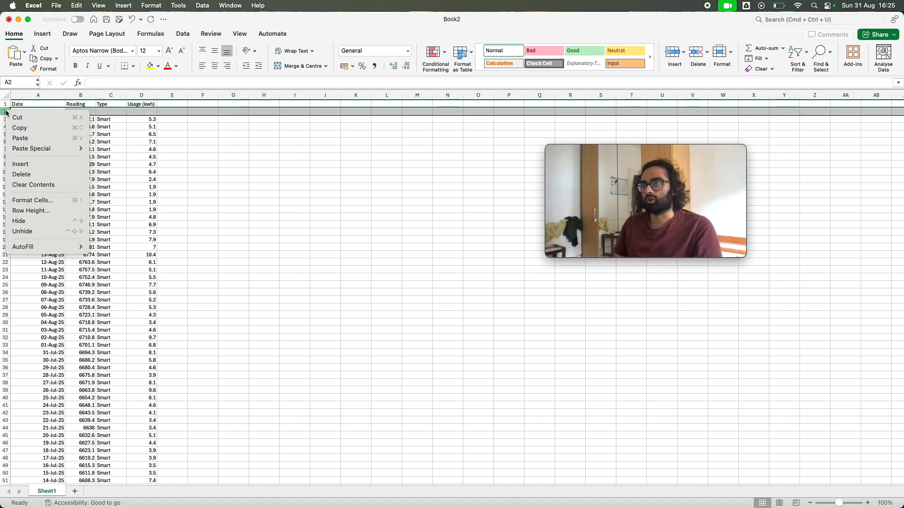
{"action": "left_click", "coordinate": [45, 174]}
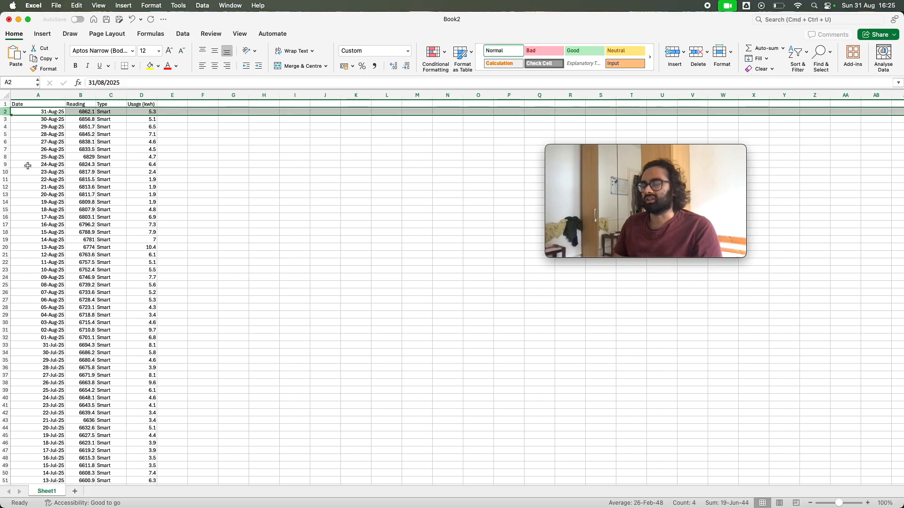
Examine the dates in column A, checking individual date cells and the rows further down
{"action": "scroll", "coordinate": [149, 192], "scroll_direction": "down", "scroll_amount": 3}
{"action": "scroll", "coordinate": [149, 191], "scroll_direction": "up", "scroll_amount": 3}
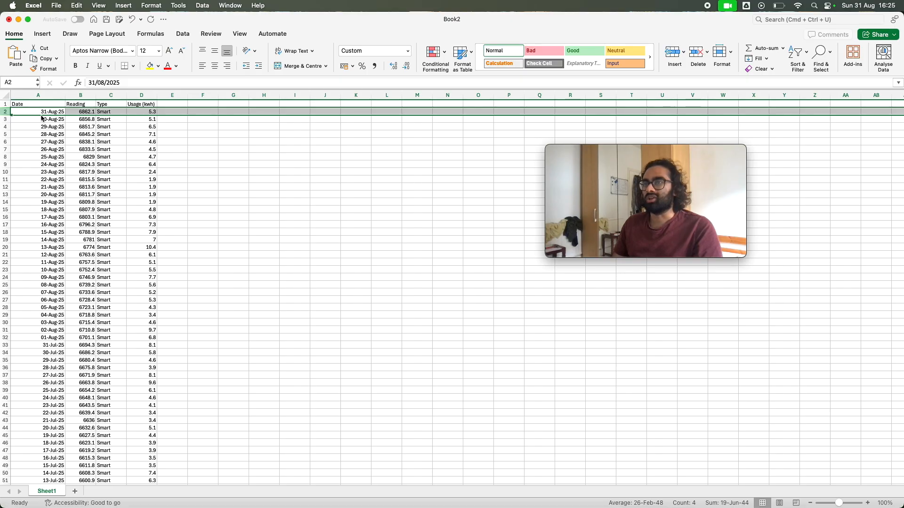
{"action": "left_click", "coordinate": [46, 165]}
{"action": "left_click", "coordinate": [50, 209]}
{"action": "left_click", "coordinate": [52, 157]}
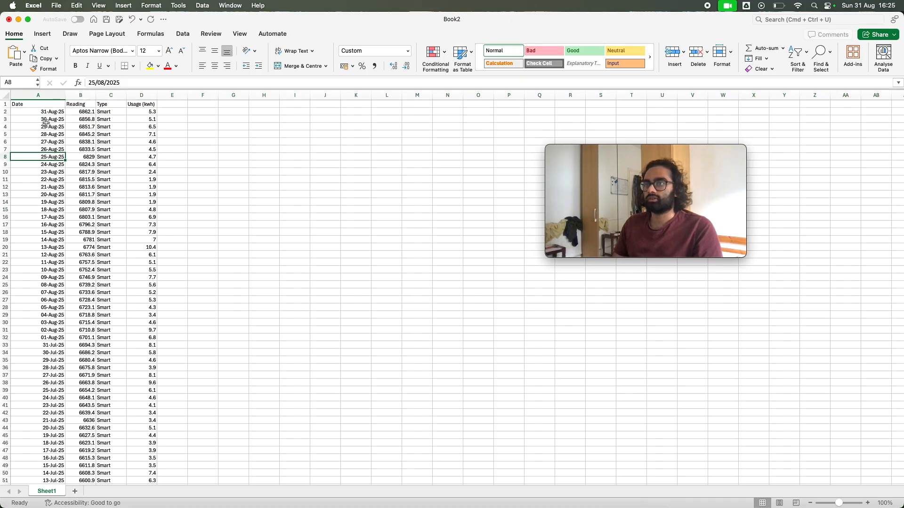
{"action": "left_click", "coordinate": [44, 114]}
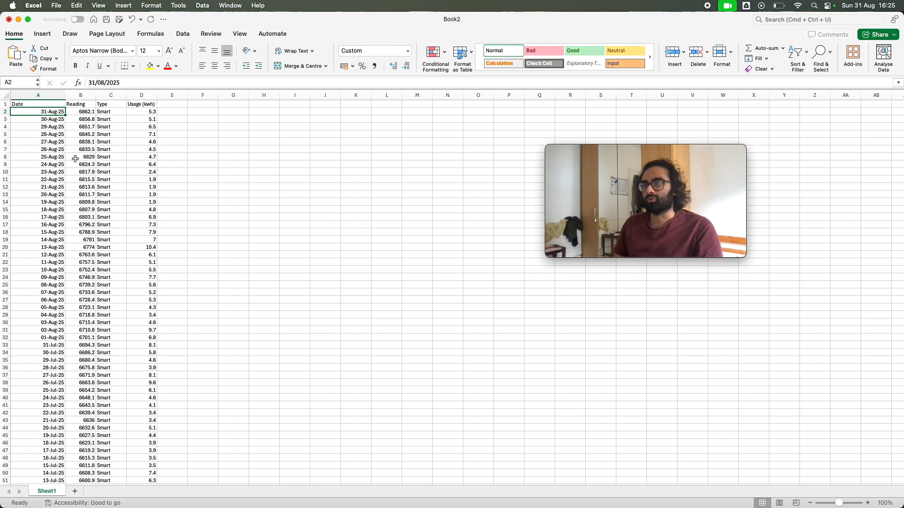
{"action": "scroll", "coordinate": [55, 160], "scroll_direction": "down", "scroll_amount": 7}
{"action": "scroll", "coordinate": [53, 160], "scroll_direction": "up", "scroll_amount": 7}
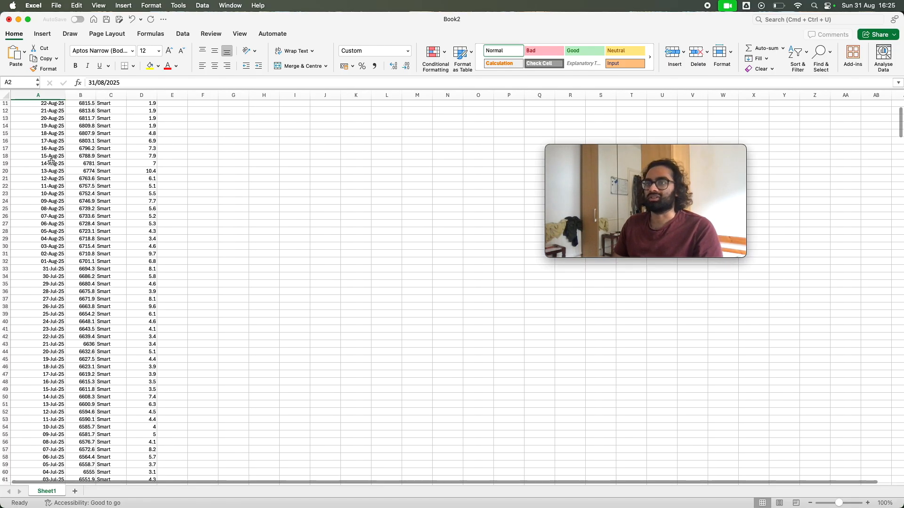
Examine the meter readings in column B alongside the dates through the rows further down
{"action": "scroll", "coordinate": [49, 162], "scroll_direction": "down", "scroll_amount": 10}
{"action": "scroll", "coordinate": [49, 162], "scroll_direction": "up", "scroll_amount": 10}
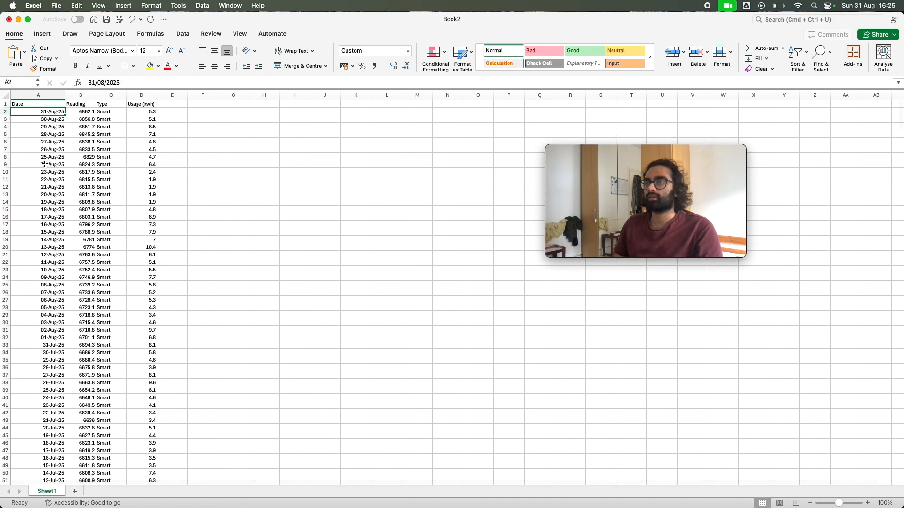
{"action": "left_click", "coordinate": [89, 114]}
{"action": "scroll", "coordinate": [83, 207], "scroll_direction": "down", "scroll_amount": 10}
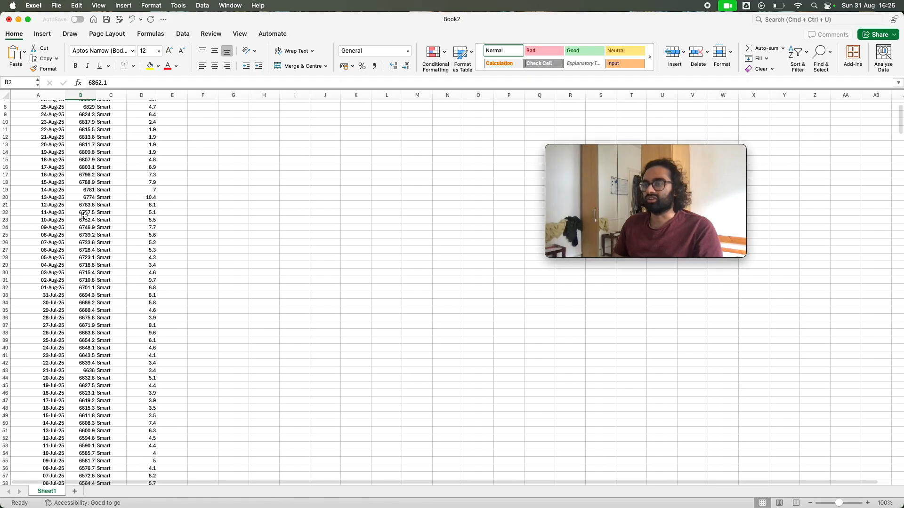
{"action": "scroll", "coordinate": [83, 207], "scroll_direction": "up", "scroll_amount": 5}
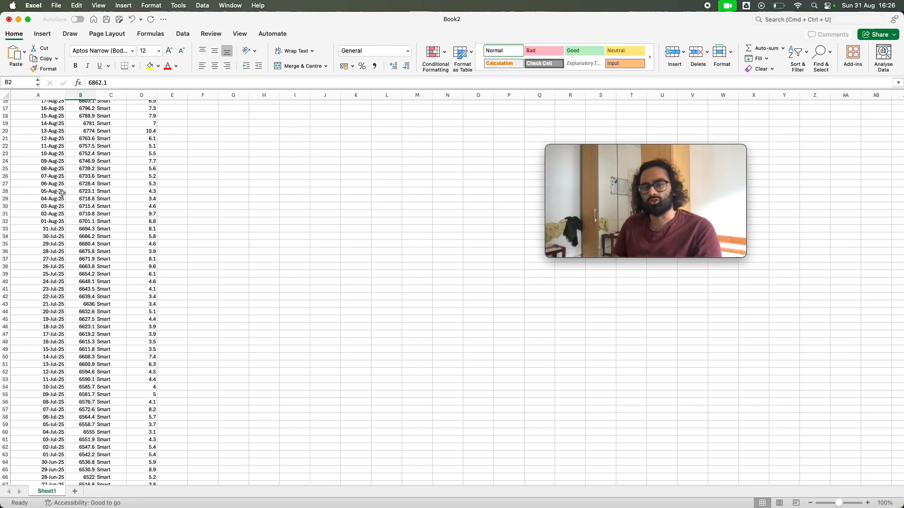
{"action": "scroll", "coordinate": [288, 168], "scroll_direction": "up", "scroll_amount": 5}
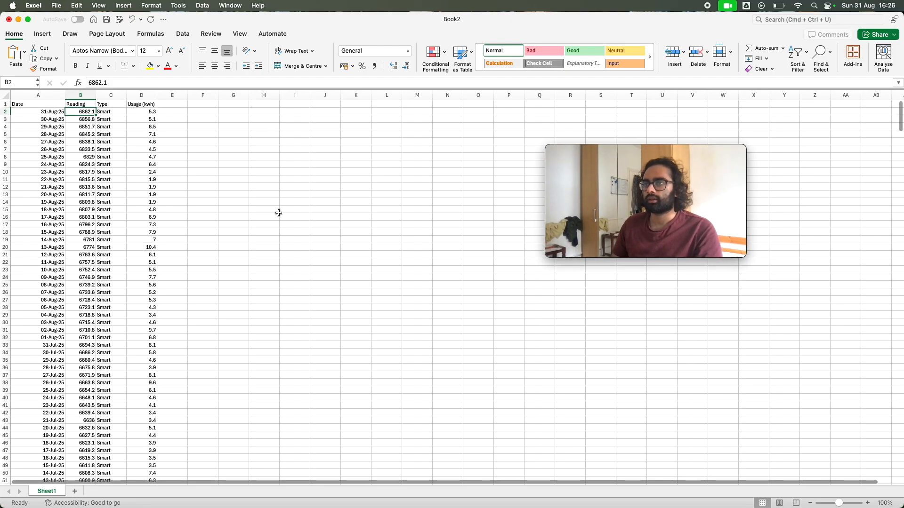
Select the whole data range A1:D644, from the header row down to the last reading
{"action": "left_click", "coordinate": [44, 104]}
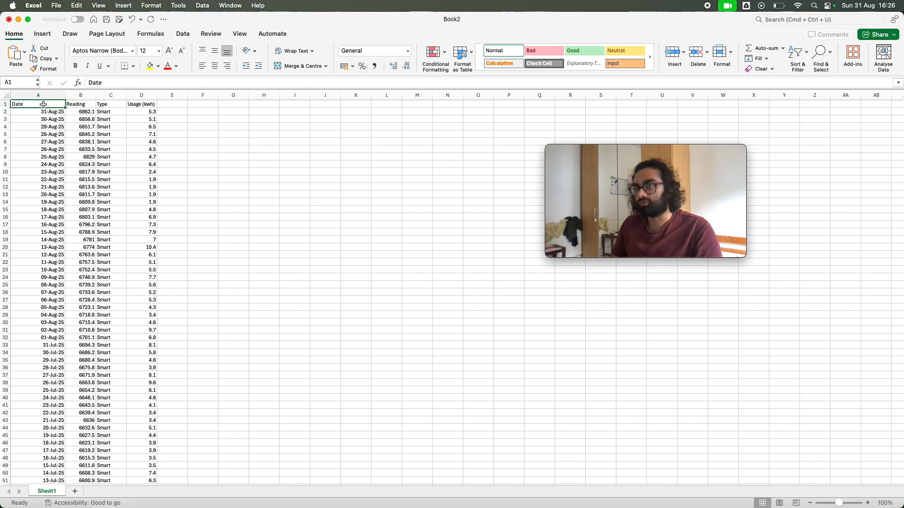
{"action": "key", "text": "shift+Right"}
{"action": "key", "text": "shift+Right"}
{"action": "key", "text": "shift+Right"}
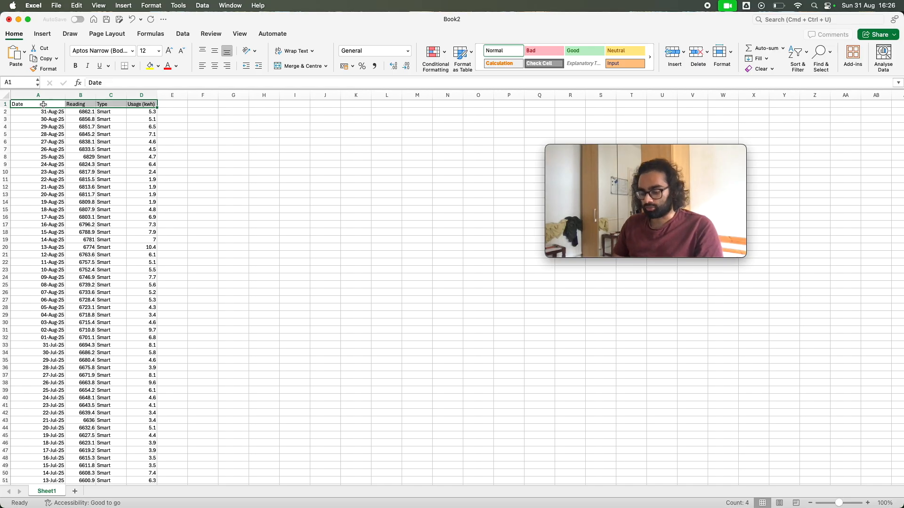
{"action": "key", "text": "super+shift+Down"}
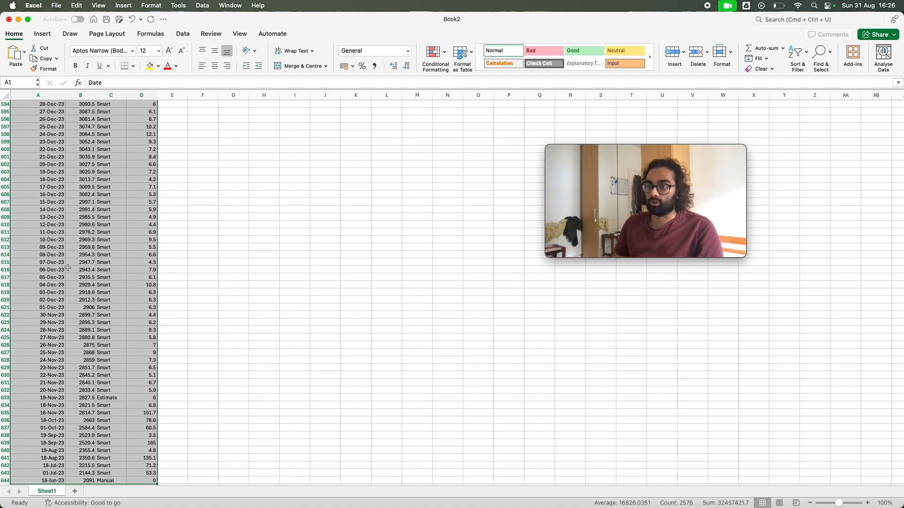
{"action": "scroll", "coordinate": [82, 269], "scroll_direction": "down", "scroll_amount": 5}
{"action": "scroll", "coordinate": [82, 270], "scroll_direction": "up", "scroll_amount": 20}
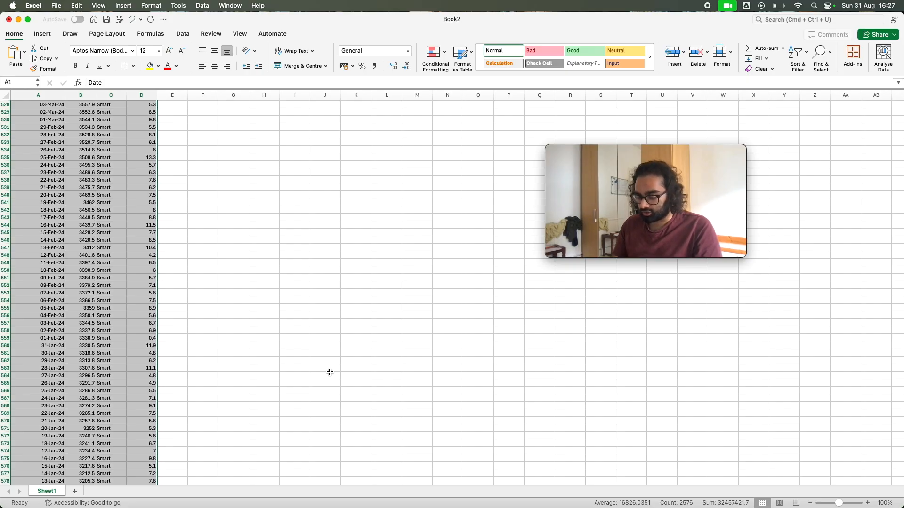
Try creating a table from A1:D644 with the option for existing headers turned off
{"action": "key", "text": "super+t"}
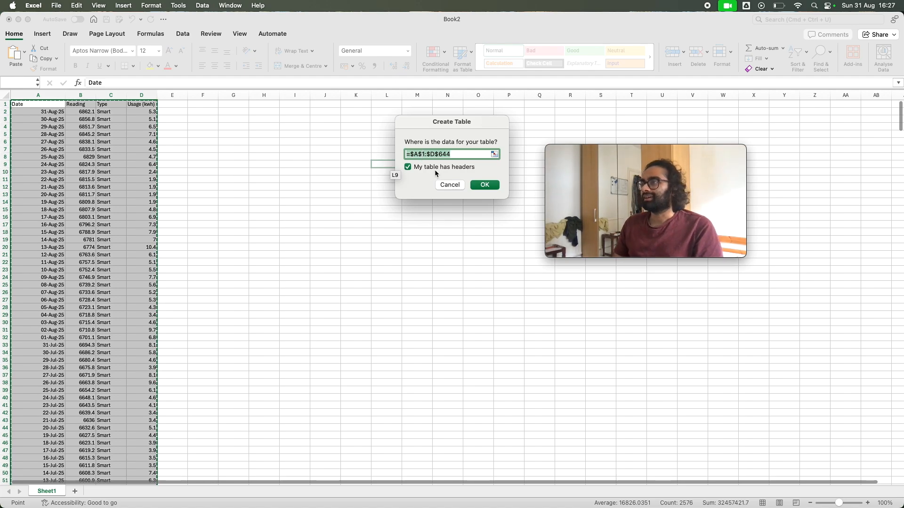
{"action": "left_click", "coordinate": [409, 167]}
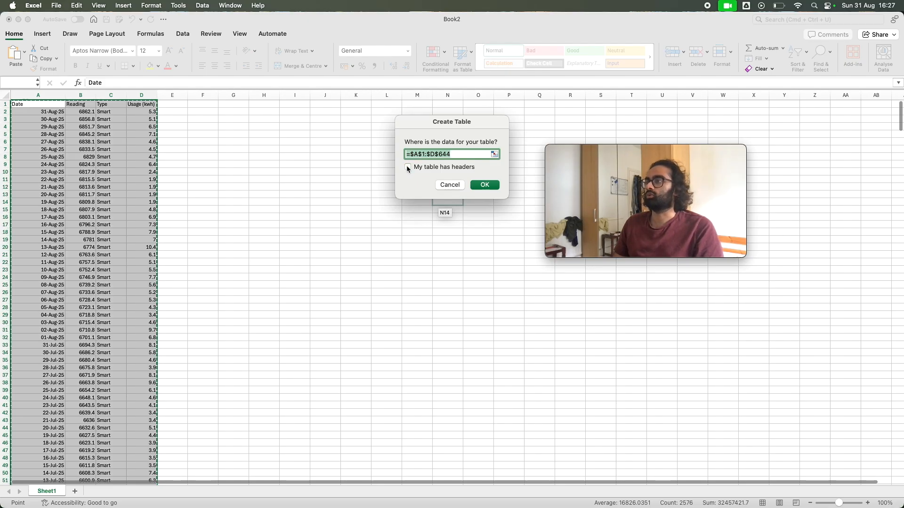
{"action": "left_click", "coordinate": [484, 186]}
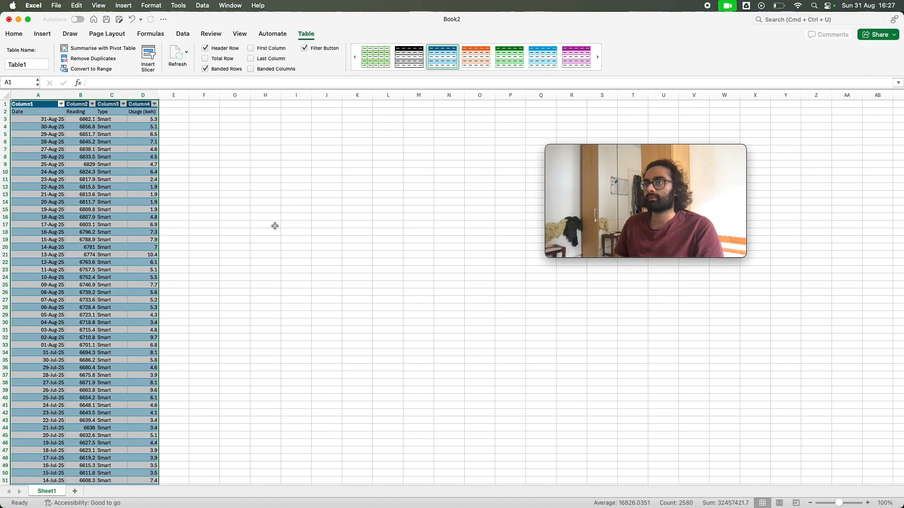
Compare the table's generic column headers with the original Date, Reading, Type and Usage (kwh) labels in row 2
{"action": "left_click", "coordinate": [125, 147]}
{"action": "left_click", "coordinate": [46, 107]}
{"action": "left_click", "coordinate": [46, 113]}
{"action": "left_click", "coordinate": [85, 117]}
{"action": "left_click", "coordinate": [90, 114]}
{"action": "left_click", "coordinate": [44, 112]}
{"action": "left_click", "coordinate": [90, 114]}
{"action": "left_click", "coordinate": [89, 118]}
{"action": "left_click", "coordinate": [138, 117]}
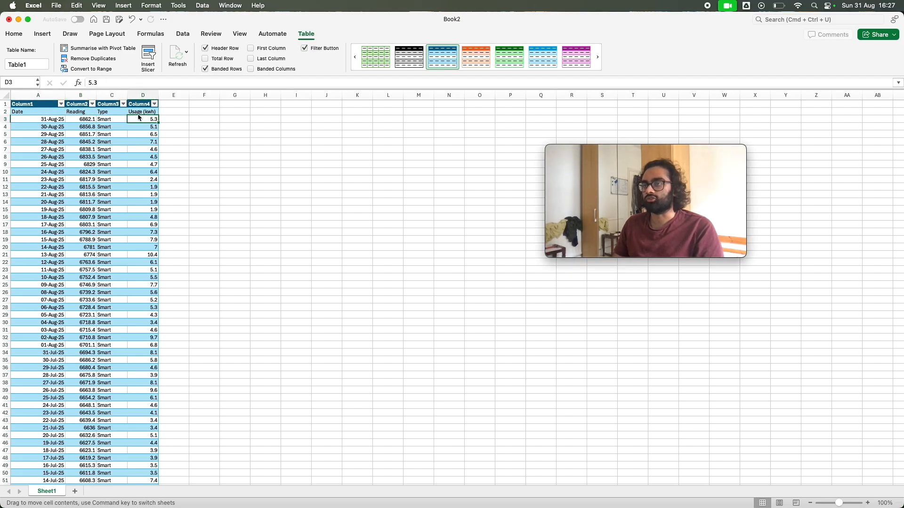
{"action": "left_click", "coordinate": [137, 113]}
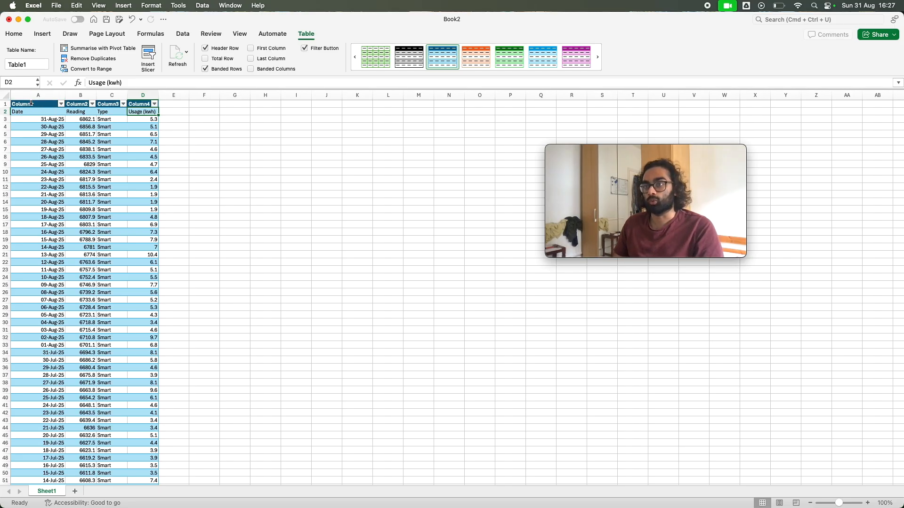
{"action": "left_click_drag", "start_coordinate": [31, 103], "coordinate": [137, 106]}
{"action": "left_click", "coordinate": [137, 105]}
{"action": "left_click", "coordinate": [143, 101]}
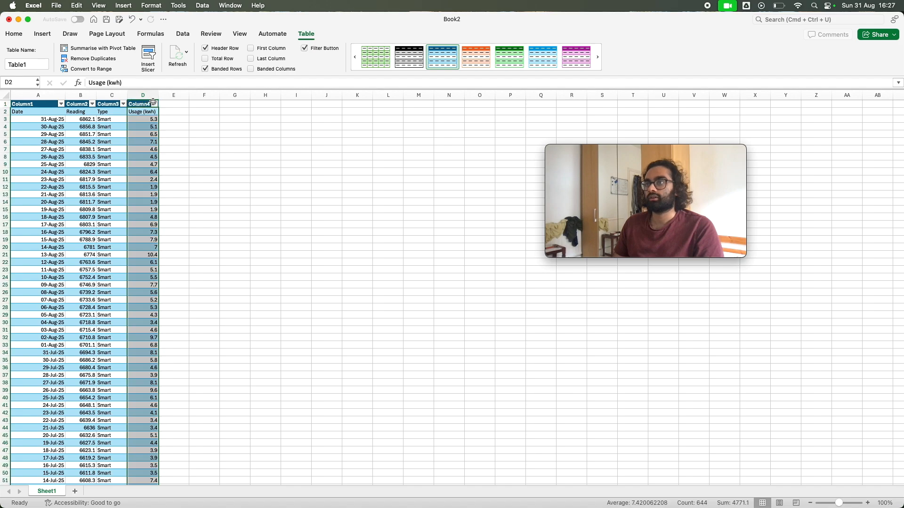
Inspect the filter options on the generic column headers, and undo the creation of the headerless table
{"action": "left_click", "coordinate": [155, 104]}
{"action": "left_click", "coordinate": [155, 104]}
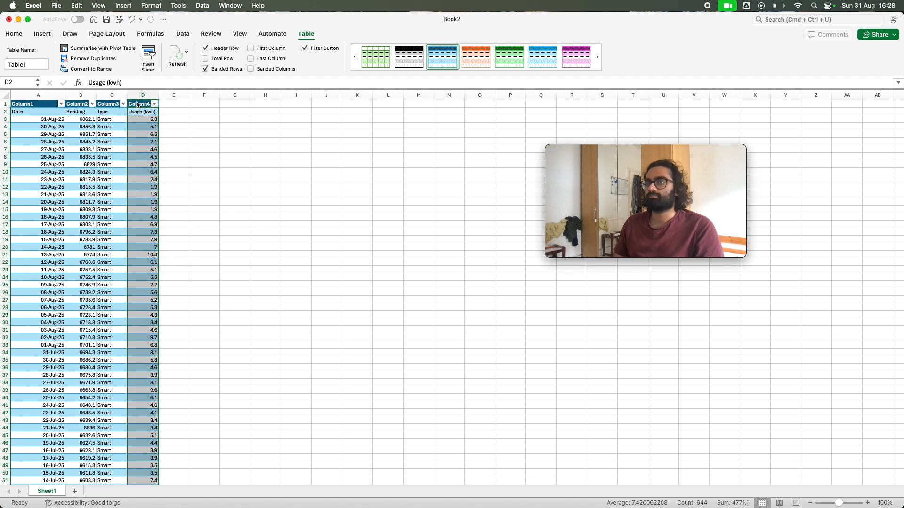
{"action": "left_click", "coordinate": [123, 103]}
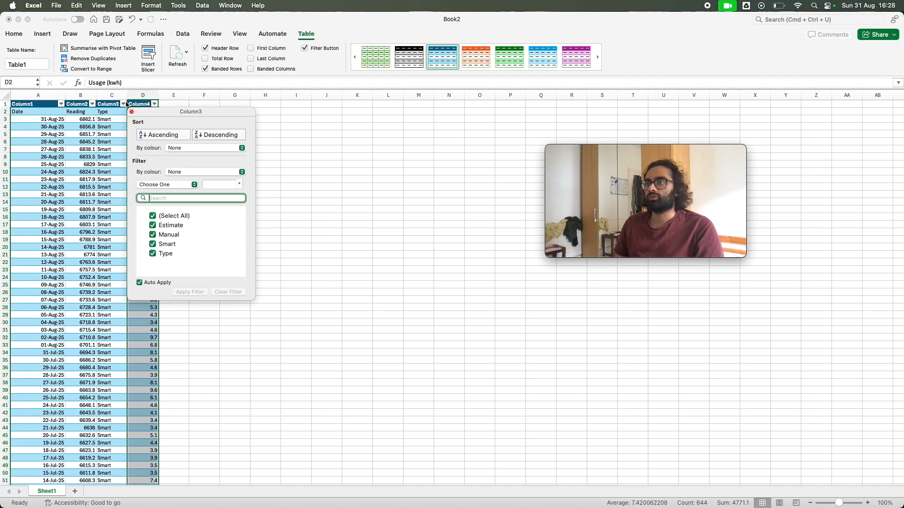
{"action": "left_click", "coordinate": [97, 105]}
{"action": "left_click", "coordinate": [93, 104]}
{"action": "left_click", "coordinate": [94, 105]}
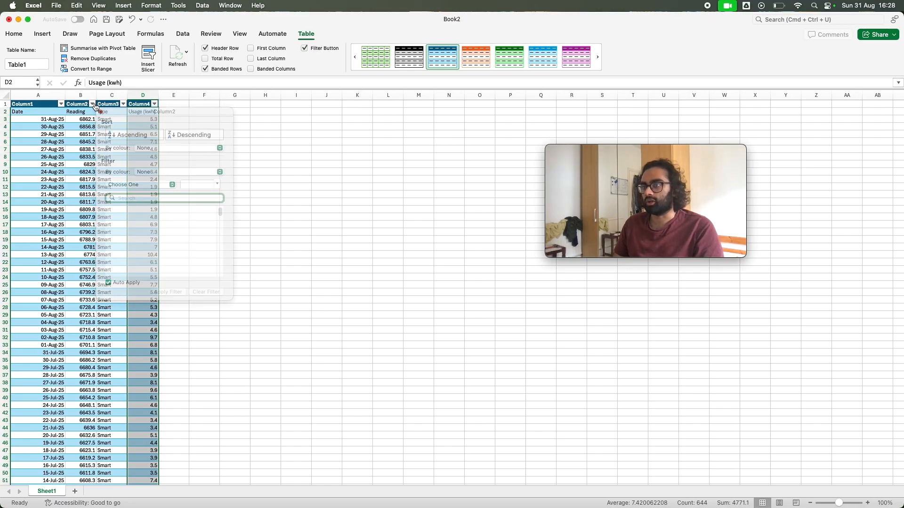
{"action": "scroll", "coordinate": [86, 177], "scroll_direction": "down", "scroll_amount": 1}
{"action": "scroll", "coordinate": [86, 177], "scroll_direction": "up", "scroll_amount": 1}
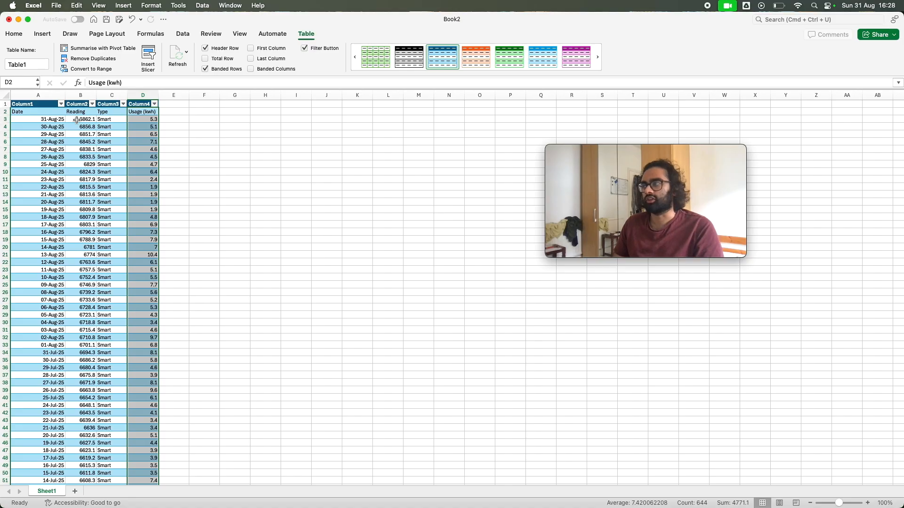
{"action": "key", "text": "super+z"}
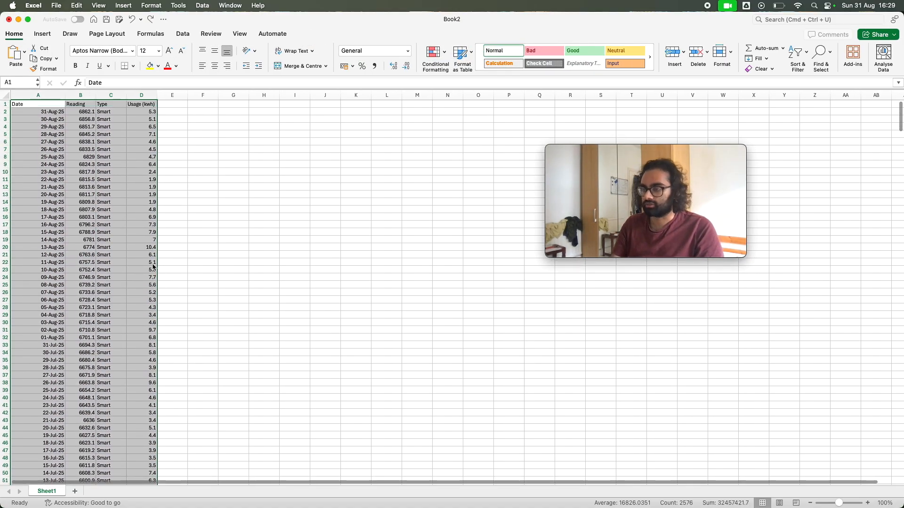
Convert the range A1:D644 into a table that uses its first row as headers
{"action": "key", "text": "super+t"}
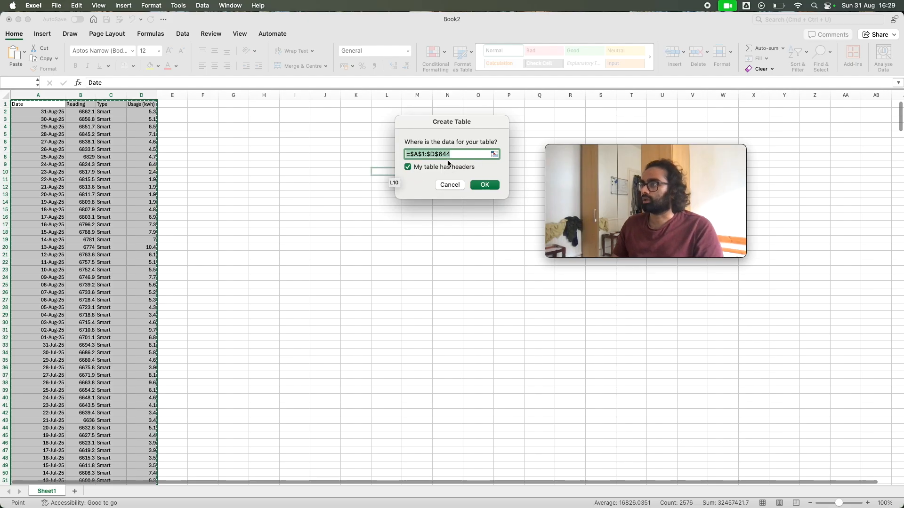
{"action": "left_click", "coordinate": [477, 185]}
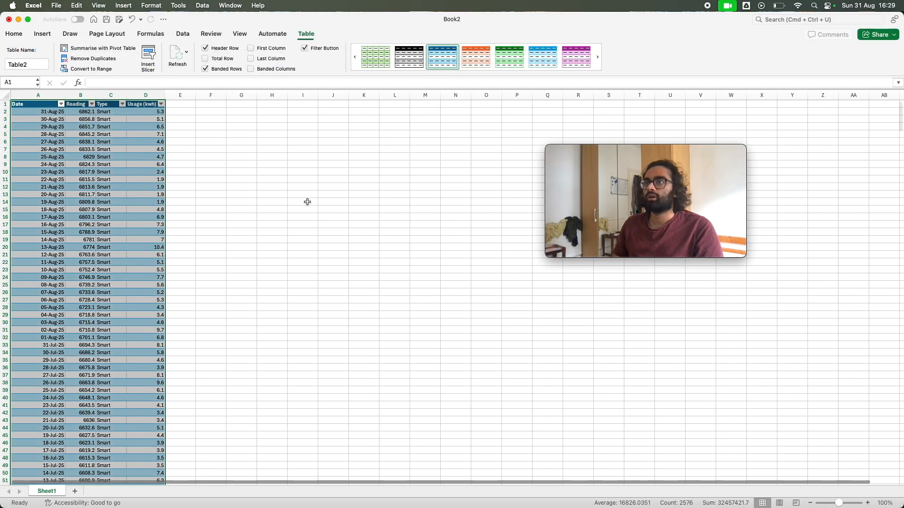
{"action": "left_click", "coordinate": [40, 105]}
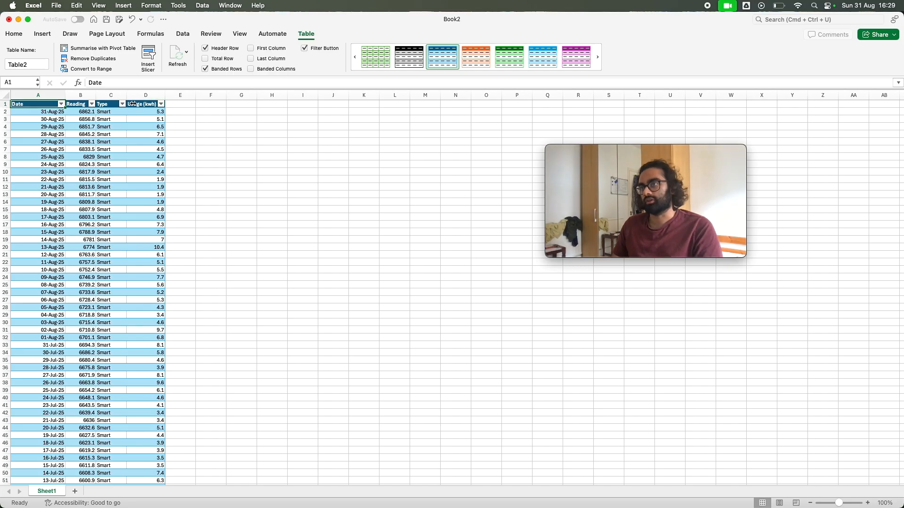
Examine the first few date values under the table's Date header
{"action": "left_click", "coordinate": [58, 112]}
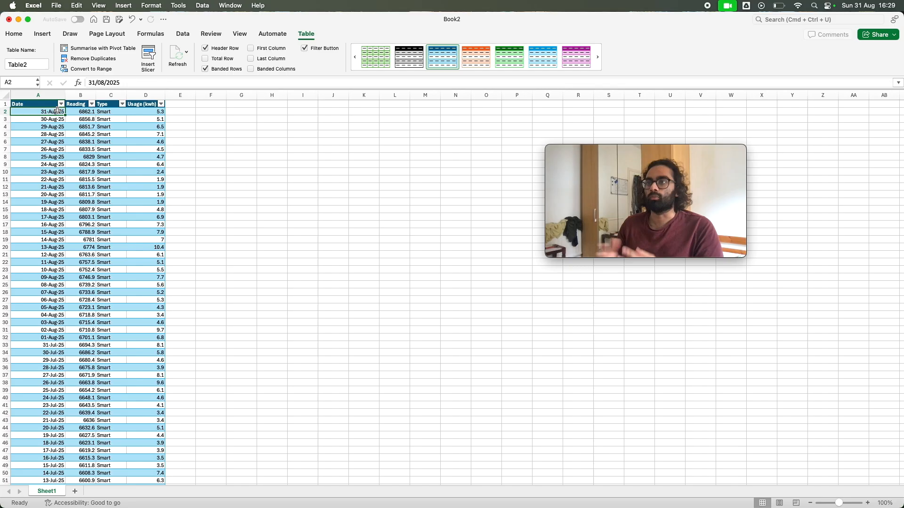
{"action": "left_click", "coordinate": [55, 124]}
{"action": "left_click", "coordinate": [57, 120]}
{"action": "left_click", "coordinate": [59, 113]}
{"action": "left_click", "coordinate": [59, 118]}
{"action": "left_click", "coordinate": [59, 124]}
{"action": "left_click", "coordinate": [60, 117]}
{"action": "left_click", "coordinate": [60, 113]}
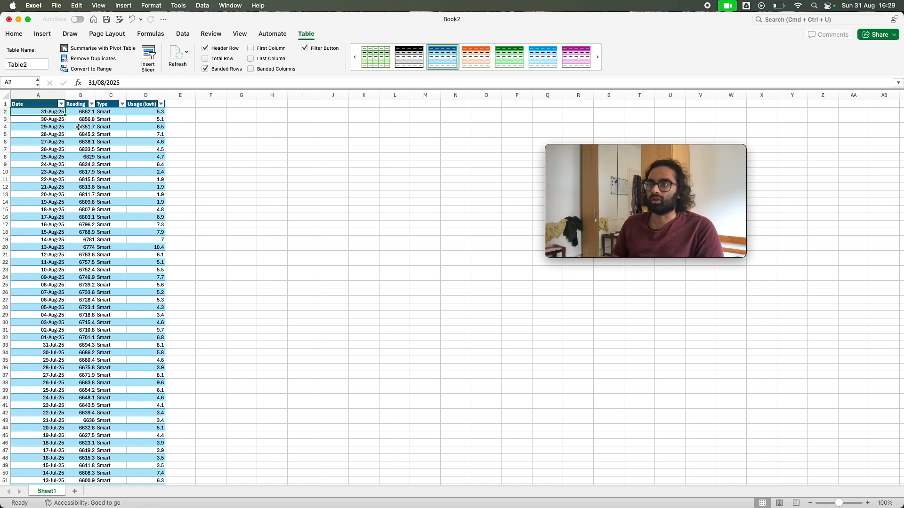
Examine the year groups in the Date column's filter and expand 2025 to view its months
{"action": "left_click", "coordinate": [61, 104]}
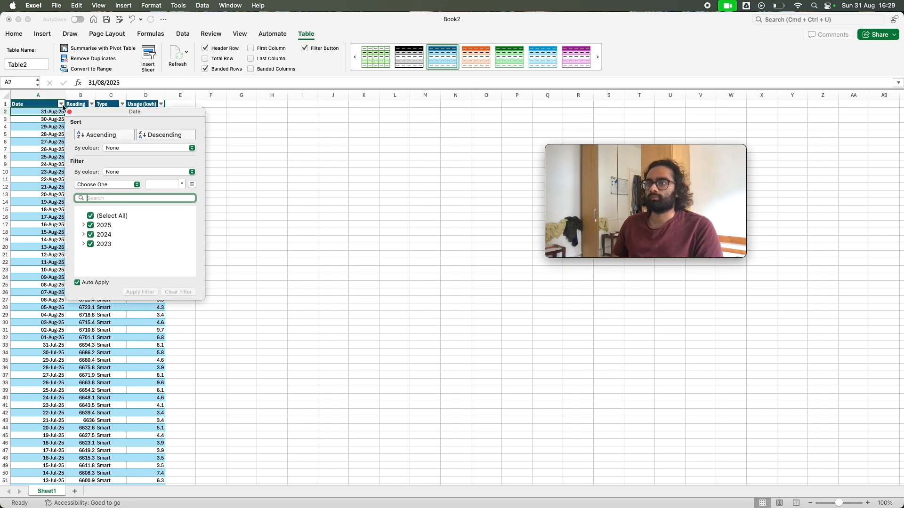
{"action": "left_click", "coordinate": [62, 105]}
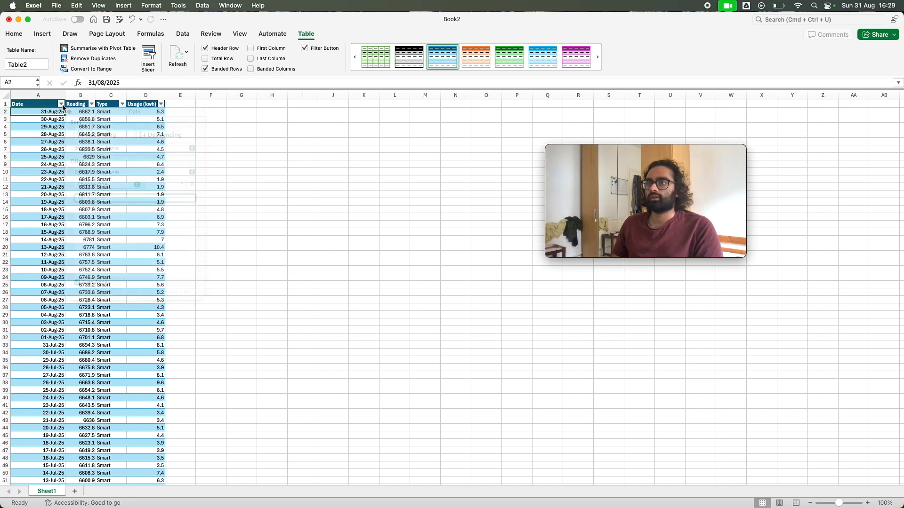
{"action": "left_click", "coordinate": [61, 105]}
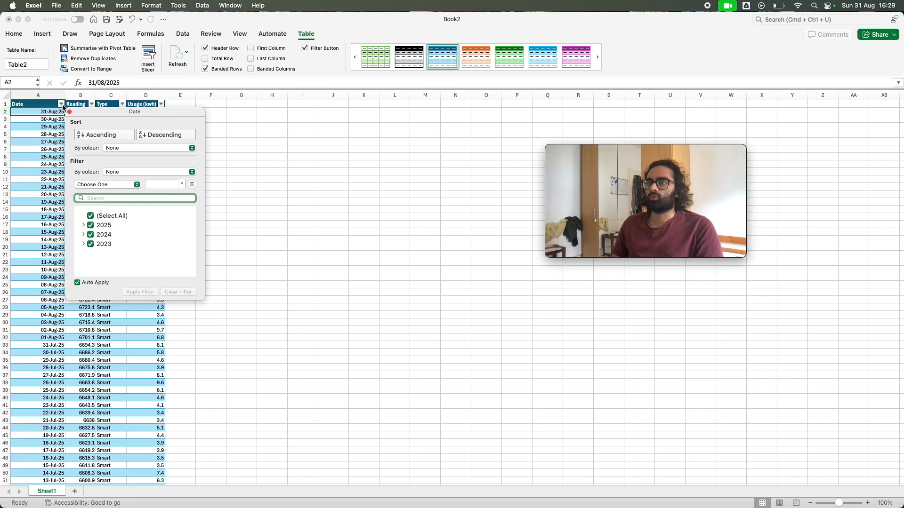
{"action": "left_click", "coordinate": [86, 230]}
{"action": "left_click", "coordinate": [86, 230]}
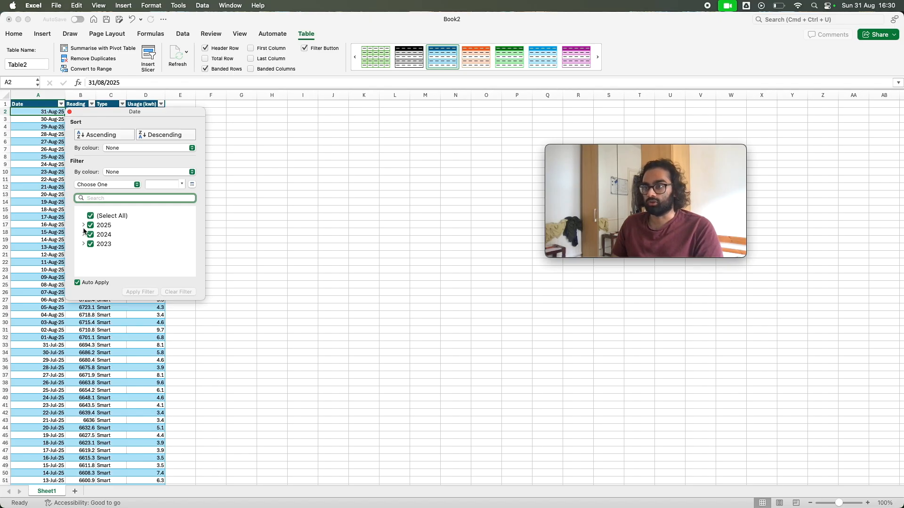
{"action": "left_click", "coordinate": [84, 225]}
{"action": "scroll", "coordinate": [131, 237], "scroll_direction": "down", "scroll_amount": 3}
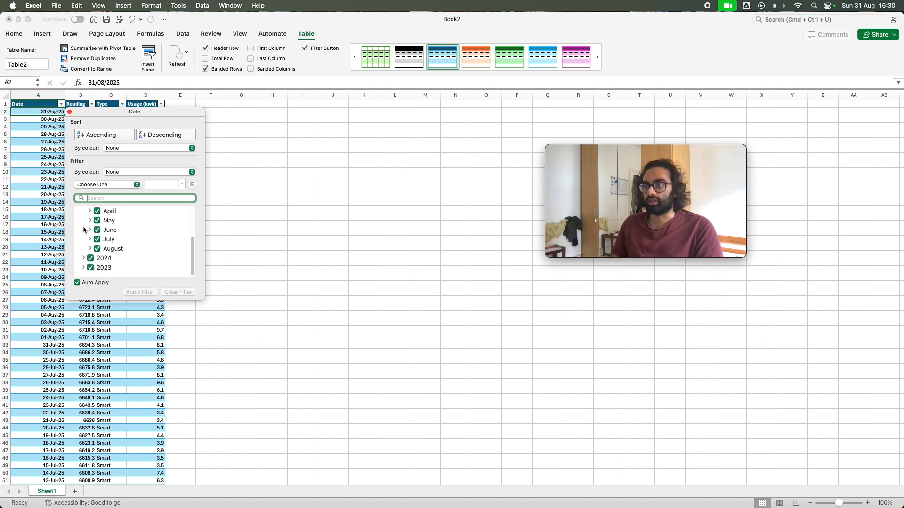
{"action": "scroll", "coordinate": [128, 237], "scroll_direction": "up", "scroll_amount": 3}
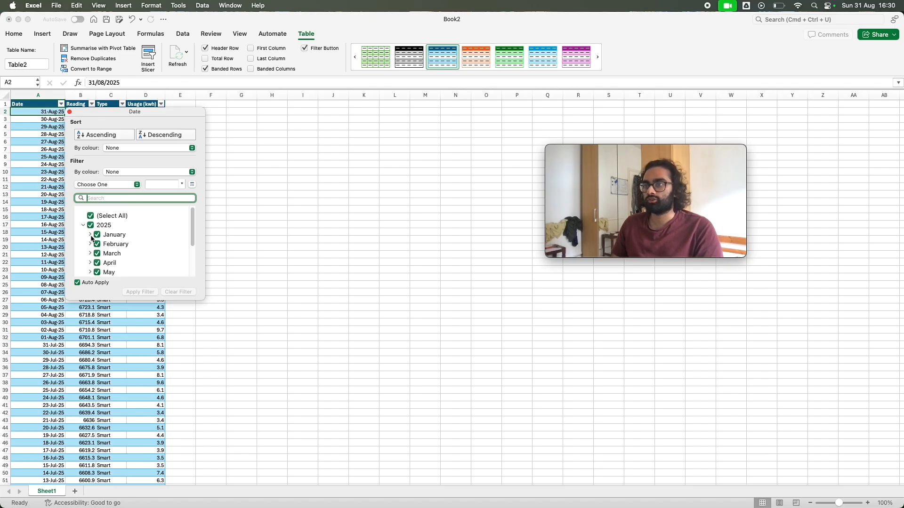
Inspect the individual days listed under January and February 2025 in the Date filter
{"action": "left_click", "coordinate": [90, 234]}
{"action": "scroll", "coordinate": [117, 243], "scroll_direction": "down", "scroll_amount": 2}
{"action": "scroll", "coordinate": [126, 245], "scroll_direction": "up", "scroll_amount": 2}
{"action": "left_click", "coordinate": [90, 235]}
{"action": "scroll", "coordinate": [92, 236], "scroll_direction": "down", "scroll_amount": 1}
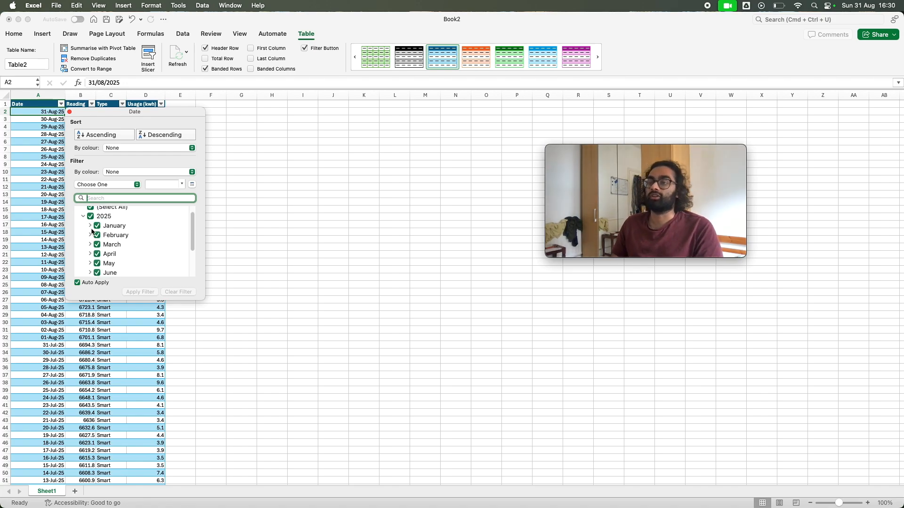
{"action": "left_click", "coordinate": [90, 235]}
{"action": "scroll", "coordinate": [117, 254], "scroll_direction": "up", "scroll_amount": 1}
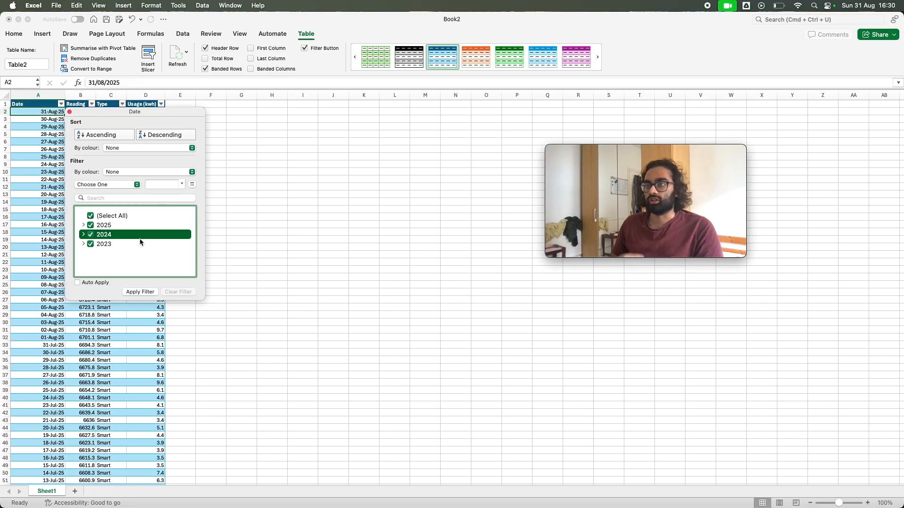
Filter the Date column to 2023 only by excluding 2024 and 2025, and close the filter options
{"action": "left_click", "coordinate": [92, 235]}
{"action": "left_click", "coordinate": [91, 225]}
{"action": "left_click", "coordinate": [140, 292]}
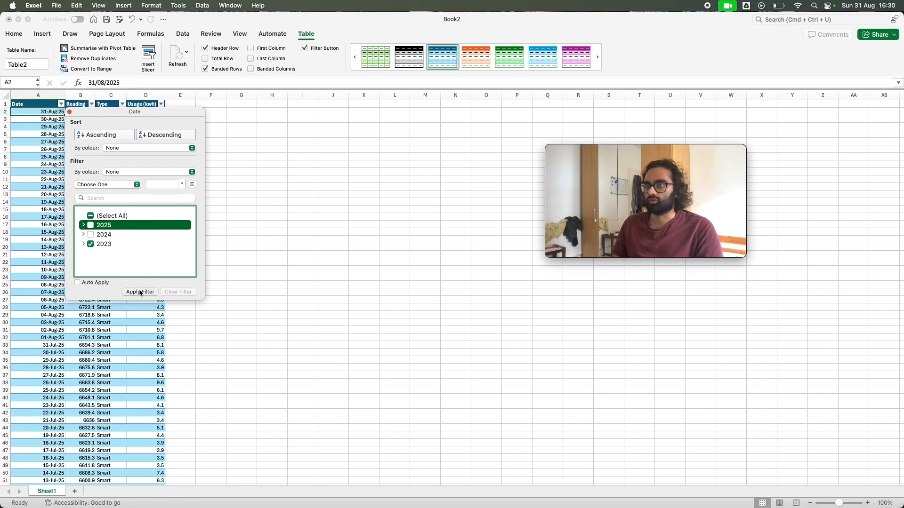
{"action": "left_click", "coordinate": [69, 113]}
Review the filtered 2023 rows, checking the dates from 31-Dec-23 down the table
{"action": "left_click", "coordinate": [50, 119]}
{"action": "left_click", "coordinate": [52, 113]}
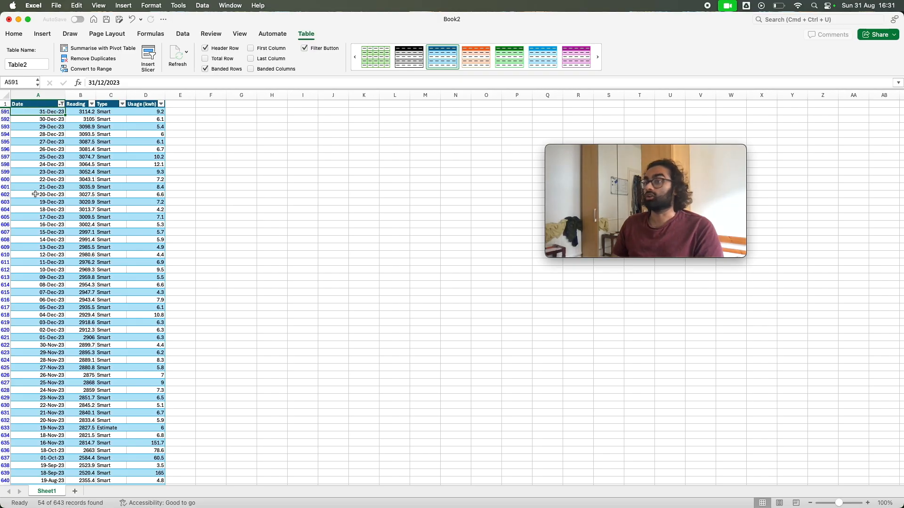
{"action": "scroll", "coordinate": [49, 188], "scroll_direction": "down", "scroll_amount": 5}
{"action": "scroll", "coordinate": [48, 203], "scroll_direction": "up", "scroll_amount": 3}
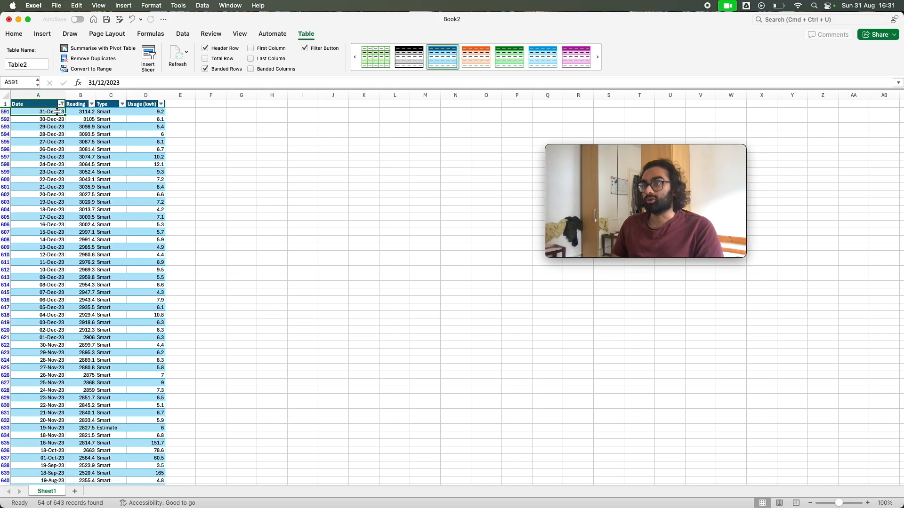
{"action": "scroll", "coordinate": [61, 169], "scroll_direction": "down", "scroll_amount": 1}
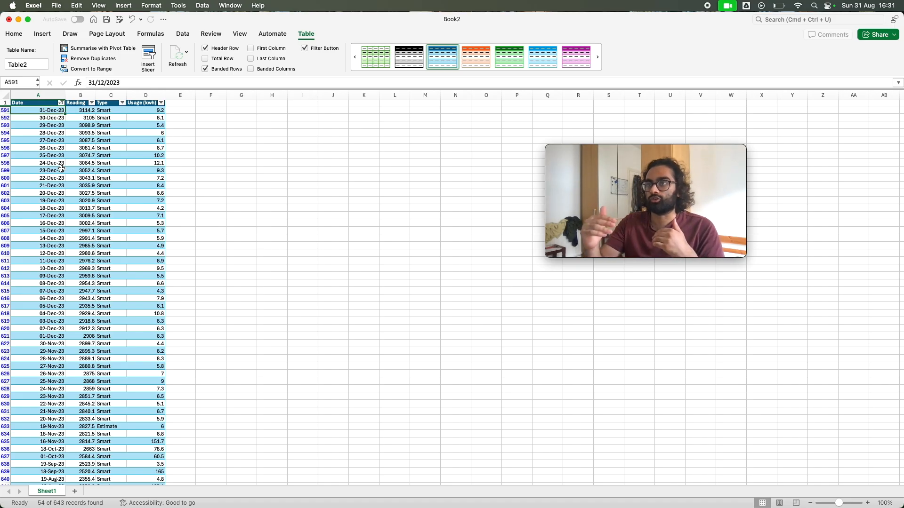
Review the filtered 2023 rows down to the oldest reading and return to the newest December dates
{"action": "scroll", "coordinate": [115, 183], "scroll_direction": "down", "scroll_amount": 5}
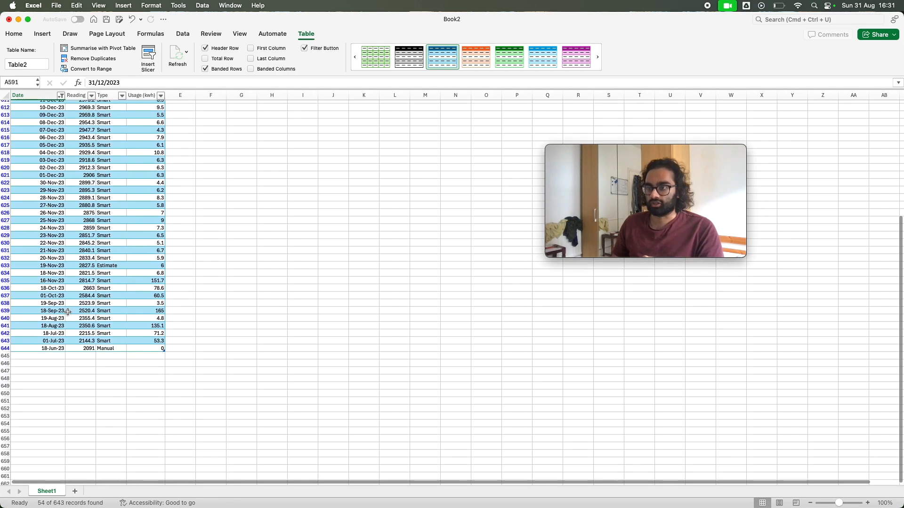
{"action": "scroll", "coordinate": [60, 350], "scroll_direction": "up", "scroll_amount": 2}
{"action": "key", "text": "super+a"}
{"action": "scroll", "coordinate": [59, 351], "scroll_direction": "up", "scroll_amount": 2}
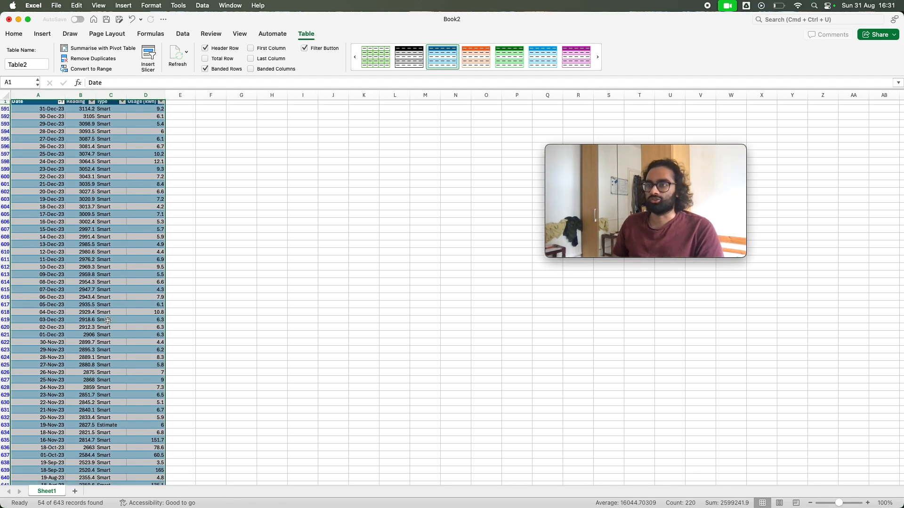
{"action": "scroll", "coordinate": [111, 319], "scroll_direction": "up", "scroll_amount": 1}
{"action": "left_click", "coordinate": [55, 127]}
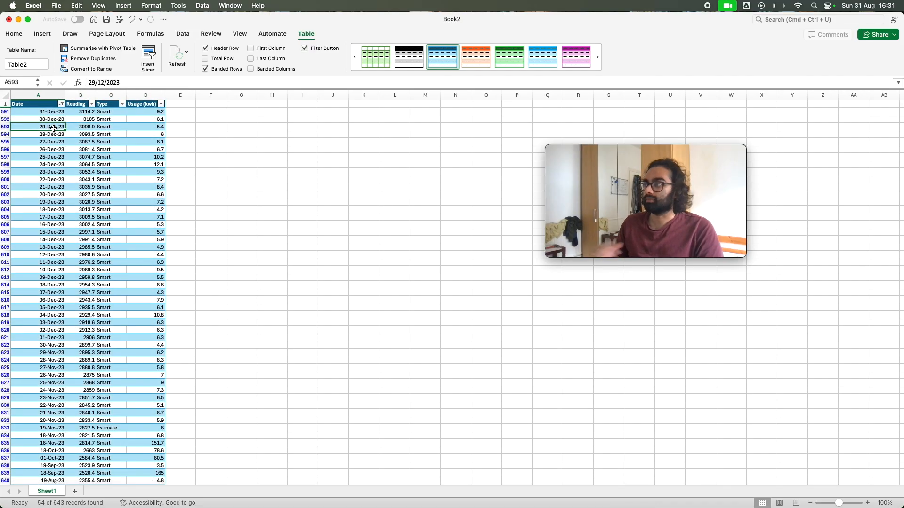
Sort the filtered 2023 rows by Date in ascending order and close the filter options
{"action": "left_click", "coordinate": [60, 104]}
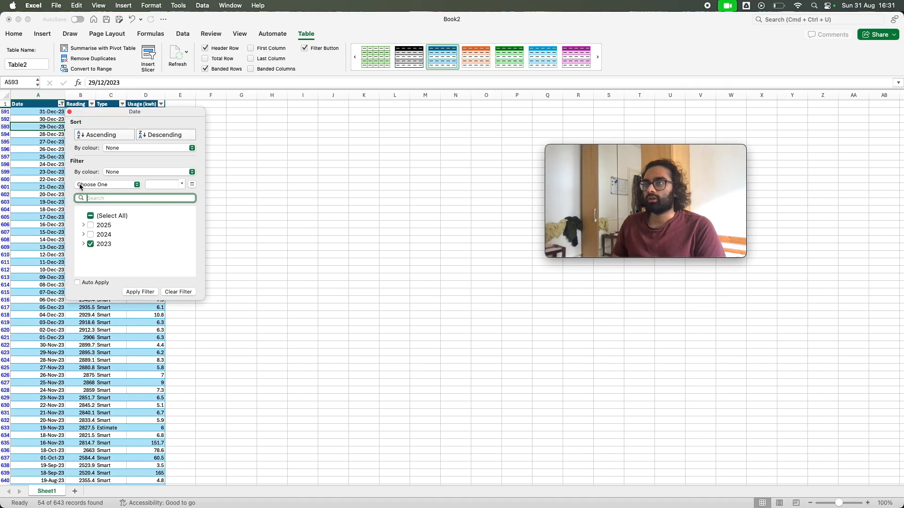
{"action": "left_click", "coordinate": [158, 137]}
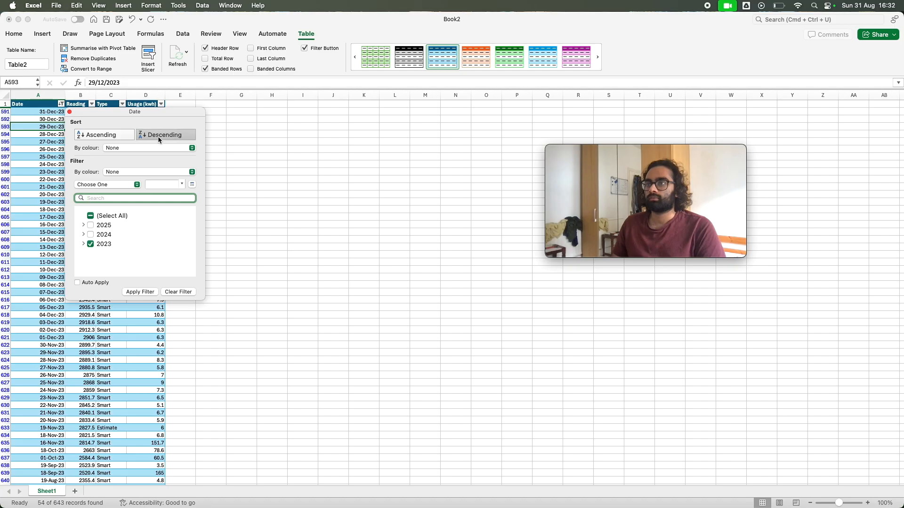
{"action": "left_click", "coordinate": [128, 138]}
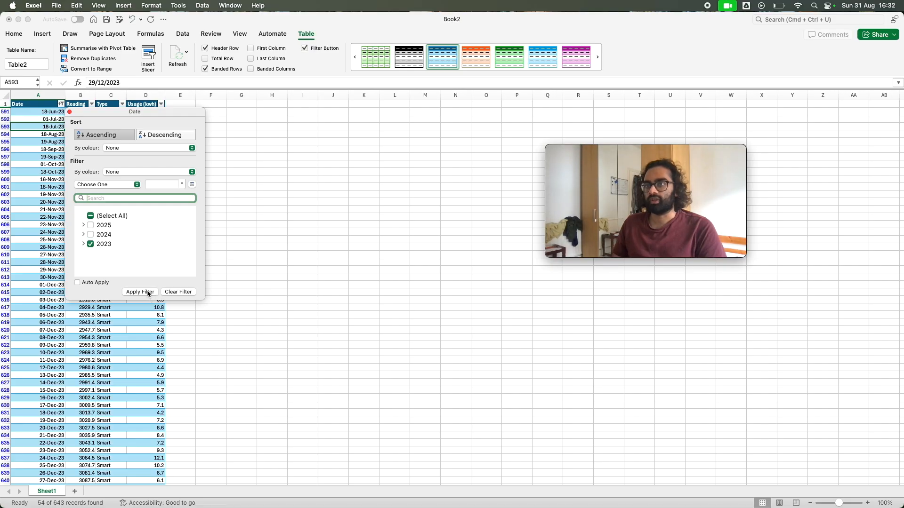
{"action": "left_click", "coordinate": [69, 111]}
{"action": "left_click", "coordinate": [57, 111]}
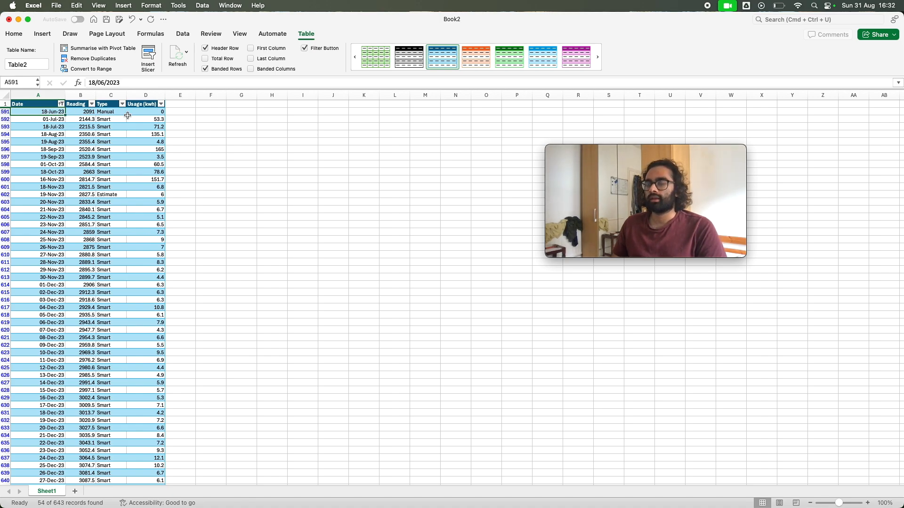
Review the ascending 2023 rows from 18-Jun-23 to 31-Dec-23 and compare their first and last row numbers
{"action": "scroll", "coordinate": [48, 220], "scroll_direction": "down", "scroll_amount": 10}
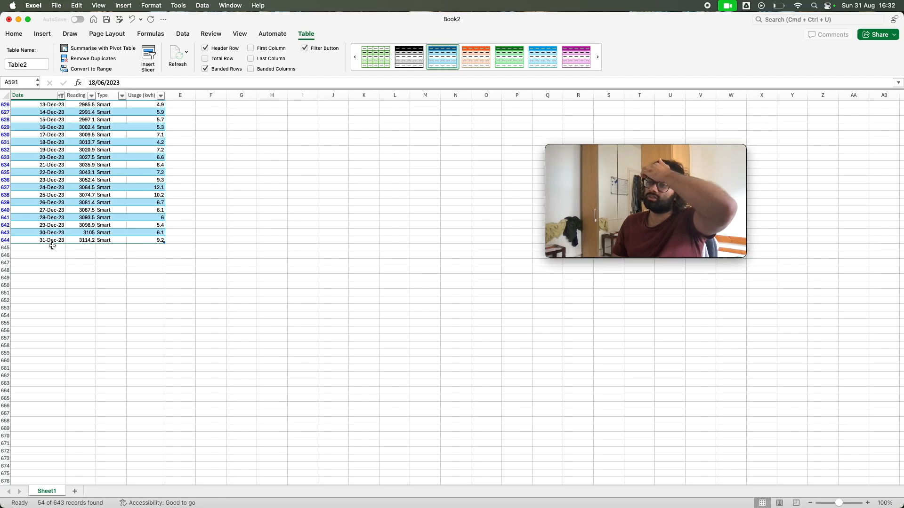
{"action": "scroll", "coordinate": [49, 245], "scroll_direction": "up", "scroll_amount": 5}
{"action": "scroll", "coordinate": [48, 245], "scroll_direction": "up", "scroll_amount": 4}
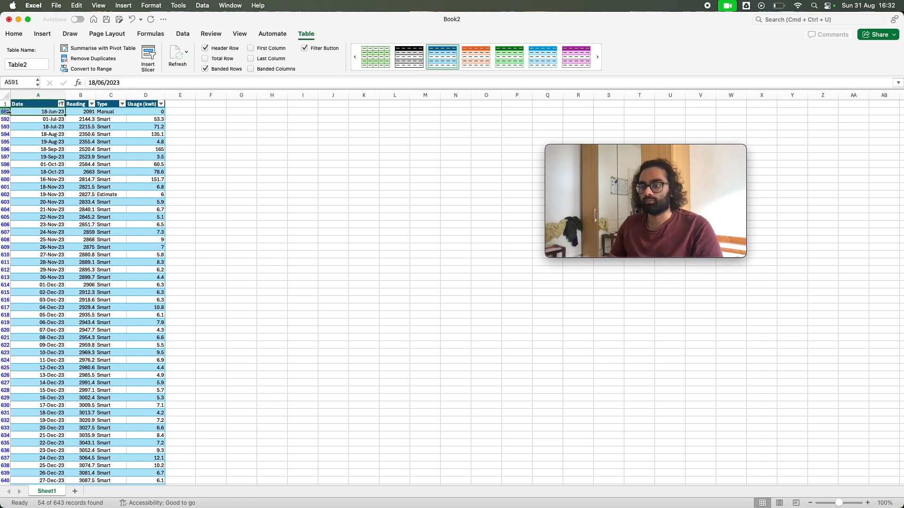
{"action": "scroll", "coordinate": [4, 321], "scroll_direction": "down", "scroll_amount": 8}
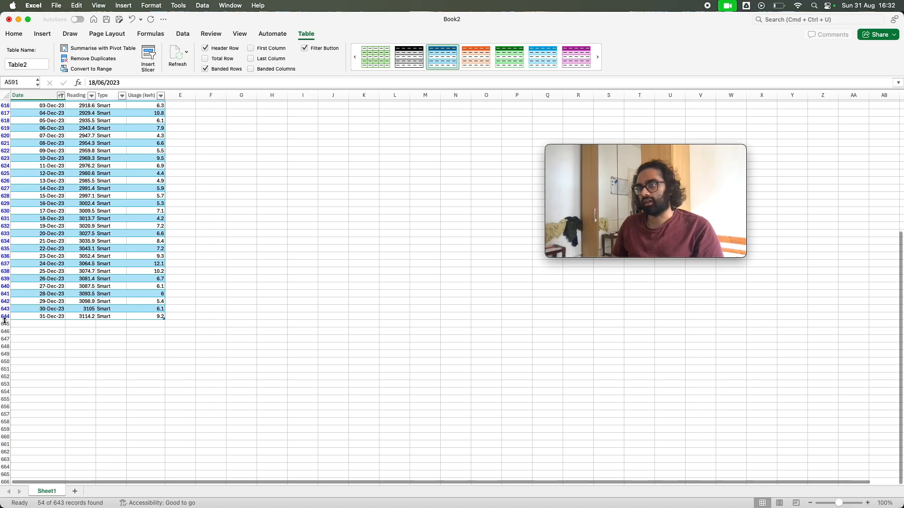
{"action": "scroll", "coordinate": [77, 269], "scroll_direction": "up", "scroll_amount": 8}
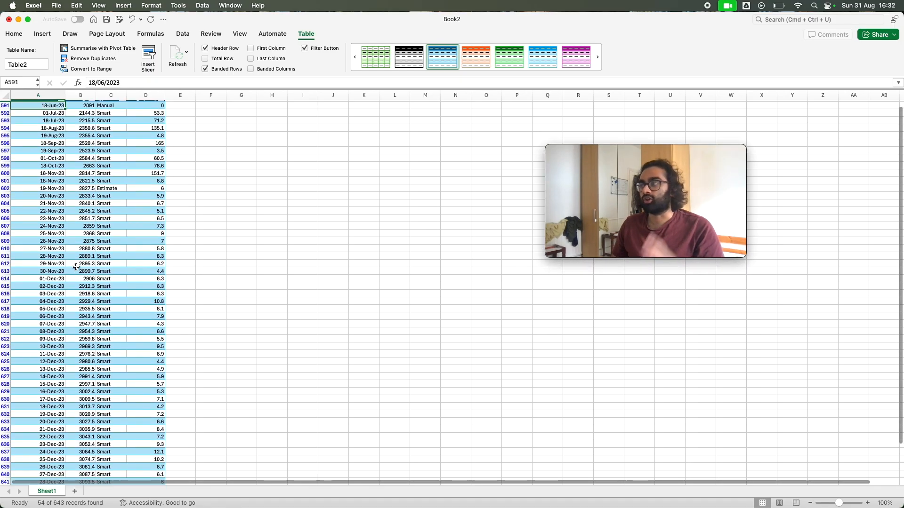
{"action": "scroll", "coordinate": [71, 266], "scroll_direction": "up", "scroll_amount": 2}
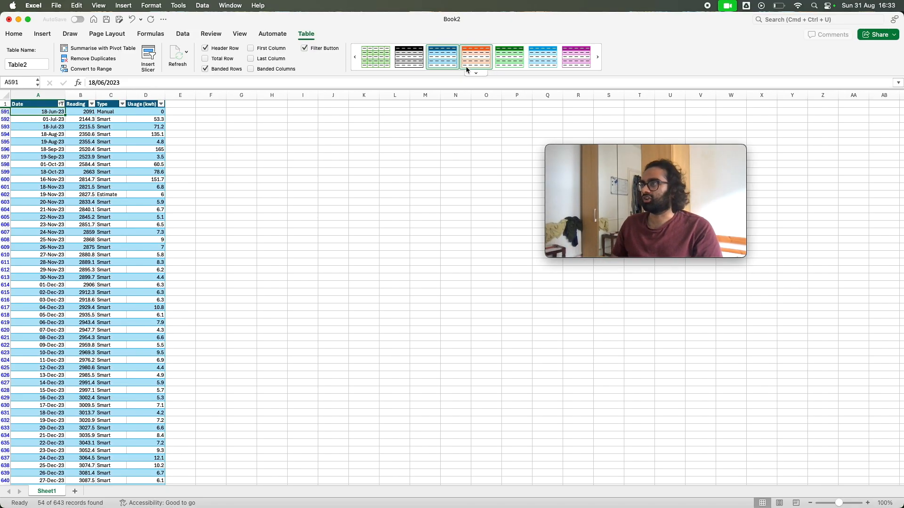
Try the orange, green, light blue and purple medium styles on the table
{"action": "left_click", "coordinate": [475, 74]}
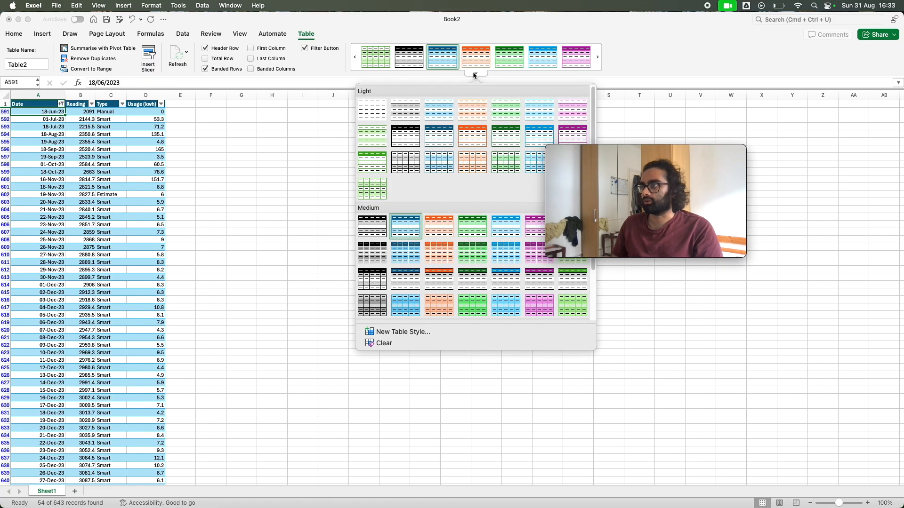
{"action": "left_click", "coordinate": [470, 71]}
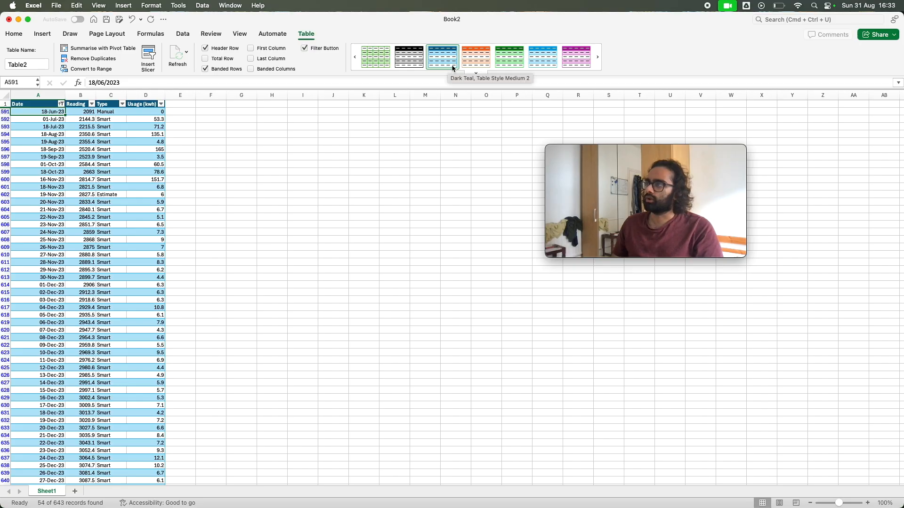
{"action": "left_click", "coordinate": [476, 61]}
{"action": "left_click", "coordinate": [522, 60]}
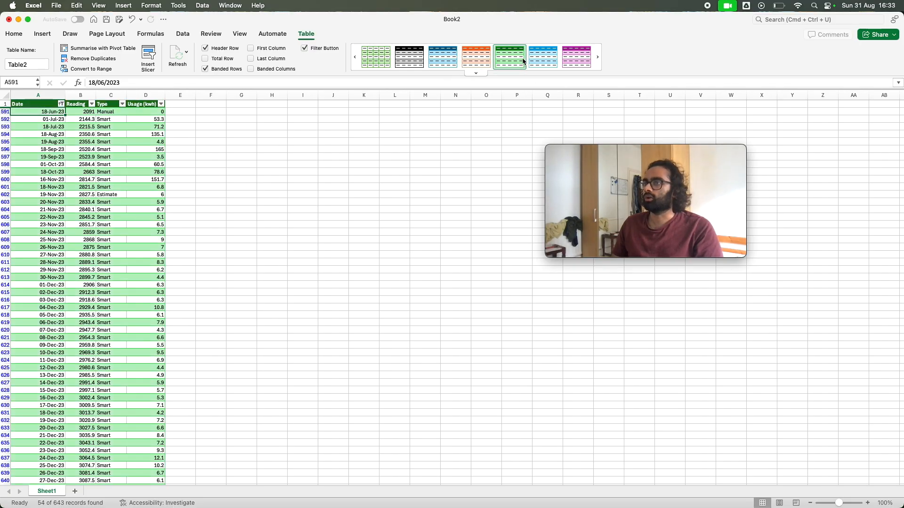
{"action": "left_click", "coordinate": [554, 61]}
{"action": "left_click", "coordinate": [569, 61]}
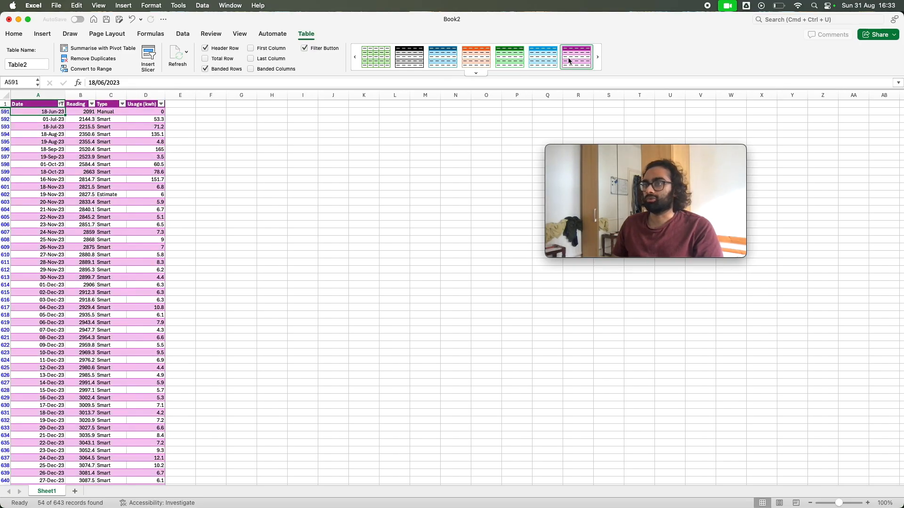
Browse the table style gallery and apply the orange gridlined style from the Light group to the table
{"action": "left_click", "coordinate": [482, 72]}
{"action": "scroll", "coordinate": [501, 211], "scroll_direction": "down", "scroll_amount": 5}
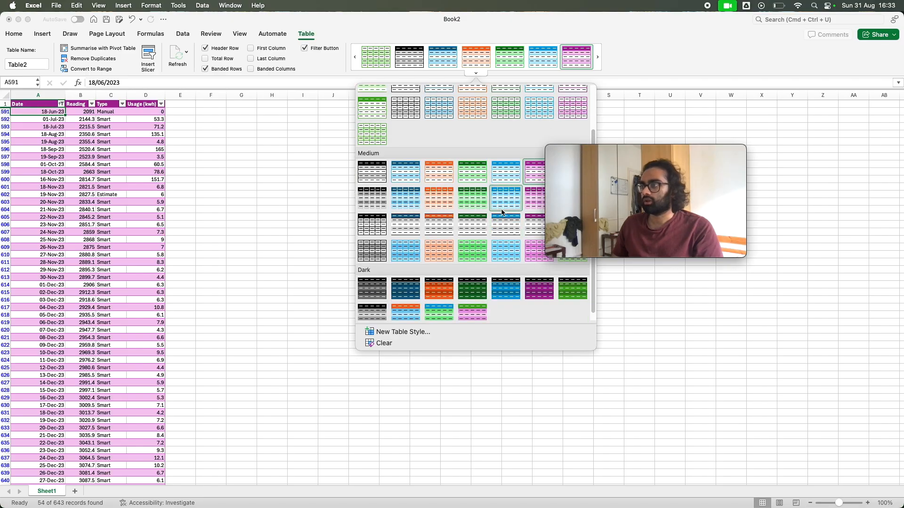
{"action": "scroll", "coordinate": [500, 208], "scroll_direction": "up", "scroll_amount": 3}
{"action": "scroll", "coordinate": [403, 215], "scroll_direction": "down", "scroll_amount": 3}
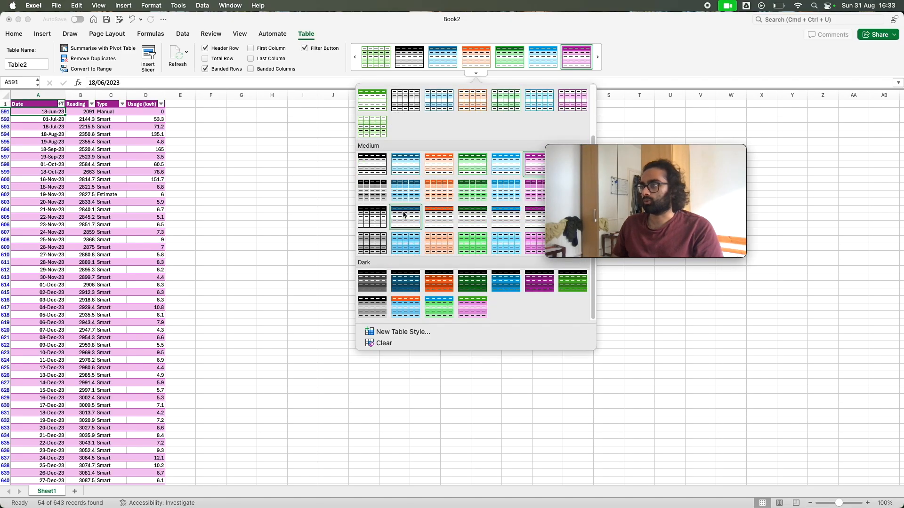
{"action": "scroll", "coordinate": [418, 198], "scroll_direction": "up", "scroll_amount": 2}
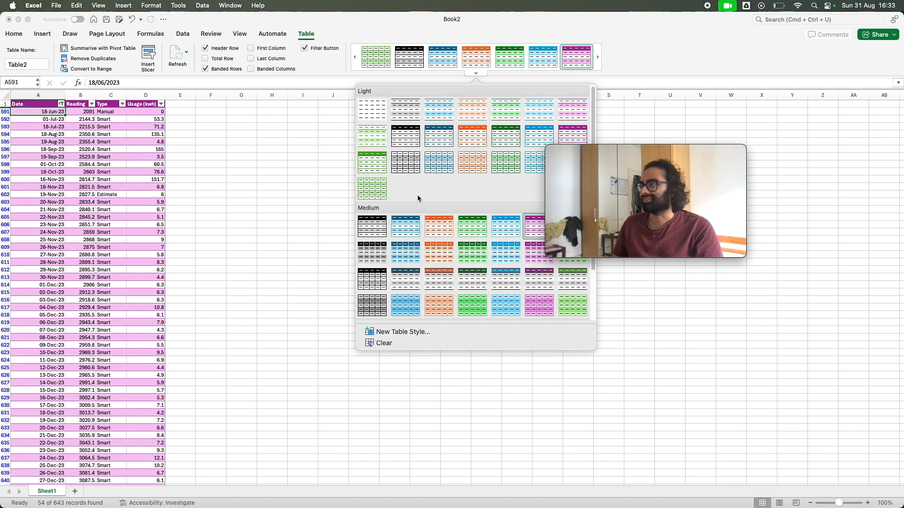
{"action": "left_click", "coordinate": [460, 169]}
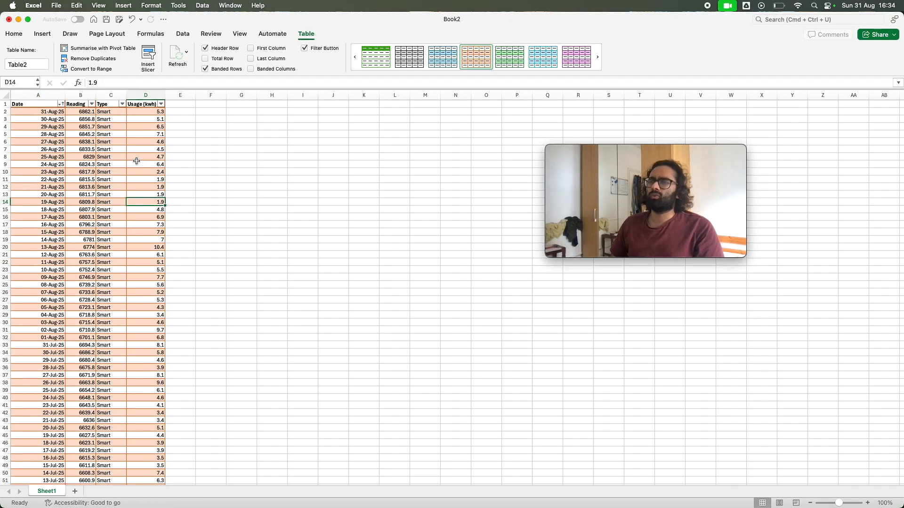
Sort the full table by Date in ascending order and close the filter options
{"action": "left_click", "coordinate": [61, 104]}
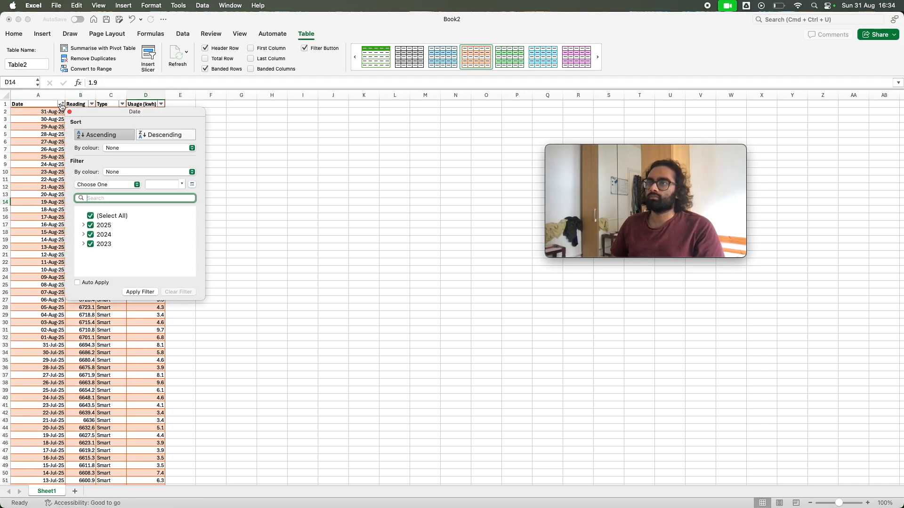
{"action": "left_click", "coordinate": [118, 135]}
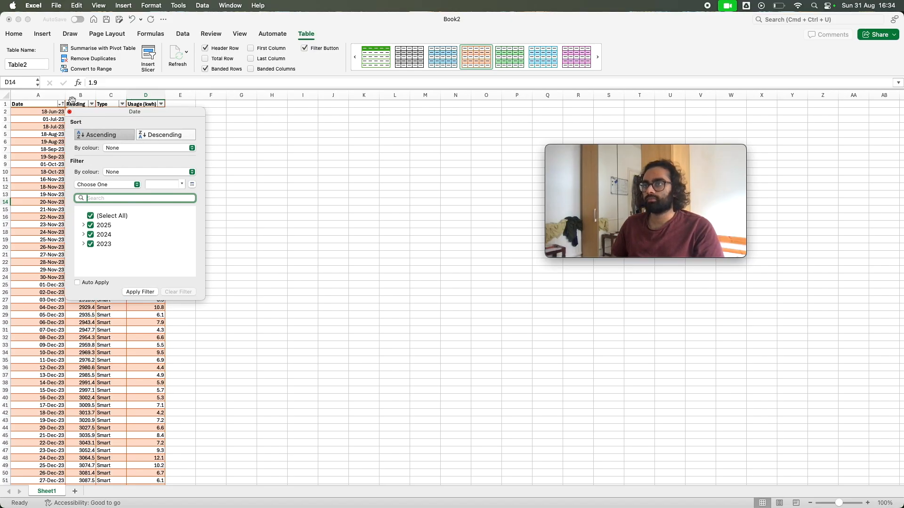
{"action": "left_click", "coordinate": [70, 112]}
Delete the Usage (kwh) column D from the sheet
{"action": "left_click", "coordinate": [139, 103]}
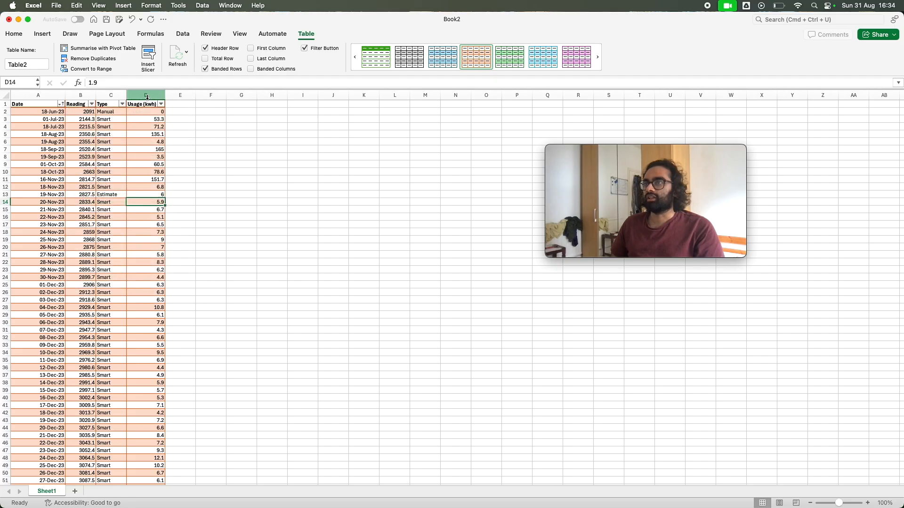
{"action": "right_click", "coordinate": [148, 99]}
{"action": "left_click", "coordinate": [172, 159]}
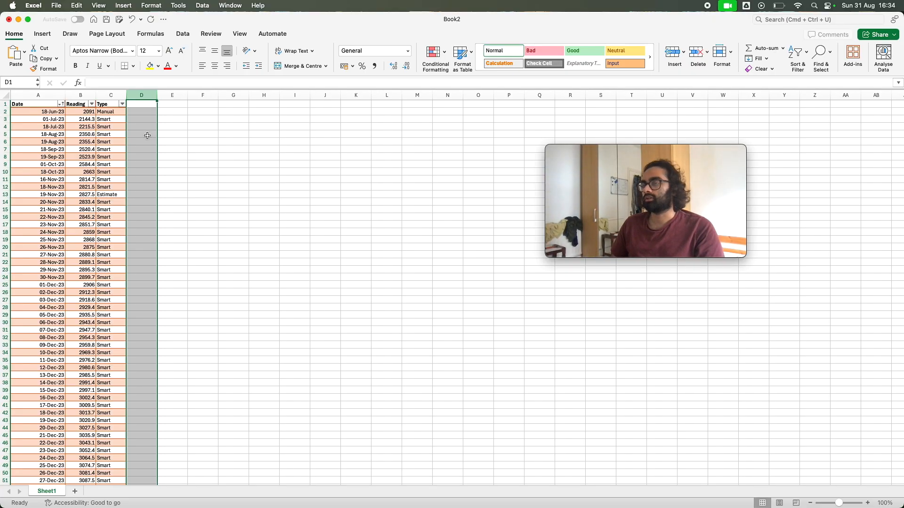
{"action": "left_click", "coordinate": [141, 111]}
Sort the table by Date in descending order and close the filter options
{"action": "left_click", "coordinate": [61, 104]}
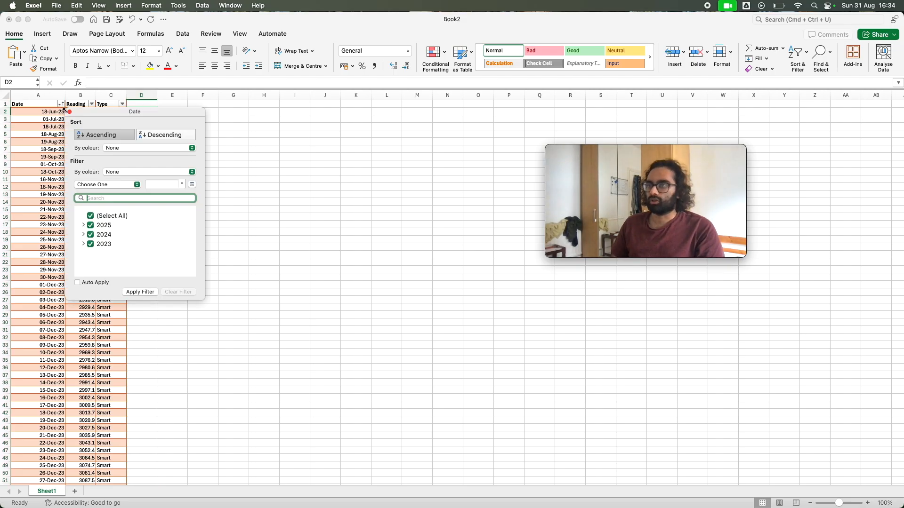
{"action": "left_click", "coordinate": [160, 136]}
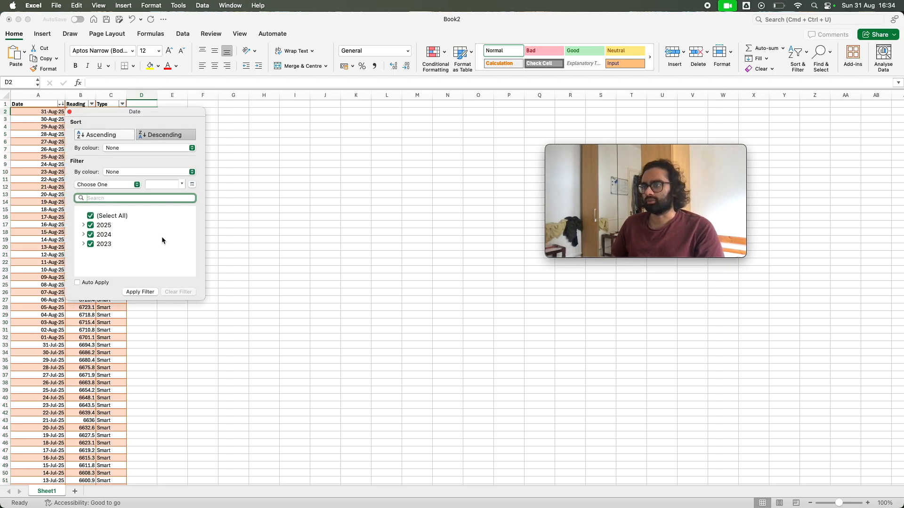
{"action": "left_click", "coordinate": [140, 292]}
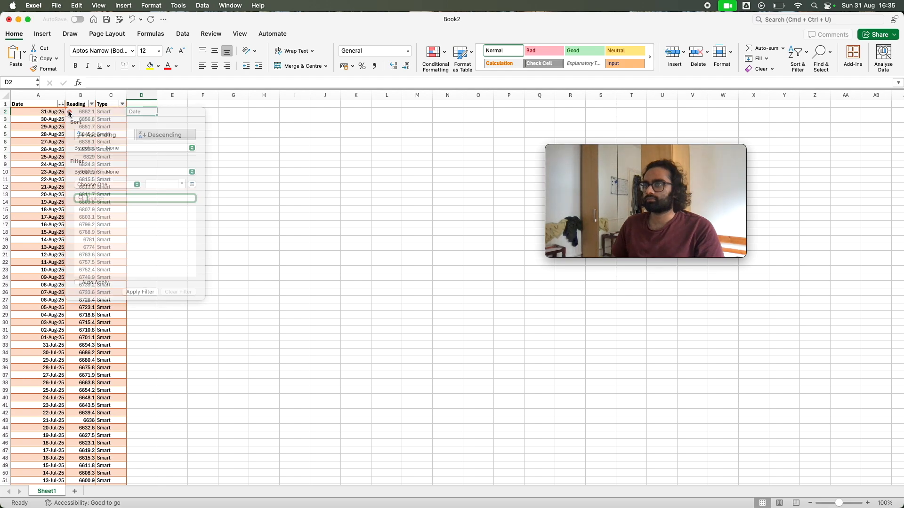
Add a new table column beside Type by entering the header "usage" in D1
{"action": "left_click", "coordinate": [144, 104]}
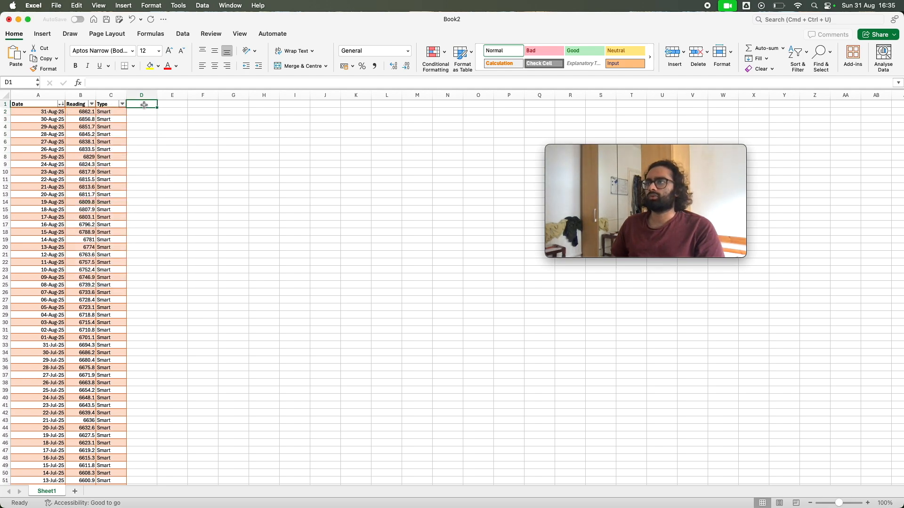
{"action": "left_click", "coordinate": [141, 83]}
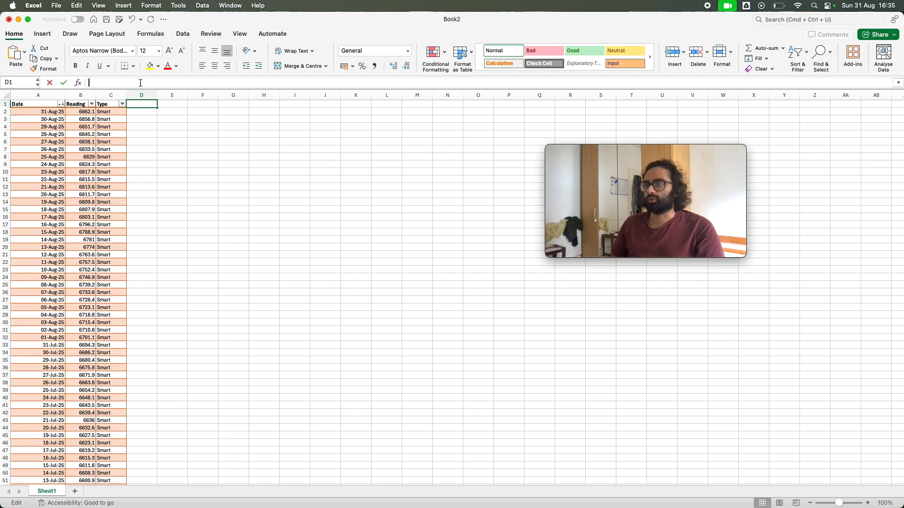
{"action": "type", "text": "usage"}
{"action": "key", "text": "Return"}
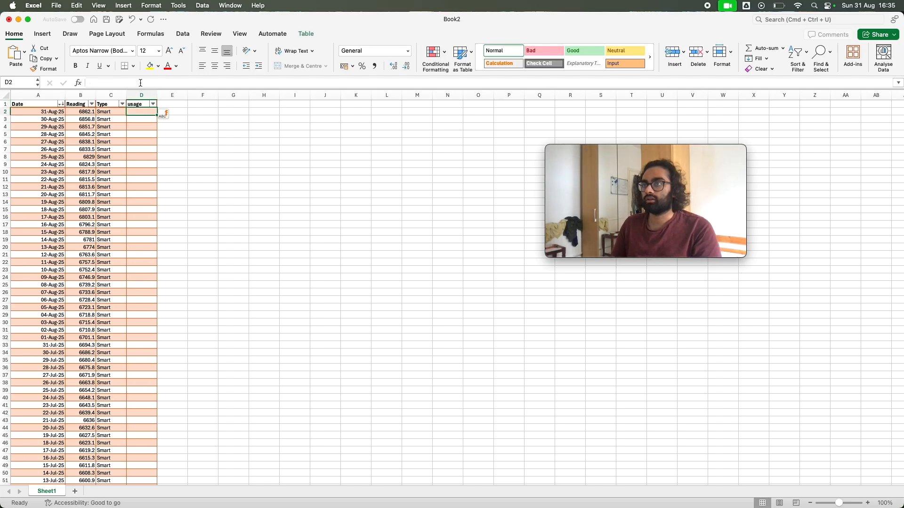
Change the D1 header to "Usage (kwh)" and widen column D to fit it
{"action": "key", "text": "Up"}
{"action": "left_click", "coordinate": [94, 82]}
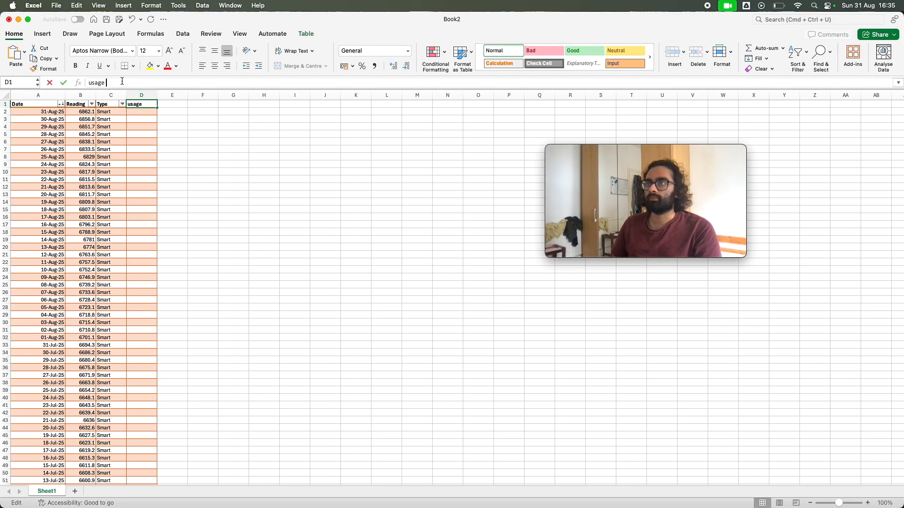
{"action": "key", "text": "BackSpace"}
{"action": "type", "text": "U"}
{"action": "key", "text": "Right"}
{"action": "key", "text": "Right"}
{"action": "type", "text": "(kWh)"}
{"action": "key", "text": "Return"}
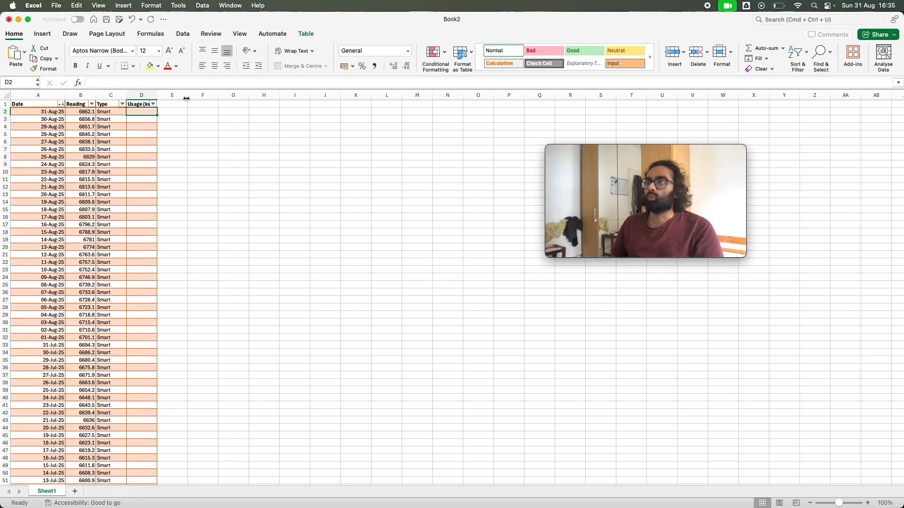
{"action": "left_click_drag", "start_coordinate": [157, 96], "coordinate": [165, 96]}
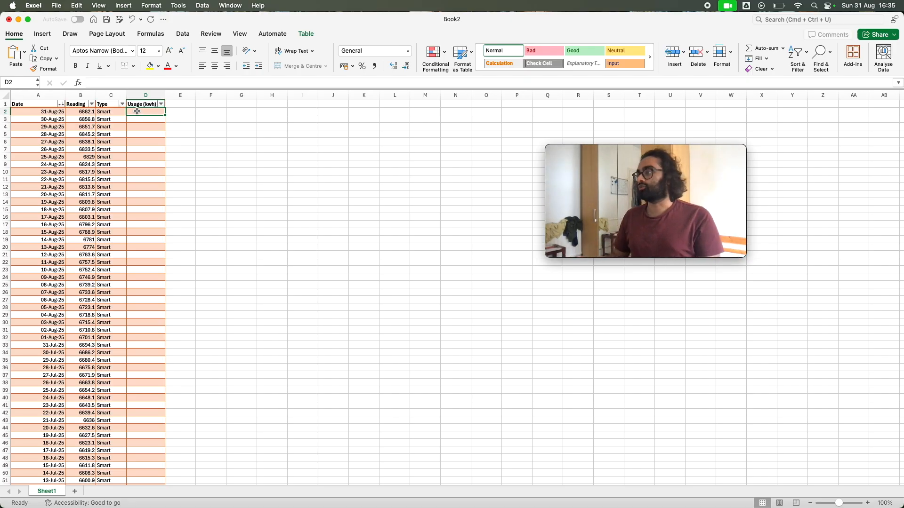
{"action": "left_click", "coordinate": [120, 84]}
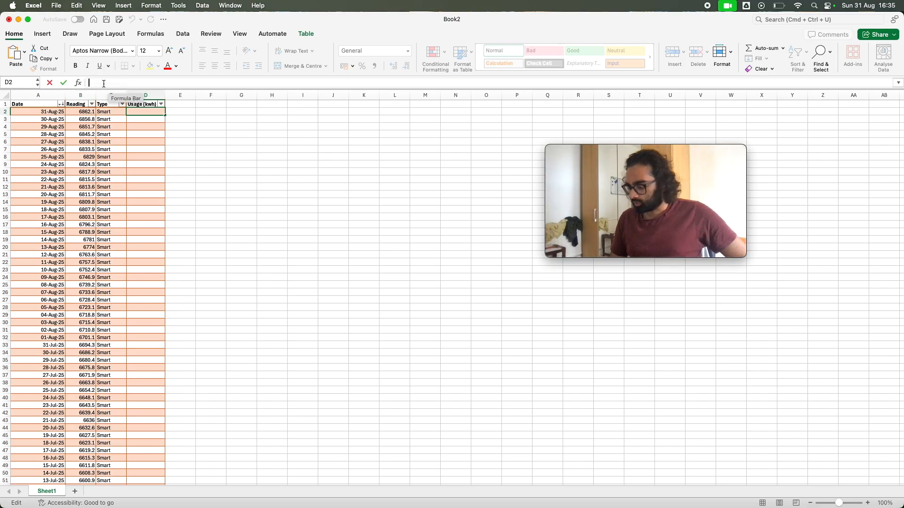
{"action": "type", "text": "="}
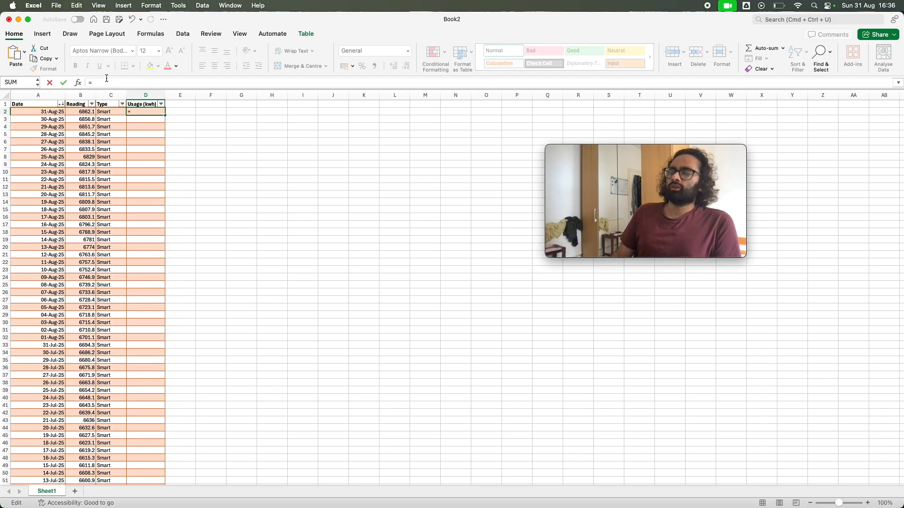
{"action": "left_click", "coordinate": [76, 114]}
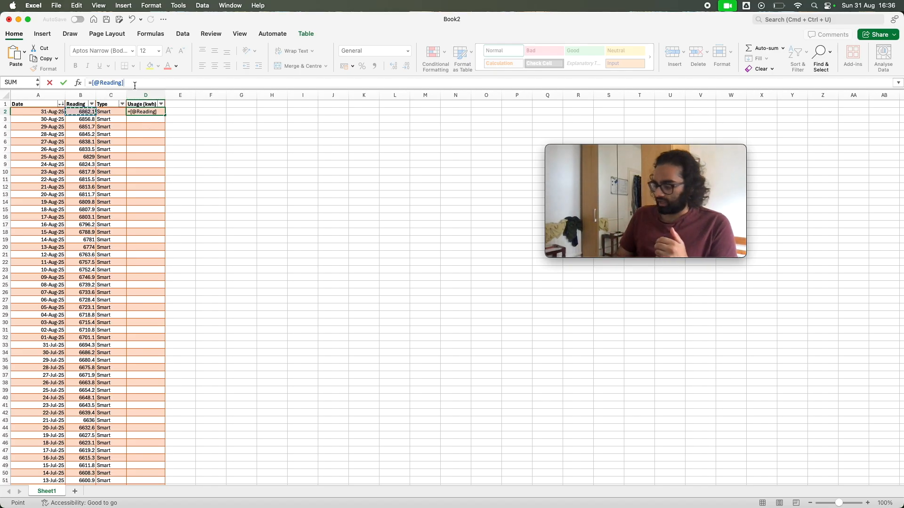
{"action": "type", "text": "-"}
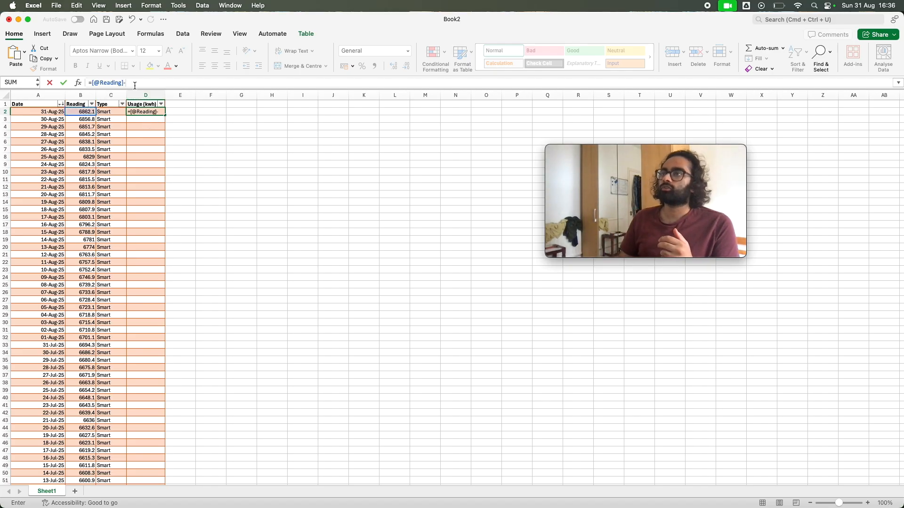
{"action": "left_click", "coordinate": [89, 120]}
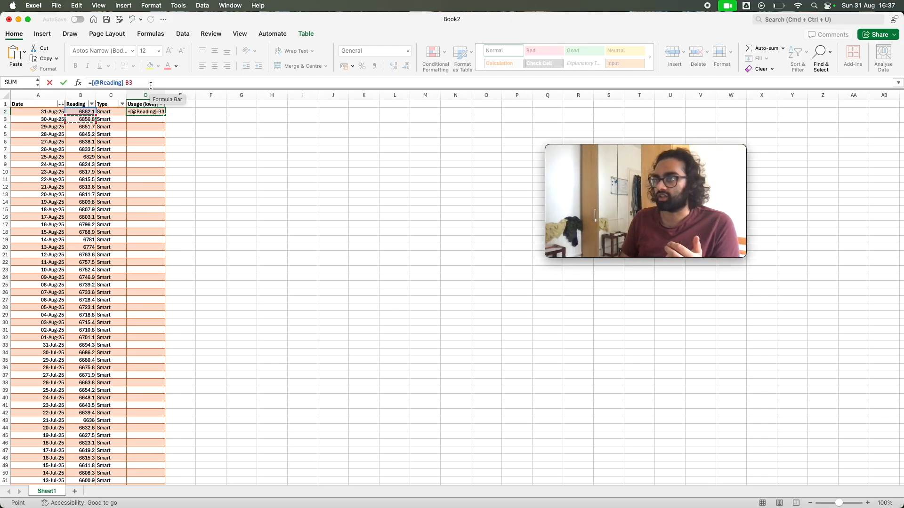
{"action": "key", "text": "Return"}
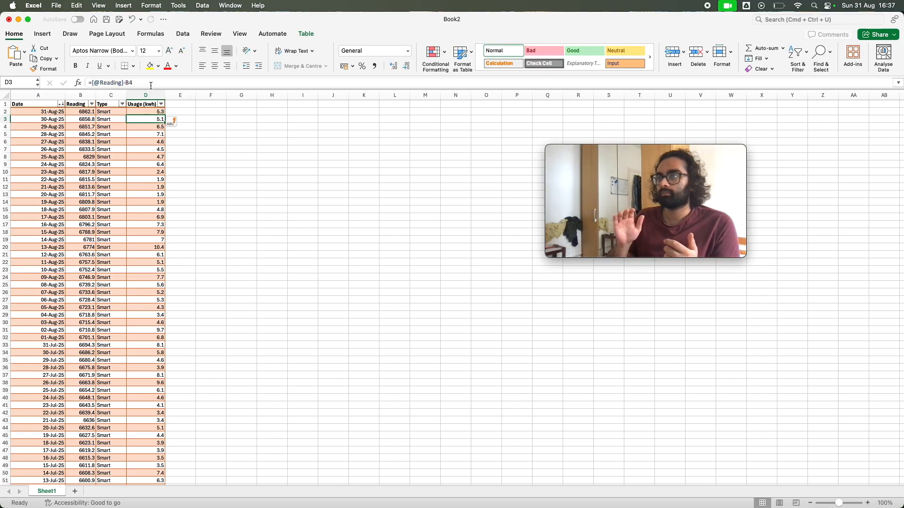
Stop Excel from automatically creating calculated columns, leaving the formula only in D2 of the Usage (kwh) column
{"action": "left_click", "coordinate": [171, 122]}
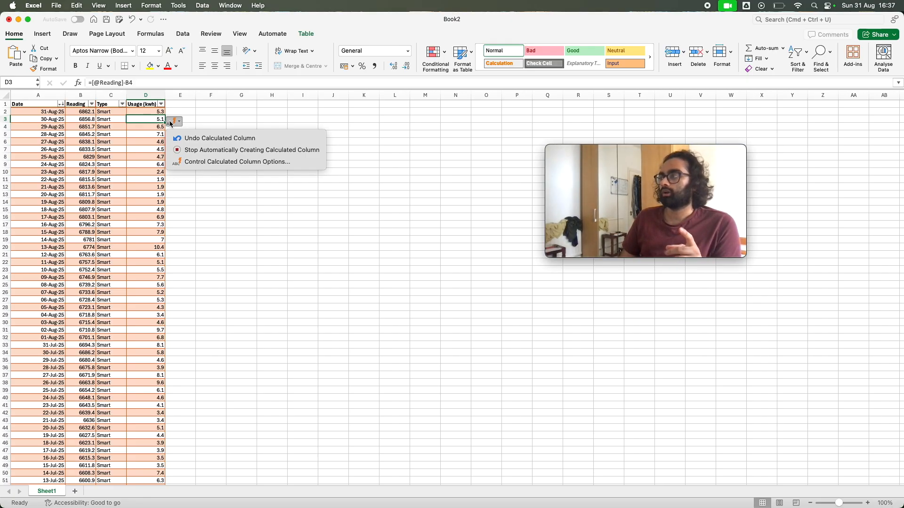
{"action": "left_click", "coordinate": [215, 150]}
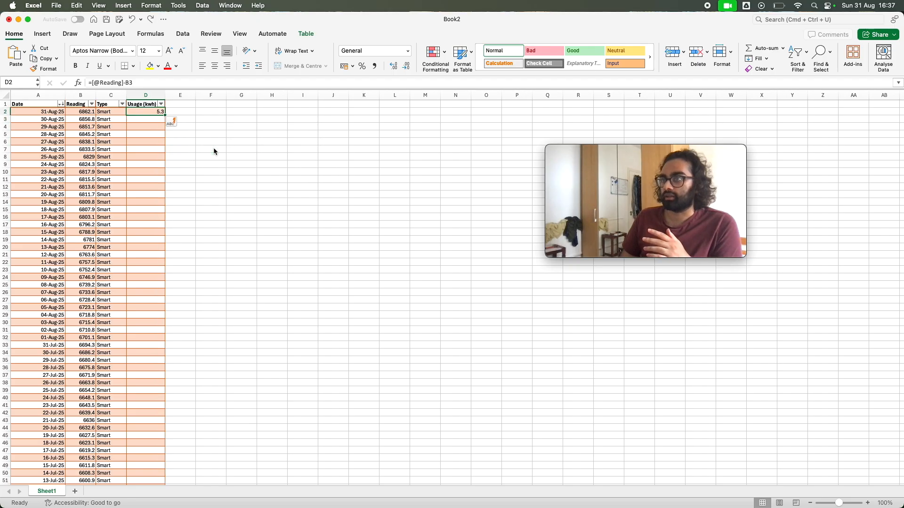
{"action": "left_click", "coordinate": [177, 122]}
{"action": "left_click", "coordinate": [178, 121]}
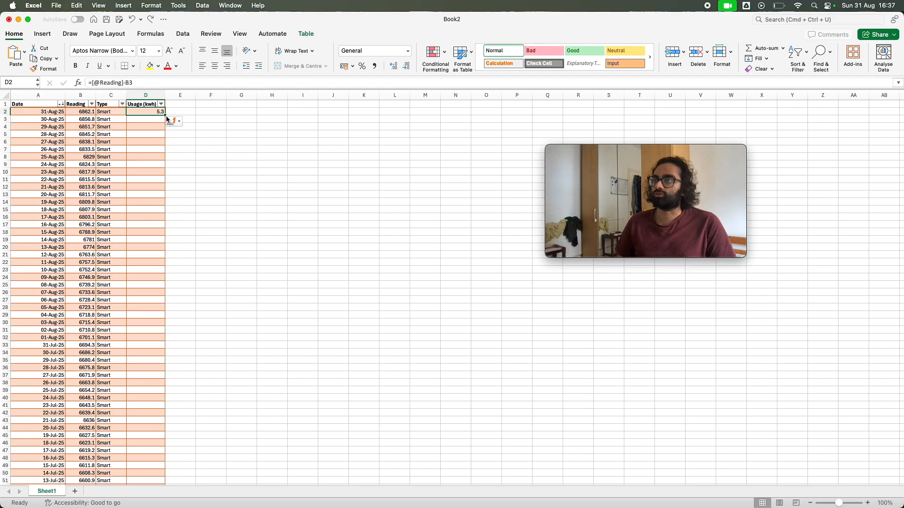
{"action": "left_click", "coordinate": [141, 119]}
{"action": "left_click", "coordinate": [145, 112]}
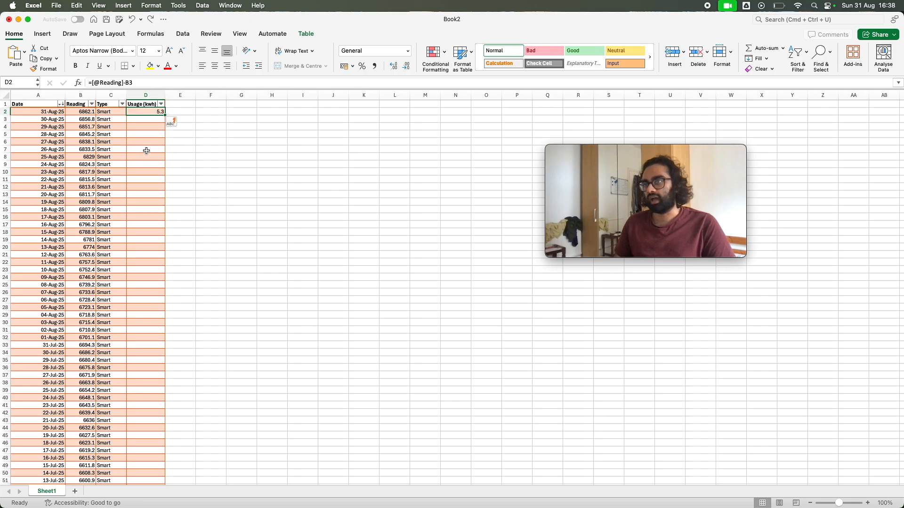
{"action": "scroll", "coordinate": [158, 219], "scroll_direction": "down", "scroll_amount": 3}
{"action": "scroll", "coordinate": [159, 219], "scroll_direction": "down", "scroll_amount": 20}
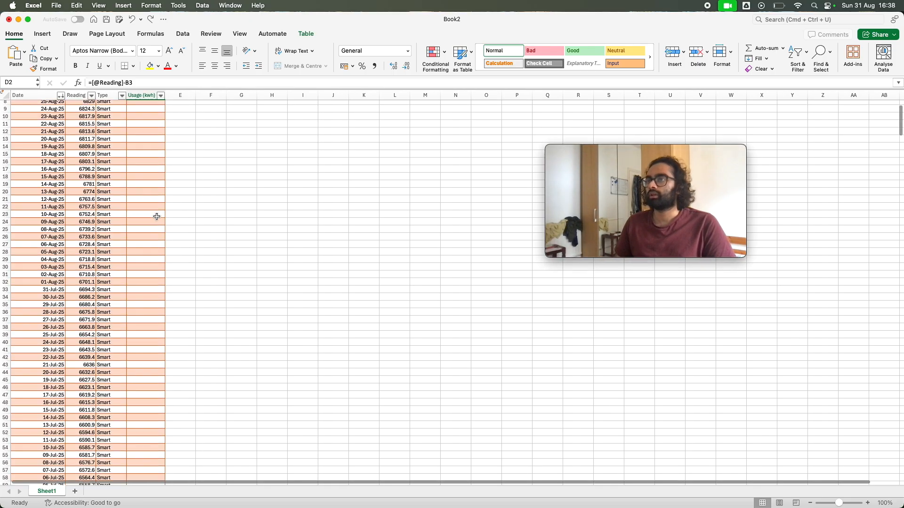
{"action": "scroll", "coordinate": [152, 217], "scroll_direction": "up", "scroll_amount": 20}
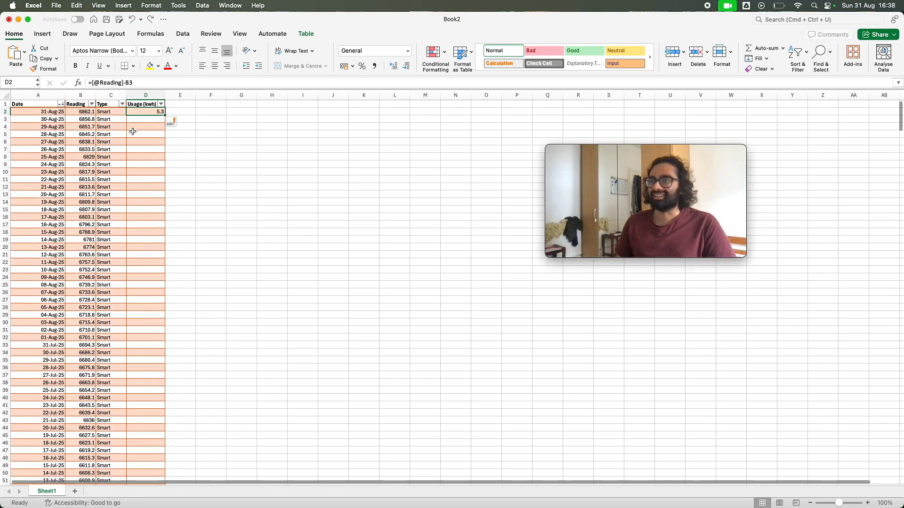
{"action": "left_click", "coordinate": [138, 121]}
{"action": "left_click", "coordinate": [137, 81]}
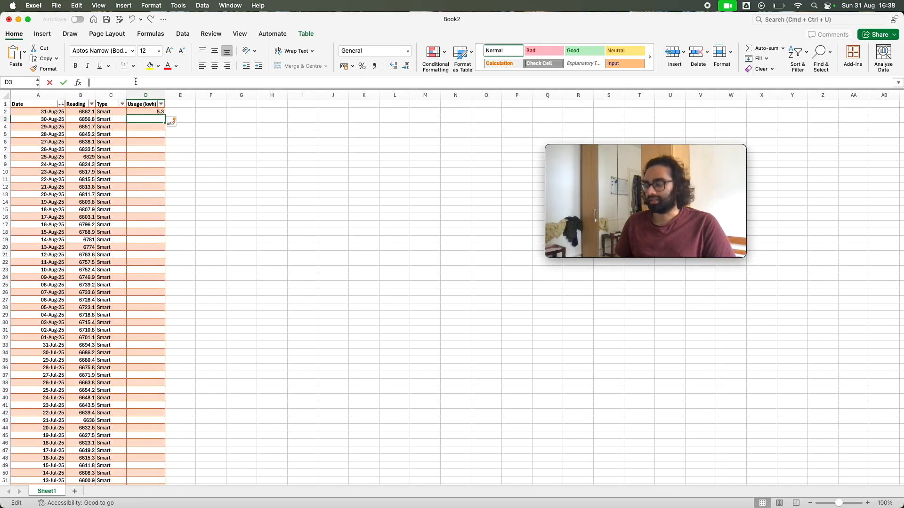
{"action": "left_click", "coordinate": [91, 120]}
{"action": "type", "text": "-"}
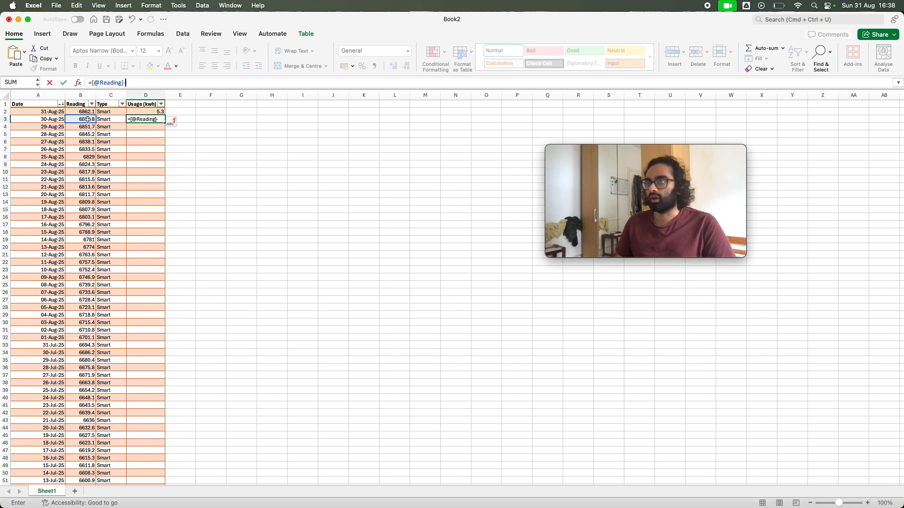
{"action": "left_click", "coordinate": [90, 126]}
{"action": "key", "text": "Return"}
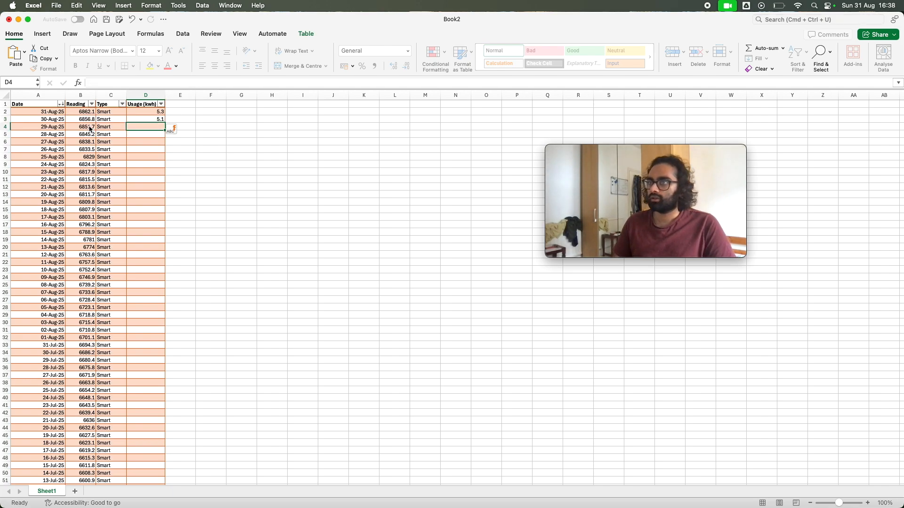
Fill the D2 usage formula down the Usage (kwh) column through D19
{"action": "scroll", "coordinate": [117, 221], "scroll_direction": "down", "scroll_amount": 10}
{"action": "scroll", "coordinate": [114, 227], "scroll_direction": "up", "scroll_amount": 10}
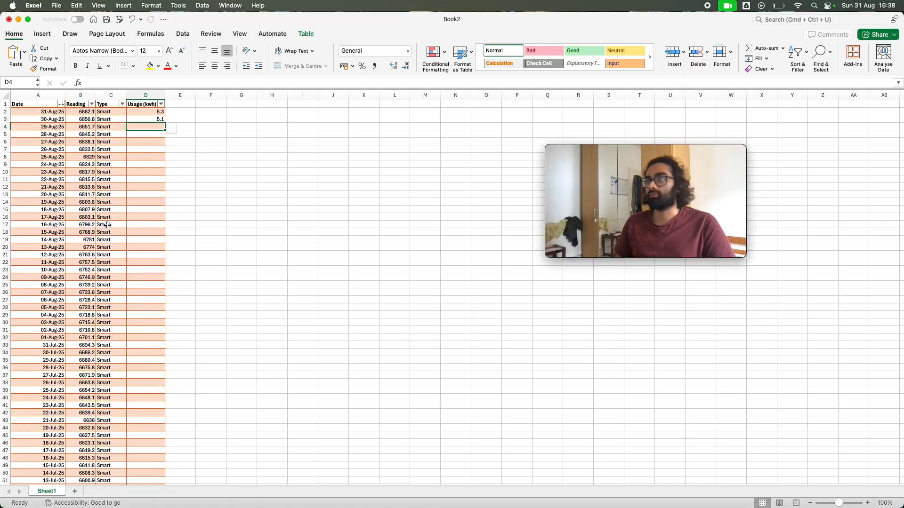
{"action": "left_click", "coordinate": [159, 114]}
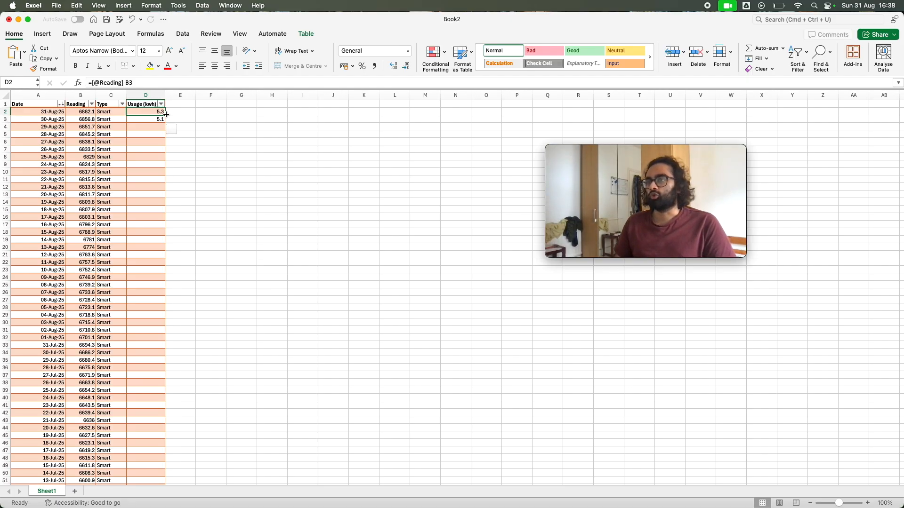
{"action": "left_click_drag", "start_coordinate": [165, 115], "coordinate": [163, 241]}
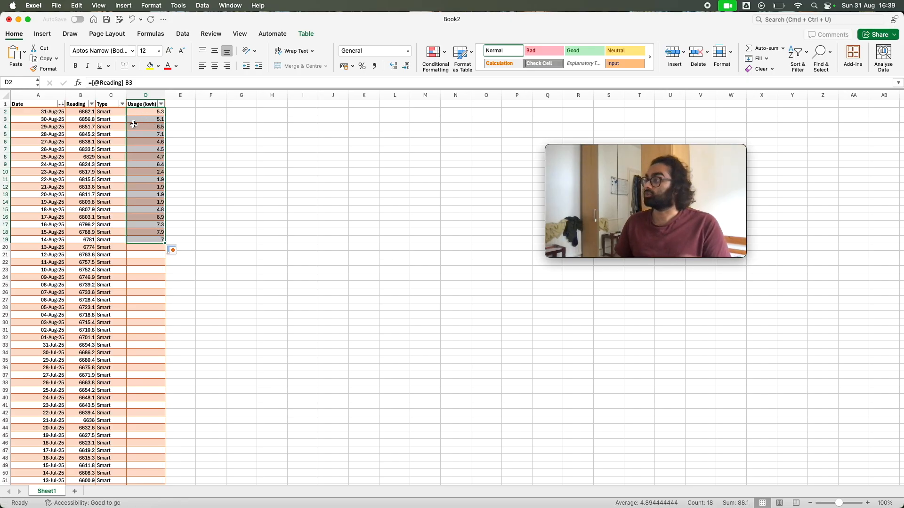
Step through the first filled Usage (kwh) cells from D2 down to examine how the formula's cell reference changes
{"action": "left_click", "coordinate": [155, 112]}
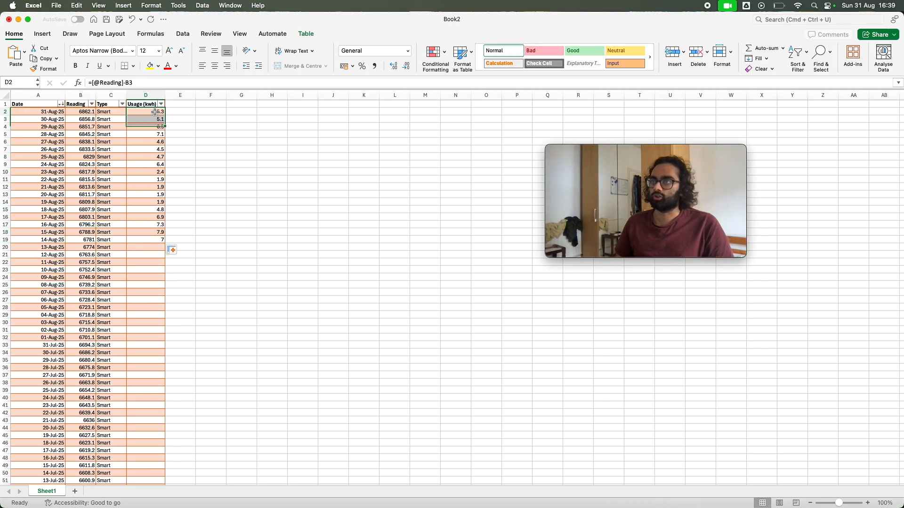
{"action": "key", "text": "Down"}
{"action": "key", "text": "Down"}
{"action": "key", "text": "Down"}
{"action": "key", "text": "Down"}
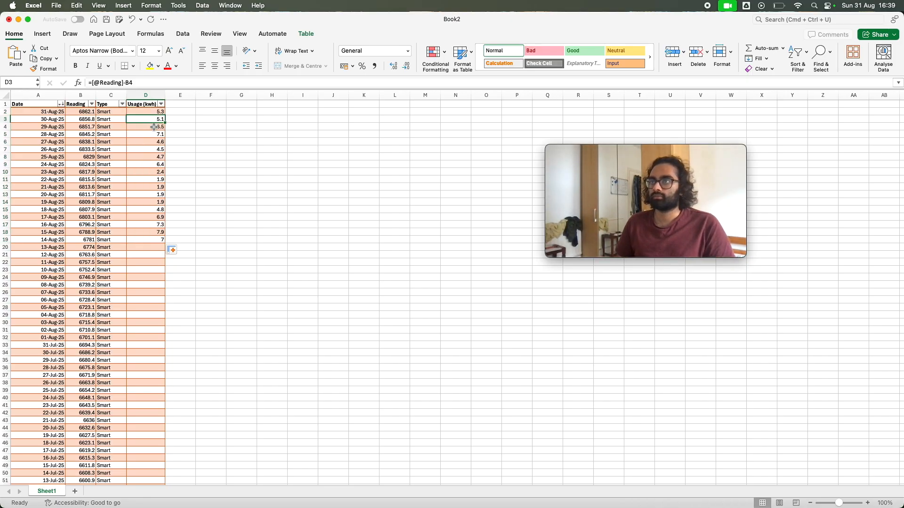
{"action": "key", "text": "Up"}
{"action": "key", "text": "Up"}
{"action": "key", "text": "Up"}
{"action": "key", "text": "Up"}
{"action": "key", "text": "Down"}
{"action": "key", "text": "Down"}
{"action": "key", "text": "Down"}
{"action": "key", "text": "Down"}
{"action": "key", "text": "Up"}
{"action": "key", "text": "Up"}
{"action": "key", "text": "Up"}
{"action": "key", "text": "Up"}
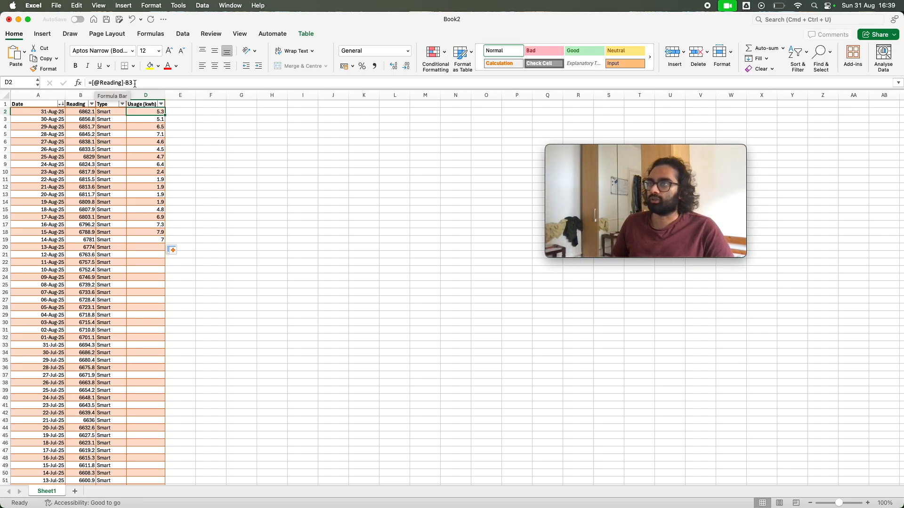
Open the formulas in D2, D3 and D4 for editing to examine which readings they reference, leaving them as they are
{"action": "left_click", "coordinate": [112, 84]}
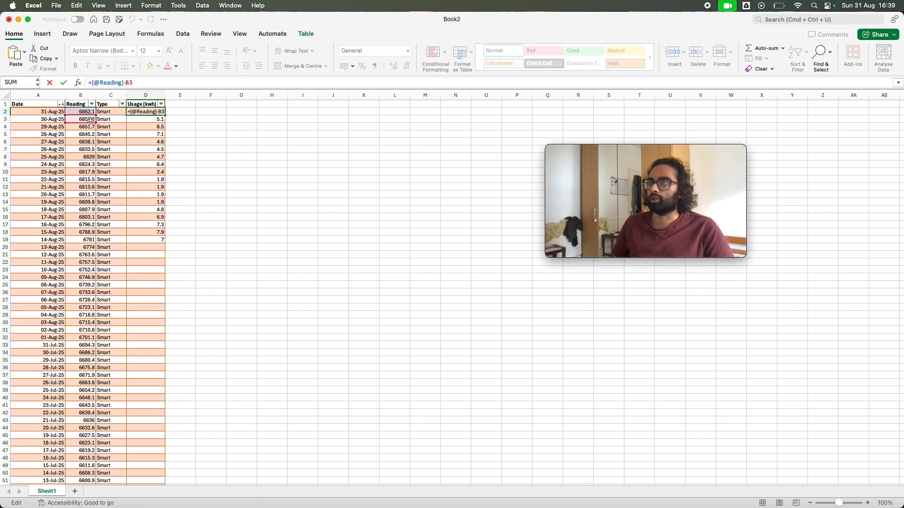
{"action": "key", "text": "Return"}
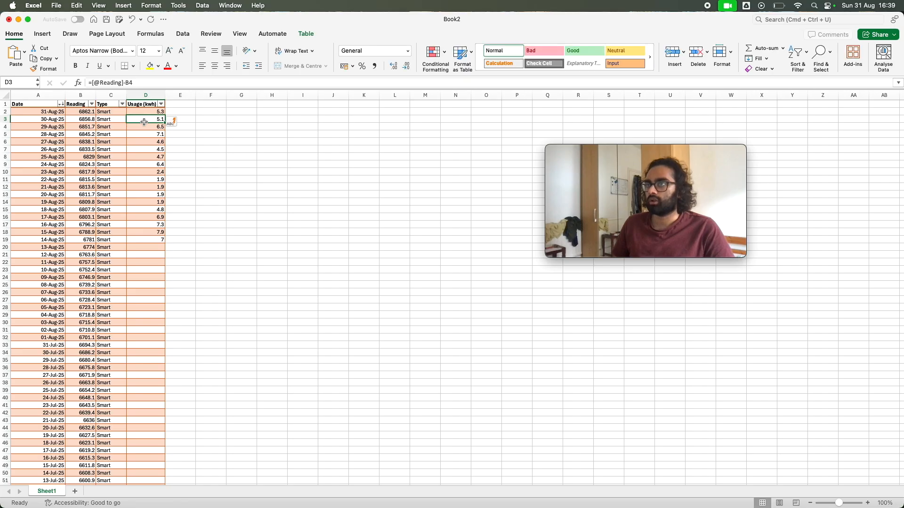
{"action": "left_click", "coordinate": [117, 83]}
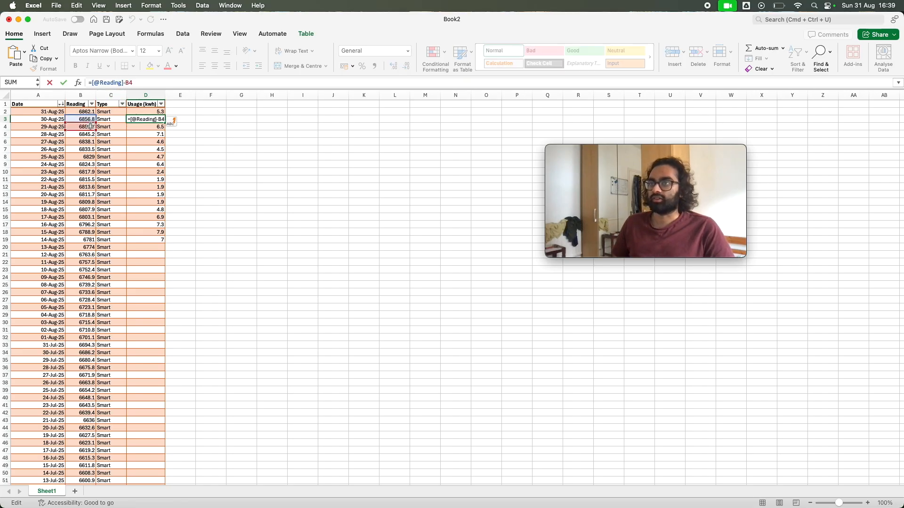
{"action": "key", "text": "Return"}
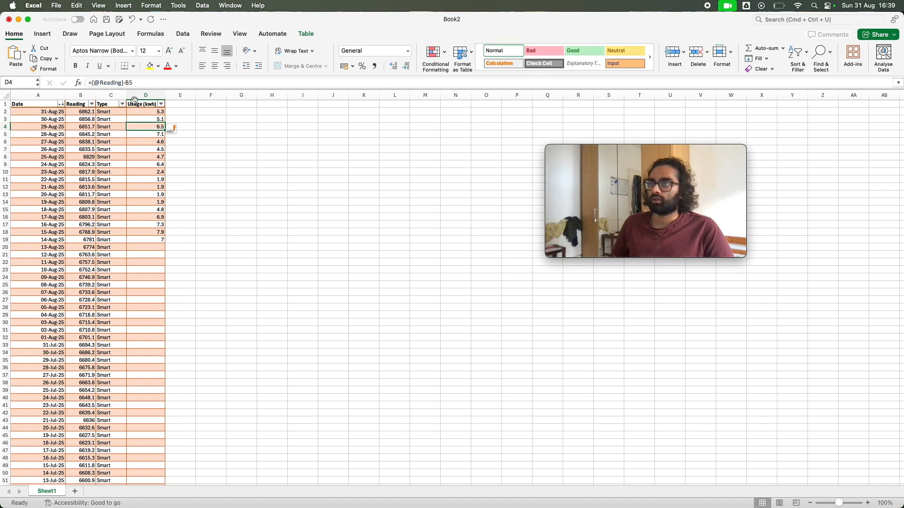
{"action": "left_click", "coordinate": [116, 82]}
{"action": "left_click", "coordinate": [157, 147]}
Compare the formulas in D2 and D3 to see how each row subtracts the reading below it
{"action": "left_click", "coordinate": [154, 113]}
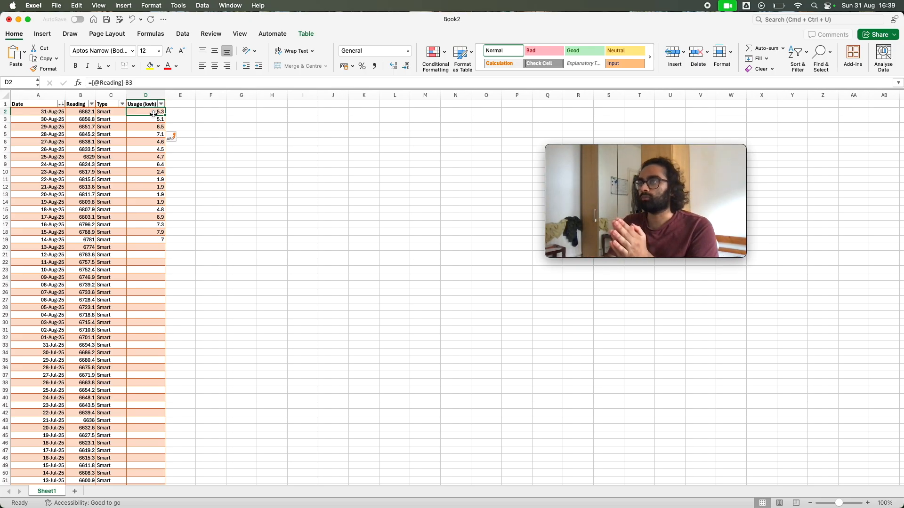
{"action": "key", "text": "Down"}
{"action": "key", "text": "Down"}
{"action": "key", "text": "Down"}
{"action": "key", "text": "Down"}
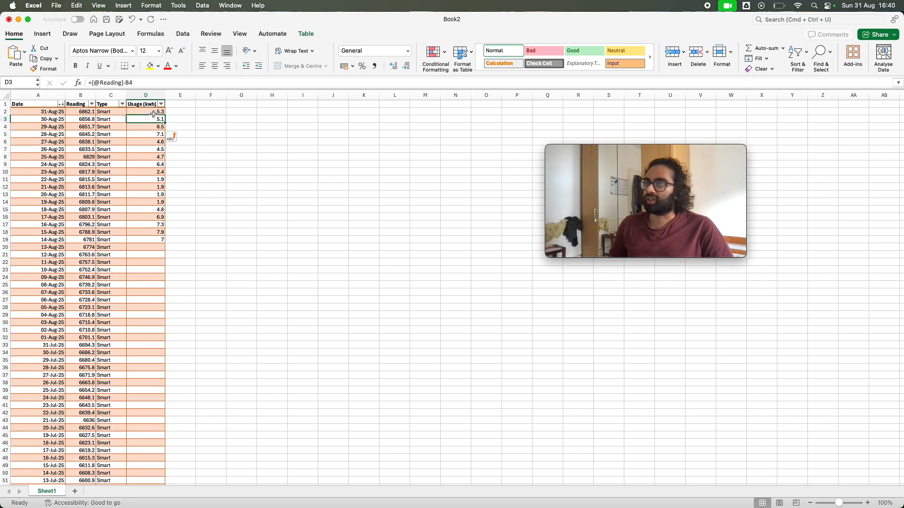
{"action": "key", "text": "Up"}
{"action": "key", "text": "Up"}
{"action": "key", "text": "Up"}
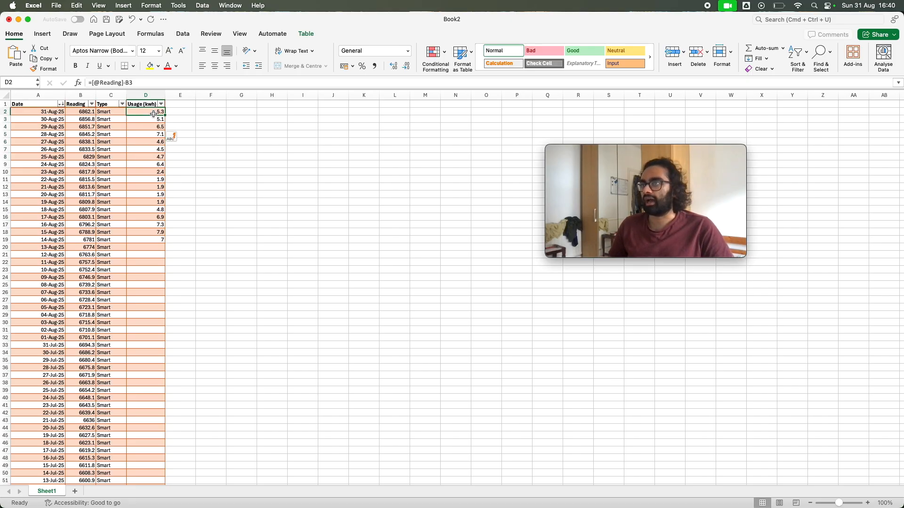
{"action": "key", "text": "Down"}
{"action": "key", "text": "Up"}
{"action": "key", "text": "Up"}
Move between the Reading and Usage (kwh) cells in rows 2 and 3 to compare fixed values with formulas
{"action": "key", "text": "Left"}
{"action": "key", "text": "Left"}
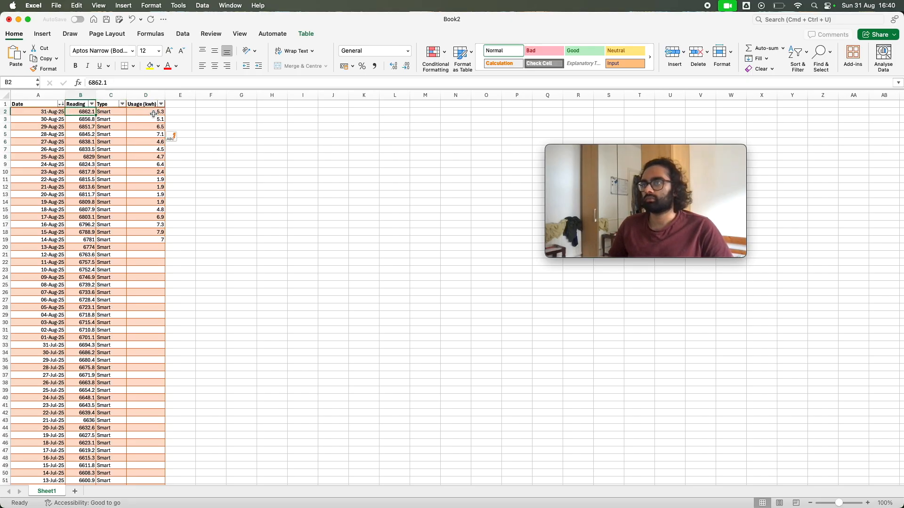
{"action": "key", "text": "Right"}
{"action": "key", "text": "Right"}
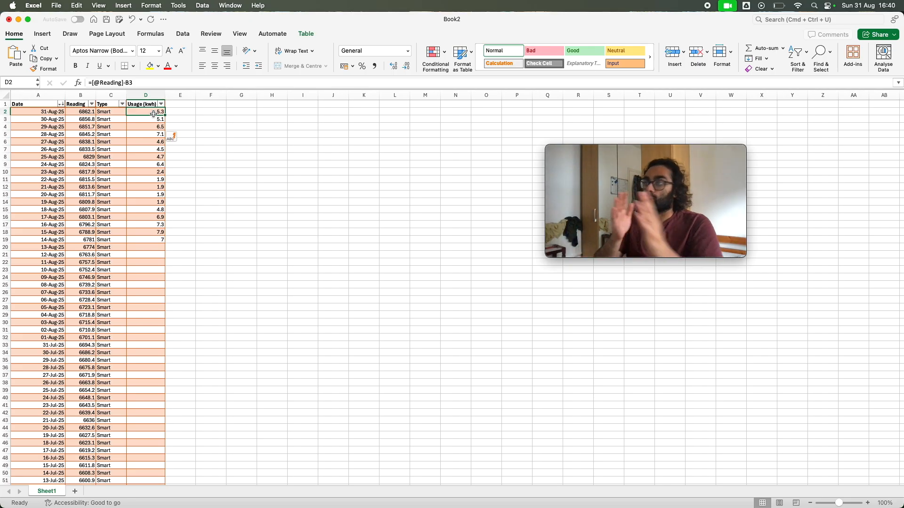
{"action": "key", "text": "Left"}
{"action": "key", "text": "Left"}
{"action": "key", "text": "Left"}
{"action": "key", "text": "Right"}
{"action": "key", "text": "Right"}
{"action": "key", "text": "Right"}
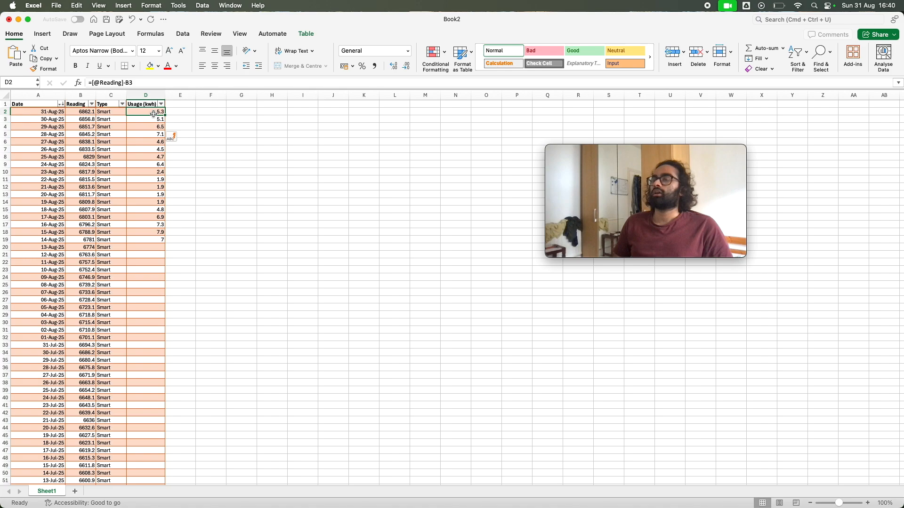
{"action": "key", "text": "Left"}
{"action": "key", "text": "Left"}
{"action": "key", "text": "Left"}
{"action": "key", "text": "Right"}
{"action": "key", "text": "Right"}
{"action": "key", "text": "Left"}
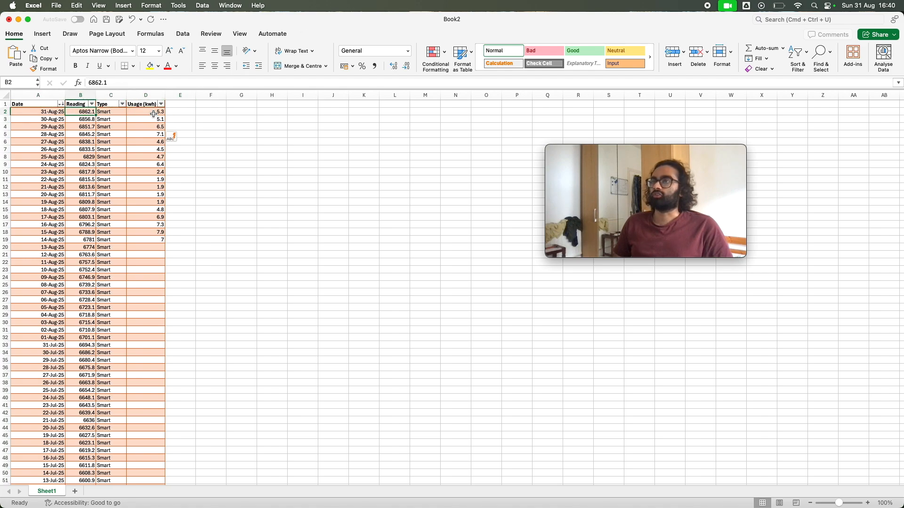
{"action": "key", "text": "Right"}
{"action": "key", "text": "Left"}
{"action": "key", "text": "Down"}
{"action": "key", "text": "Right"}
{"action": "key", "text": "Right"}
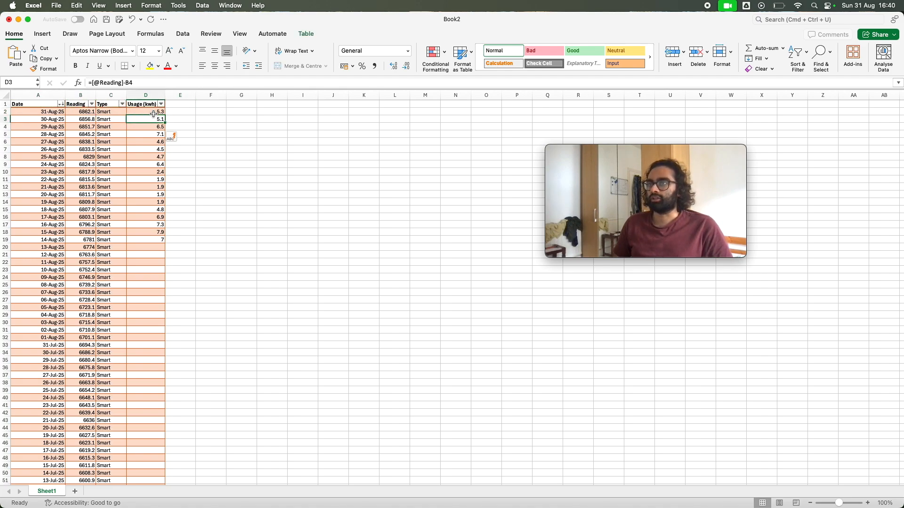
{"action": "key", "text": "Left"}
{"action": "key", "text": "Left"}
{"action": "key", "text": "Right"}
{"action": "key", "text": "Right"}
{"action": "key", "text": "Up"}
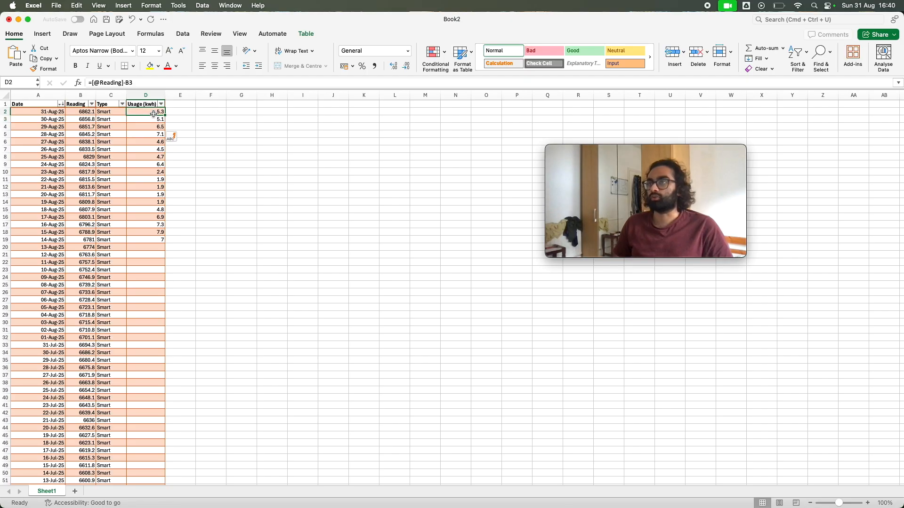
{"action": "key", "text": "Down"}
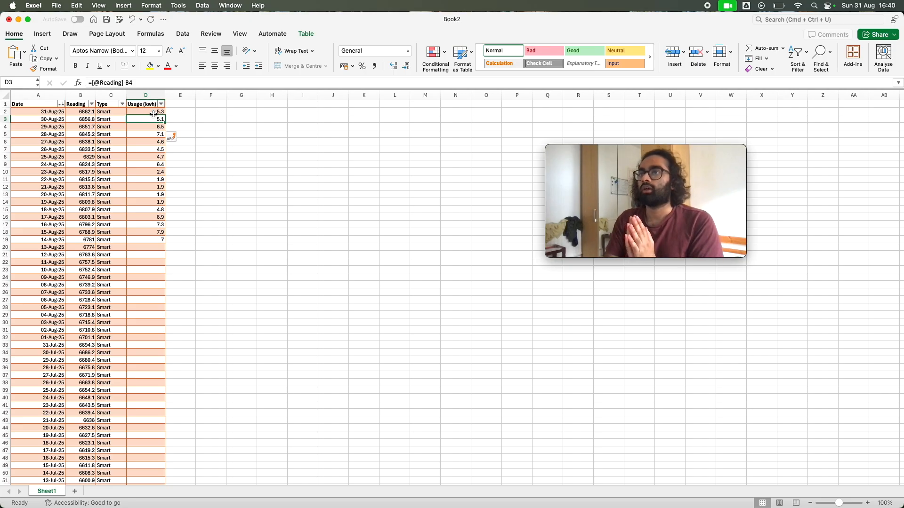
Compare the fixed Reading values with the Usage (kwh) formulas in rows 2, 3 and 4
{"action": "key", "text": "Left"}
{"action": "key", "text": "Left"}
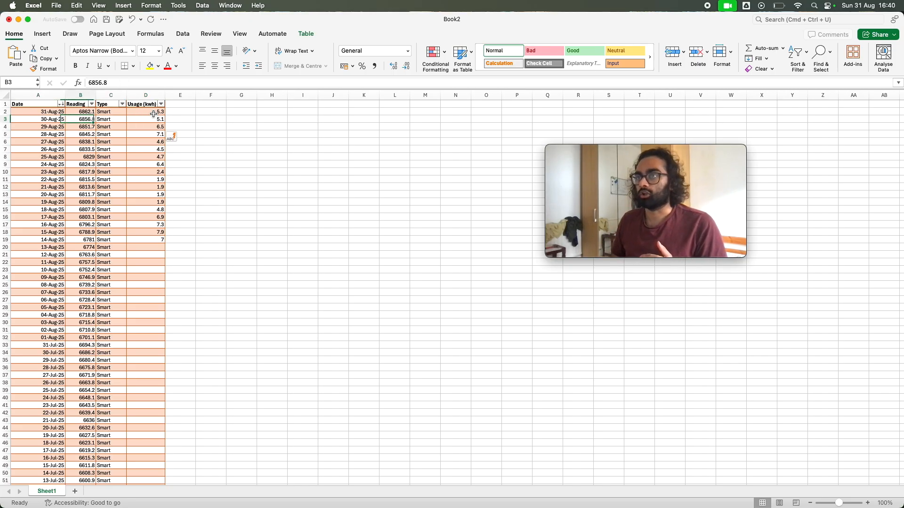
{"action": "key", "text": "Right"}
{"action": "key", "text": "Right"}
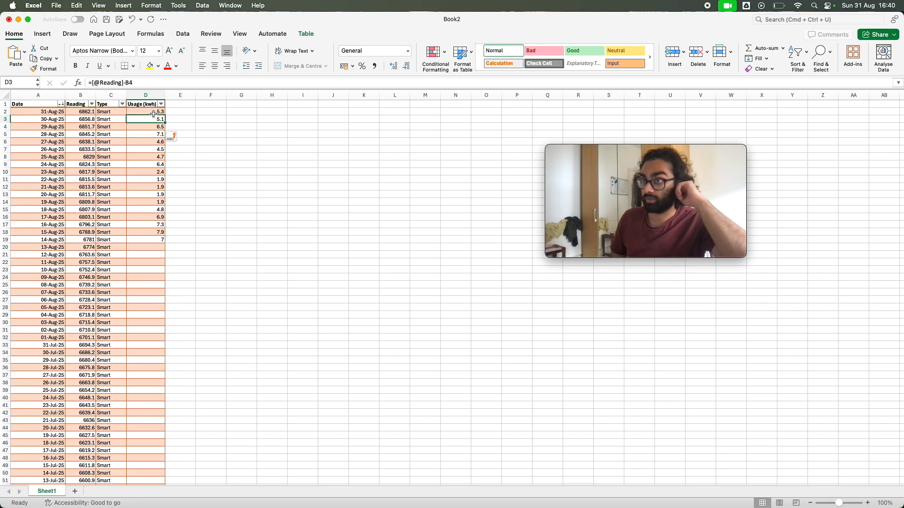
{"action": "key", "text": "Up"}
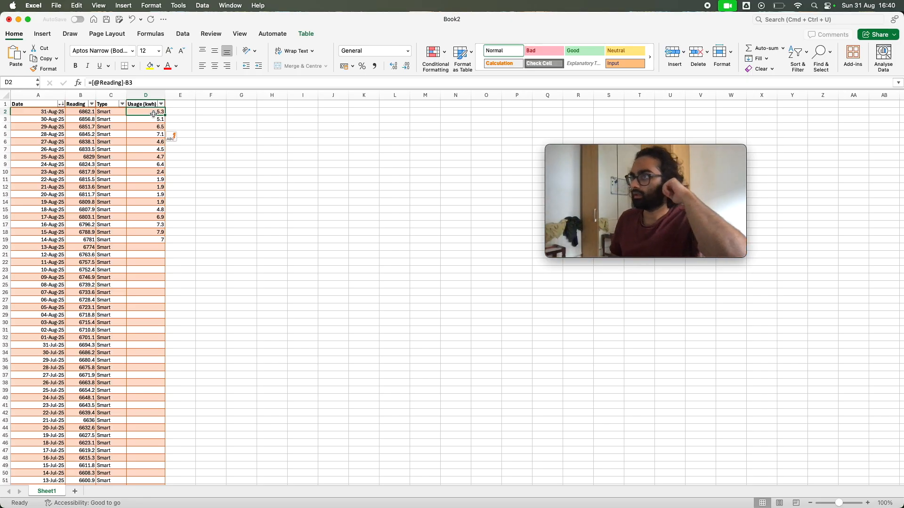
{"action": "left_click", "coordinate": [90, 110]}
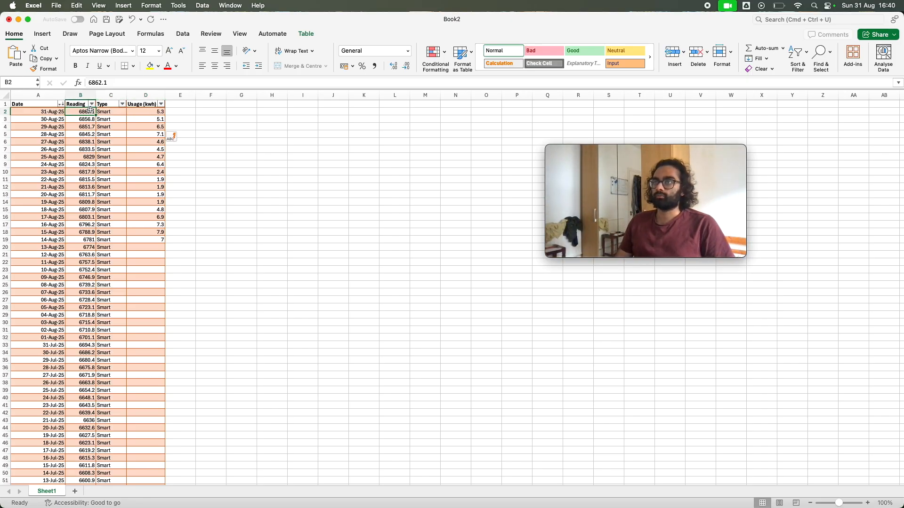
{"action": "left_click", "coordinate": [138, 119]}
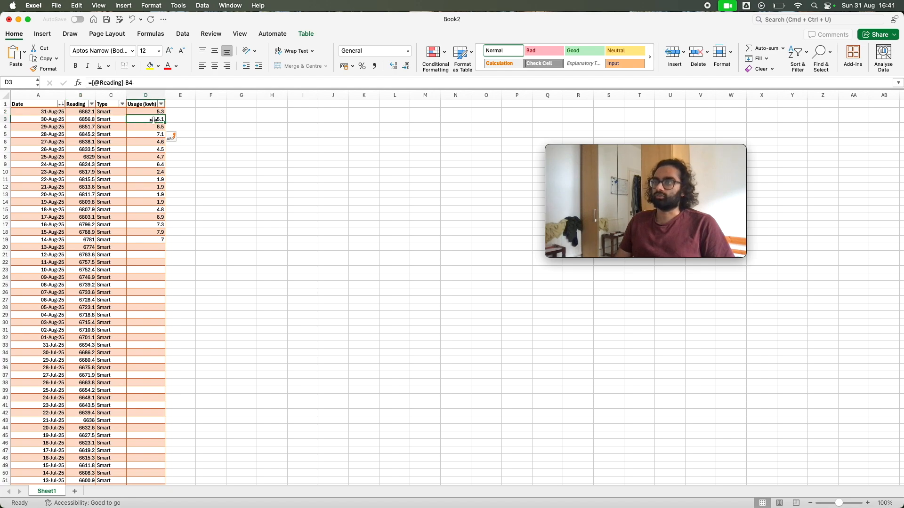
{"action": "left_click", "coordinate": [86, 119]}
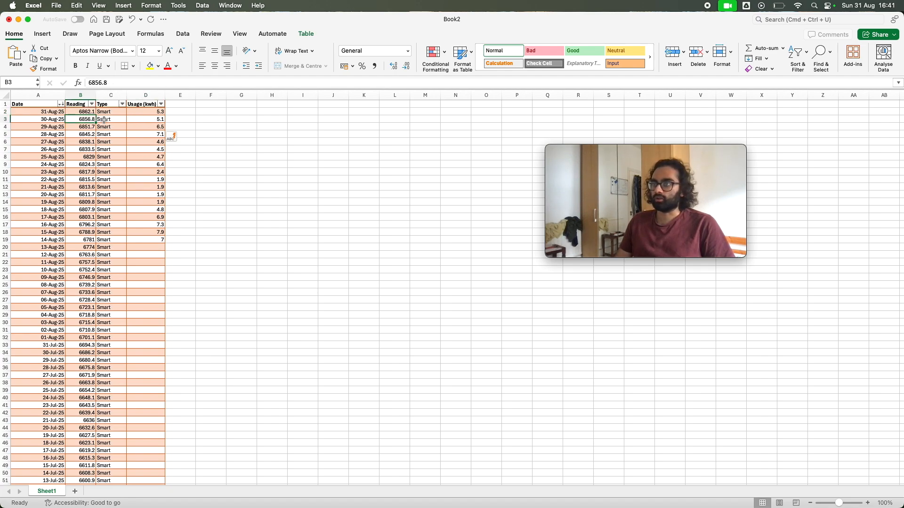
{"action": "left_click", "coordinate": [138, 128]}
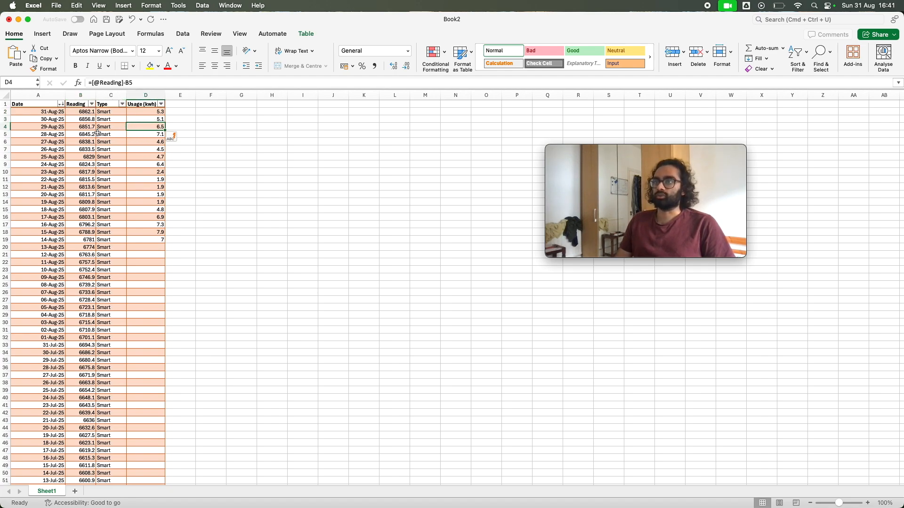
{"action": "left_click", "coordinate": [90, 128]}
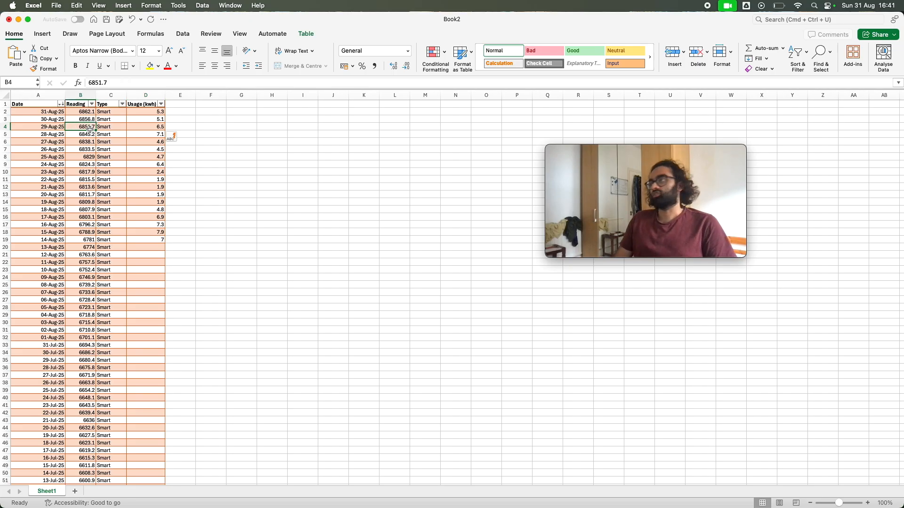
{"action": "left_click", "coordinate": [158, 112]}
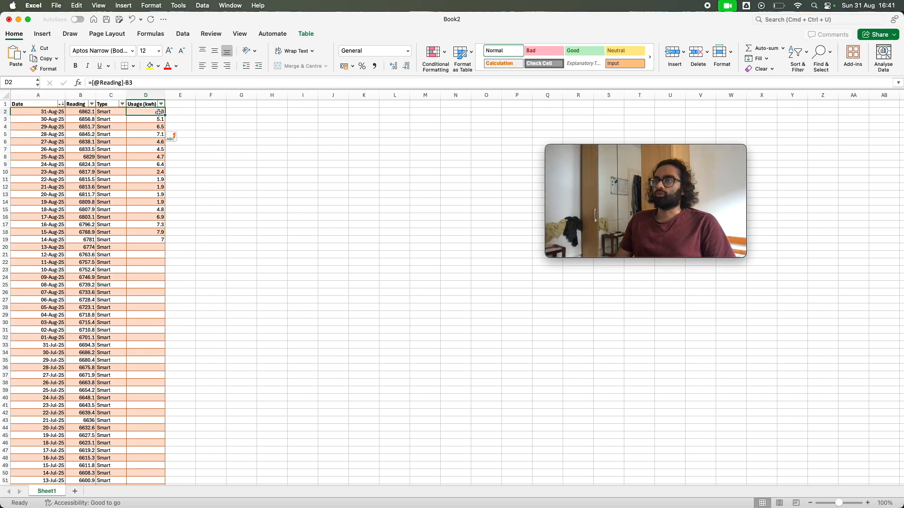
Step down the filled Usage (kwh) formulas from D2 to about row 18 and return to D2 to examine their references
{"action": "key", "text": "Left"}
{"action": "key", "text": "Right"}
{"action": "key", "text": "Down"}
{"action": "key", "text": "Down"}
{"action": "key", "text": "Down"}
{"action": "key", "text": "Down"}
{"action": "key", "text": "Down"}
{"action": "key", "text": "Down"}
{"action": "key", "text": "Down"}
{"action": "key", "text": "Down"}
{"action": "key", "text": "Down"}
{"action": "key", "text": "Down"}
{"action": "key", "text": "Down"}
{"action": "key", "text": "Down"}
{"action": "key", "text": "Down"}
{"action": "key", "text": "Down"}
{"action": "key", "text": "Down"}
{"action": "key", "text": "Down"}
{"action": "key", "text": "Down"}
{"action": "key", "text": "Down"}
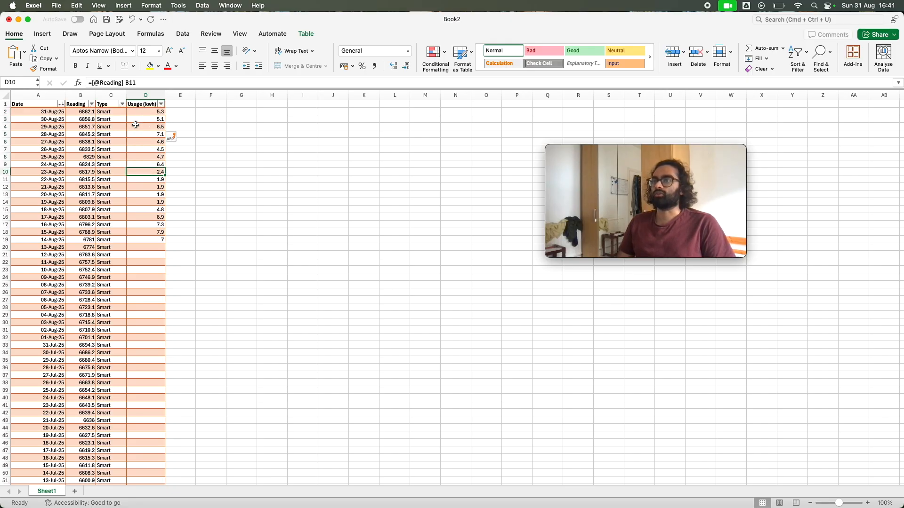
{"action": "key", "text": "Up"}
{"action": "key", "text": "Up"}
{"action": "key", "text": "Up"}
{"action": "key", "text": "Up"}
{"action": "key", "text": "Up"}
{"action": "key", "text": "Up"}
{"action": "key", "text": "Up"}
{"action": "key", "text": "Up"}
{"action": "key", "text": "Up"}
{"action": "key", "text": "Up"}
{"action": "key", "text": "Up"}
{"action": "key", "text": "Up"}
{"action": "key", "text": "Up"}
{"action": "key", "text": "Up"}
{"action": "key", "text": "Up"}
{"action": "key", "text": "Up"}
{"action": "key", "text": "Up"}
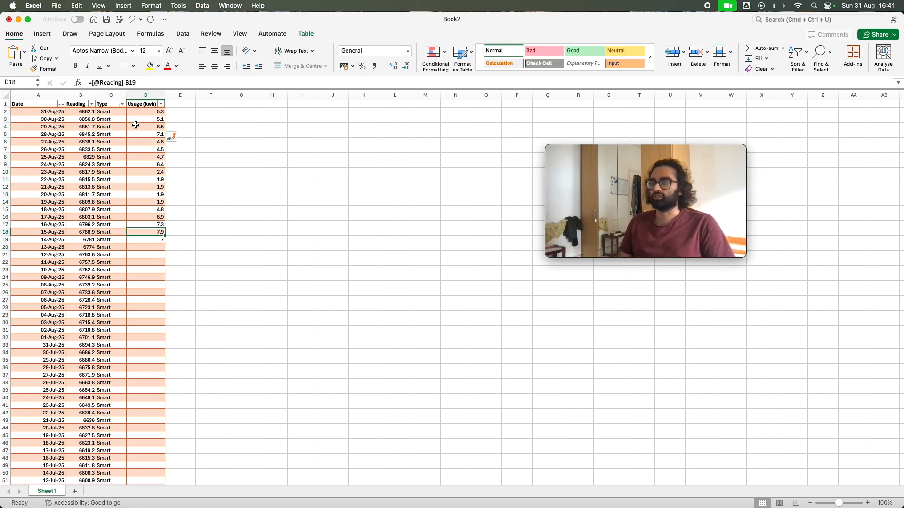
{"action": "key", "text": "Up"}
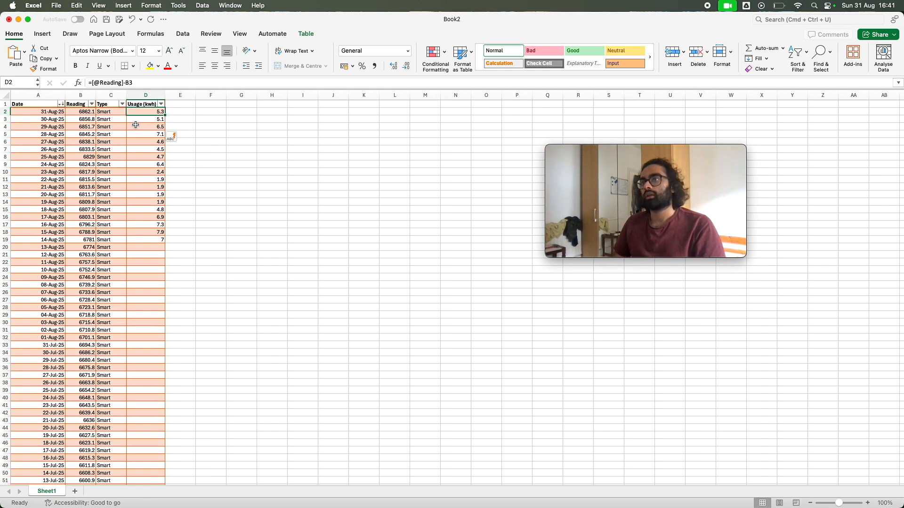
Move up and down through the Usage (kwh) cells around D3 to D7 to examine how the subtracted cell changes per row
{"action": "key", "text": "Down"}
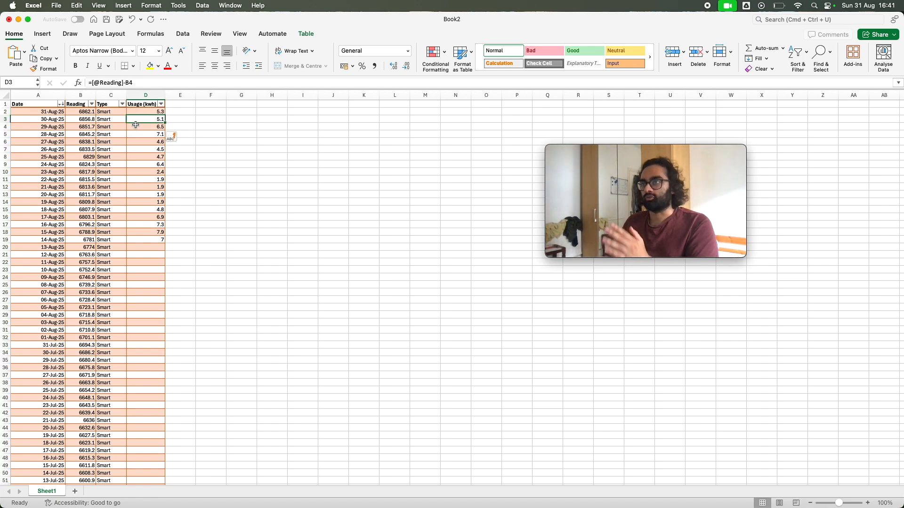
{"action": "key", "text": "Down"}
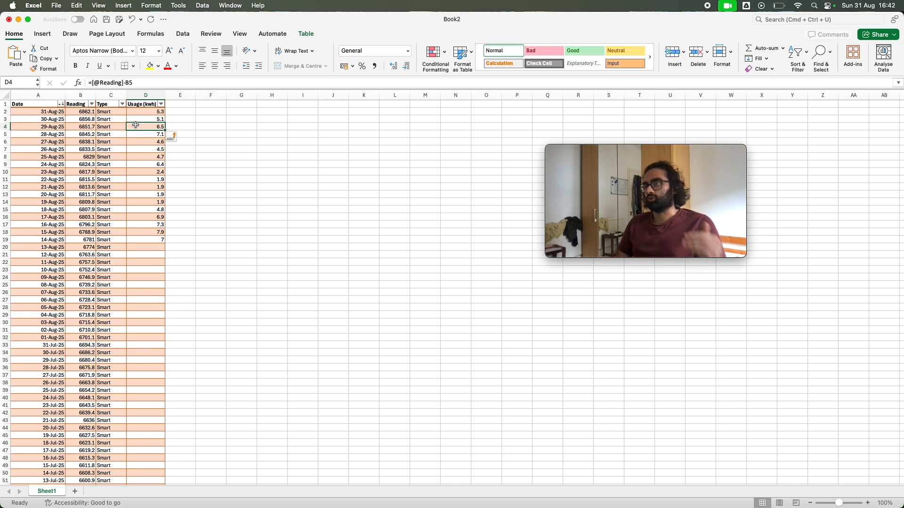
{"action": "key", "text": "Down"}
{"action": "key", "text": "Up"}
{"action": "key", "text": "Down"}
{"action": "key", "text": "Down"}
{"action": "key", "text": "Down"}
{"action": "key", "text": "Down"}
{"action": "key", "text": "Up"}
{"action": "key", "text": "Up"}
{"action": "key", "text": "Up"}
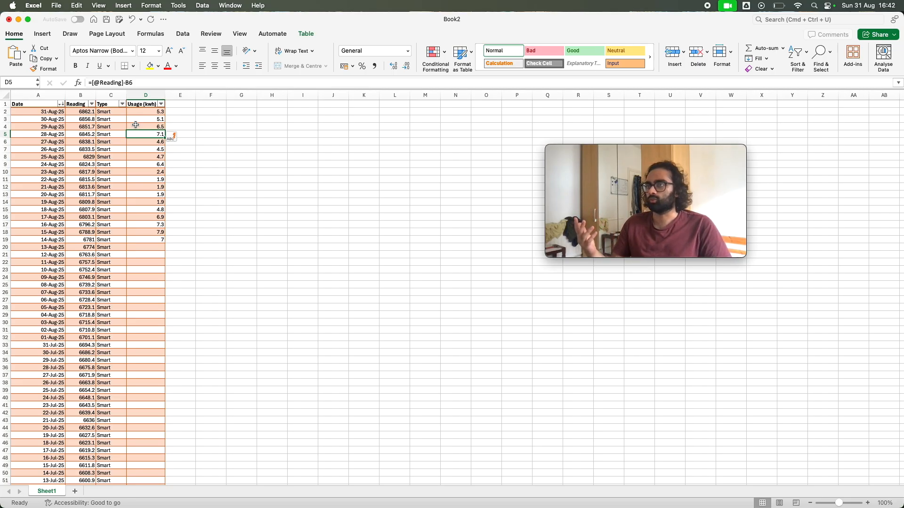
{"action": "key", "text": "Up"}
{"action": "key", "text": "Up"}
{"action": "key", "text": "Up"}
{"action": "key", "text": "Down"}
{"action": "key", "text": "Down"}
{"action": "key", "text": "Down"}
{"action": "key", "text": "Down"}
{"action": "key", "text": "Down"}
{"action": "key", "text": "Down"}
{"action": "key", "text": "Up"}
{"action": "key", "text": "Up"}
{"action": "key", "text": "Up"}
{"action": "key", "text": "Up"}
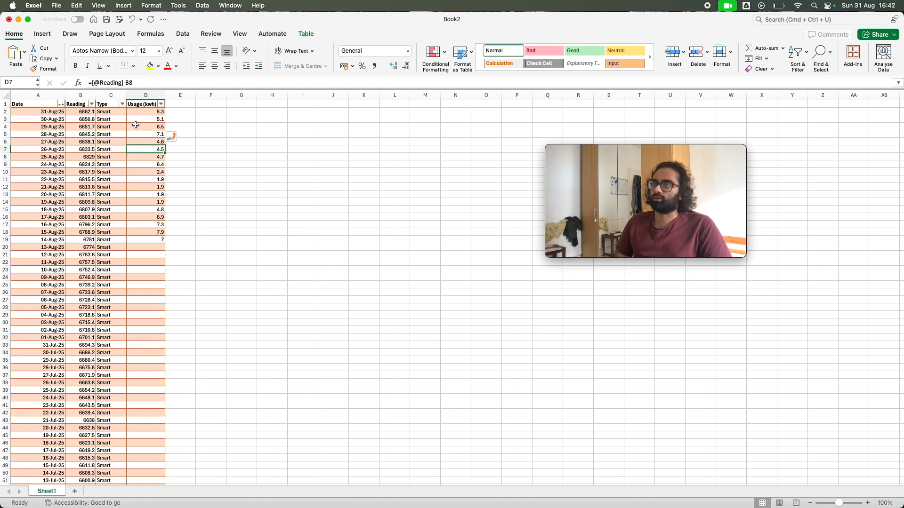
Review the Usage (kwh) formulas from D2 down to D6 and return to D2
{"action": "left_click", "coordinate": [139, 115]}
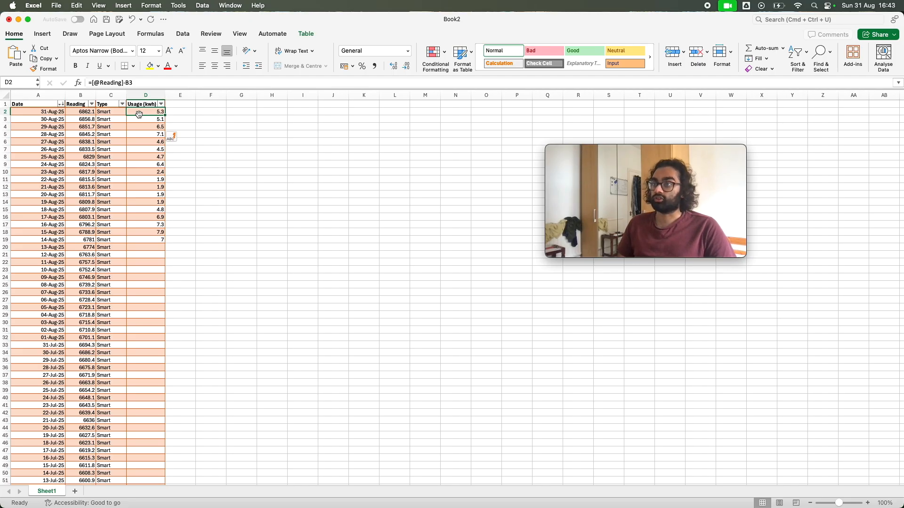
{"action": "key", "text": "Down"}
{"action": "key", "text": "Down"}
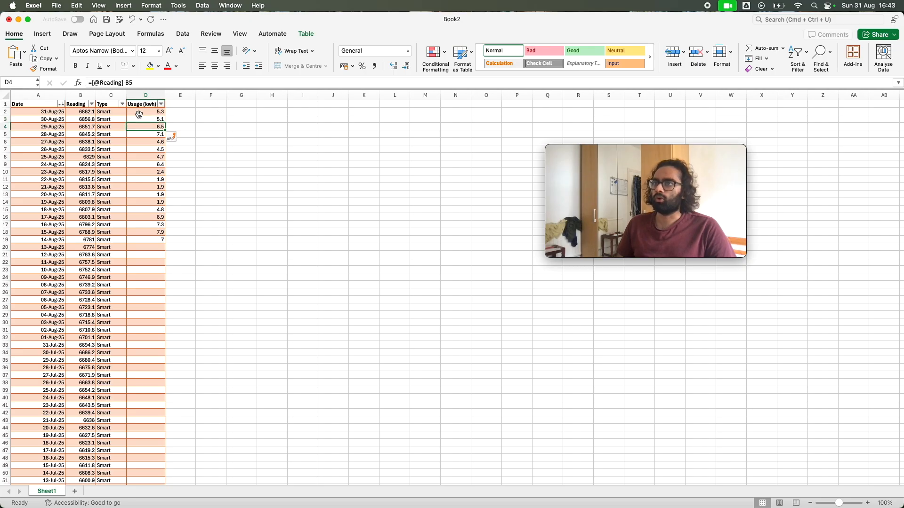
{"action": "key", "text": "super+c"}
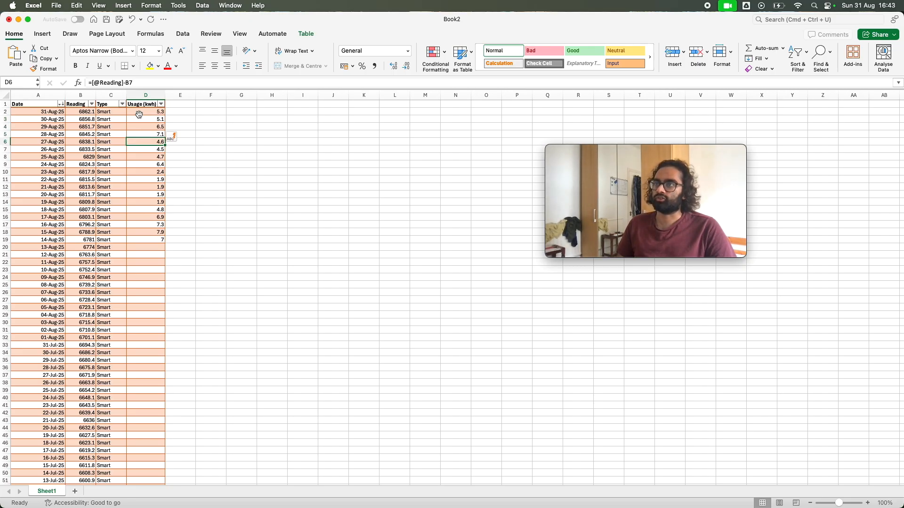
{"action": "key", "text": "Up"}
{"action": "key", "text": "Up"}
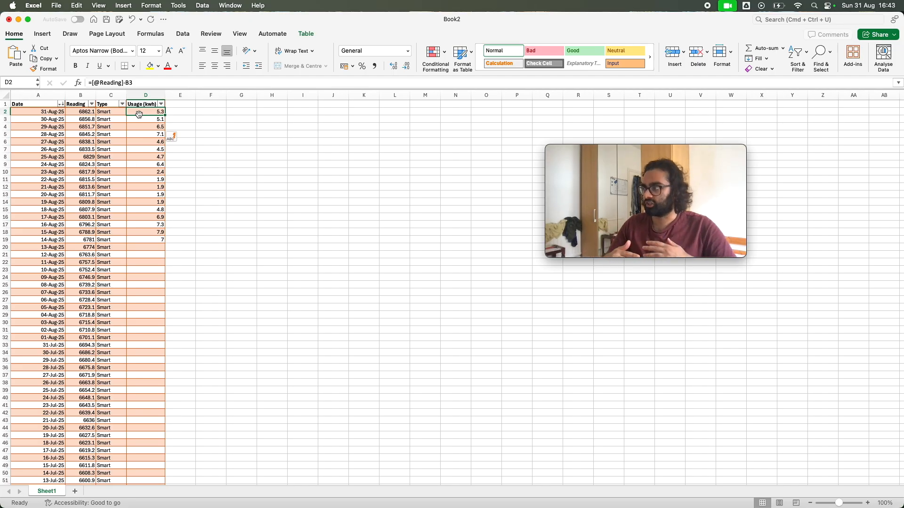
Go through the Usage (kwh) formulas below D2 again, comparing their relative references, and end on D2
{"action": "key", "text": "Down"}
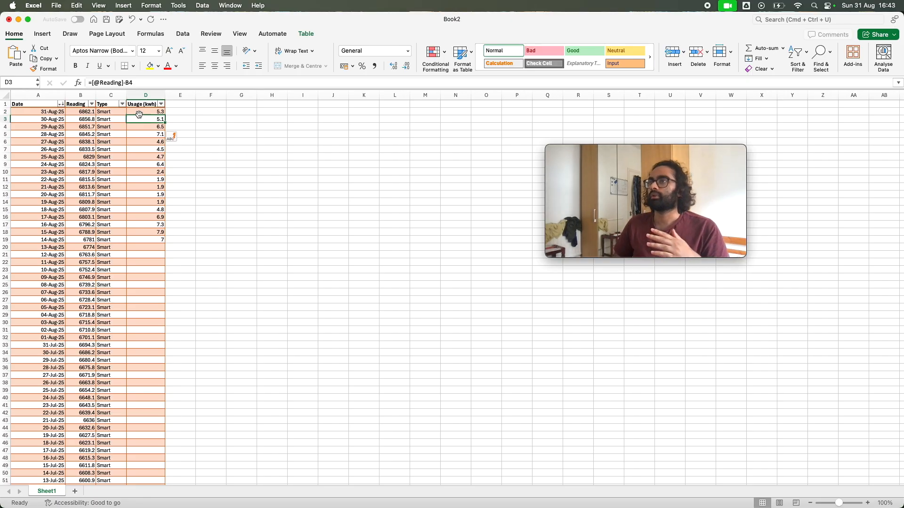
{"action": "key", "text": "Down"}
{"action": "key", "text": "Down"}
{"action": "key", "text": "Down"}
{"action": "key", "text": "Down"}
{"action": "key", "text": "Up"}
{"action": "key", "text": "Up"}
{"action": "key", "text": "Up"}
{"action": "key", "text": "Up"}
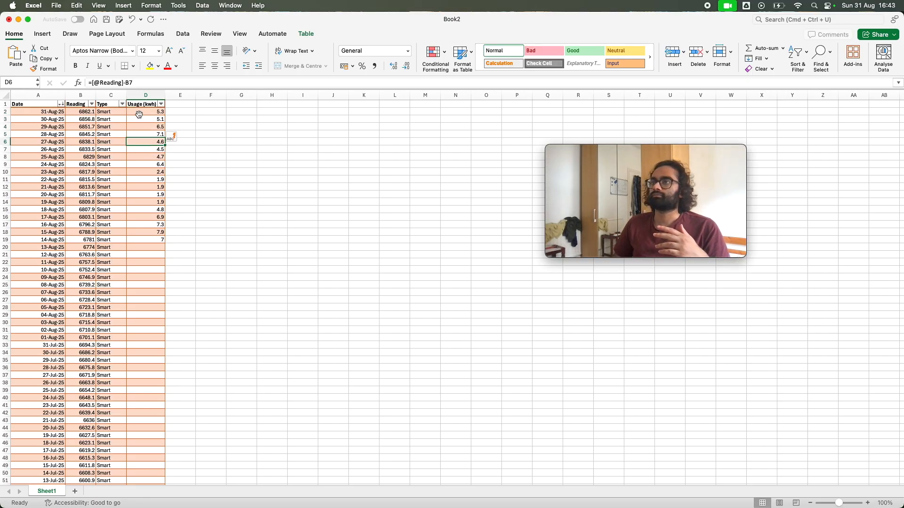
{"action": "key", "text": "Down"}
{"action": "key", "text": "Down"}
{"action": "key", "text": "Down"}
{"action": "key", "text": "Up"}
{"action": "key", "text": "Up"}
{"action": "key", "text": "Up"}
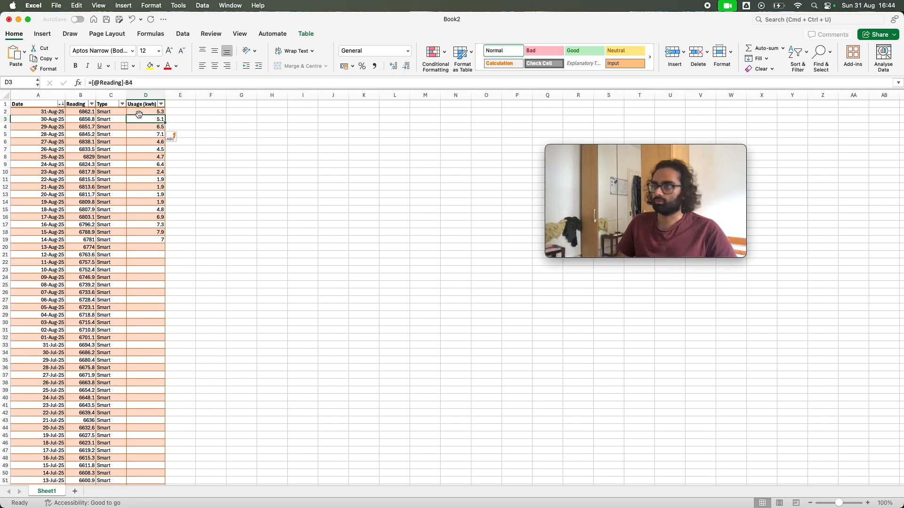
{"action": "key", "text": "Up"}
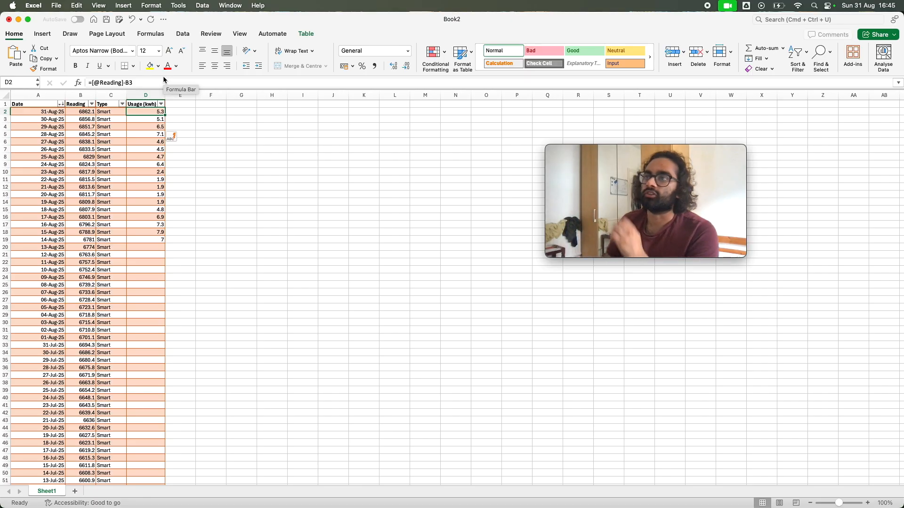
Check the reading in B2, and open D2's formula for editing to examine its referenced cells, leaving it as it is
{"action": "left_click", "coordinate": [91, 112]}
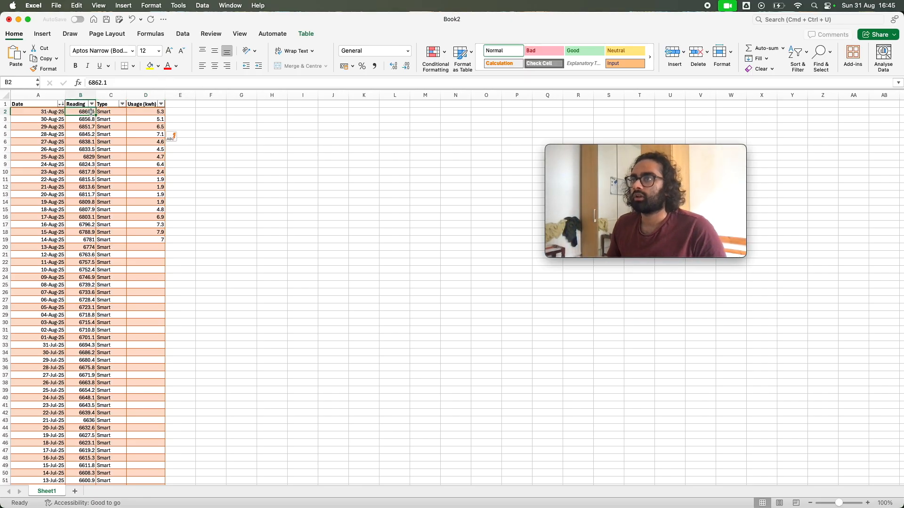
{"action": "left_click", "coordinate": [140, 111]}
{"action": "left_click", "coordinate": [102, 84]}
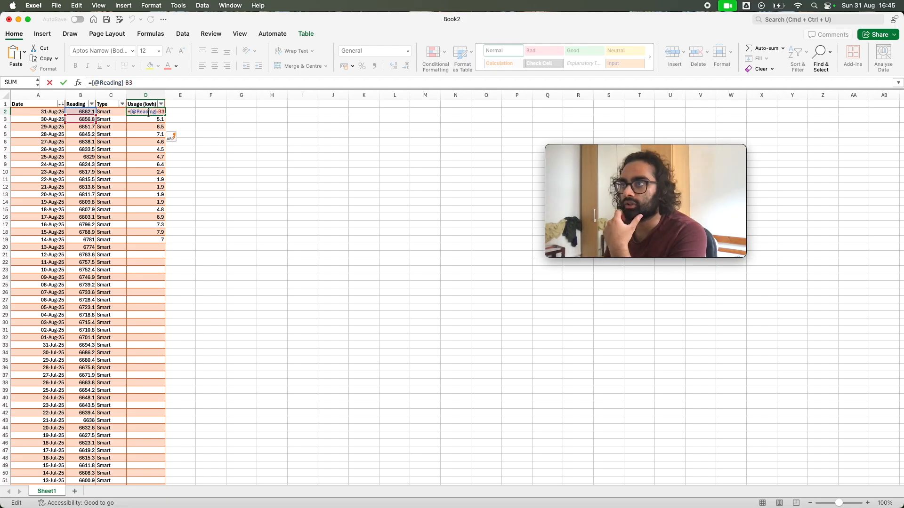
{"action": "key", "text": "Escape"}
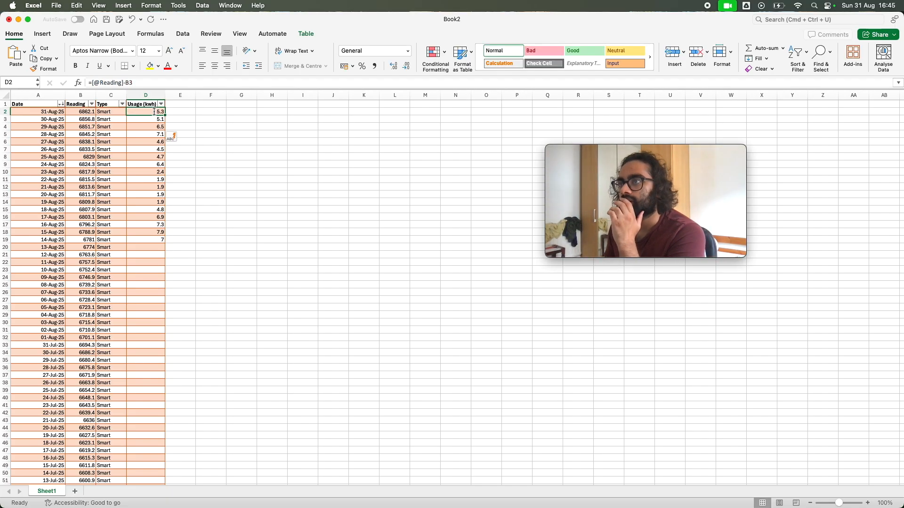
{"action": "left_click", "coordinate": [154, 86]}
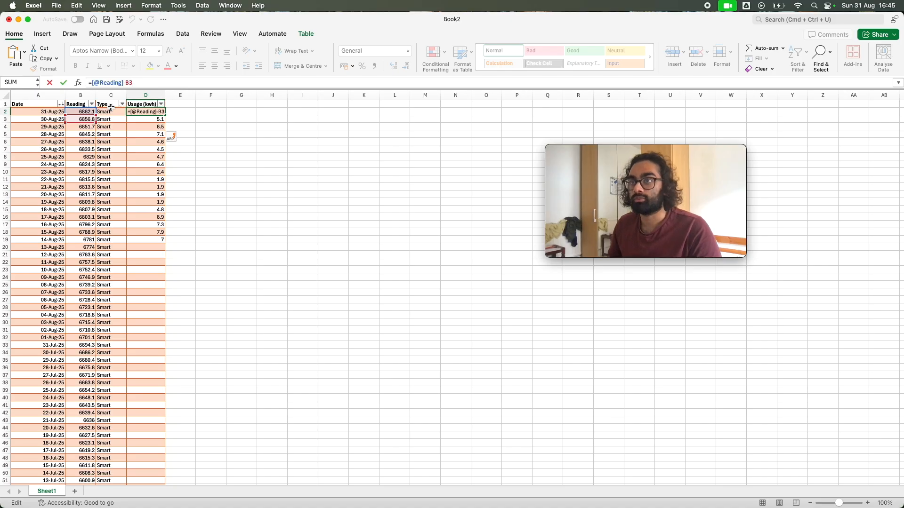
{"action": "key", "text": "Escape"}
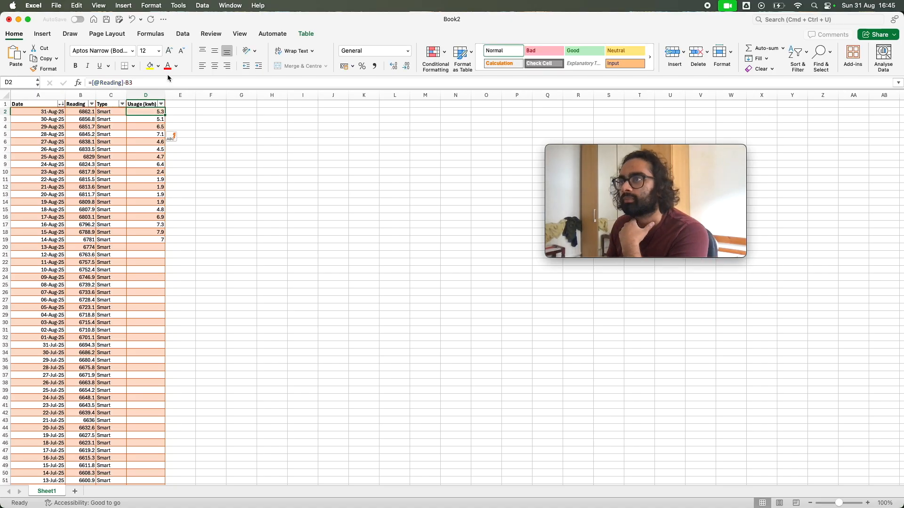
Compare B3 with the formula in D3, inspect D3's referenced cells without changing them, and recheck D2 against D3
{"action": "left_click", "coordinate": [141, 121]}
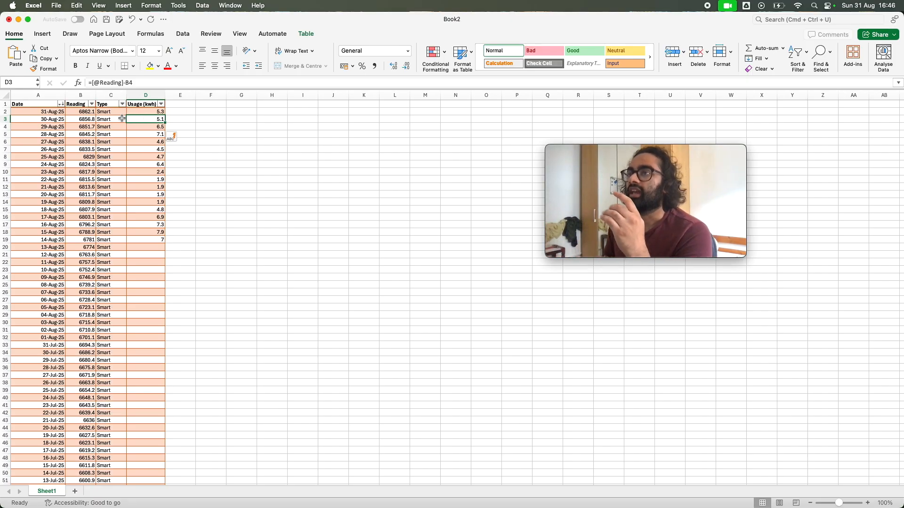
{"action": "left_click", "coordinate": [87, 120]}
{"action": "left_click", "coordinate": [151, 119]}
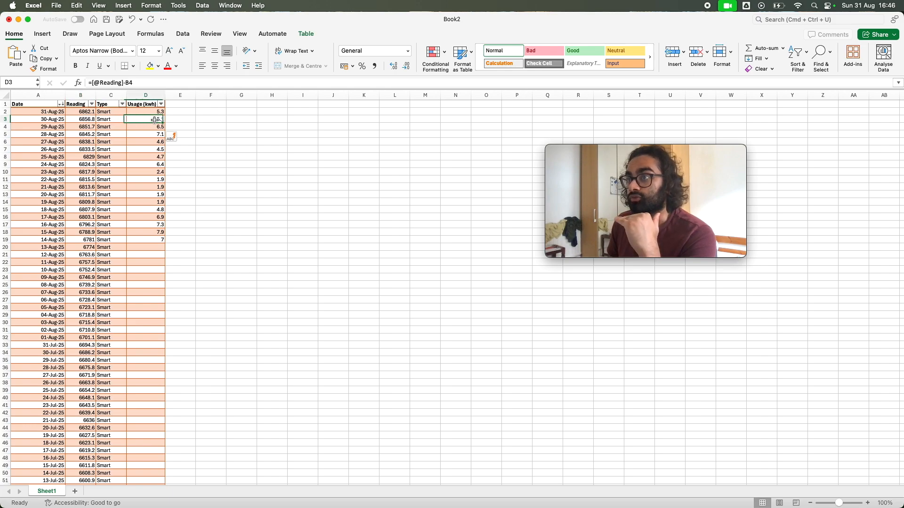
{"action": "left_click", "coordinate": [91, 119]}
{"action": "left_click", "coordinate": [156, 118]}
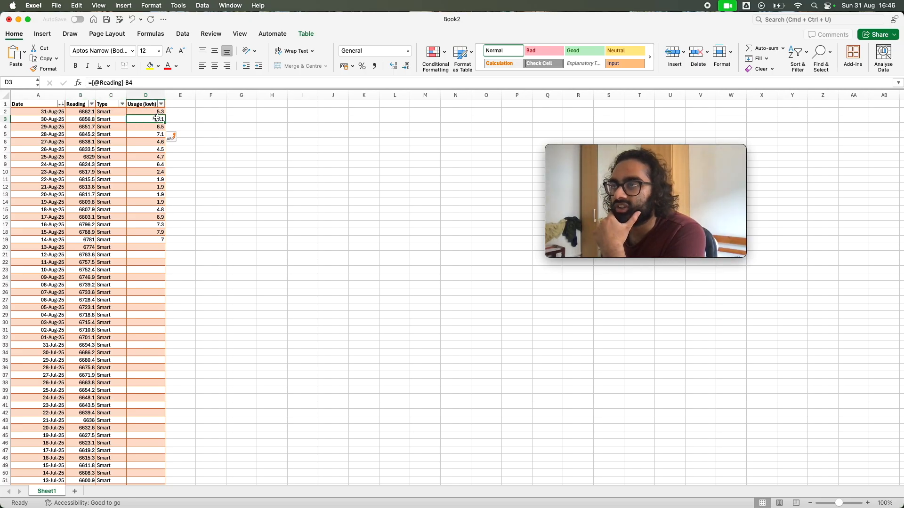
{"action": "left_click", "coordinate": [117, 82]}
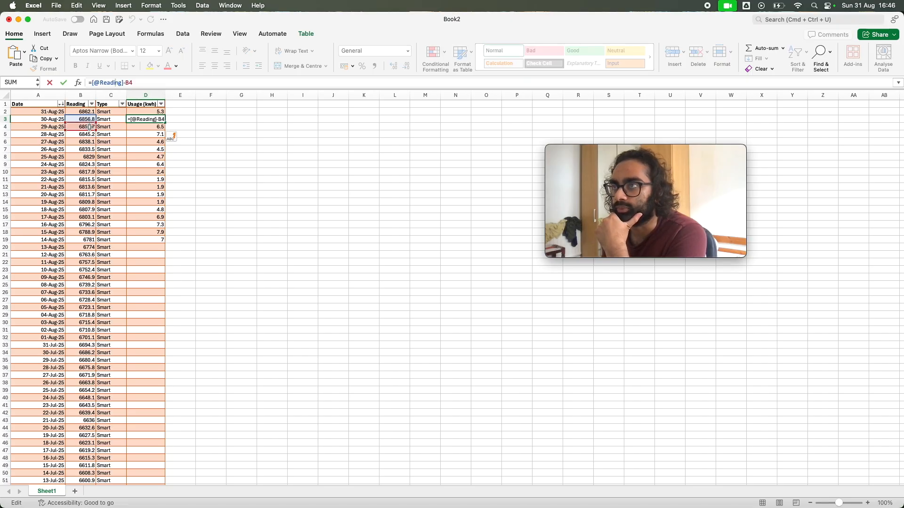
{"action": "left_click", "coordinate": [155, 113]}
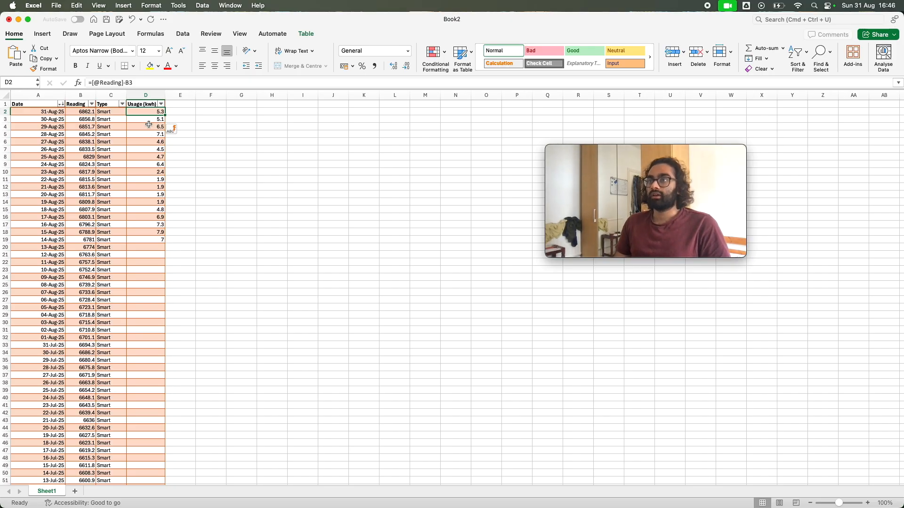
{"action": "left_click", "coordinate": [152, 121]}
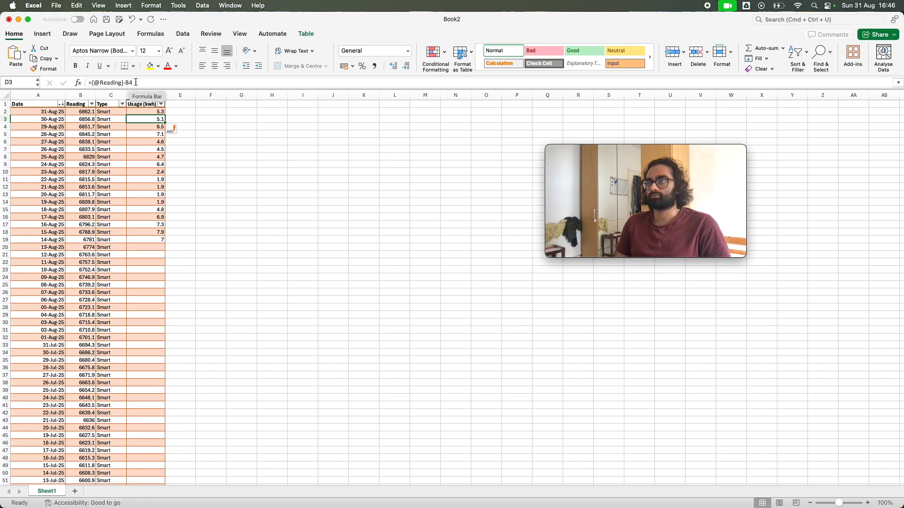
Check the formulas in several more Usage (kwh) cells further down the column
{"action": "left_click", "coordinate": [148, 139]}
{"action": "key", "text": "Down"}
{"action": "key", "text": "Down"}
{"action": "key", "text": "Down"}
{"action": "key", "text": "Down"}
{"action": "key", "text": "Down"}
Fill D2's formula down the entire Usage (kwh) column to the table's last row, 644
{"action": "left_click", "coordinate": [151, 112]}
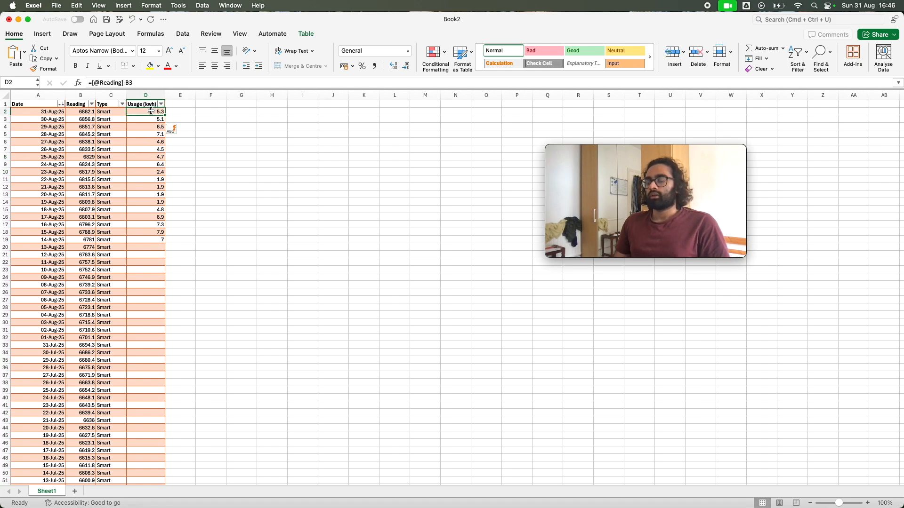
{"action": "mouse_move", "coordinate": [165, 114]}
{"action": "left_mouse_down"}
{"action": "mouse_move", "coordinate": [163, 419]}
{"action": "mouse_move", "coordinate": [137, 201]}
{"action": "mouse_move", "coordinate": [165, 116]}
{"action": "left_mouse_up"}
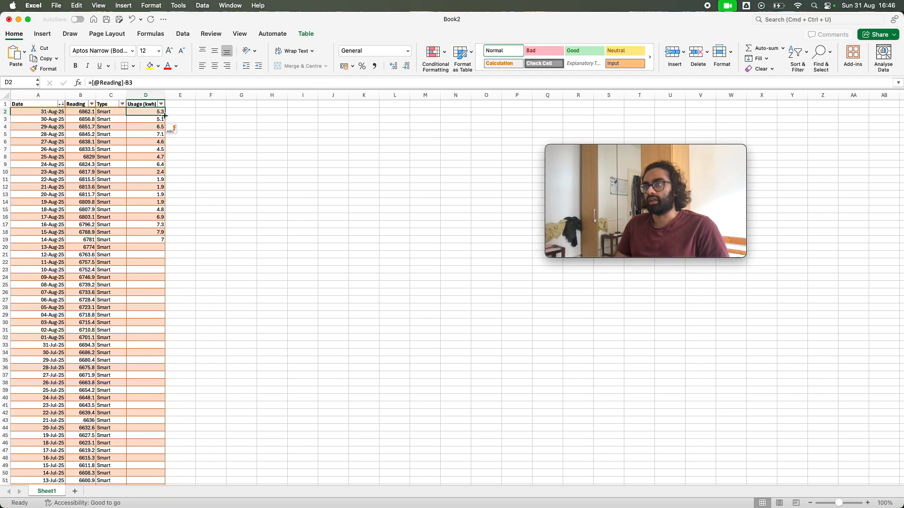
{"action": "double_click", "coordinate": [164, 115]}
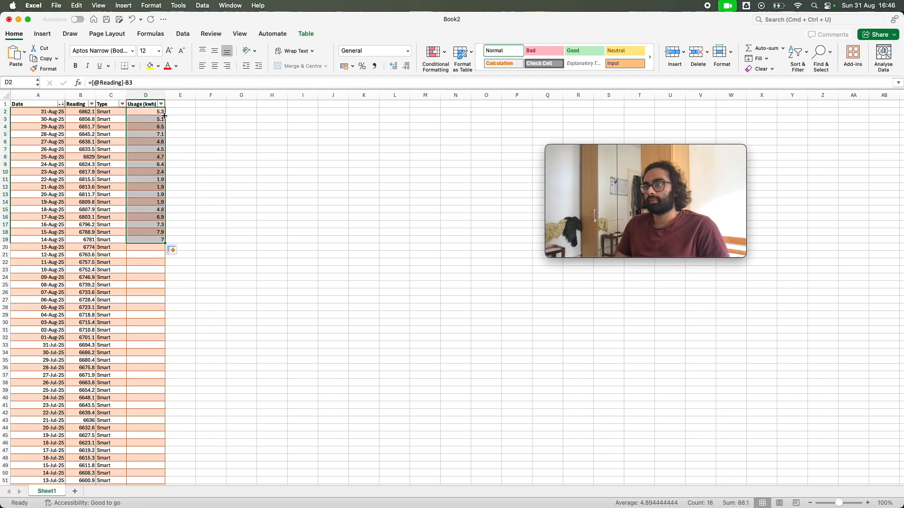
{"action": "double_click", "coordinate": [164, 243]}
Examine the filled Usage (kwh) values all the way down to the oldest reading at the end of the table
{"action": "scroll", "coordinate": [167, 252], "scroll_direction": "down", "scroll_amount": 20}
{"action": "scroll", "coordinate": [167, 252], "scroll_direction": "down", "scroll_amount": 10}
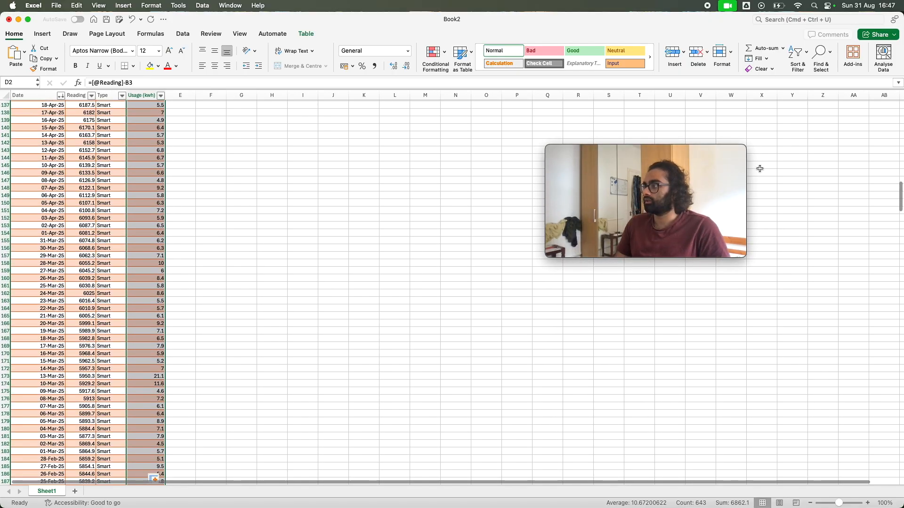
{"action": "left_click_drag", "start_coordinate": [698, 160], "coordinate": [853, 9]}
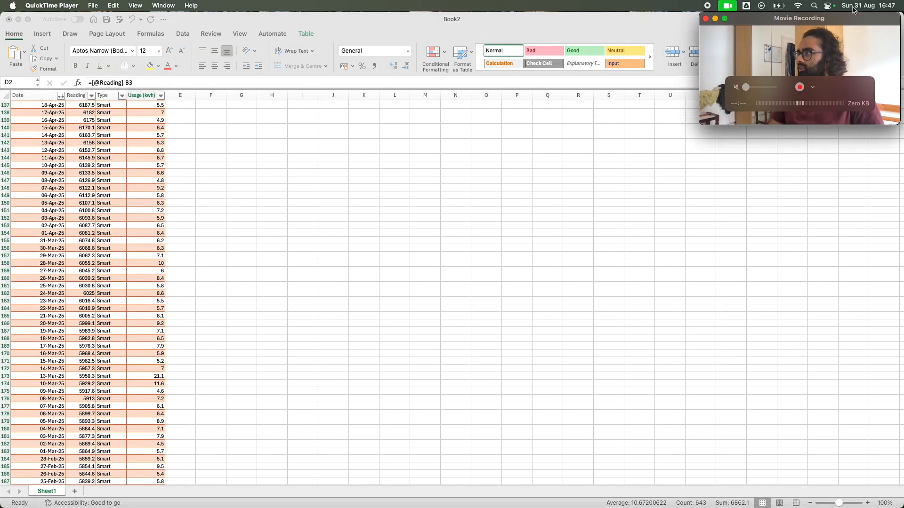
{"action": "left_click", "coordinate": [784, 157]}
{"action": "scroll", "coordinate": [803, 238], "scroll_direction": "down", "scroll_amount": 5}
{"action": "scroll", "coordinate": [803, 237], "scroll_direction": "up", "scroll_amount": 8}
{"action": "scroll", "coordinate": [429, 266], "scroll_direction": "down", "scroll_amount": 18}
{"action": "scroll", "coordinate": [422, 264], "scroll_direction": "down", "scroll_amount": 20}
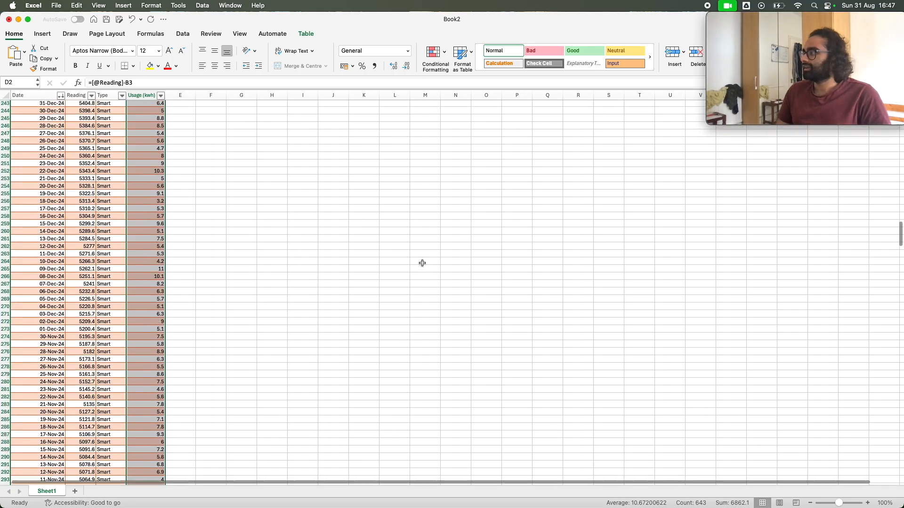
{"action": "scroll", "coordinate": [421, 262], "scroll_direction": "down", "scroll_amount": 20}
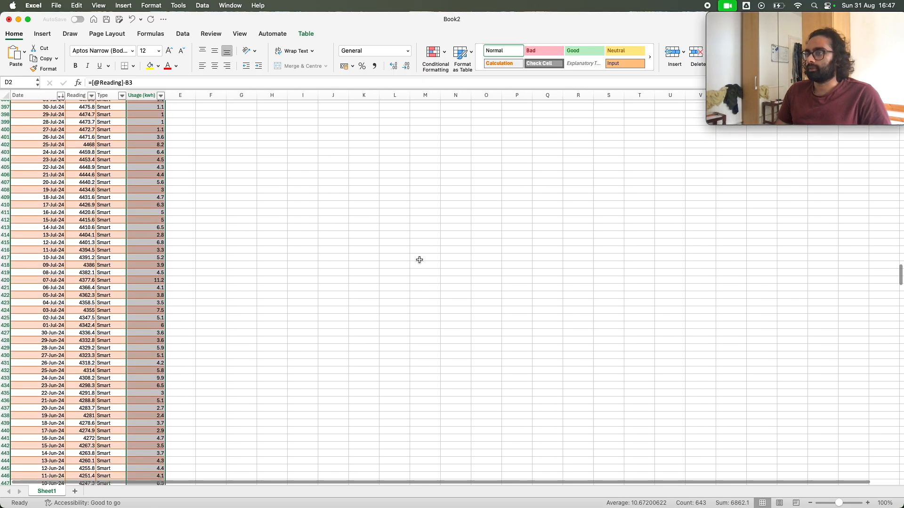
{"action": "scroll", "coordinate": [415, 257], "scroll_direction": "down", "scroll_amount": 20}
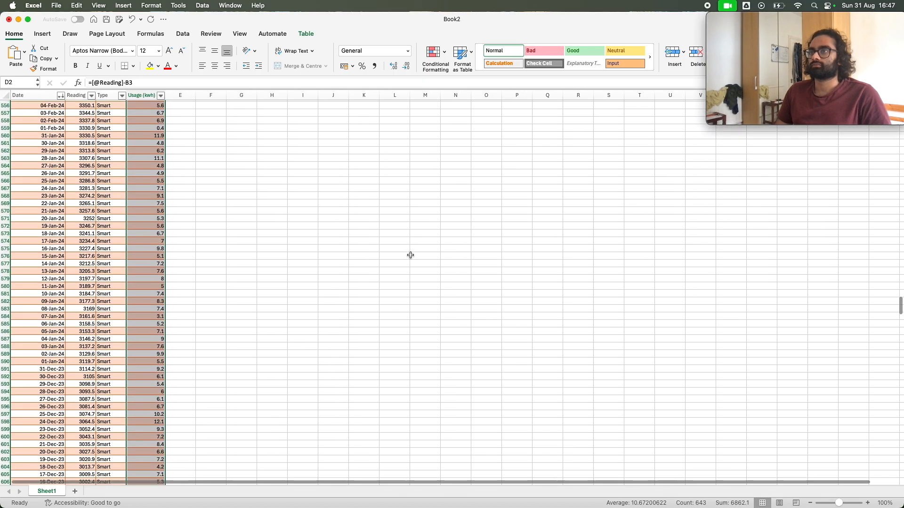
{"action": "scroll", "coordinate": [406, 252], "scroll_direction": "up", "scroll_amount": 12}
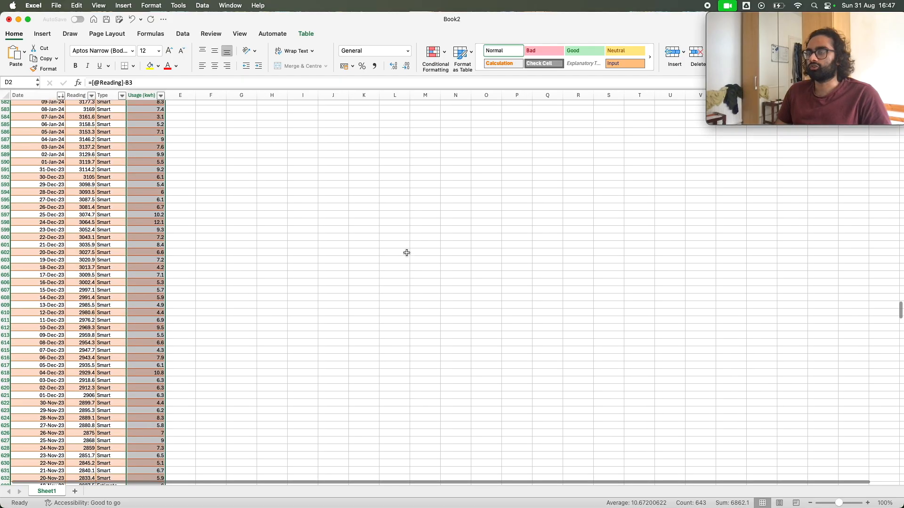
{"action": "scroll", "coordinate": [405, 253], "scroll_direction": "down", "scroll_amount": 10}
{"action": "scroll", "coordinate": [414, 249], "scroll_direction": "up", "scroll_amount": 8}
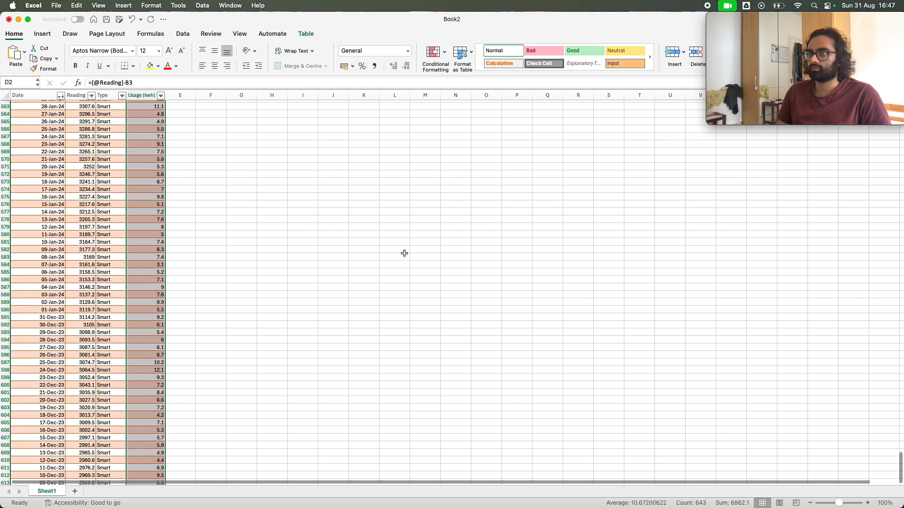
{"action": "scroll", "coordinate": [272, 256], "scroll_direction": "down", "scroll_amount": 10}
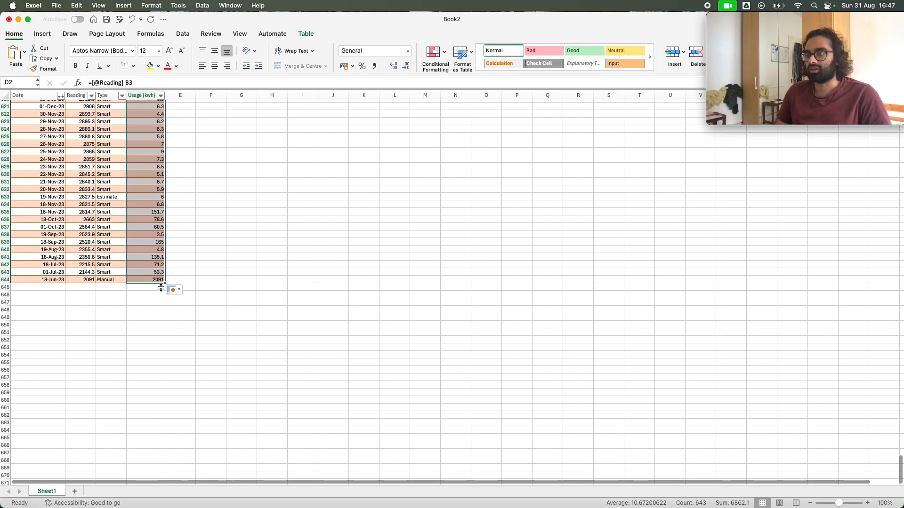
{"action": "scroll", "coordinate": [155, 288], "scroll_direction": "up", "scroll_amount": 1}
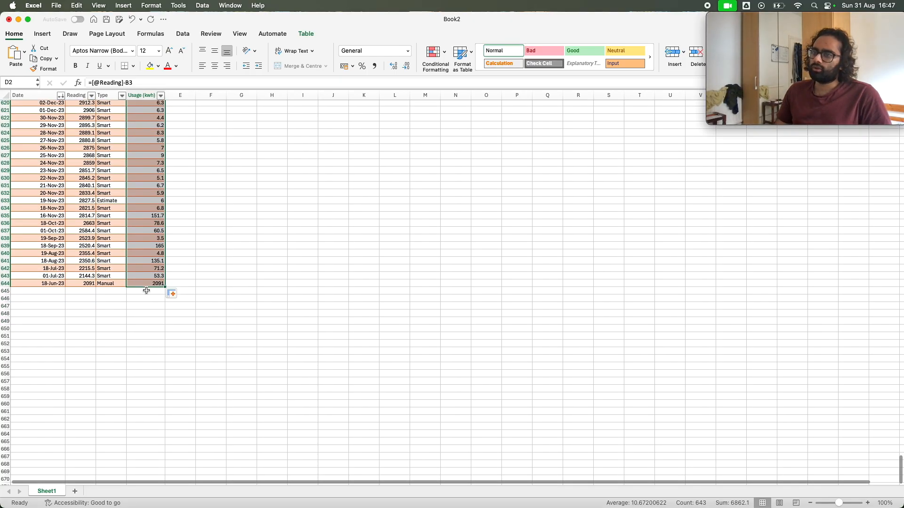
Inspect the formula in D644, comparing it with D643 and the cell B645 that it references
{"action": "left_click", "coordinate": [147, 283]}
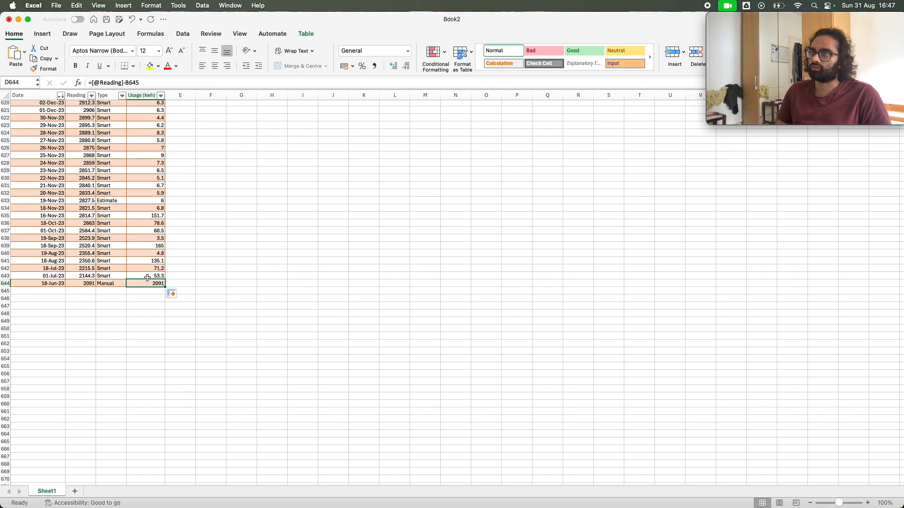
{"action": "left_click", "coordinate": [147, 278]}
{"action": "left_click", "coordinate": [147, 282]}
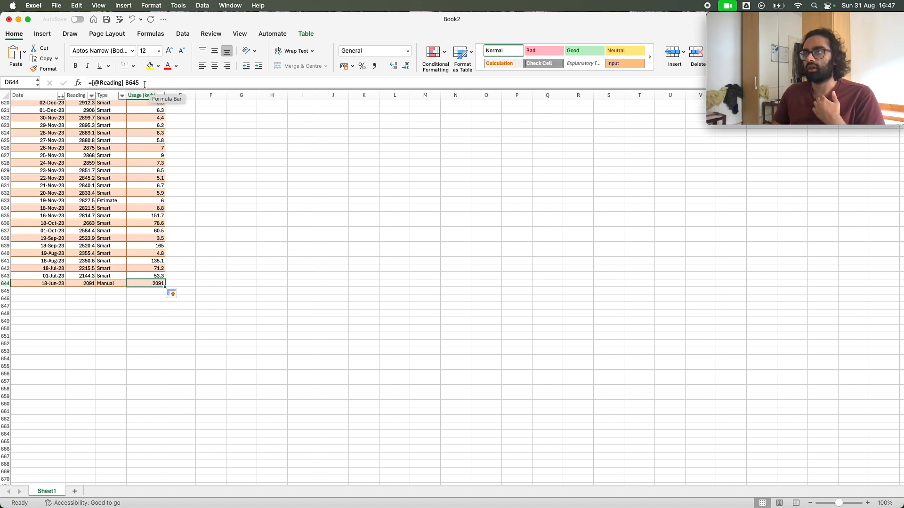
{"action": "left_click", "coordinate": [81, 291]}
{"action": "left_click", "coordinate": [134, 286]}
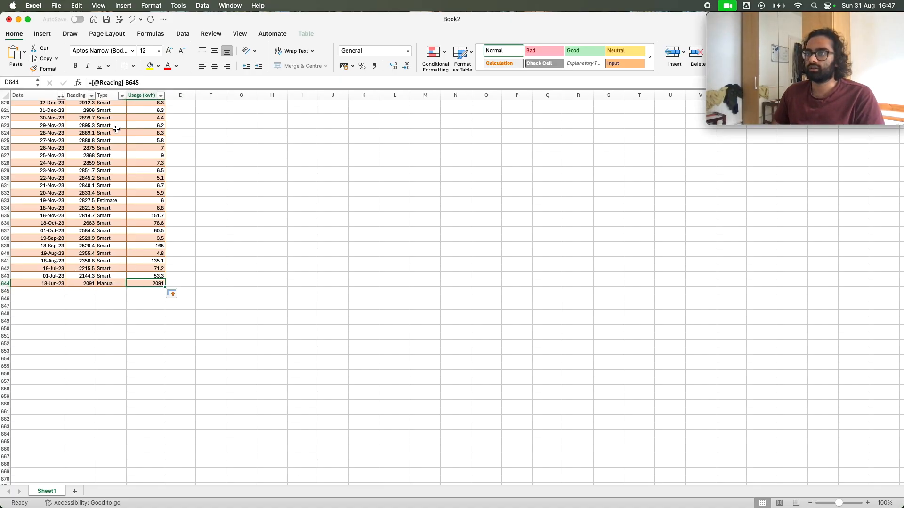
Replace the formula in D644, the 18-Jun-23 usage cell, with the value 0
{"action": "left_click", "coordinate": [109, 83]}
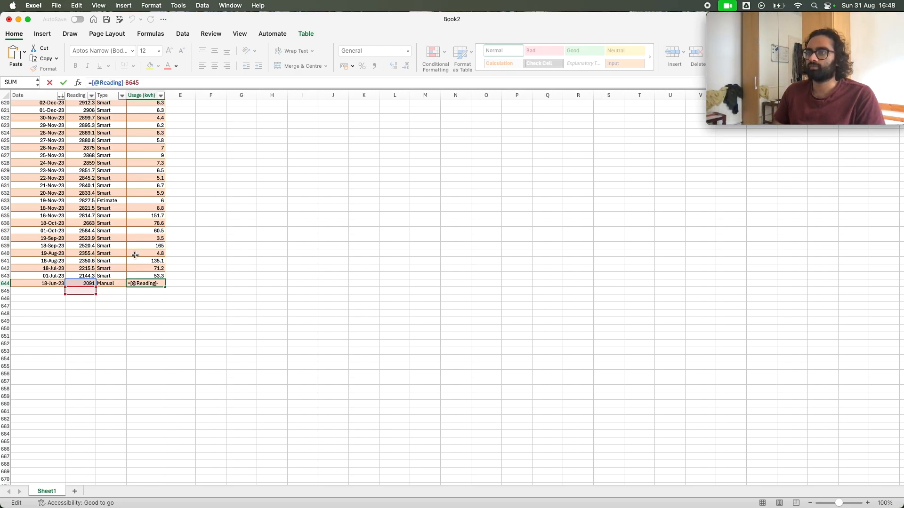
{"action": "left_click_drag", "start_coordinate": [147, 83], "coordinate": [89, 82]}
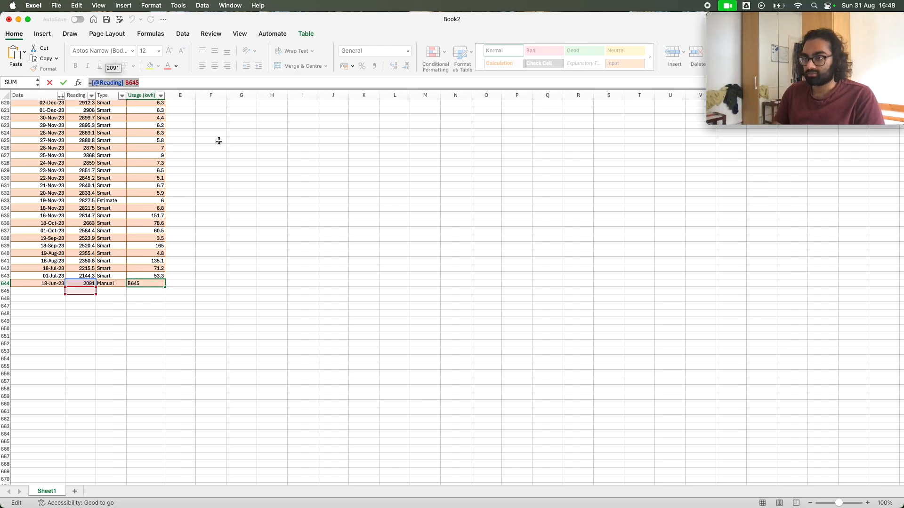
{"action": "type", "text": "0"}
{"action": "key", "text": "Return"}
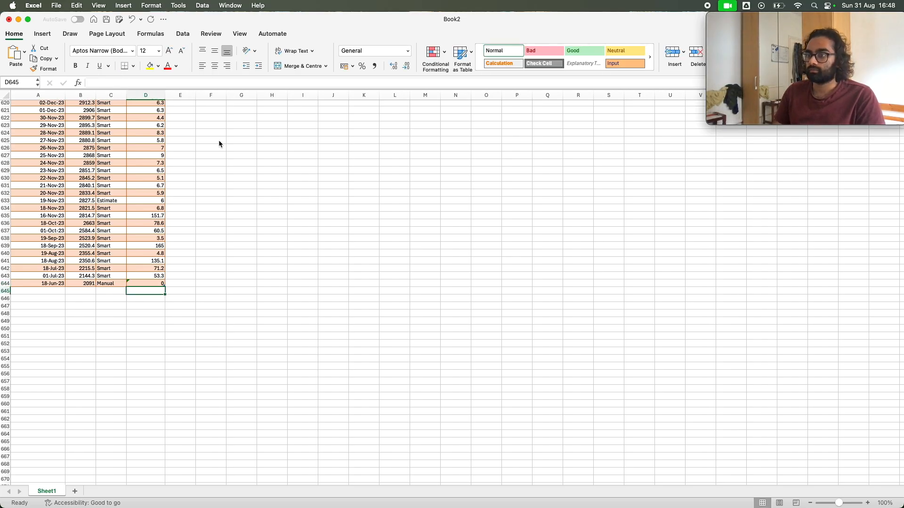
{"action": "key", "text": "Up"}
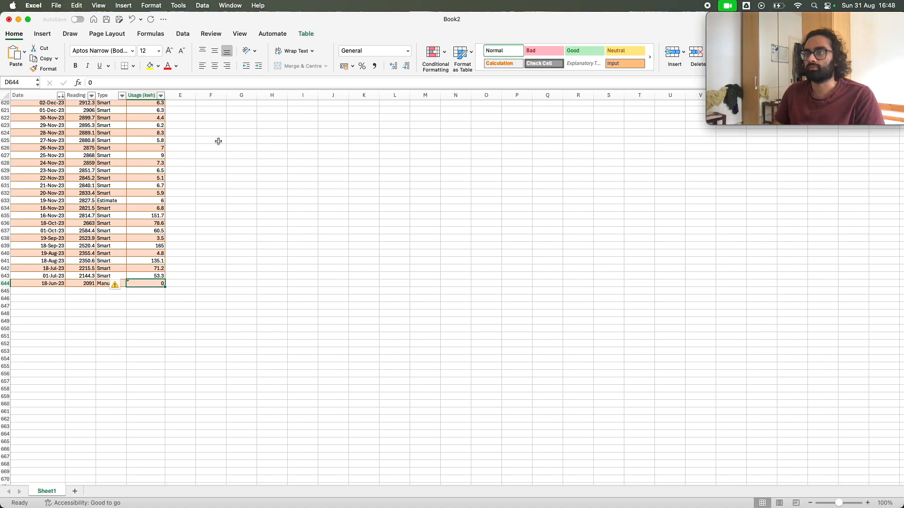
Ignore the inconsistent calculated column formula error flagged on D644
{"action": "left_click", "coordinate": [119, 285]}
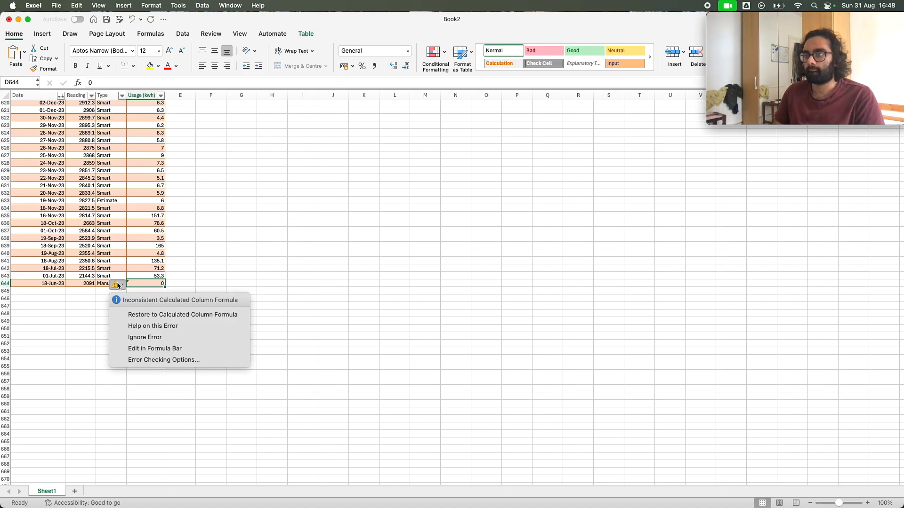
{"action": "left_click", "coordinate": [164, 342]}
{"action": "left_click", "coordinate": [162, 336]}
{"action": "left_click", "coordinate": [153, 290]}
{"action": "left_click", "coordinate": [151, 284]}
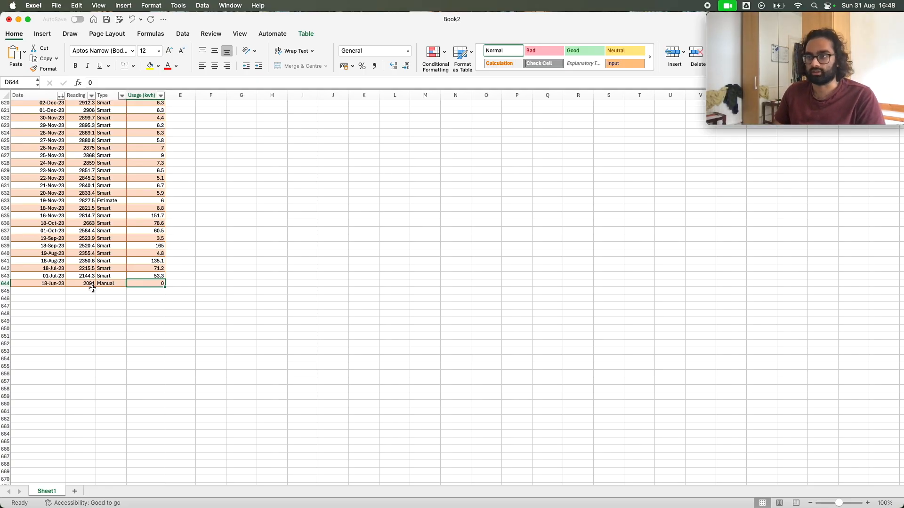
Return to the start of the table and examine row 2's Date, Reading, Type and Usage (kwh) cells for their data types
{"action": "scroll", "coordinate": [89, 290], "scroll_direction": "up", "scroll_amount": 7}
{"action": "scroll", "coordinate": [88, 291], "scroll_direction": "up", "scroll_amount": 20}
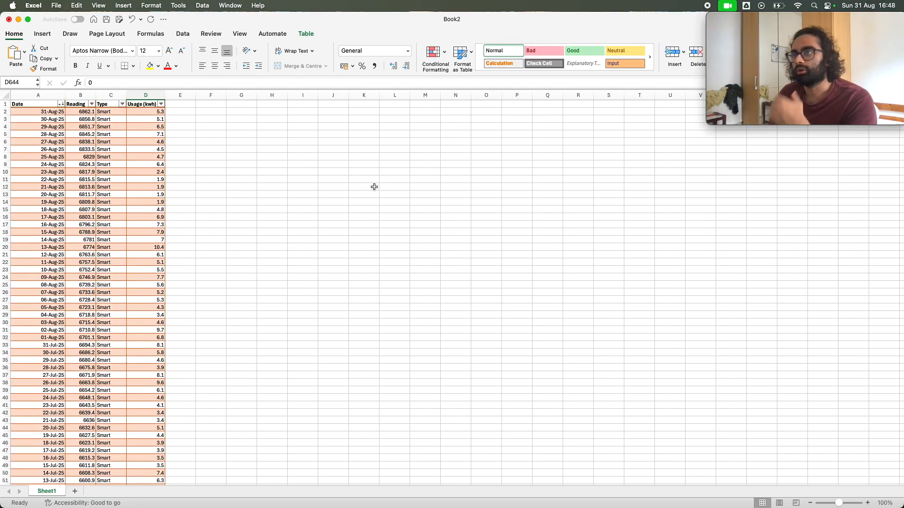
{"action": "left_click", "coordinate": [34, 110]}
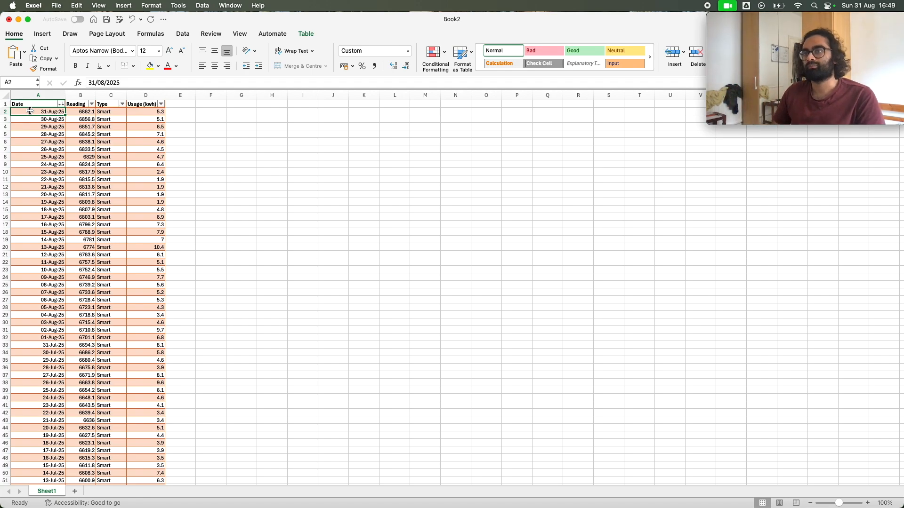
{"action": "key", "text": "Right"}
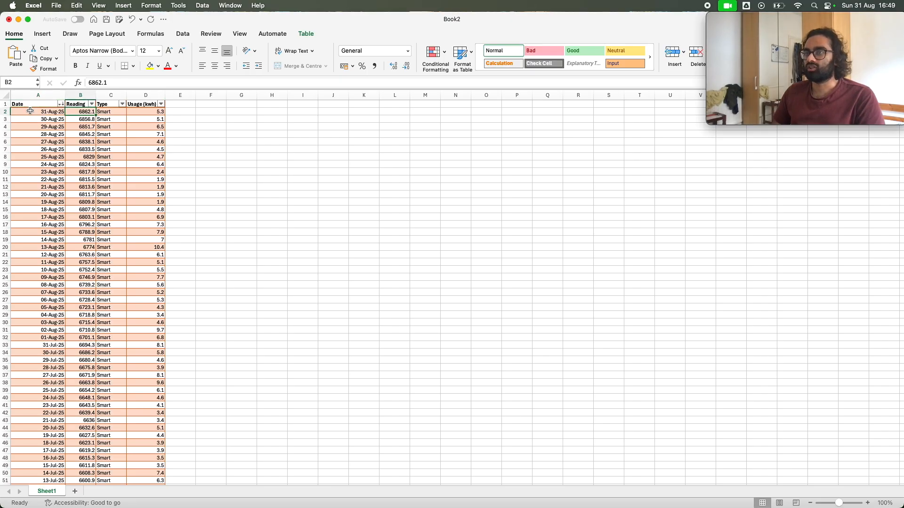
{"action": "key", "text": "Right"}
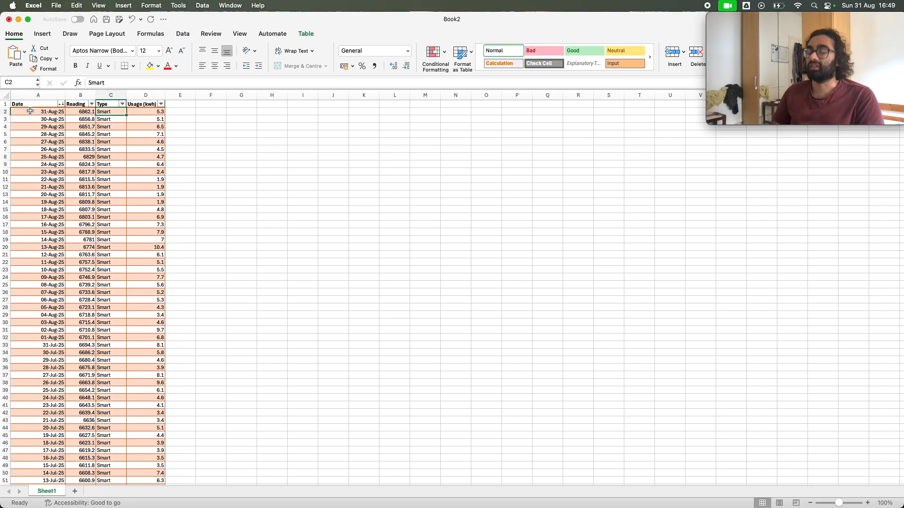
{"action": "key", "text": "Down"}
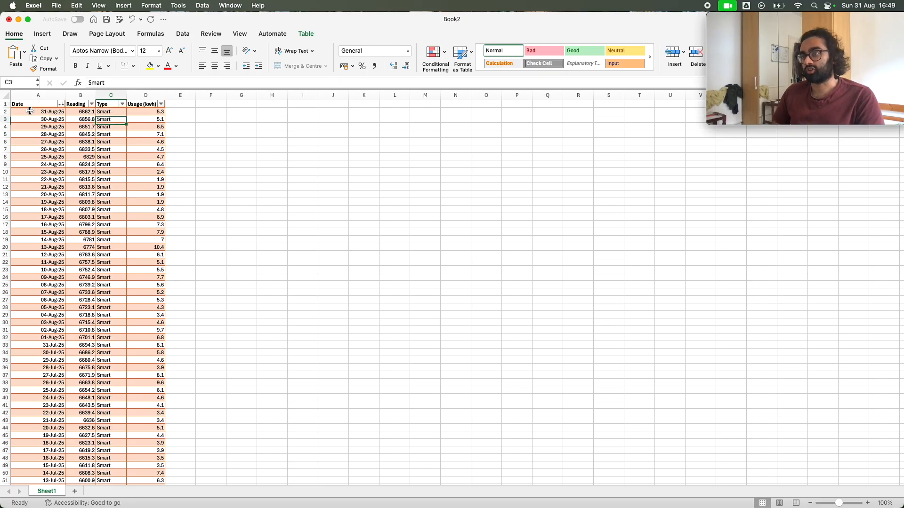
{"action": "key", "text": "Up"}
{"action": "key", "text": "Right"}
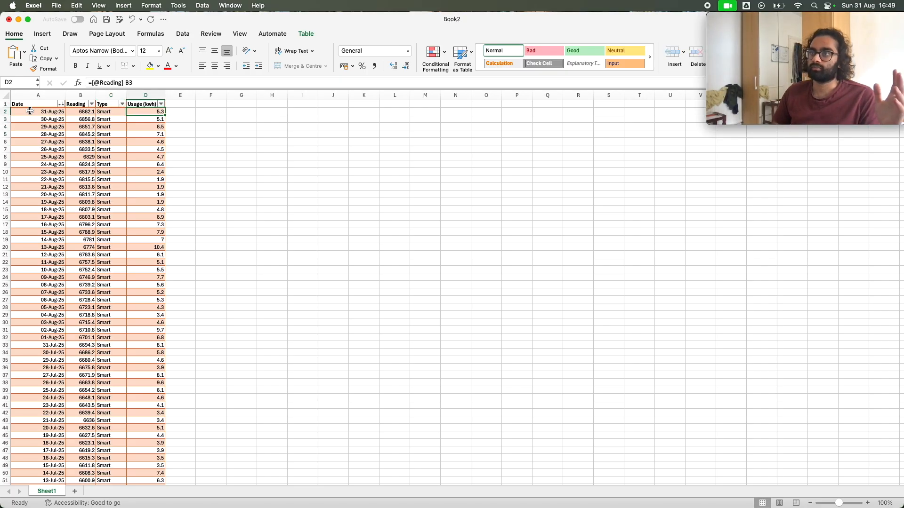
Compare the available number formats for the reading in B2 and the date in A2
{"action": "left_click", "coordinate": [407, 49]}
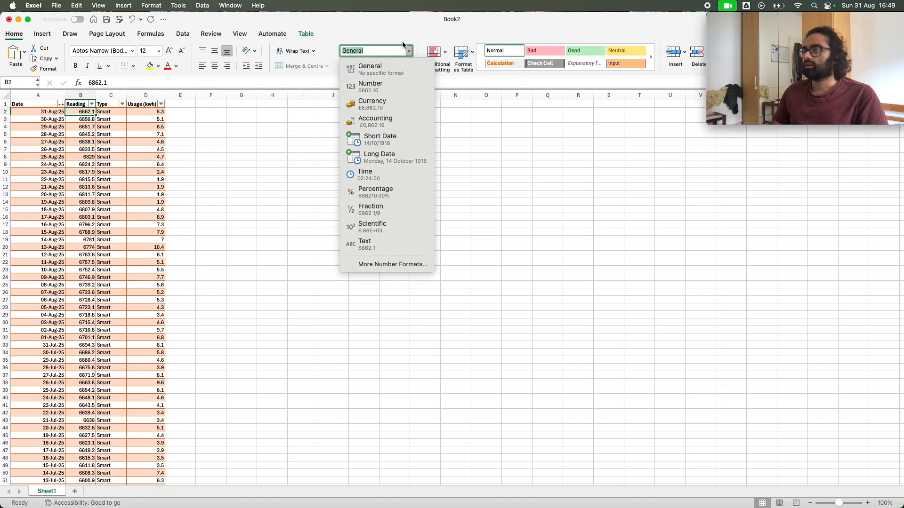
{"action": "left_click", "coordinate": [407, 49]}
{"action": "left_click", "coordinate": [27, 111]}
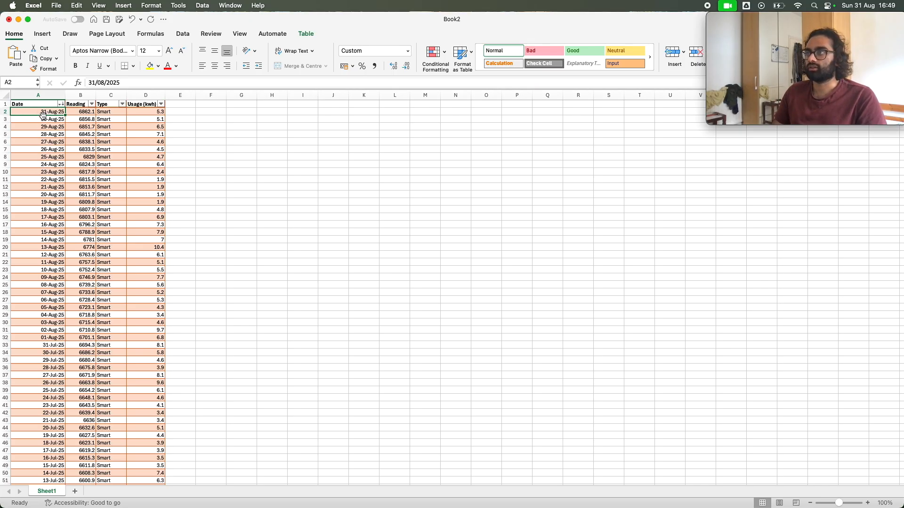
{"action": "left_click", "coordinate": [407, 51]}
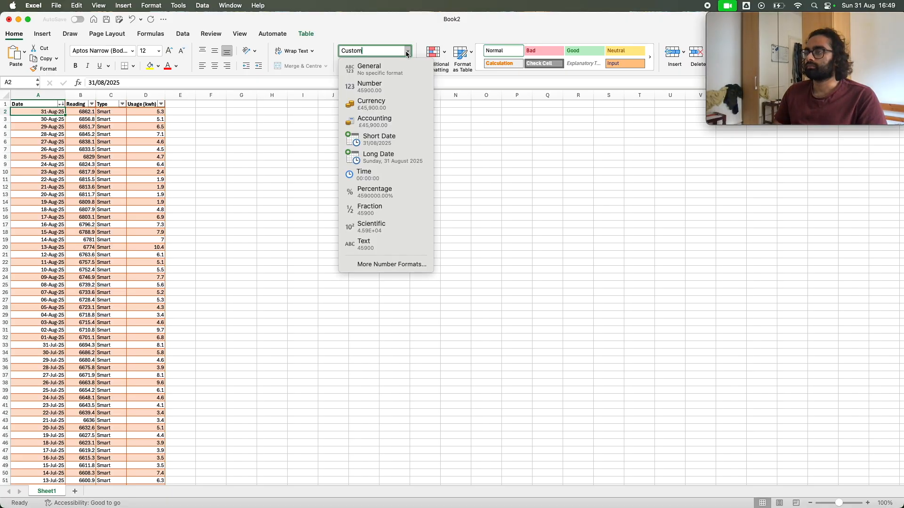
{"action": "left_click", "coordinate": [408, 52]}
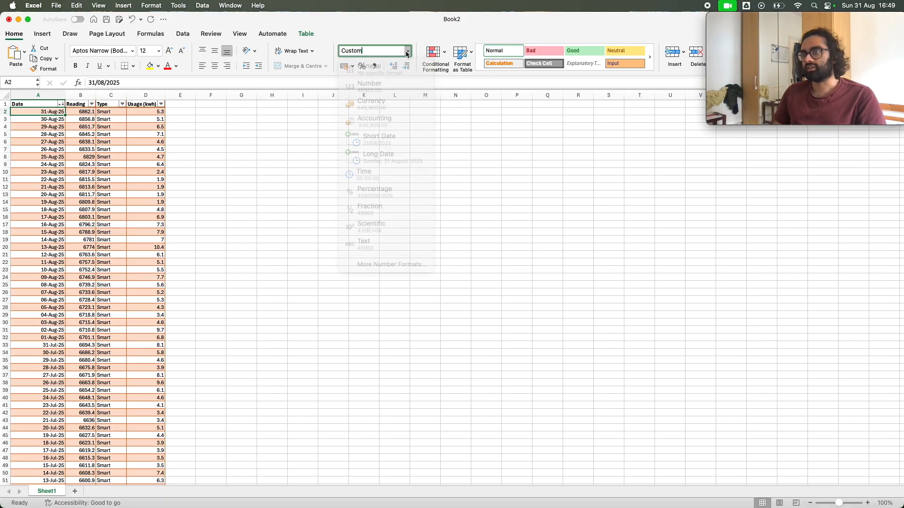
{"action": "left_click", "coordinate": [38, 113]}
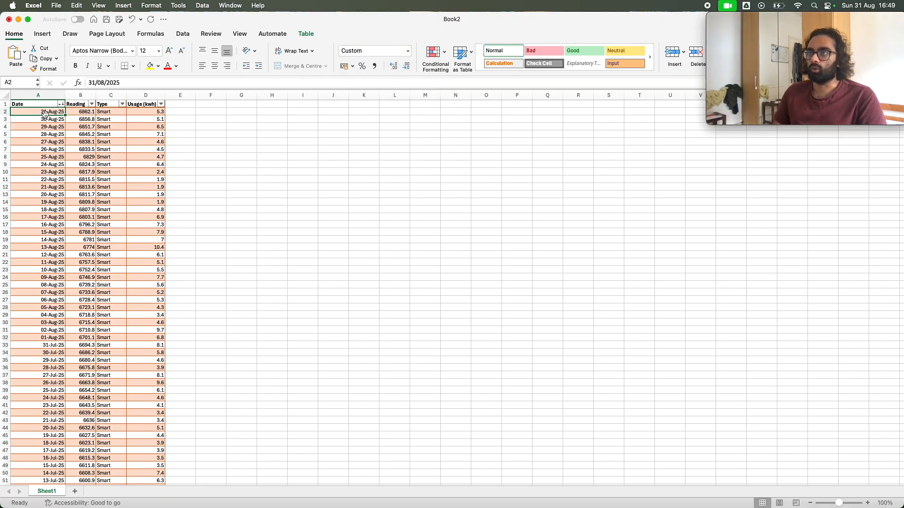
Check the number formats assigned to D2, C2 and A2
{"action": "left_click", "coordinate": [148, 113]}
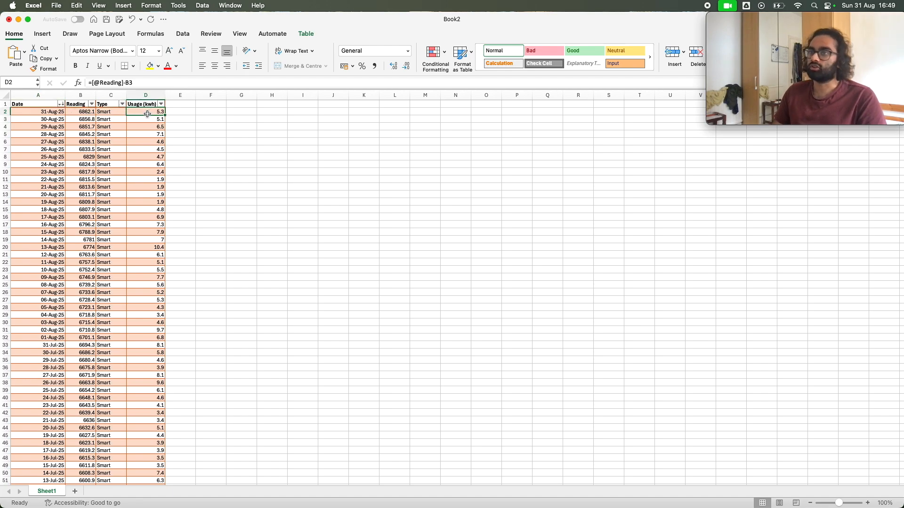
{"action": "left_click", "coordinate": [114, 110]}
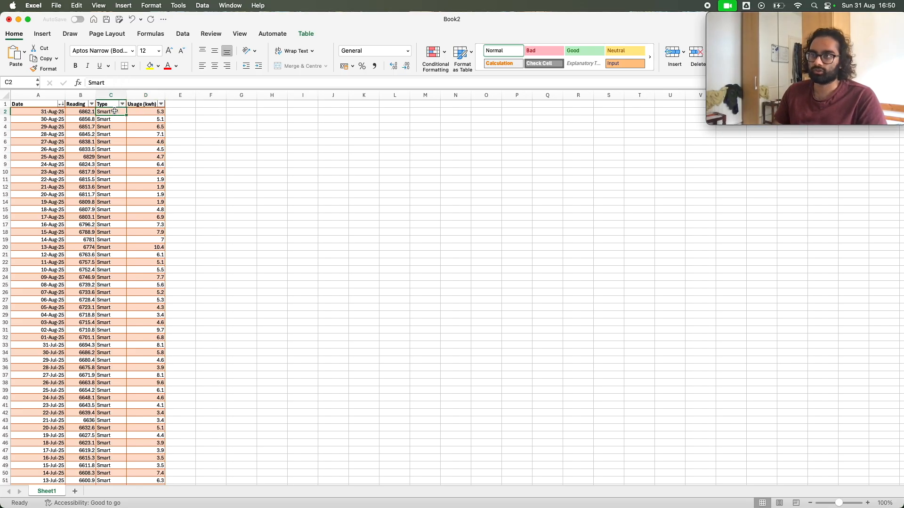
{"action": "left_click", "coordinate": [53, 113]}
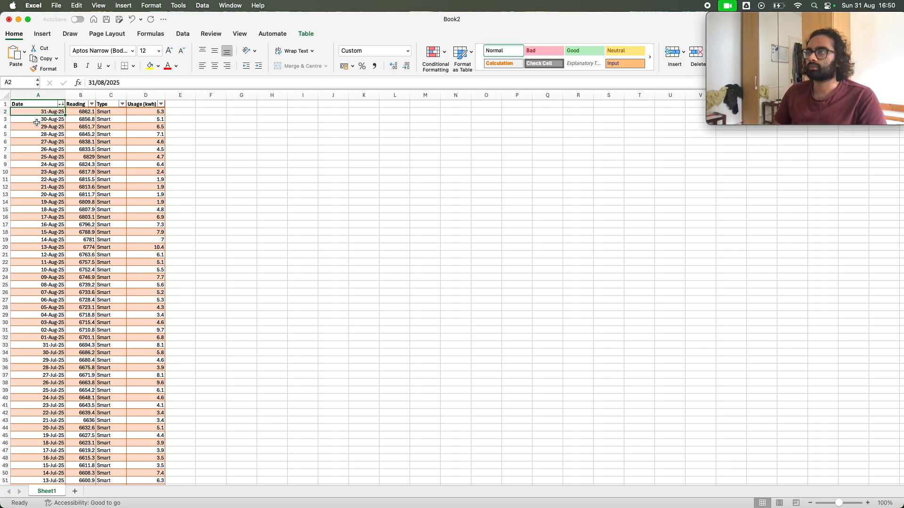
Centre-align all the data rows of the table horizontally, from the Date column through Usage (kwh), A2 to D644
{"action": "key", "text": "shift+Right"}
{"action": "key", "text": "shift+Right"}
{"action": "key", "text": "shift+Right"}
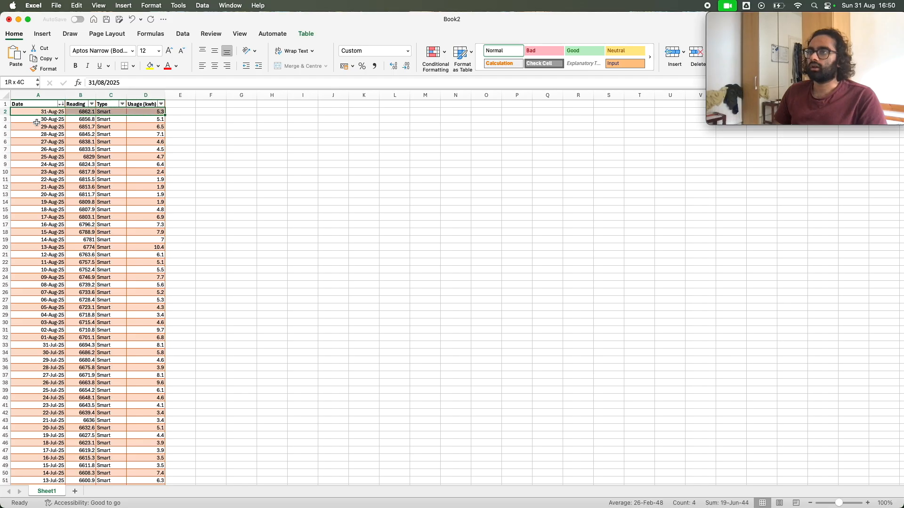
{"action": "key", "text": "shift+Left"}
{"action": "key", "text": "shift+Left"}
{"action": "key", "text": "shift+Left"}
{"action": "key", "text": "shift+Right"}
{"action": "key", "text": "shift+Right"}
{"action": "key", "text": "shift+Right"}
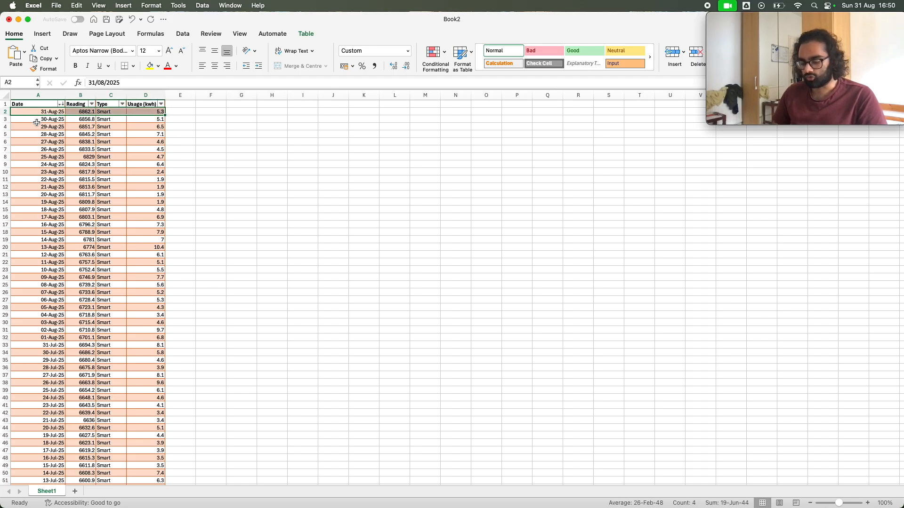
{"action": "key", "text": "ctrl+shift+Down"}
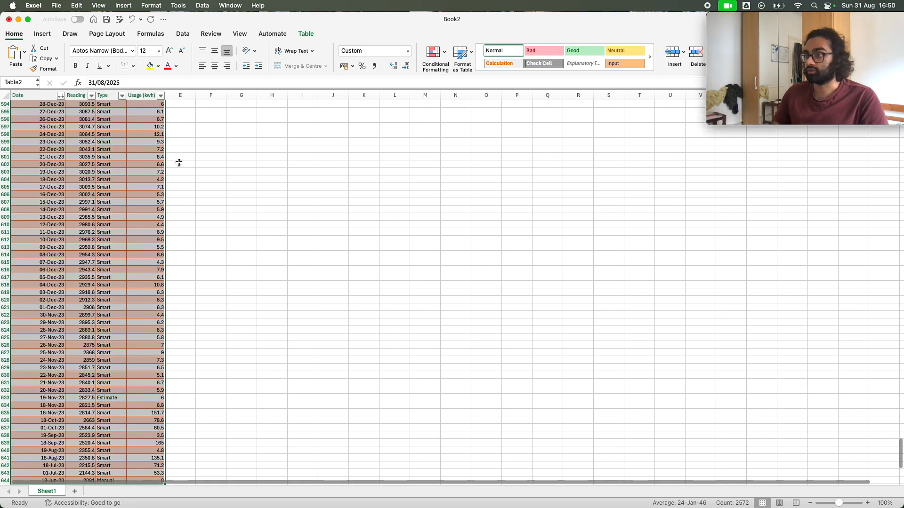
{"action": "scroll", "coordinate": [147, 207], "scroll_direction": "up", "scroll_amount": 20}
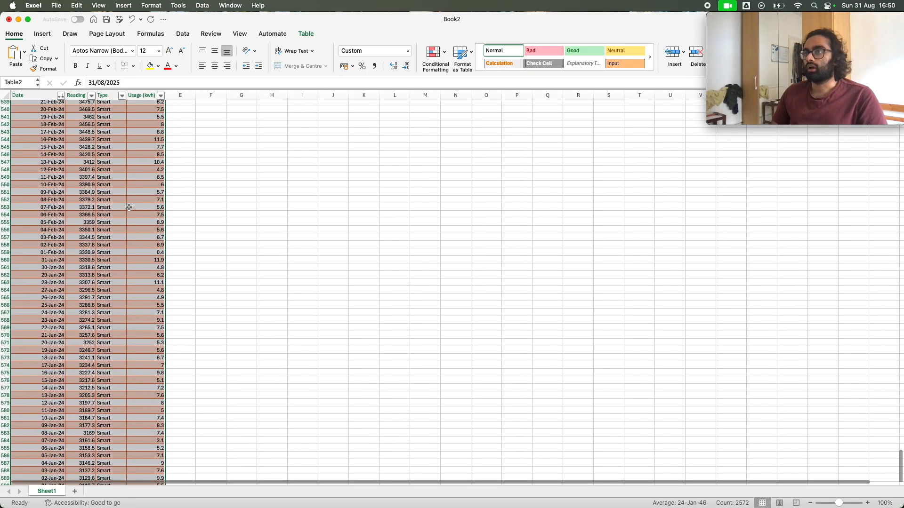
{"action": "scroll", "coordinate": [126, 210], "scroll_direction": "up", "scroll_amount": 20}
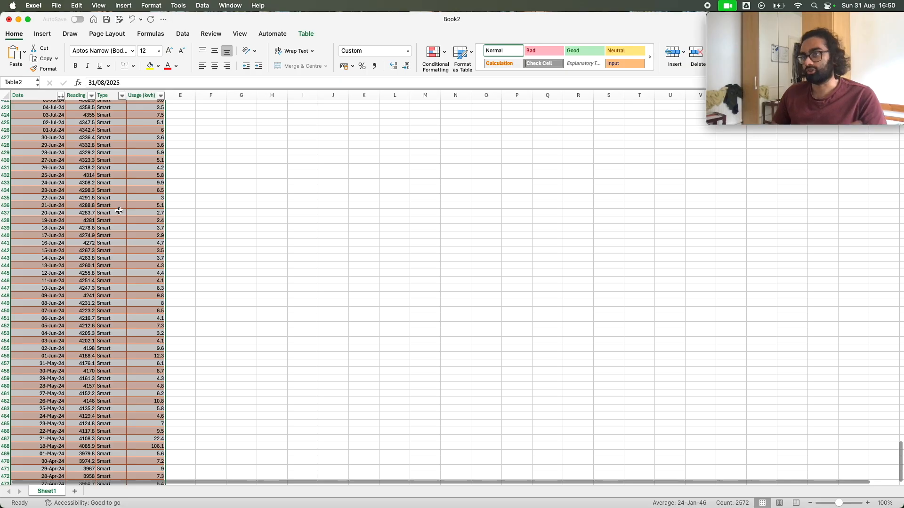
{"action": "scroll", "coordinate": [118, 208], "scroll_direction": "up", "scroll_amount": 20}
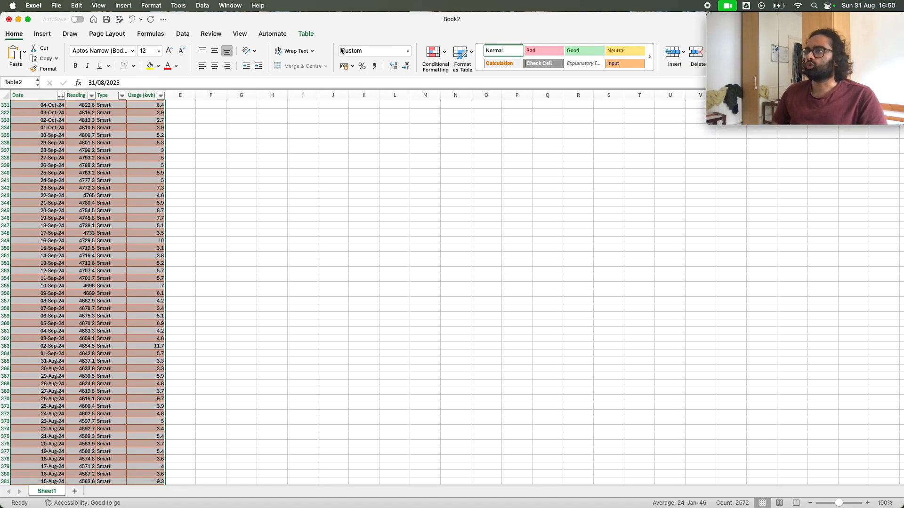
{"action": "left_click", "coordinate": [408, 50]}
{"action": "left_click", "coordinate": [410, 53]}
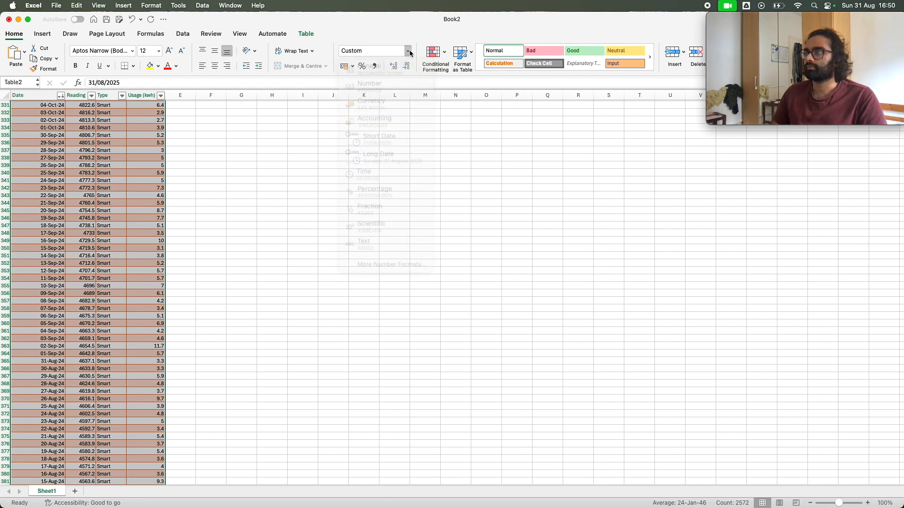
{"action": "left_click", "coordinate": [351, 78]}
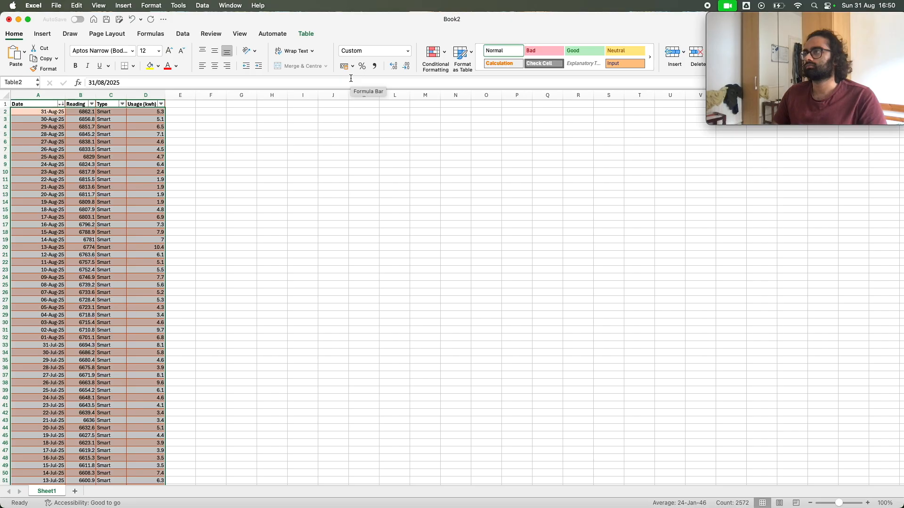
{"action": "left_click", "coordinate": [215, 67]}
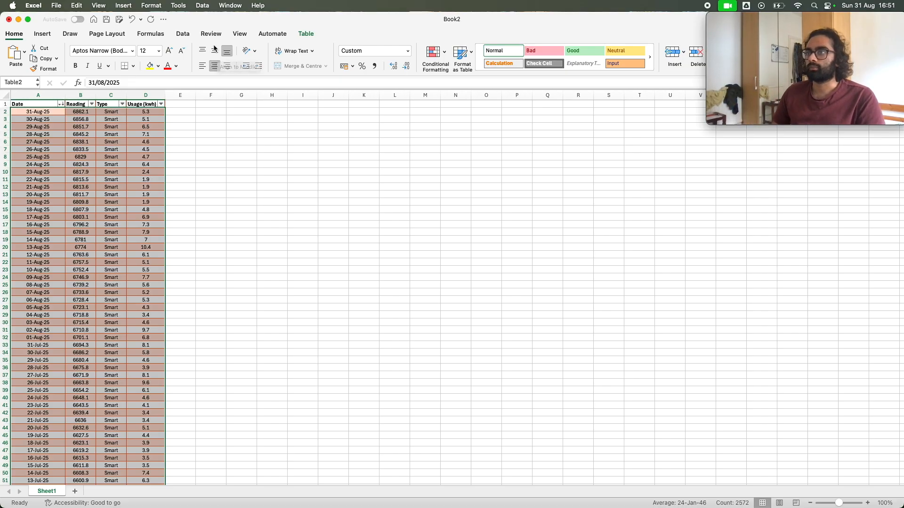
Inspect the custom number format code of the date in A2 and the underlying value stored in that cell
{"action": "key", "text": "super+1"}
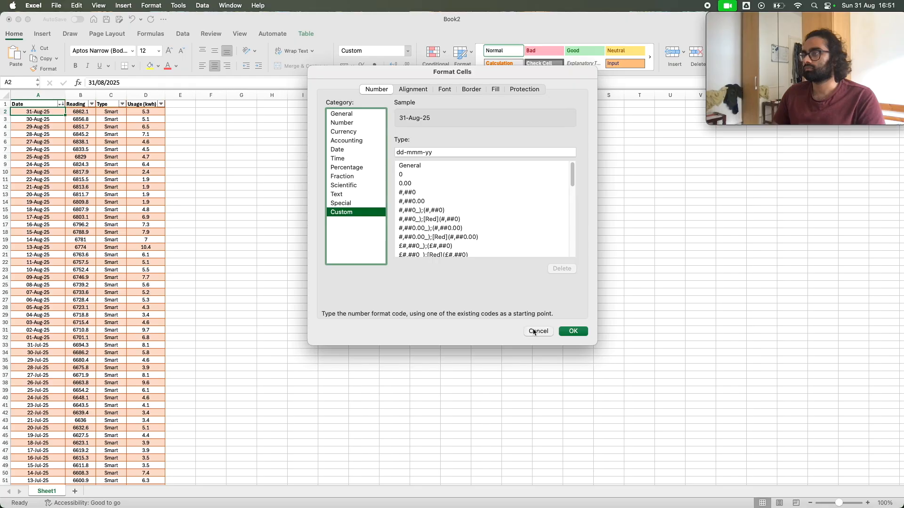
{"action": "left_click", "coordinate": [537, 331]}
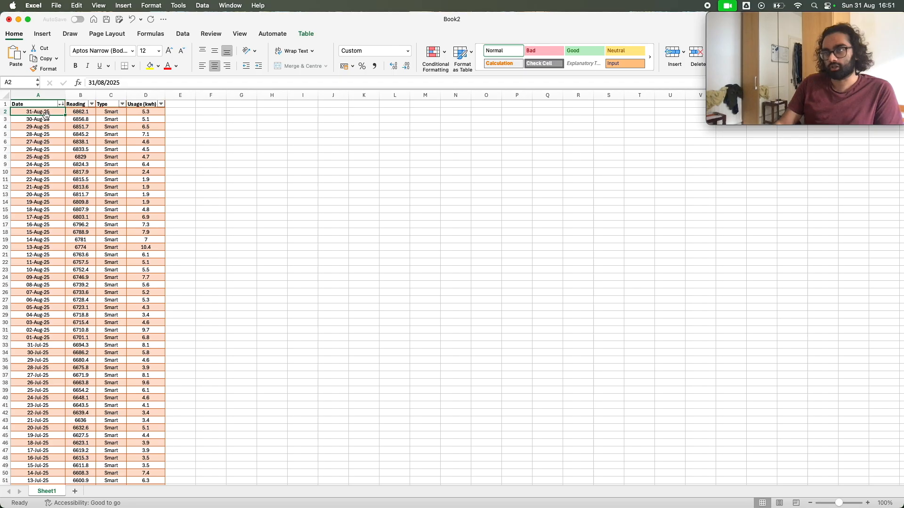
{"action": "left_click", "coordinate": [129, 84]}
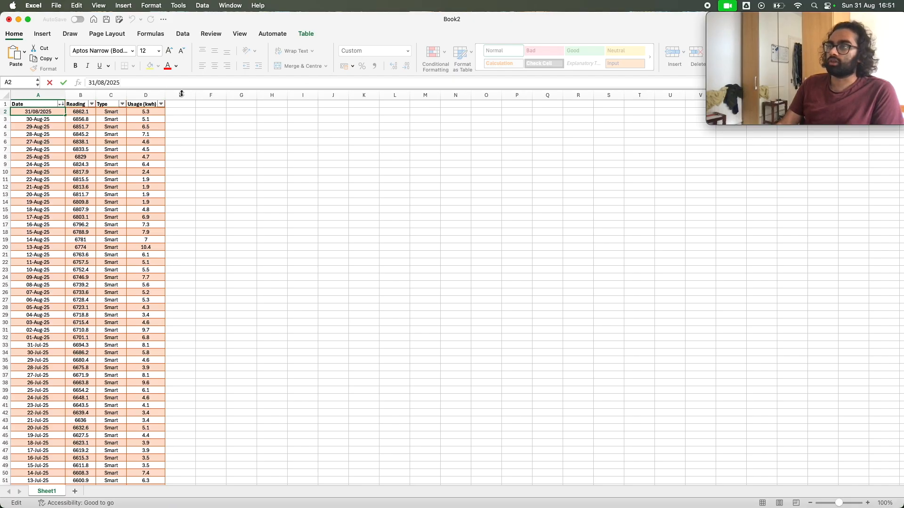
{"action": "left_click", "coordinate": [100, 119]}
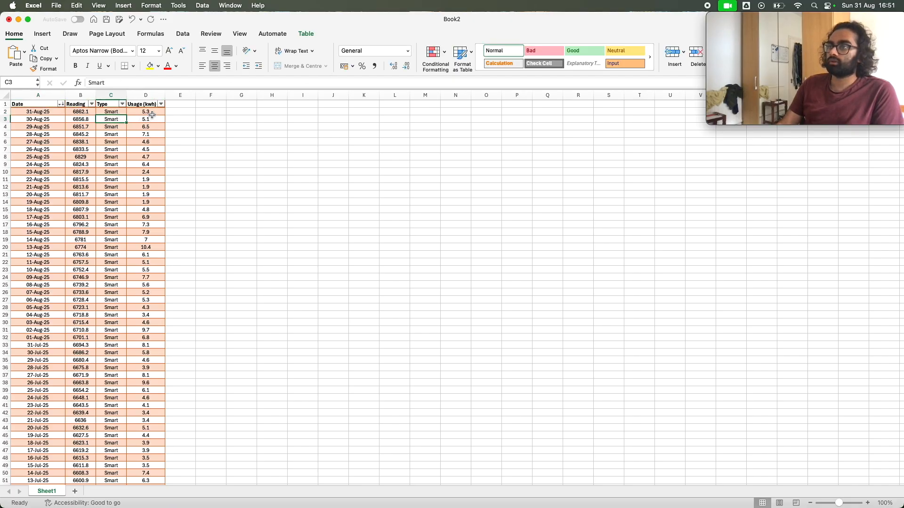
Review how the date in A2 would appear under each available number format, leaving its format as is
{"action": "left_click", "coordinate": [50, 115]}
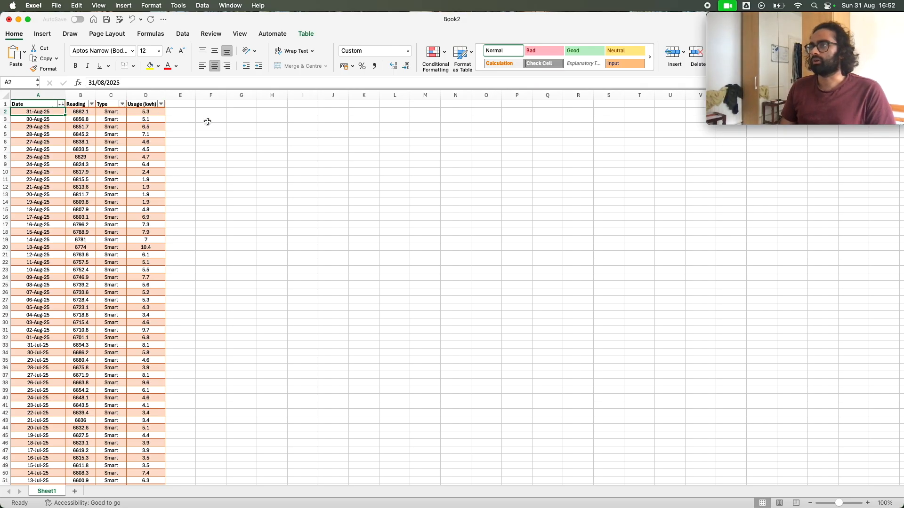
{"action": "left_click", "coordinate": [408, 51]}
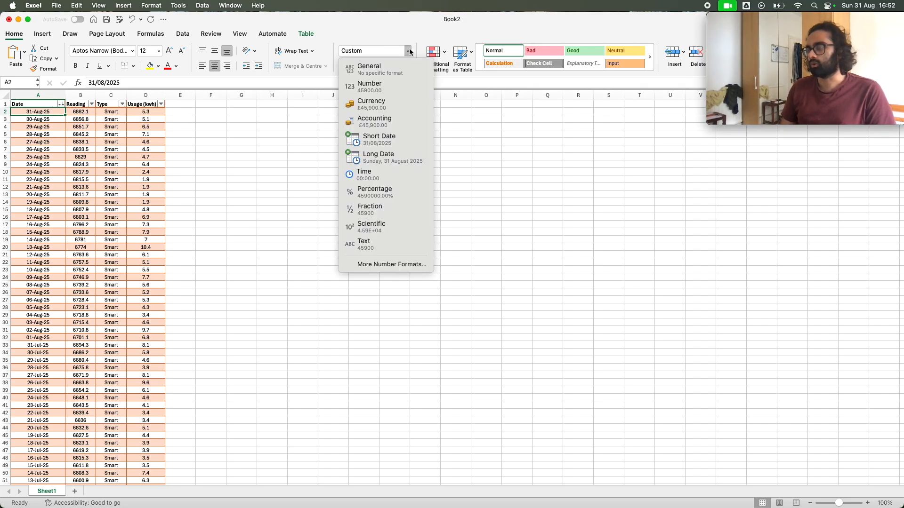
{"action": "left_click", "coordinate": [408, 51]}
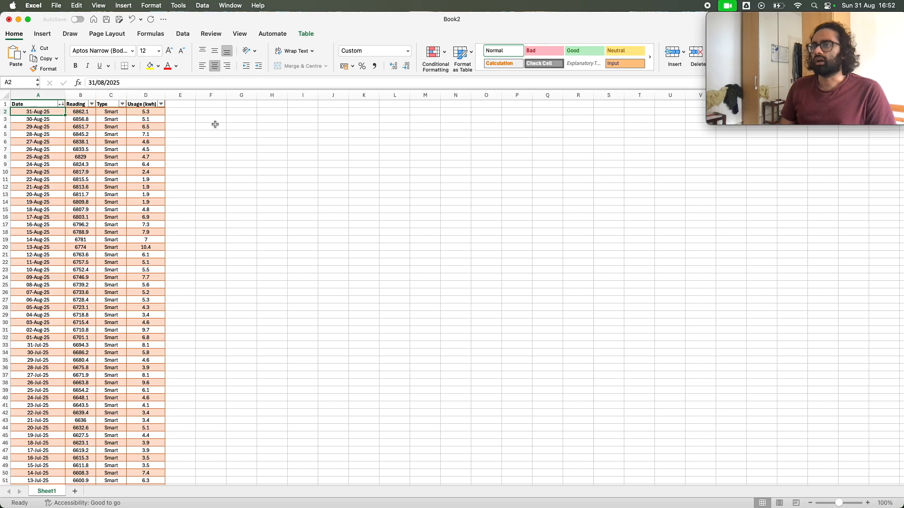
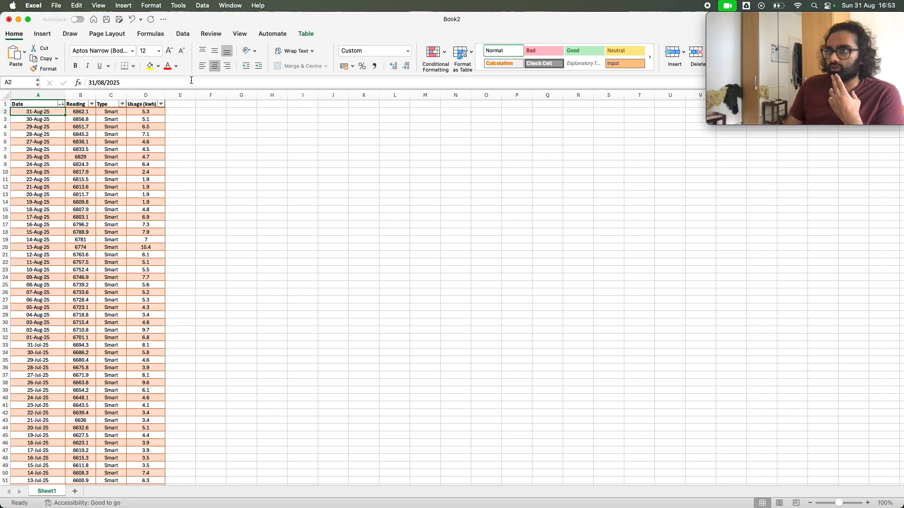
Try the Number format on the reading in B2, and undo it
{"action": "left_click", "coordinate": [56, 141]}
{"action": "left_click", "coordinate": [63, 112]}
{"action": "left_click", "coordinate": [74, 113]}
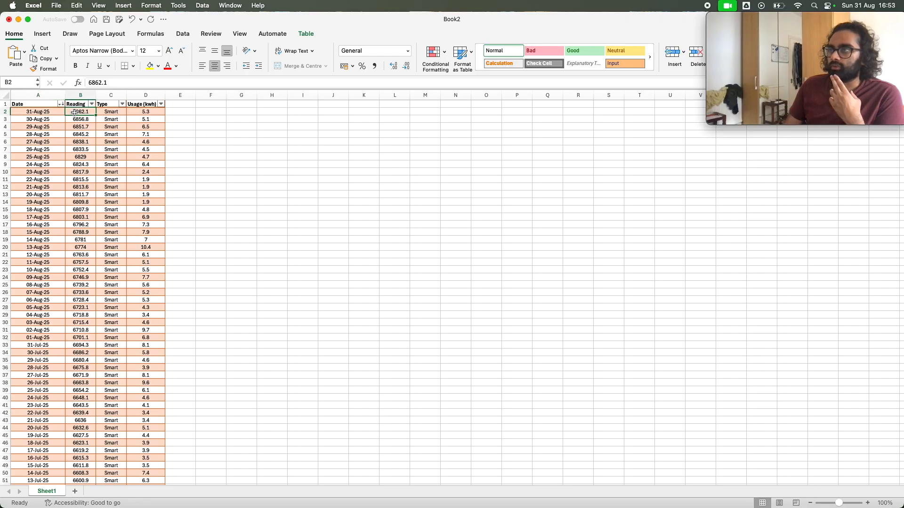
{"action": "left_click", "coordinate": [362, 51]}
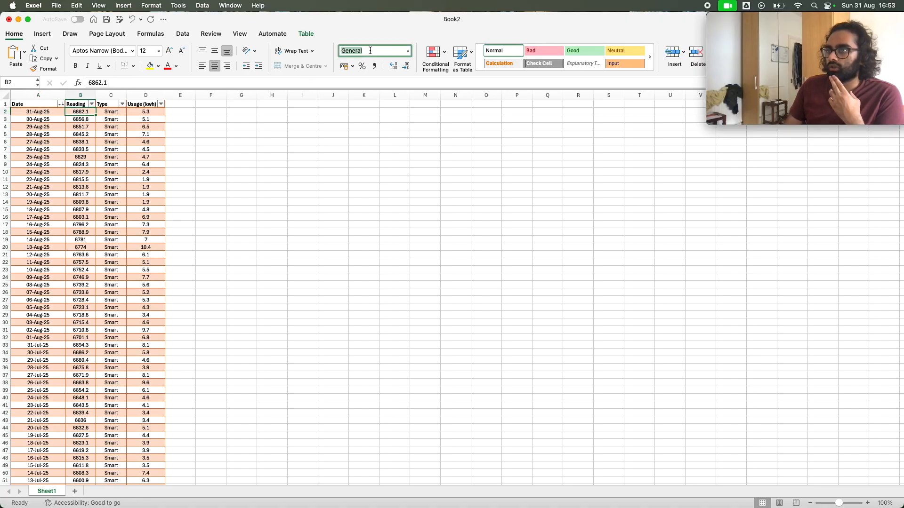
{"action": "left_click", "coordinate": [409, 51]}
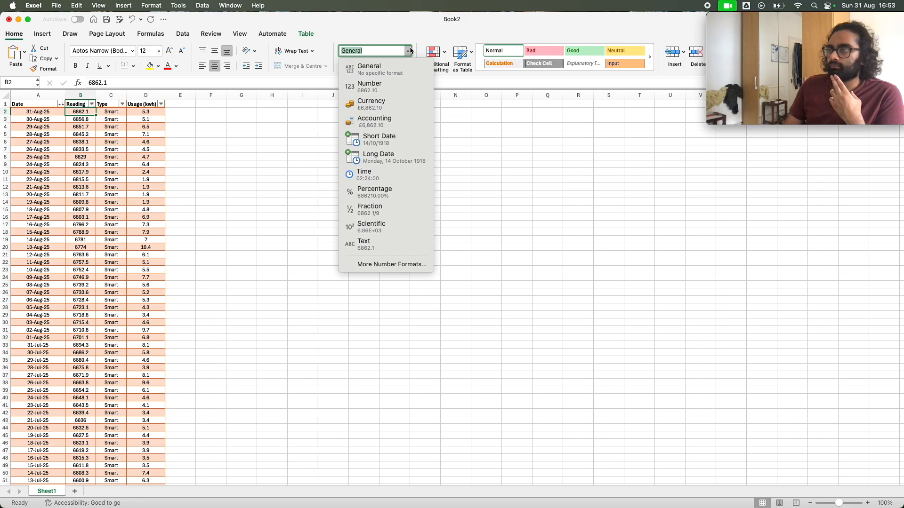
{"action": "left_click", "coordinate": [389, 86]}
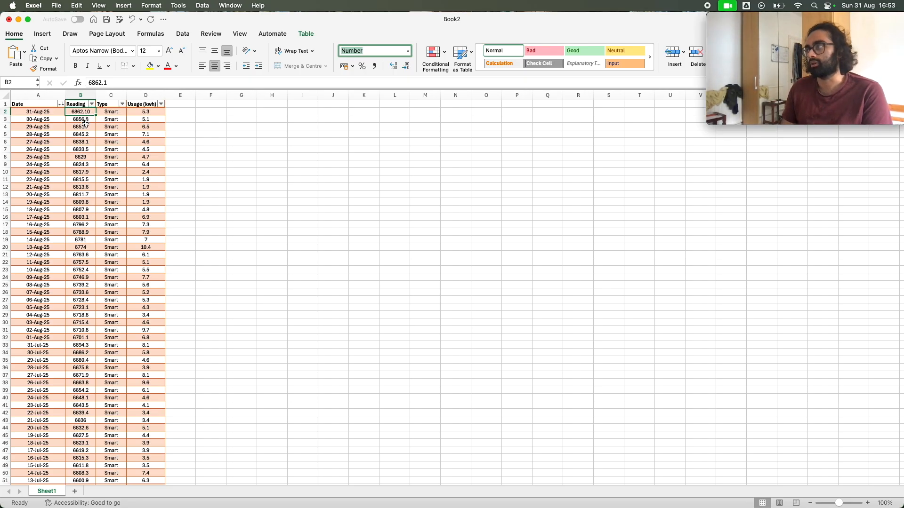
{"action": "left_click", "coordinate": [131, 19]}
Preview the date in A2 with the custom number format code dd/mm/yyyy
{"action": "left_click", "coordinate": [30, 114]}
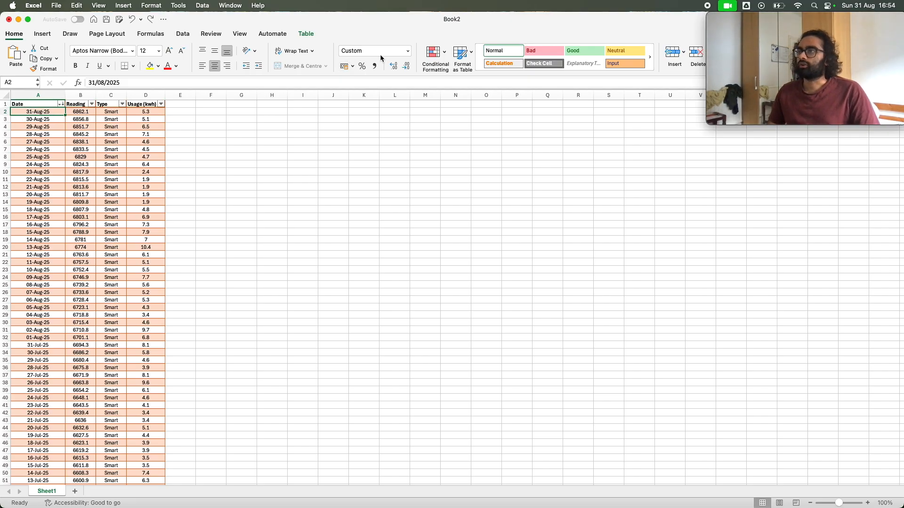
{"action": "left_click", "coordinate": [408, 50]}
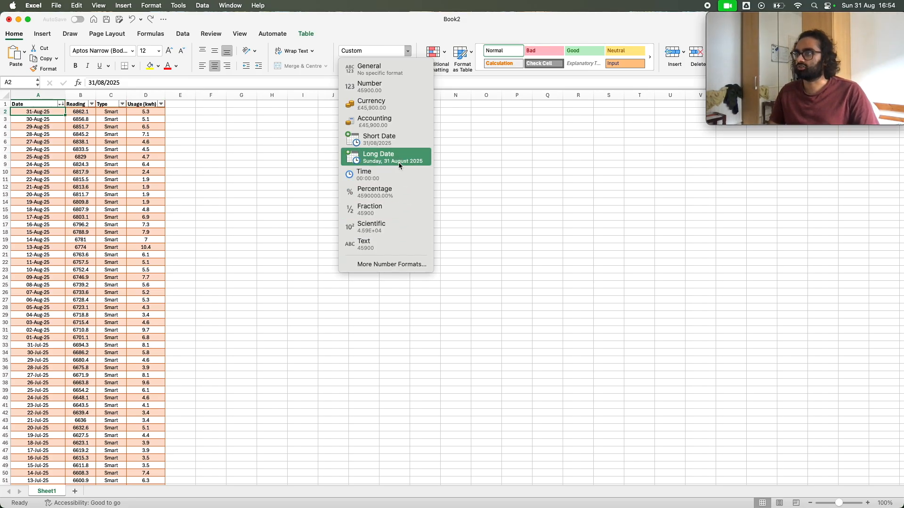
{"action": "left_click", "coordinate": [391, 264]}
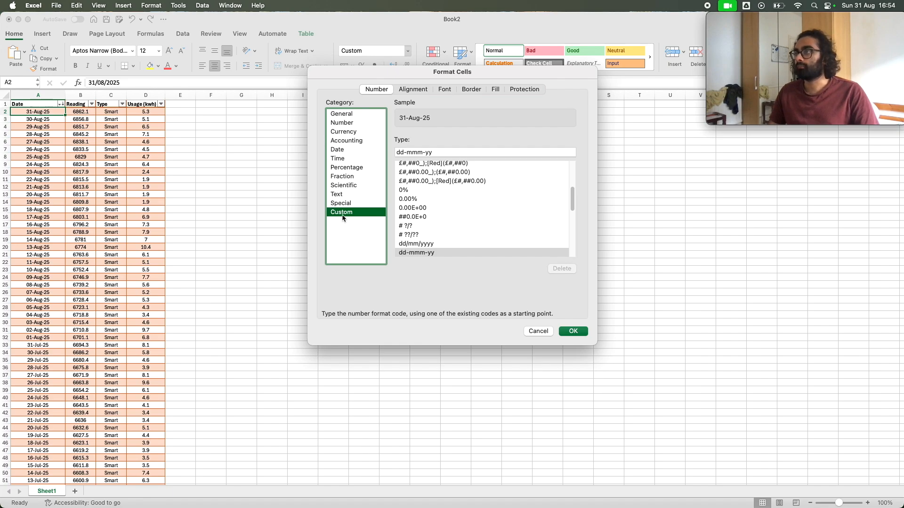
{"action": "scroll", "coordinate": [451, 234], "scroll_direction": "down", "scroll_amount": 2}
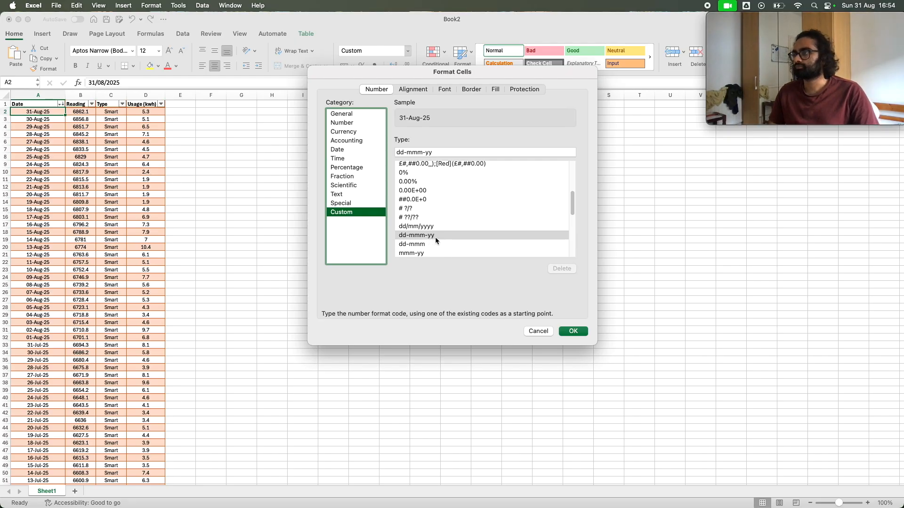
{"action": "scroll", "coordinate": [435, 238], "scroll_direction": "down", "scroll_amount": 10}
{"action": "scroll", "coordinate": [435, 236], "scroll_direction": "up", "scroll_amount": 8}
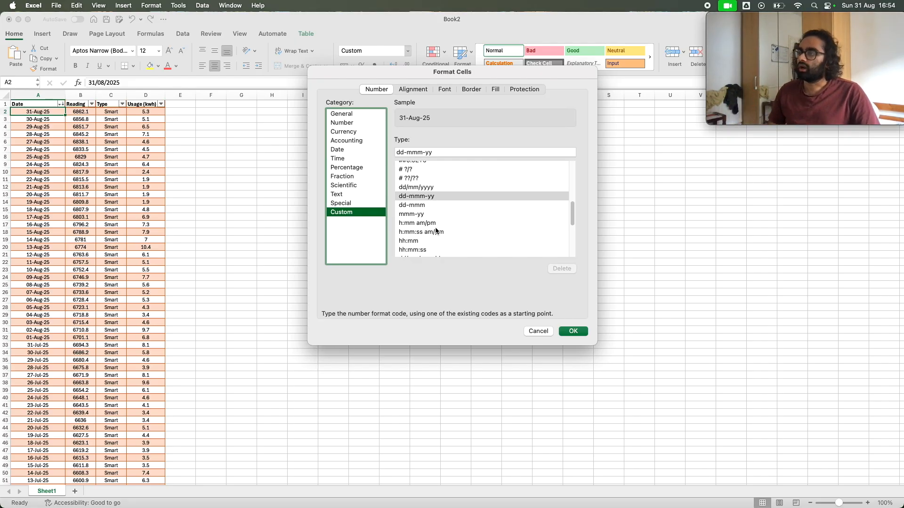
{"action": "scroll", "coordinate": [443, 229], "scroll_direction": "up", "scroll_amount": 1}
{"action": "left_click", "coordinate": [436, 191]}
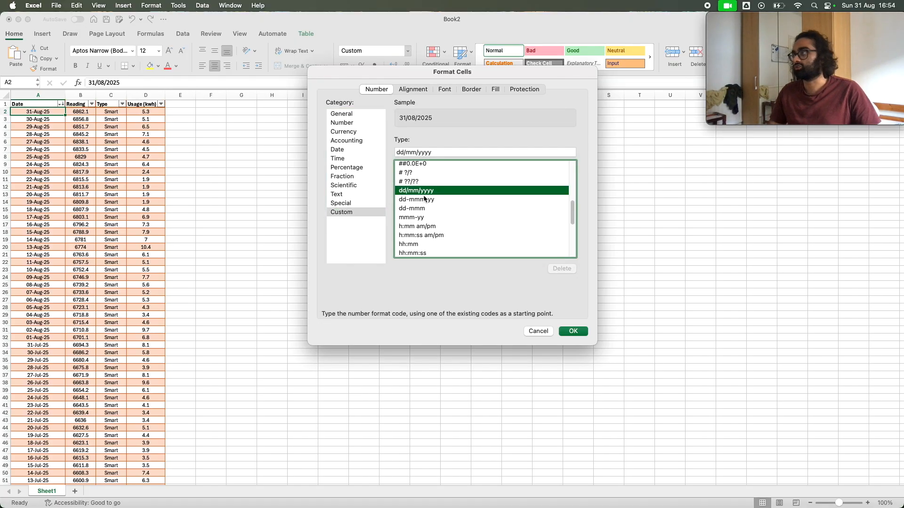
Look through the predefined custom format codes offered for the date in A2
{"action": "scroll", "coordinate": [433, 211], "scroll_direction": "up", "scroll_amount": 1}
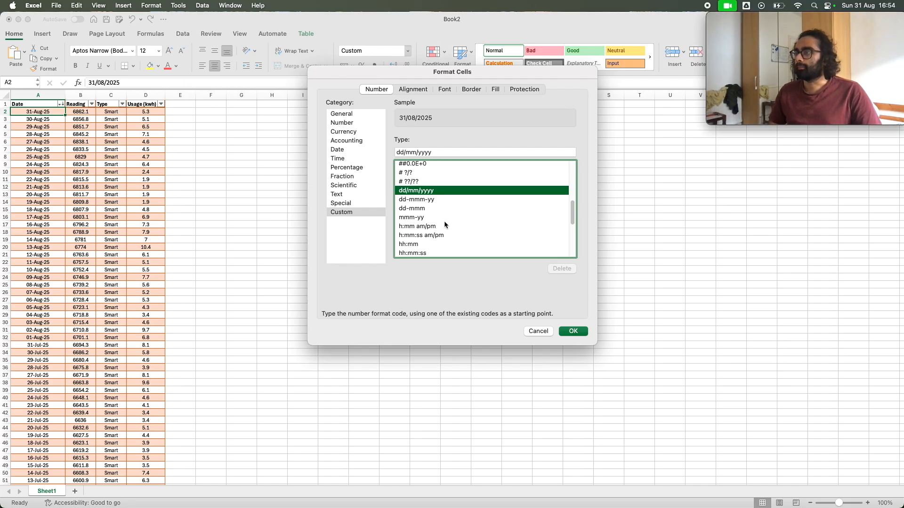
{"action": "scroll", "coordinate": [445, 222], "scroll_direction": "up", "scroll_amount": 1}
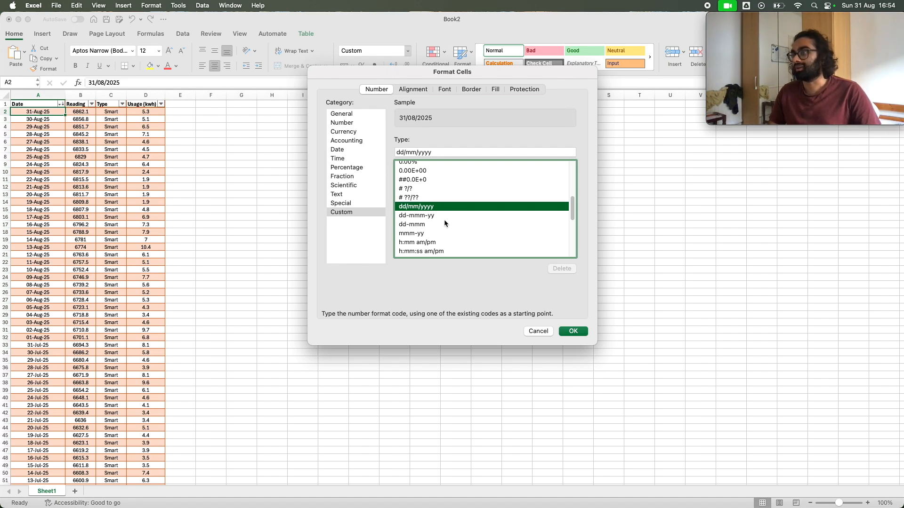
{"action": "left_click", "coordinate": [443, 223]}
{"action": "left_click", "coordinate": [443, 208]}
{"action": "scroll", "coordinate": [442, 208], "scroll_direction": "down", "scroll_amount": 3}
{"action": "scroll", "coordinate": [442, 208], "scroll_direction": "up", "scroll_amount": 3}
{"action": "scroll", "coordinate": [441, 208], "scroll_direction": "up", "scroll_amount": 2}
{"action": "scroll", "coordinate": [441, 207], "scroll_direction": "down", "scroll_amount": 4}
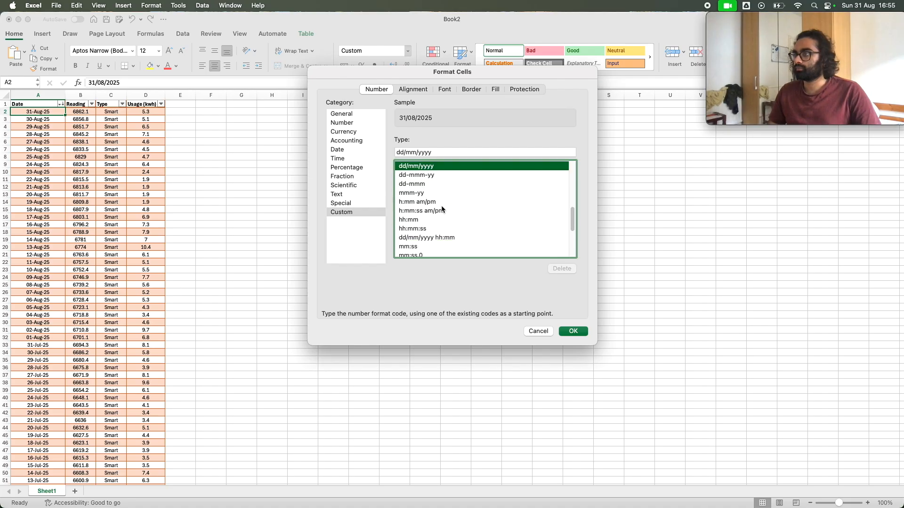
{"action": "scroll", "coordinate": [442, 220], "scroll_direction": "down", "scroll_amount": 2}
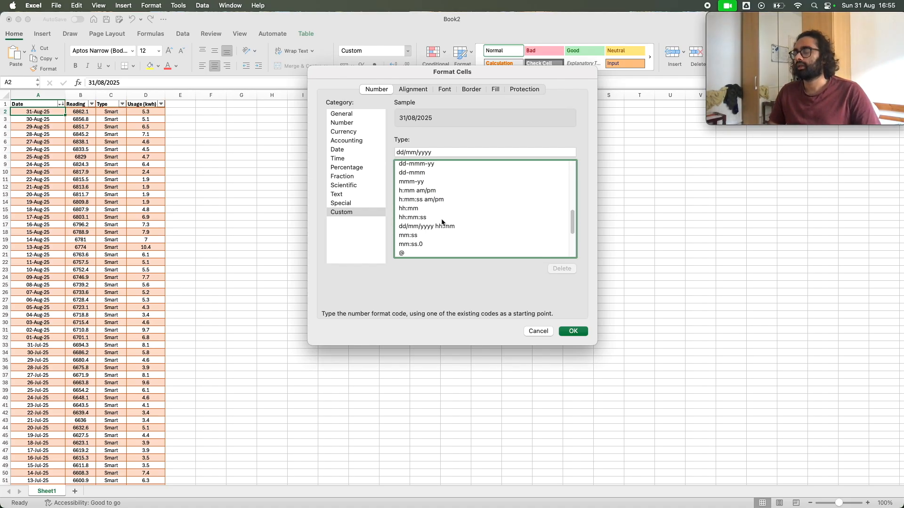
{"action": "scroll", "coordinate": [441, 219], "scroll_direction": "up", "scroll_amount": 5}
{"action": "scroll", "coordinate": [441, 220], "scroll_direction": "down", "scroll_amount": 5}
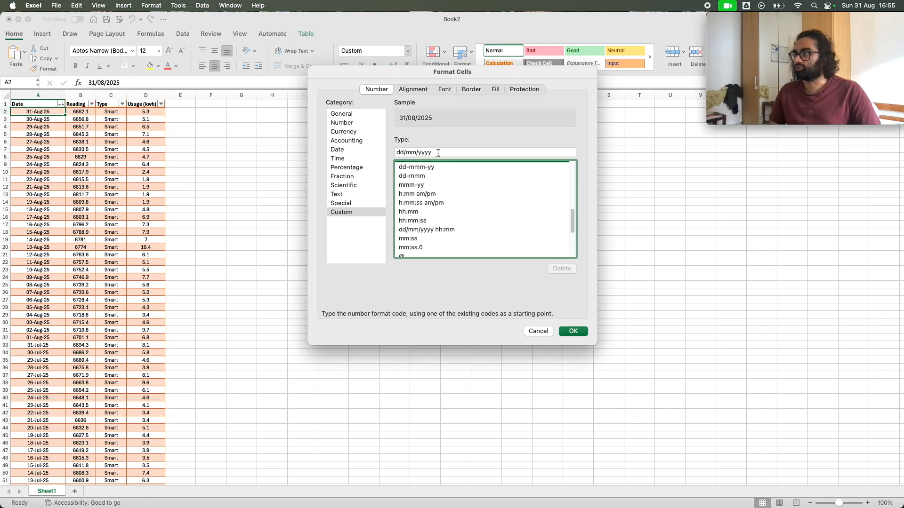
Apply the custom number format code mmm-dd-yy to the date in A2
{"action": "left_click_drag", "start_coordinate": [438, 153], "coordinate": [391, 149]}
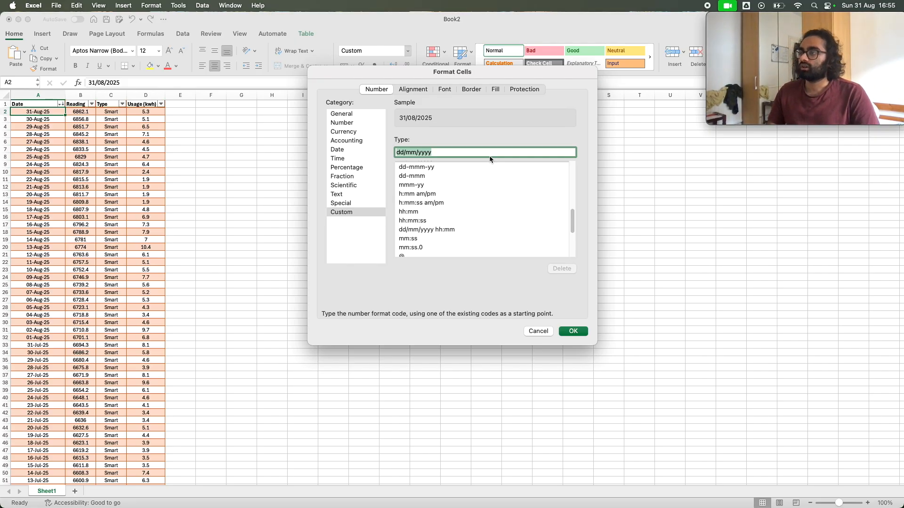
{"action": "type", "text": "mm"}
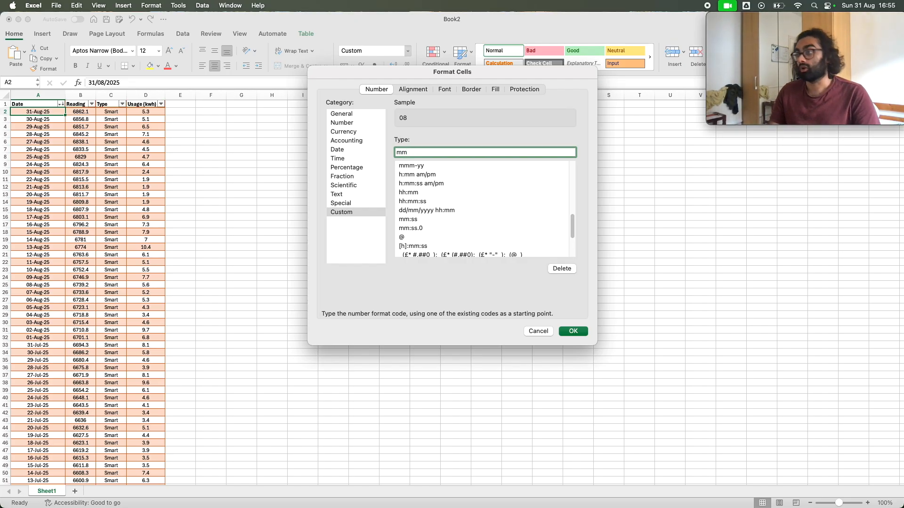
{"action": "type", "text": "m"}
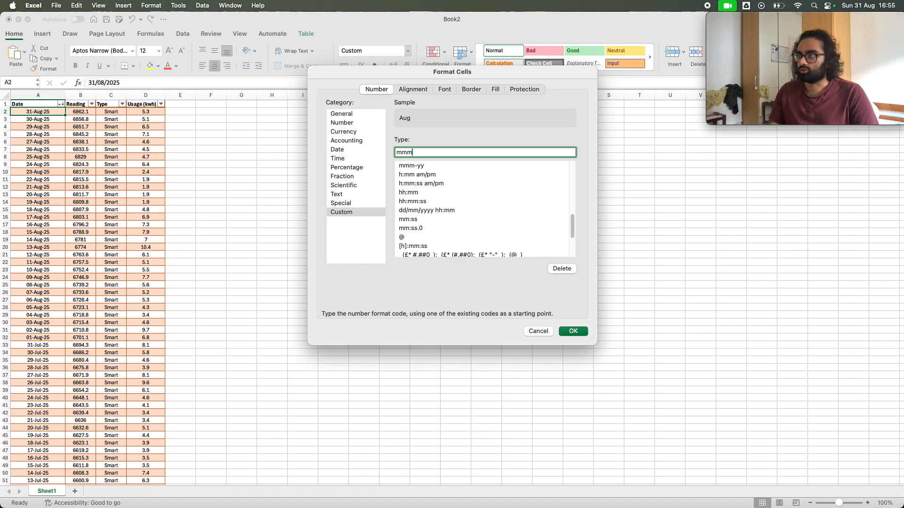
{"action": "type", "text": "-dd-"}
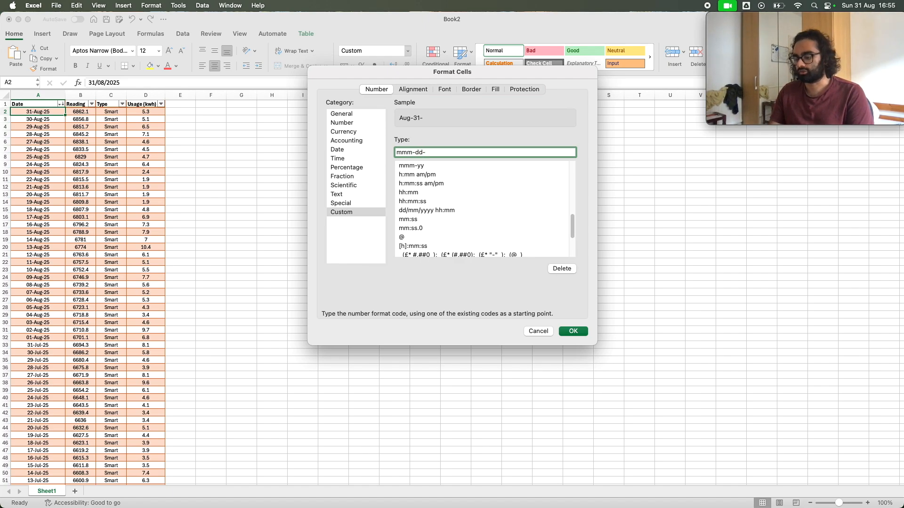
{"action": "type", "text": "25"}
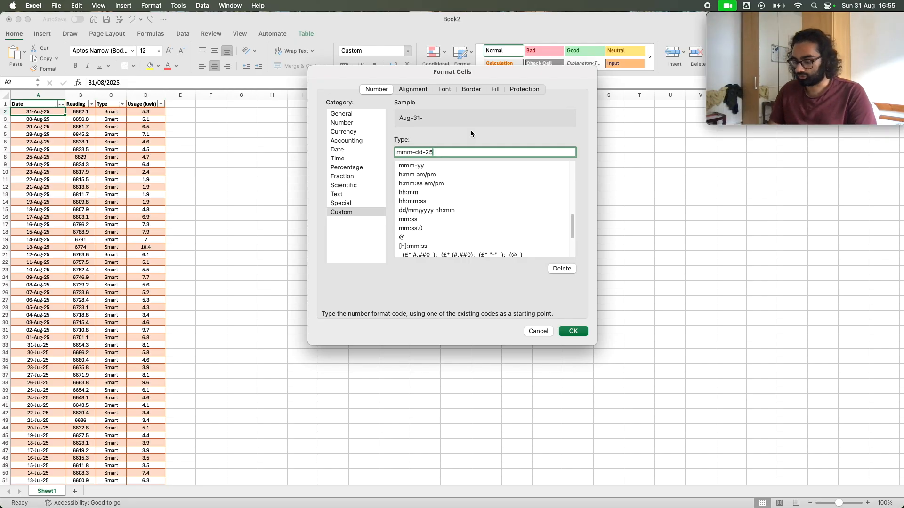
{"action": "key", "text": "BackSpace"}
{"action": "key", "text": "BackSpace"}
{"action": "type", "text": "yy"}
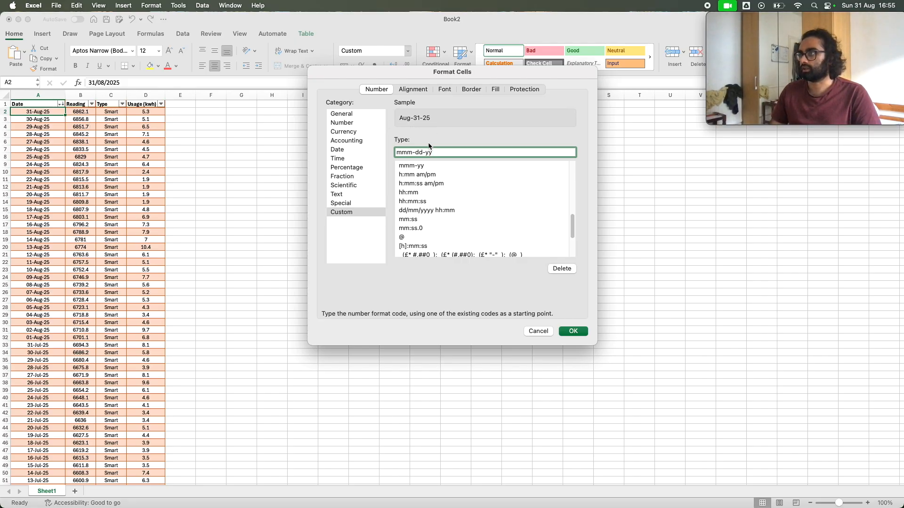
{"action": "left_click", "coordinate": [574, 332]}
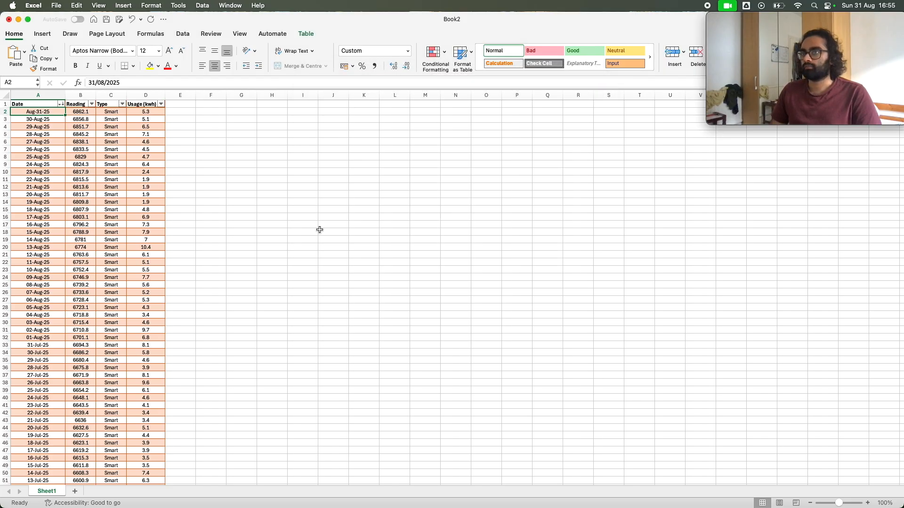
Try to fill A2 down the whole Date column to carry over its format, and examine the filled dates
{"action": "double_click", "coordinate": [66, 115]}
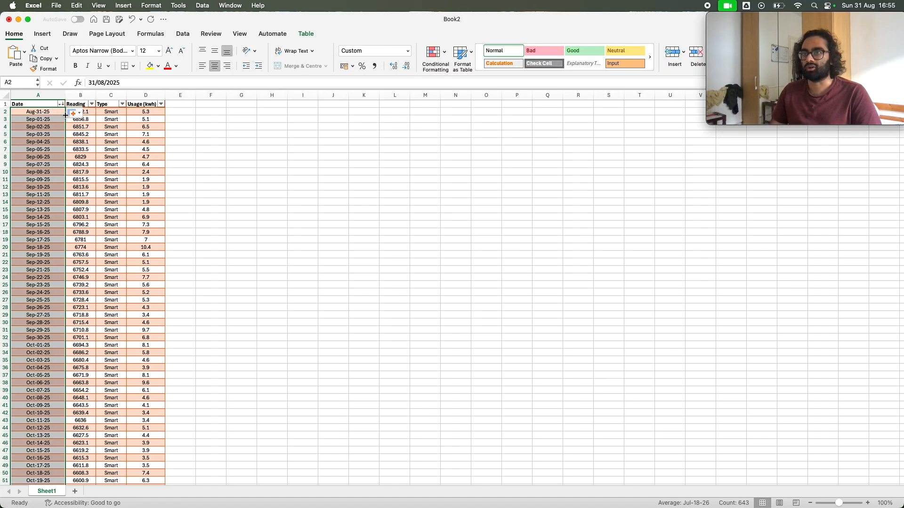
{"action": "scroll", "coordinate": [44, 274], "scroll_direction": "down", "scroll_amount": 5}
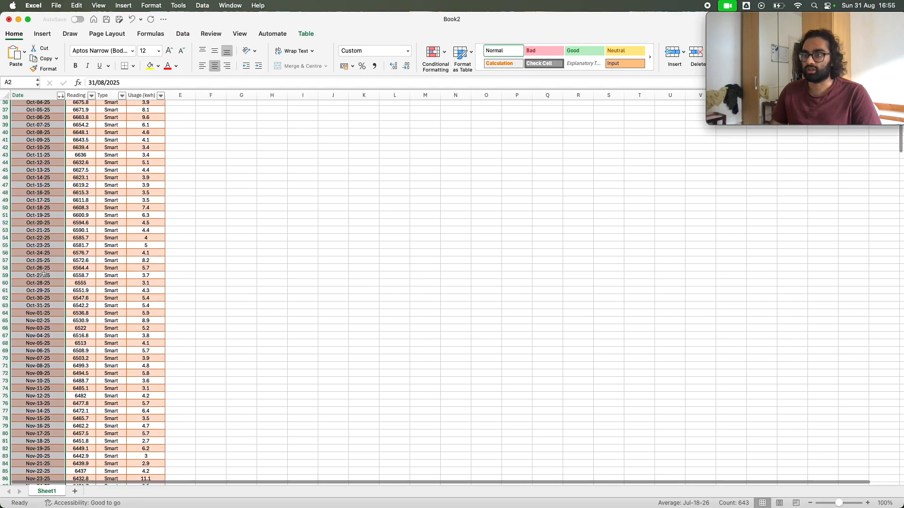
{"action": "scroll", "coordinate": [43, 274], "scroll_direction": "up", "scroll_amount": 5}
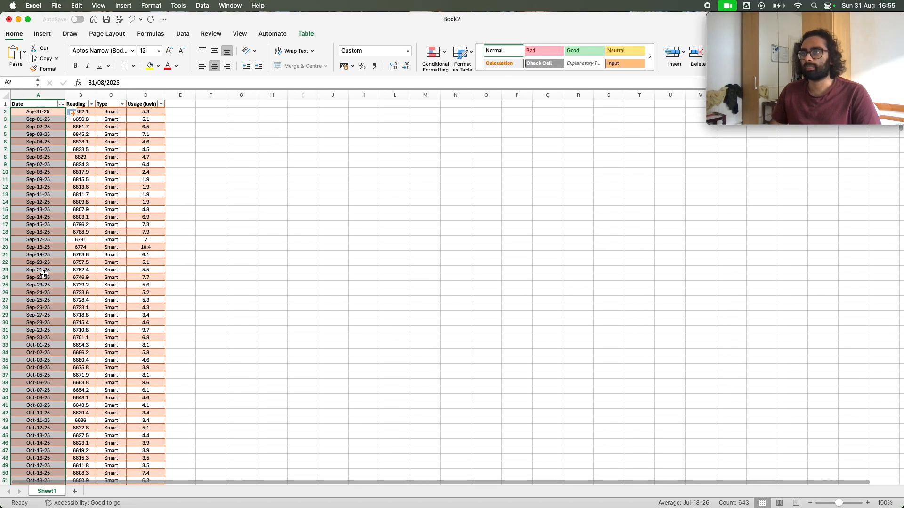
{"action": "scroll", "coordinate": [40, 266], "scroll_direction": "down", "scroll_amount": 5}
{"action": "scroll", "coordinate": [40, 255], "scroll_direction": "up", "scroll_amount": 5}
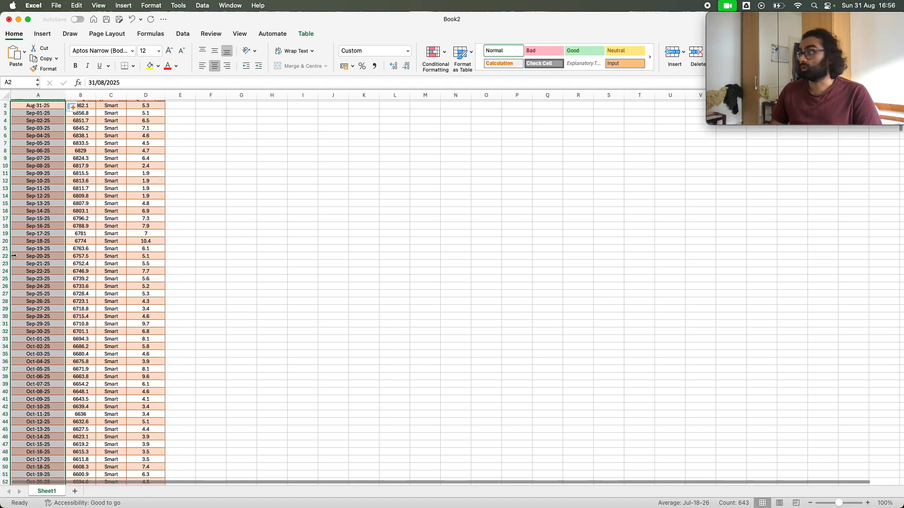
{"action": "scroll", "coordinate": [6, 255], "scroll_direction": "down", "scroll_amount": 4}
{"action": "scroll", "coordinate": [5, 256], "scroll_direction": "up", "scroll_amount": 5}
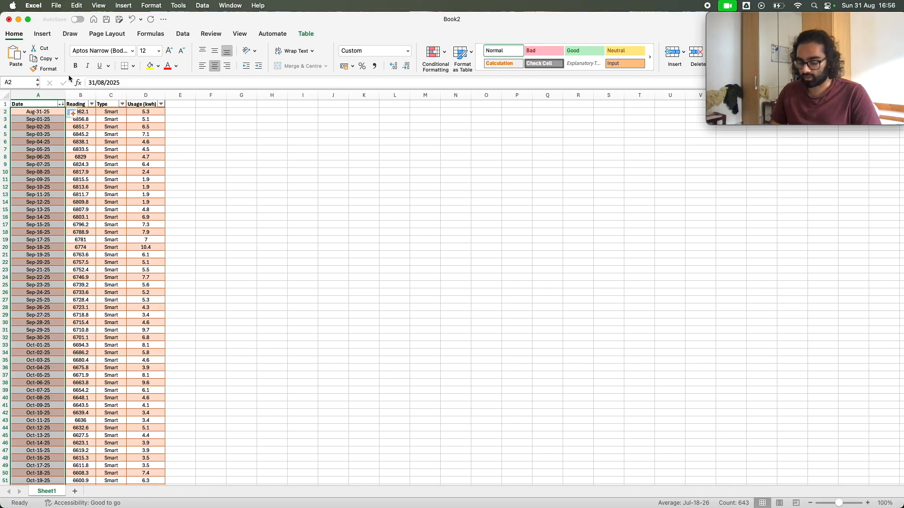
Undo the fill of the Date column and the format change in A2
{"action": "key", "text": "super+z"}
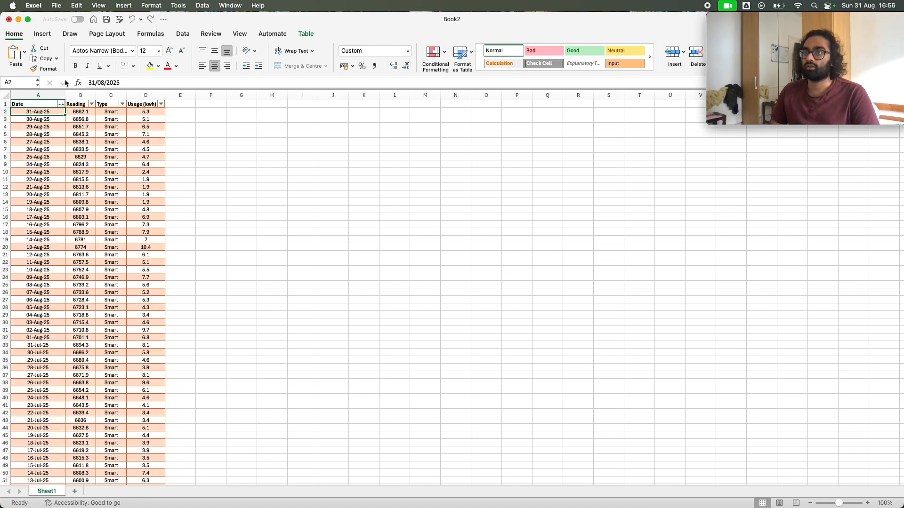
{"action": "left_click", "coordinate": [53, 125]}
{"action": "left_click", "coordinate": [52, 112]}
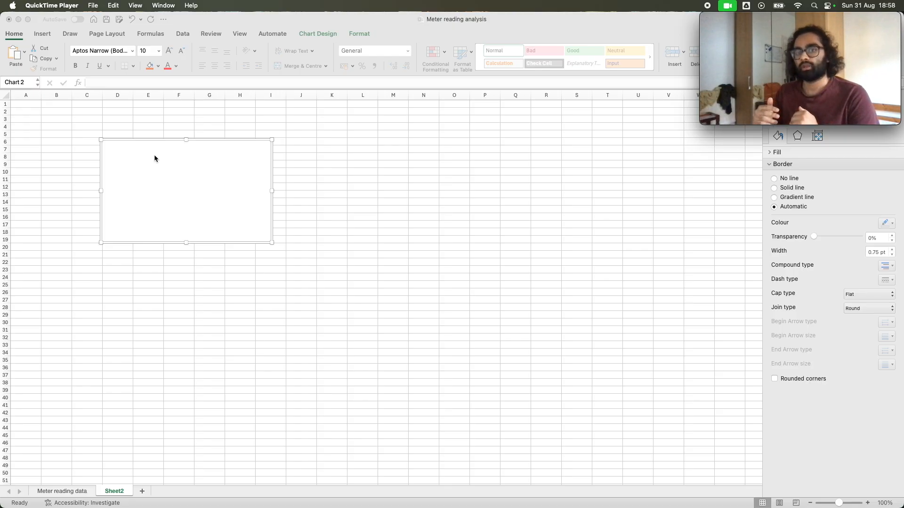
Replace the empty chart on Sheet2 with a new blank line chart placed over about C8 to I21
{"action": "left_click", "coordinate": [153, 139]}
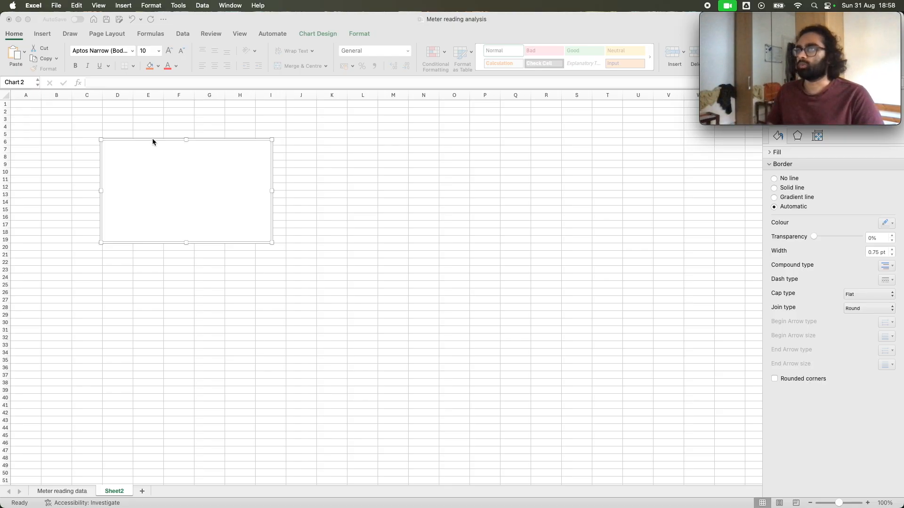
{"action": "key", "text": "Delete"}
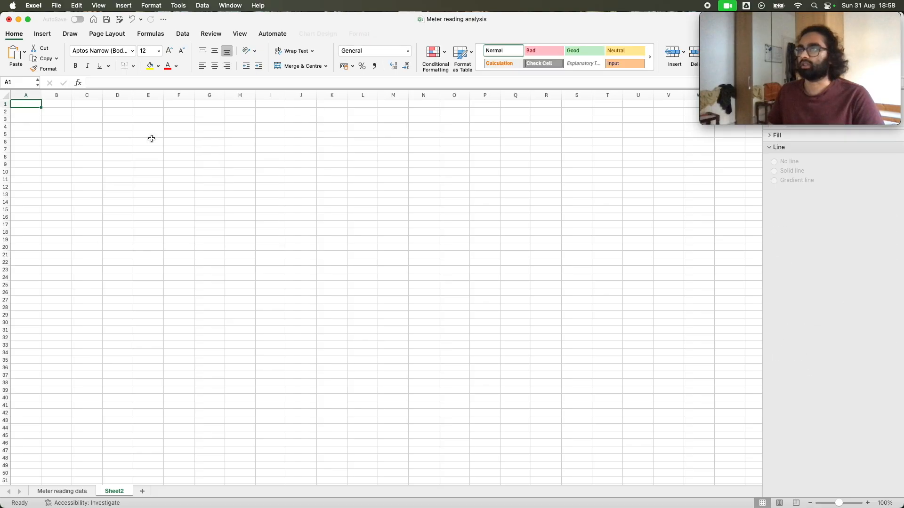
{"action": "left_click", "coordinate": [42, 35]}
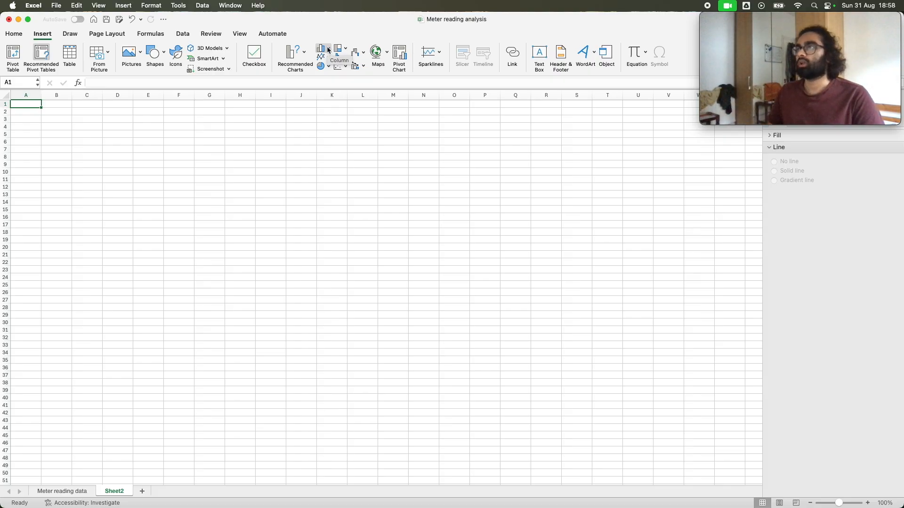
{"action": "left_click", "coordinate": [328, 49]}
{"action": "left_click", "coordinate": [328, 49]}
{"action": "left_click", "coordinate": [337, 57]}
{"action": "left_click", "coordinate": [337, 58]}
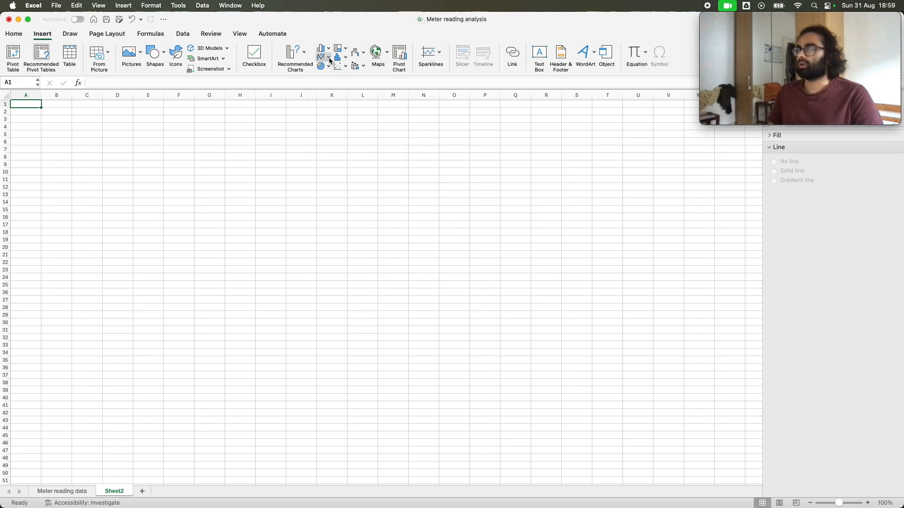
{"action": "left_click", "coordinate": [330, 58]}
{"action": "left_click", "coordinate": [356, 94]}
{"action": "left_click_drag", "start_coordinate": [347, 244], "coordinate": [141, 167]}
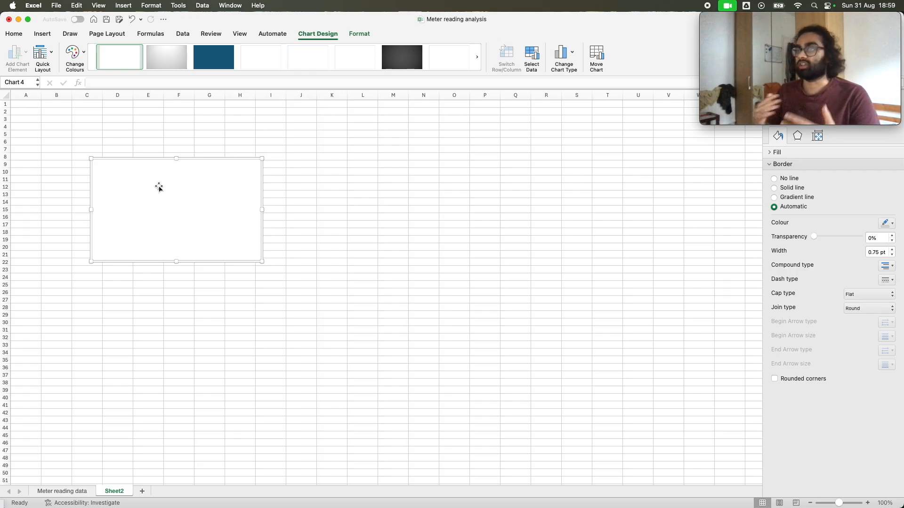
Add a data series named Readings to the blank chart's data source
{"action": "right_click", "coordinate": [184, 207]}
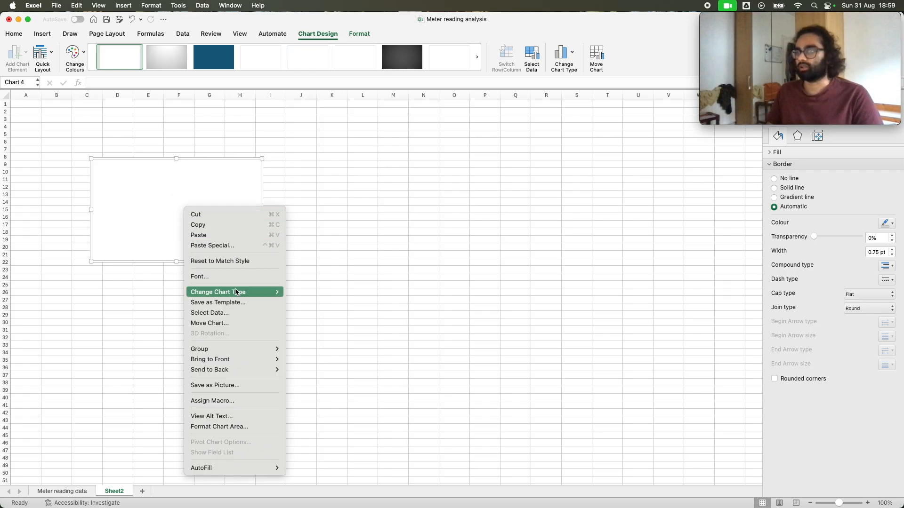
{"action": "mouse_move", "coordinate": [237, 292]}
{"action": "left_click", "coordinate": [245, 312]}
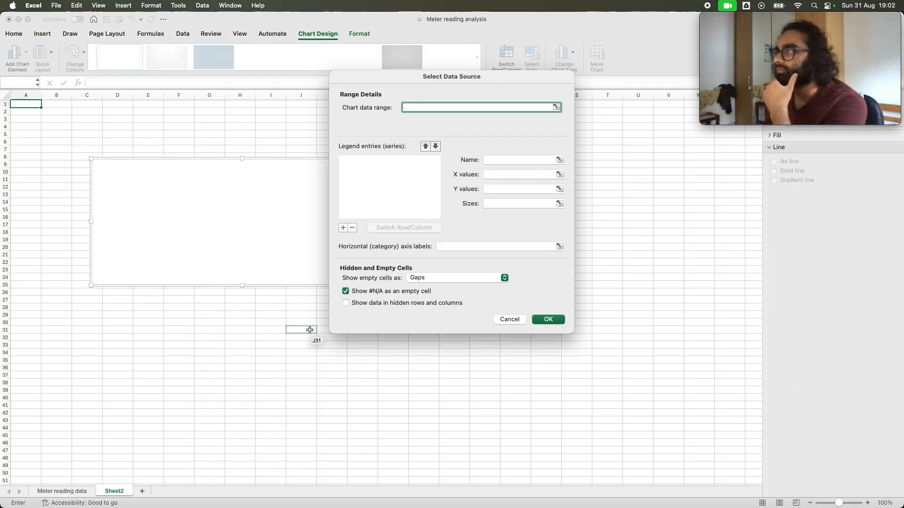
{"action": "left_click", "coordinate": [394, 193]}
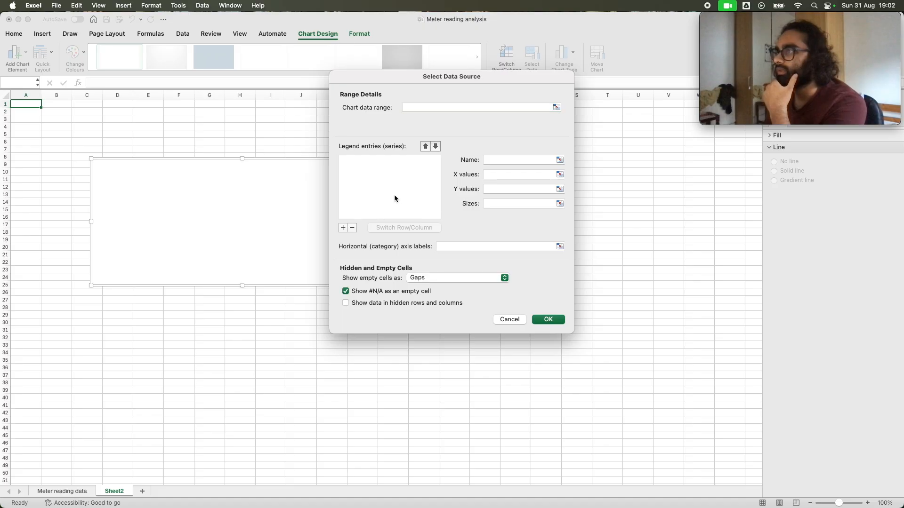
{"action": "left_click", "coordinate": [343, 226]}
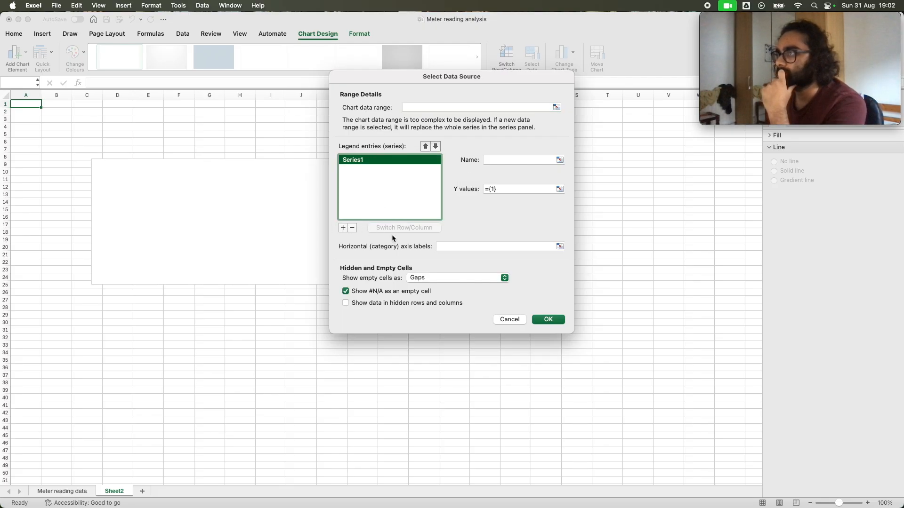
{"action": "left_click", "coordinate": [496, 160]}
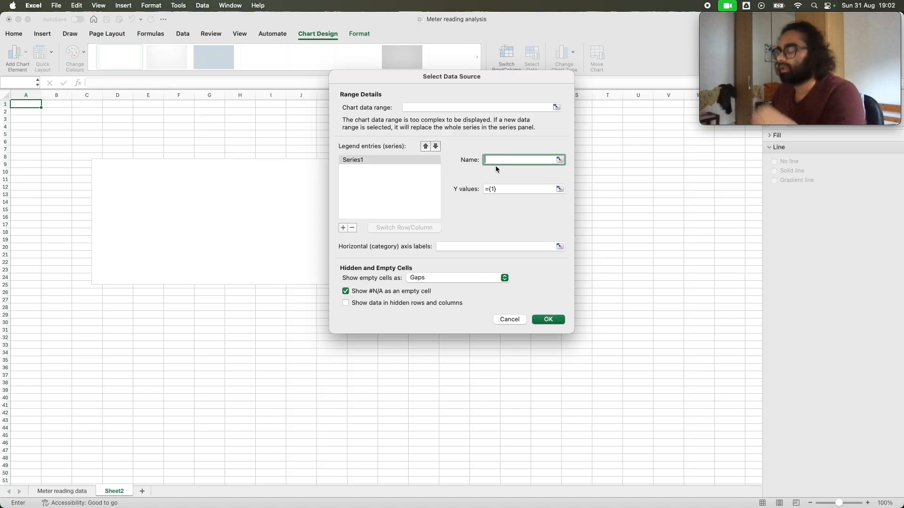
{"action": "type", "text": "Readings"}
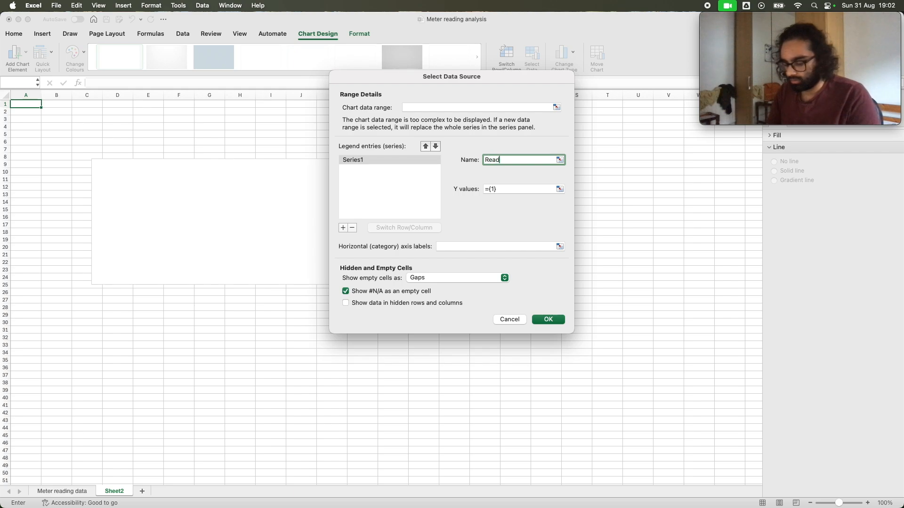
Set the Readings series' Y values to =MeterReadings[Reading], taking the Reading column header and removing the #Headers part of the reference
{"action": "left_click", "coordinate": [512, 192]}
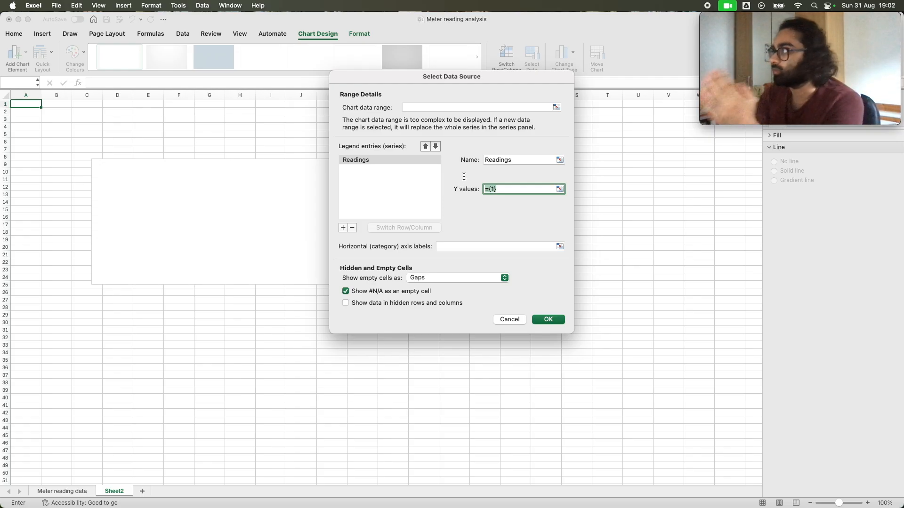
{"action": "left_click", "coordinate": [559, 189]}
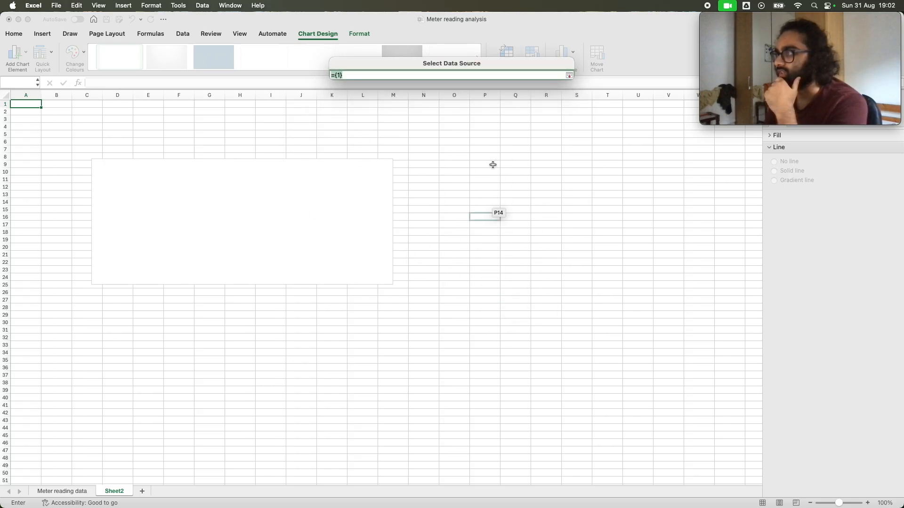
{"action": "left_click", "coordinate": [80, 491]}
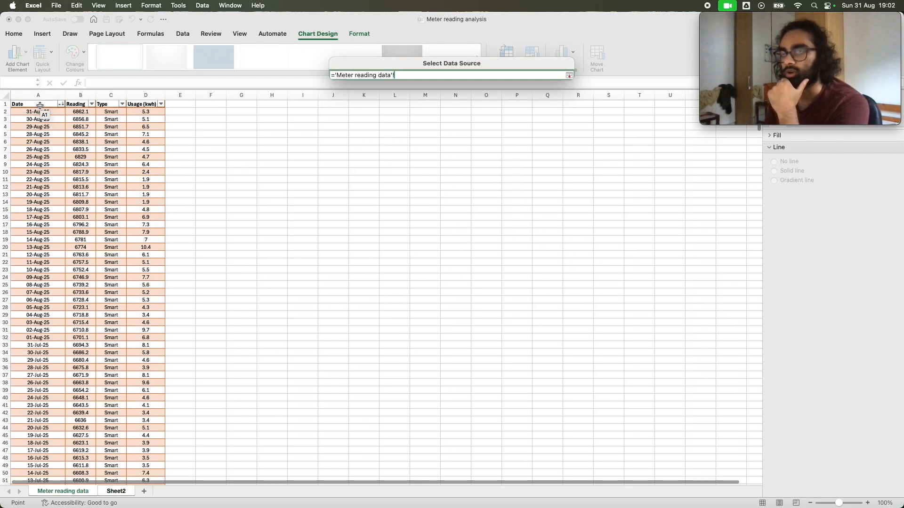
{"action": "left_click", "coordinate": [83, 104]}
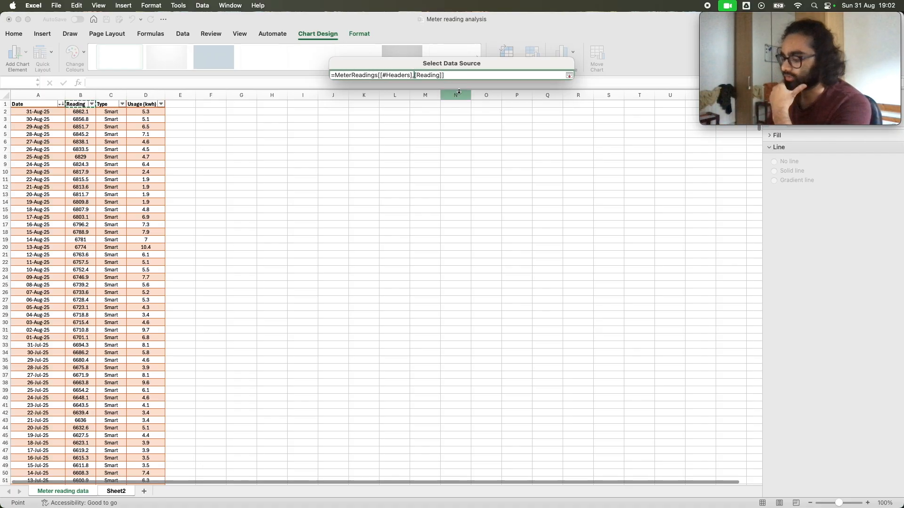
{"action": "key", "text": "shift+Left"}
{"action": "left_click", "coordinate": [435, 75]}
{"action": "key", "text": "BackSpace"}
{"action": "key", "text": "BackSpace"}
{"action": "key", "text": "BackSpace"}
{"action": "key", "text": "BackSpace"}
{"action": "key", "text": "BackSpace"}
{"action": "key", "text": "BackSpace"}
{"action": "key", "text": "BackSpace"}
{"action": "key", "text": "BackSpace"}
{"action": "key", "text": "BackSpace"}
{"action": "key", "text": "BackSpace"}
{"action": "key", "text": "BackSpace"}
{"action": "key", "text": "BackSpace"}
{"action": "key", "text": "BackSpace"}
{"action": "key", "text": "BackSpace"}
{"action": "key", "text": "BackSpace"}
{"action": "key", "text": "BackSpace"}
{"action": "key", "text": "BackSpace"}
{"action": "key", "text": "BackSpace"}
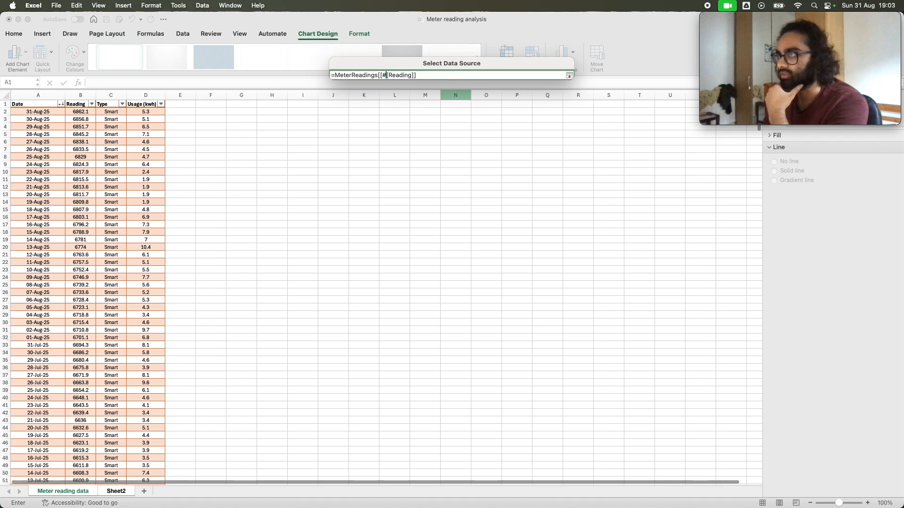
{"action": "key", "text": "BackSpace"}
{"action": "key", "text": "Right"}
{"action": "key", "text": "BackSpace"}
{"action": "key", "text": "BackSpace"}
{"action": "key", "text": "BackSpace"}
{"action": "key", "text": "BackSpace"}
{"action": "key", "text": "BackSpace"}
{"action": "key", "text": "BackSpace"}
{"action": "key", "text": "BackSpace"}
{"action": "key", "text": "BackSpace"}
{"action": "key", "text": "BackSpace"}
{"action": "key", "text": "BackSpace"}
{"action": "key", "text": "BackSpace"}
{"action": "key", "text": "BackSpace"}
{"action": "key", "text": "BackSpace"}
{"action": "key", "text": "BackSpace"}
{"action": "key", "text": "BackSpace"}
{"action": "key", "text": "BackSpace"}
{"action": "key", "text": "BackSpace"}
{"action": "key", "text": "BackSpace"}
{"action": "key", "text": "BackSpace"}
{"action": "key", "text": "BackSpace"}
{"action": "key", "text": "BackSpace"}
{"action": "key", "text": "BackSpace"}
{"action": "key", "text": "BackSpace"}
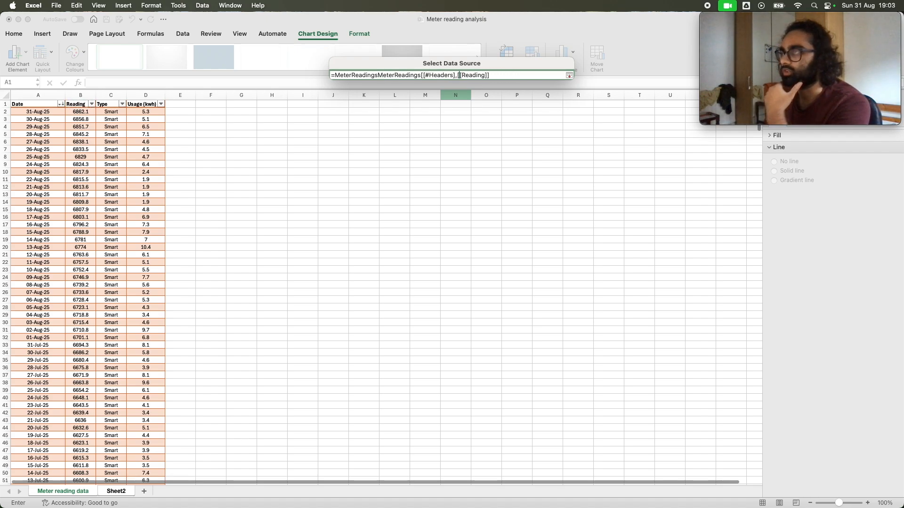
{"action": "key", "text": "BackSpace"}
{"action": "key", "text": "BackSpace"}
{"action": "key", "text": "BackSpace"}
{"action": "key", "text": "BackSpace"}
{"action": "key", "text": "BackSpace"}
{"action": "key", "text": "BackSpace"}
{"action": "key", "text": "BackSpace"}
{"action": "key", "text": "BackSpace"}
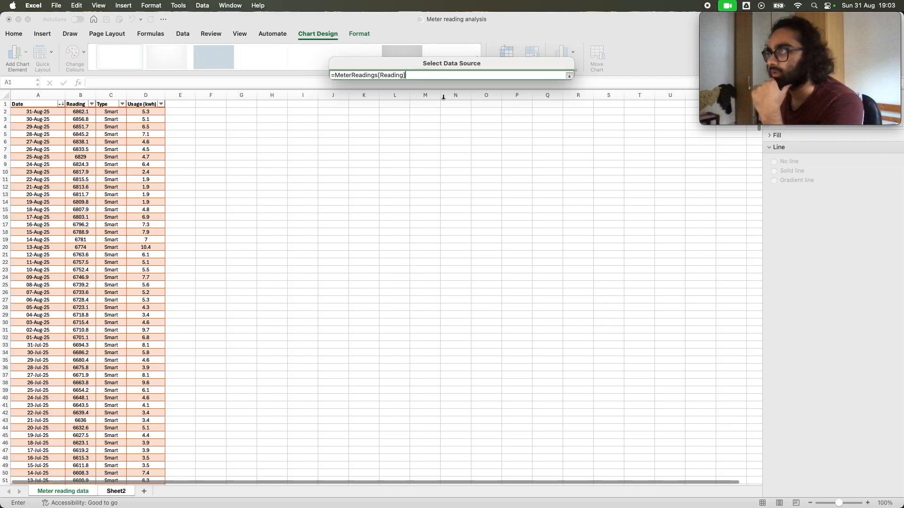
{"action": "left_click", "coordinate": [569, 75]}
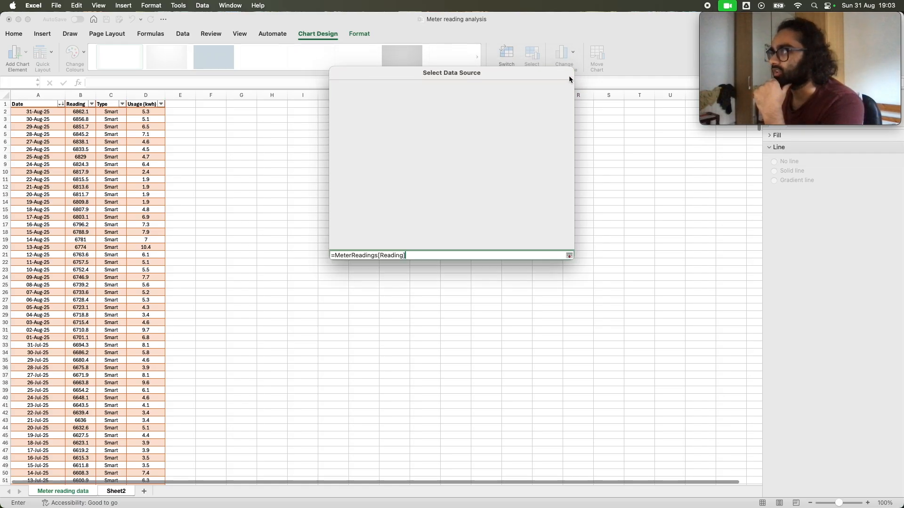
Set the horizontal axis labels to =MeterReadings[Date] and apply the data source to the chart
{"action": "left_click", "coordinate": [461, 245]}
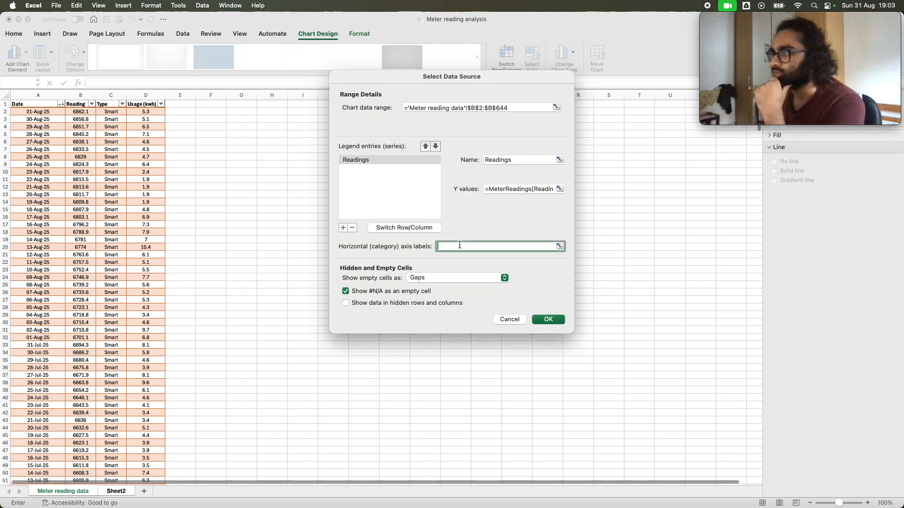
{"action": "left_click", "coordinate": [559, 248]}
{"action": "left_click", "coordinate": [29, 104]}
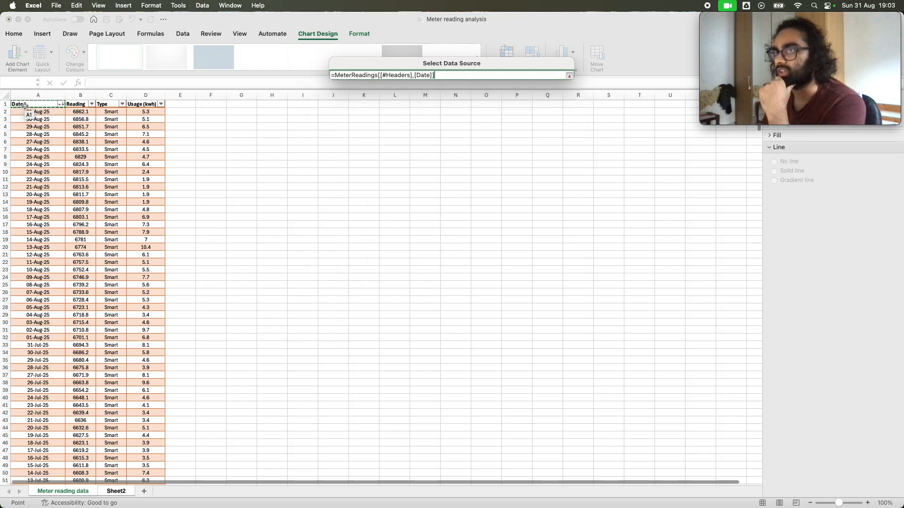
{"action": "left_click", "coordinate": [414, 77]}
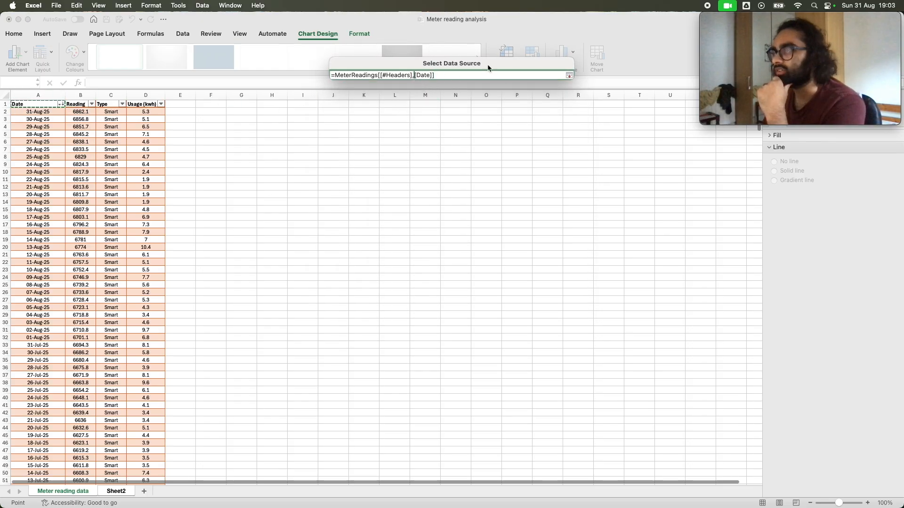
{"action": "key", "text": "BackSpace"}
{"action": "key", "text": "BackSpace"}
{"action": "key", "text": "BackSpace"}
{"action": "key", "text": "BackSpace"}
{"action": "key", "text": "BackSpace"}
{"action": "key", "text": "BackSpace"}
{"action": "key", "text": "BackSpace"}
{"action": "key", "text": "BackSpace"}
{"action": "key", "text": "BackSpace"}
{"action": "key", "text": "BackSpace"}
{"action": "key", "text": "BackSpace"}
{"action": "key", "text": "BackSpace"}
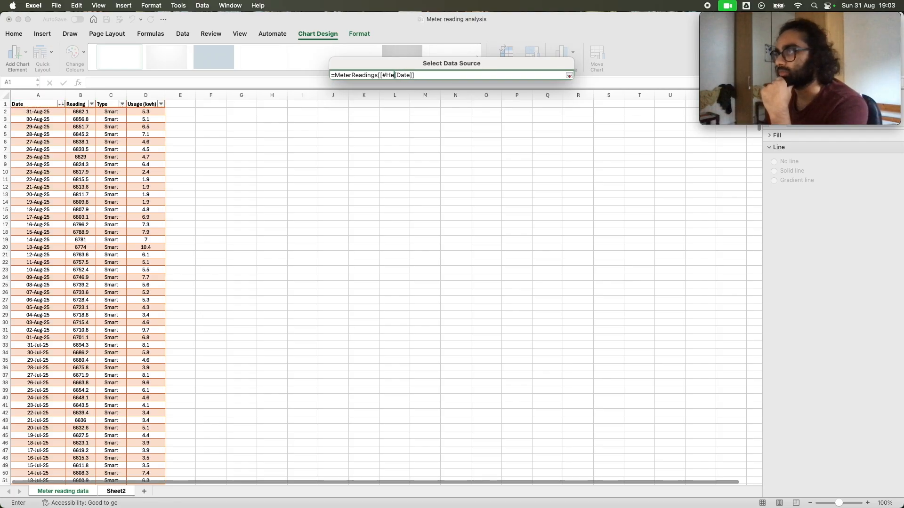
{"action": "key", "text": "End"}
{"action": "key", "text": "BackSpace"}
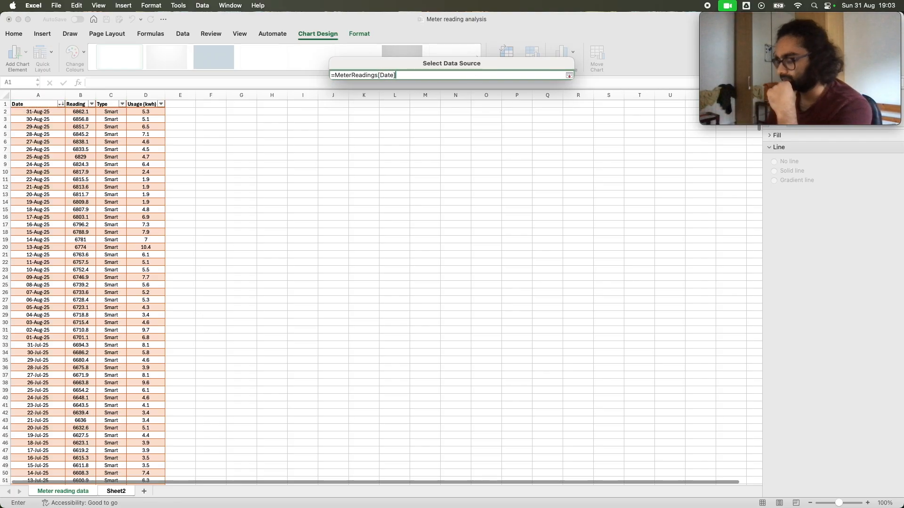
{"action": "left_click", "coordinate": [569, 76]}
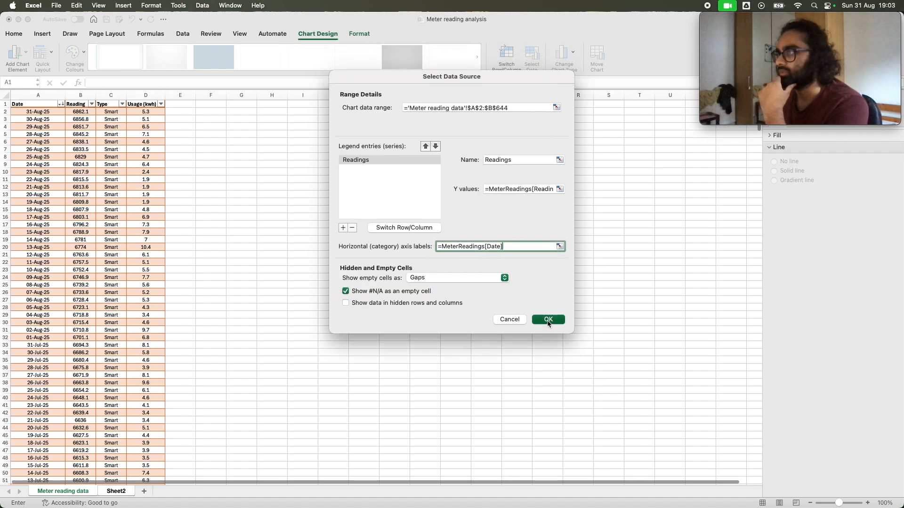
{"action": "left_click", "coordinate": [548, 320]}
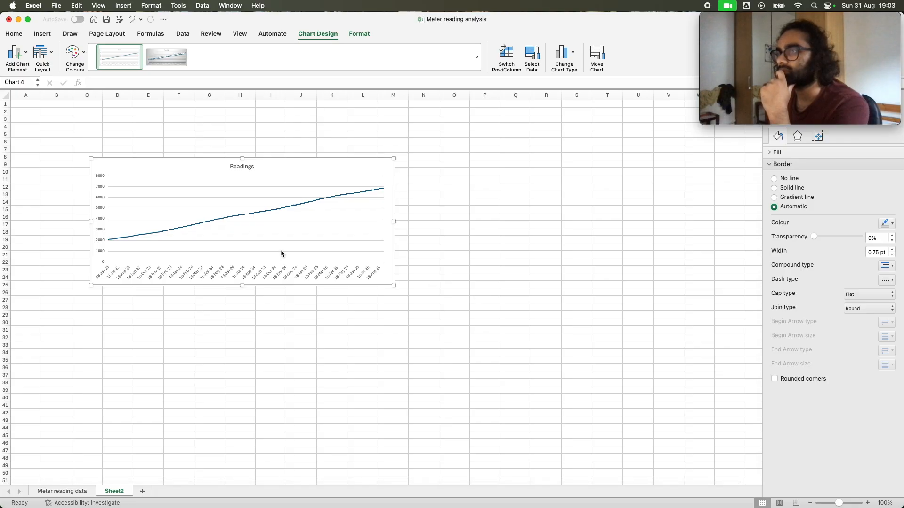
Enlarge the readings line chart on Sheet2 to cover about C3 to T40
{"action": "left_click_drag", "start_coordinate": [393, 286], "coordinate": [531, 355]}
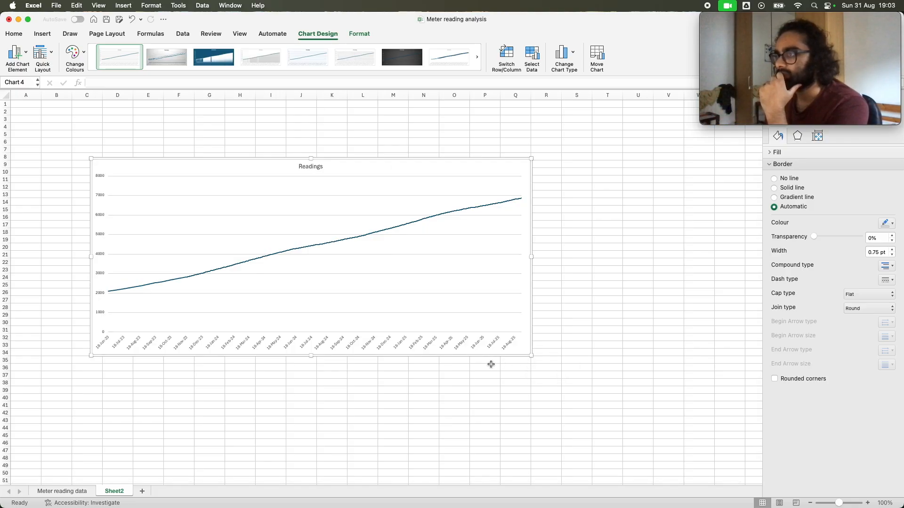
{"action": "left_click_drag", "start_coordinate": [311, 356], "coordinate": [314, 400]}
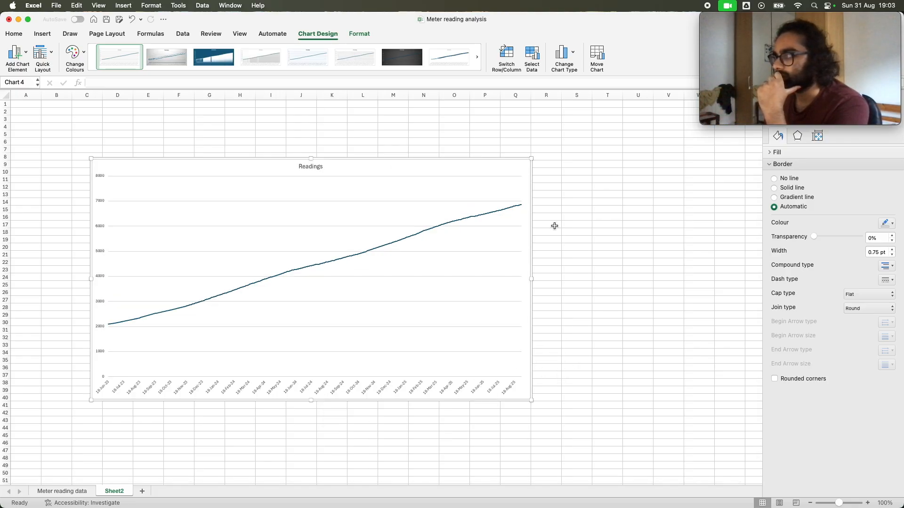
{"action": "left_click_drag", "start_coordinate": [531, 158], "coordinate": [598, 119]}
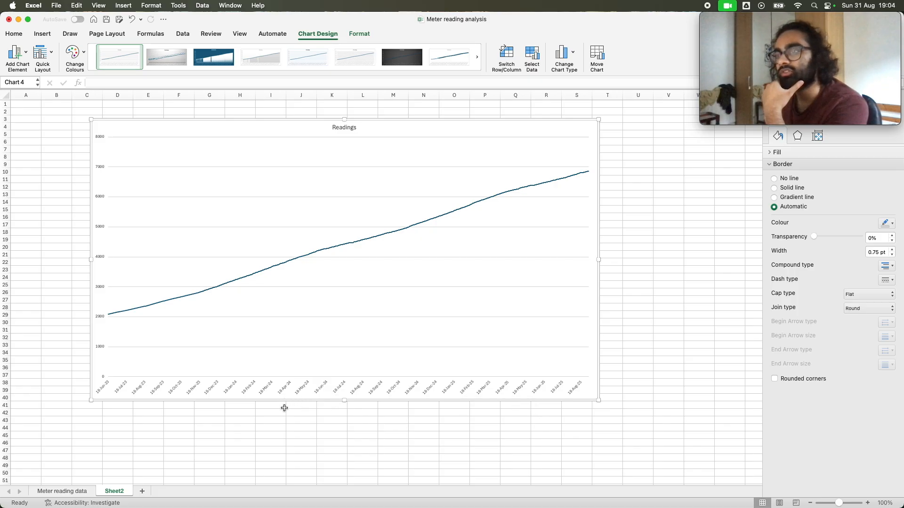
{"action": "left_click_drag", "start_coordinate": [92, 260], "coordinate": [79, 260]}
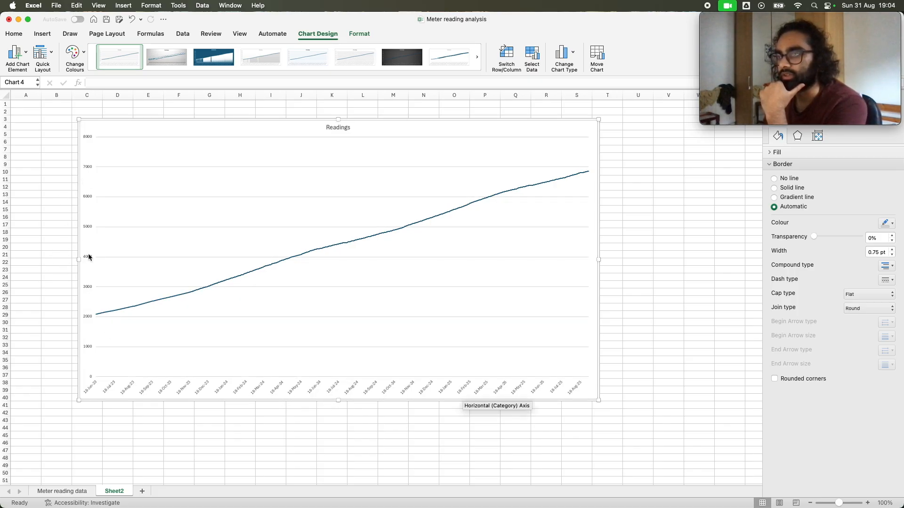
Change the chart title to Reading over time
{"action": "left_click", "coordinate": [339, 128]}
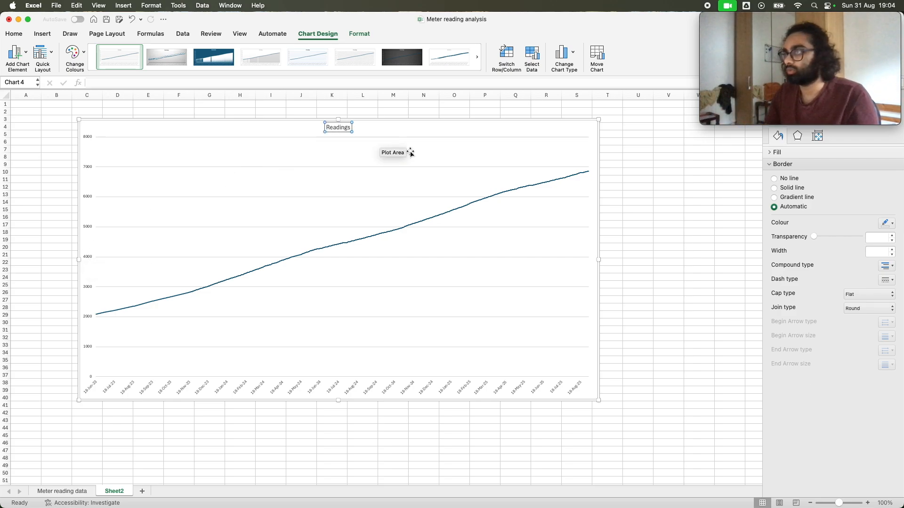
{"action": "key", "text": "BackSpace"}
{"action": "type", "text": "ove"}
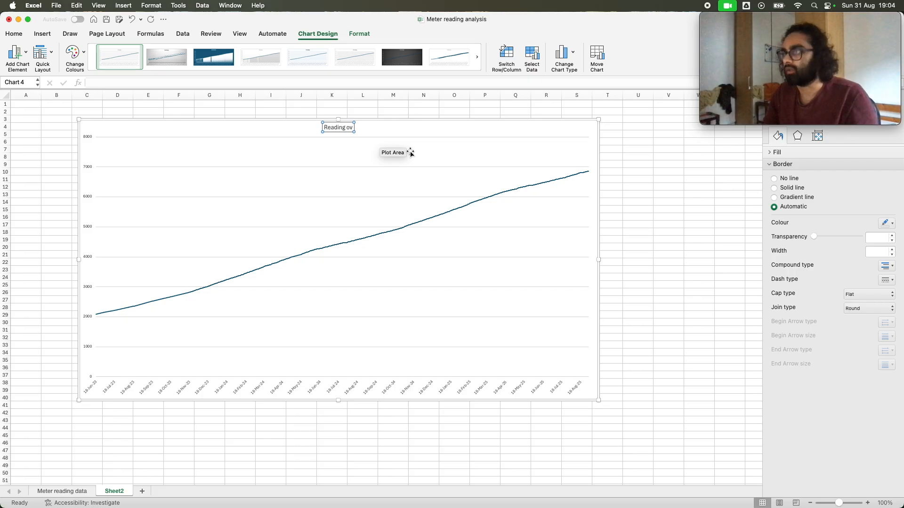
{"action": "type", "text": "r time"}
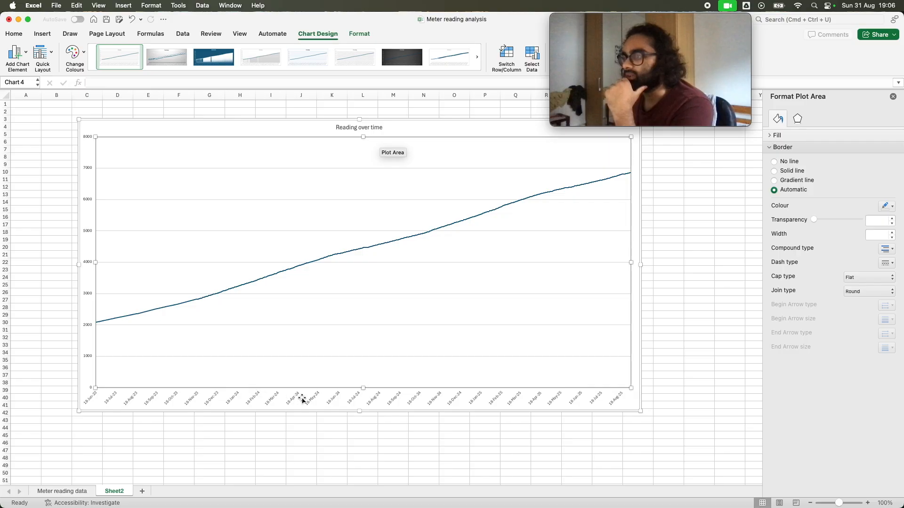
Add a primary horizontal axis title to the chart with the text Date
{"action": "left_click", "coordinate": [304, 400]}
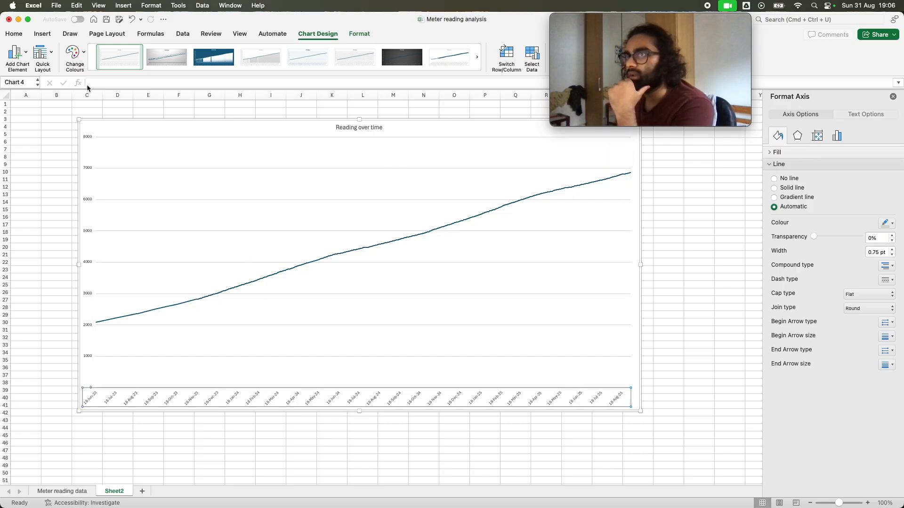
{"action": "left_click", "coordinate": [30, 58]}
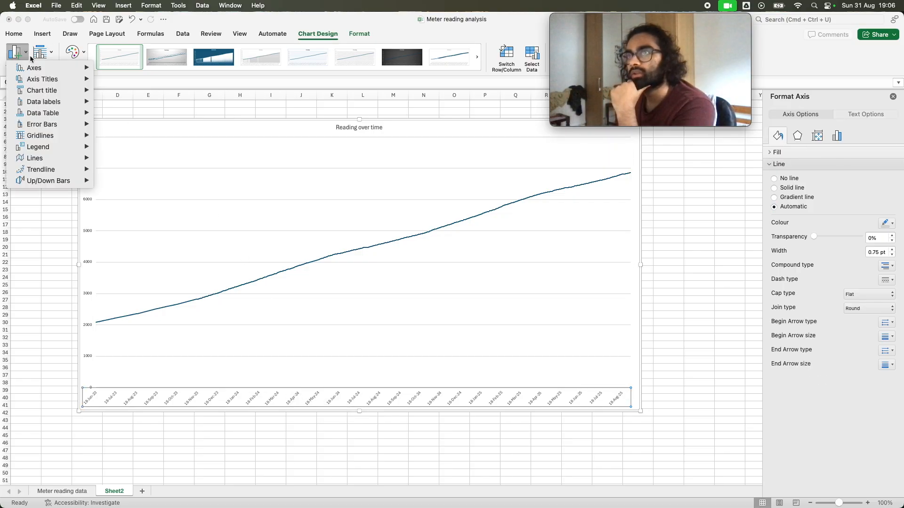
{"action": "mouse_move", "coordinate": [42, 79]}
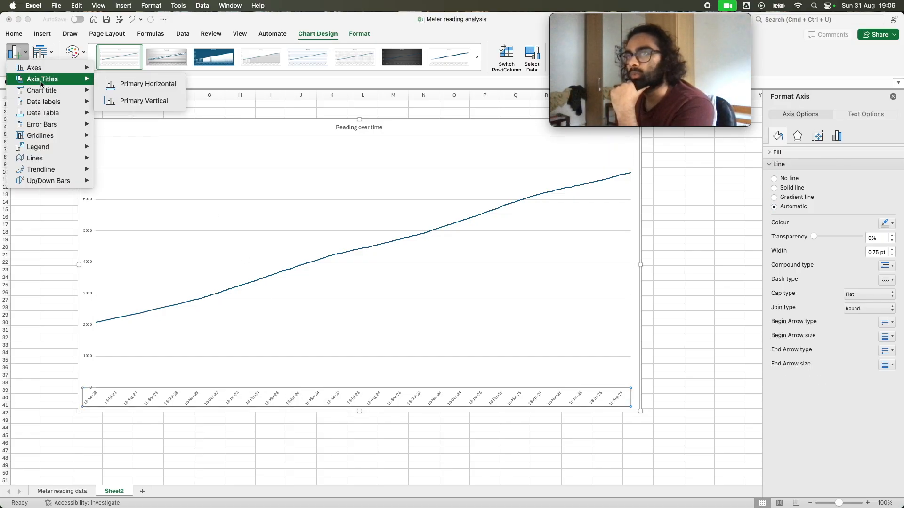
{"action": "left_click", "coordinate": [144, 84]}
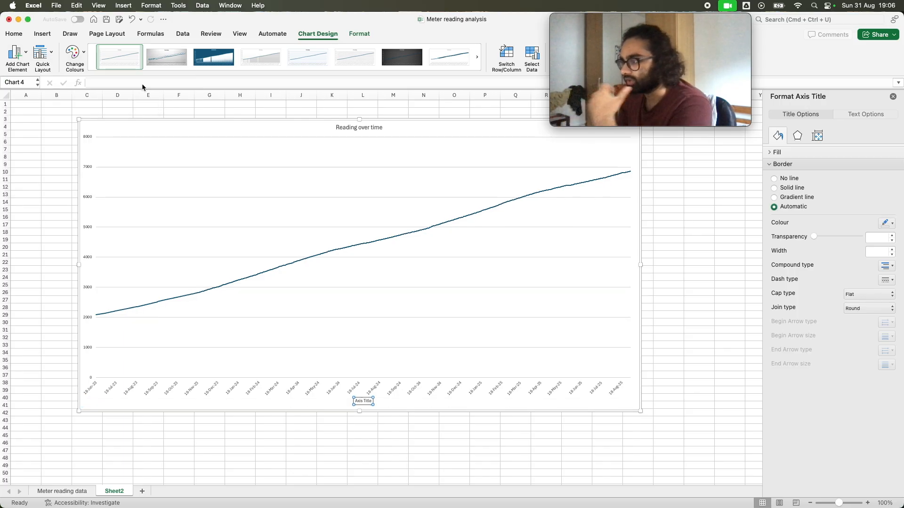
{"action": "triple_click", "coordinate": [365, 402]}
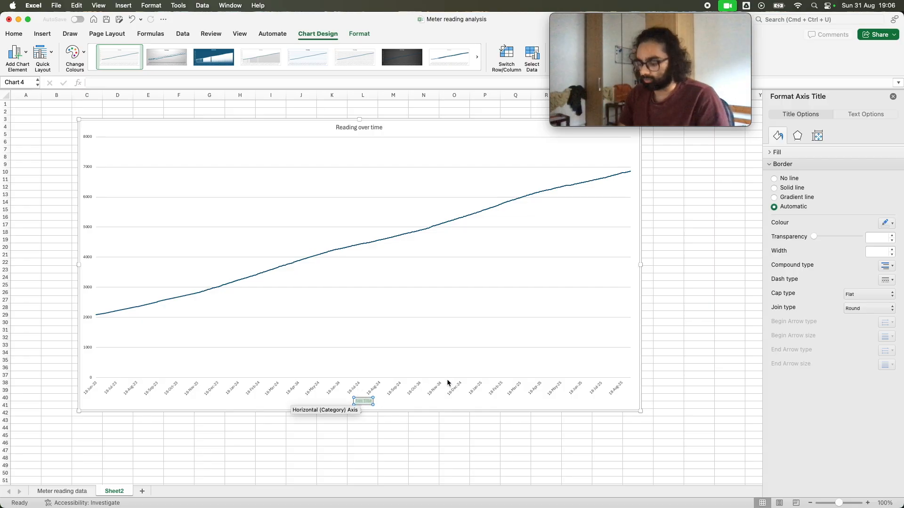
{"action": "type", "text": "Date"}
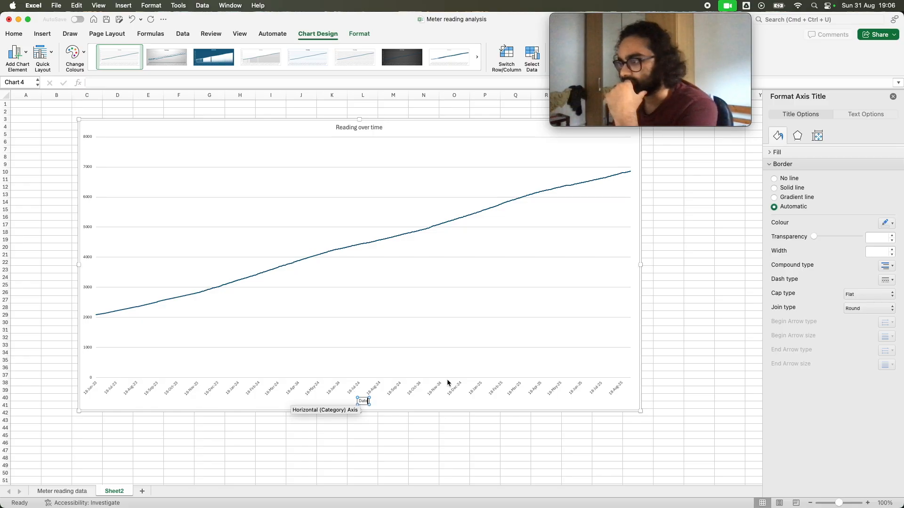
{"action": "left_click", "coordinate": [430, 410]}
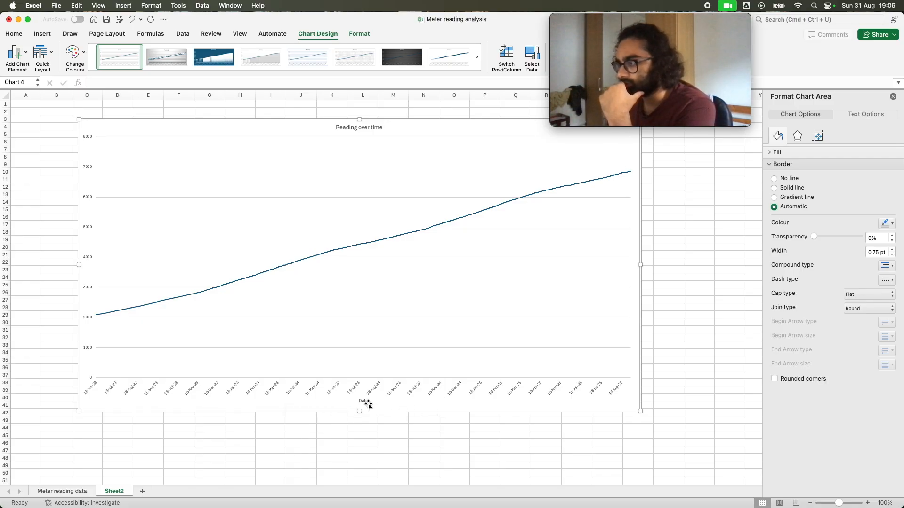
Increase the font size of the chart's Date axis title to 16
{"action": "left_click", "coordinate": [366, 402]}
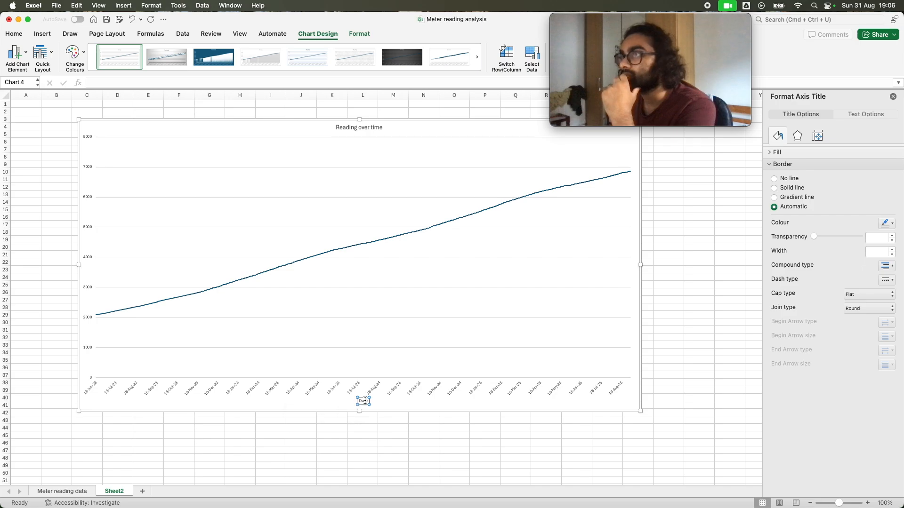
{"action": "left_click", "coordinate": [13, 34]}
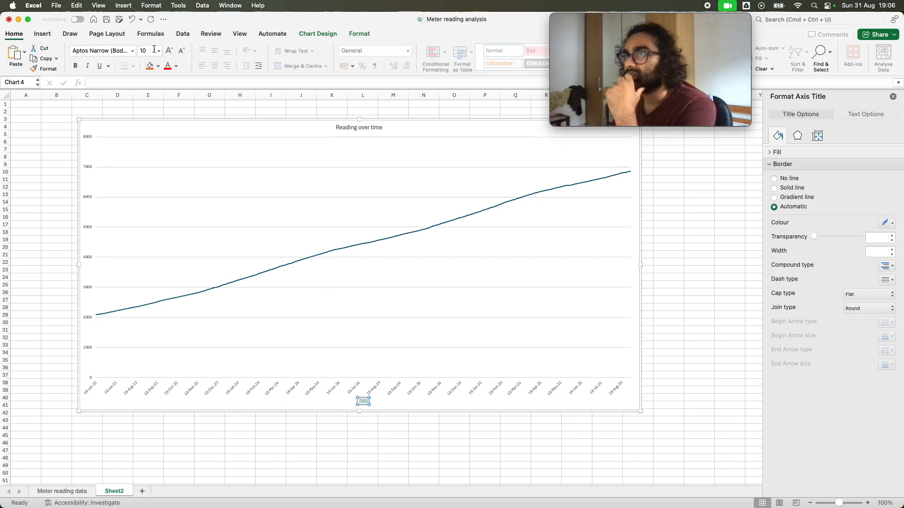
{"action": "left_click", "coordinate": [168, 50]}
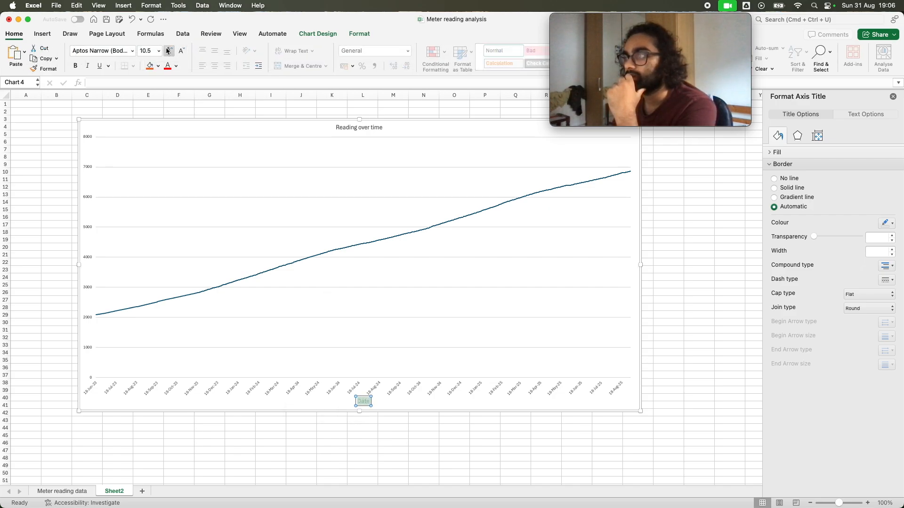
{"action": "left_click", "coordinate": [168, 51]}
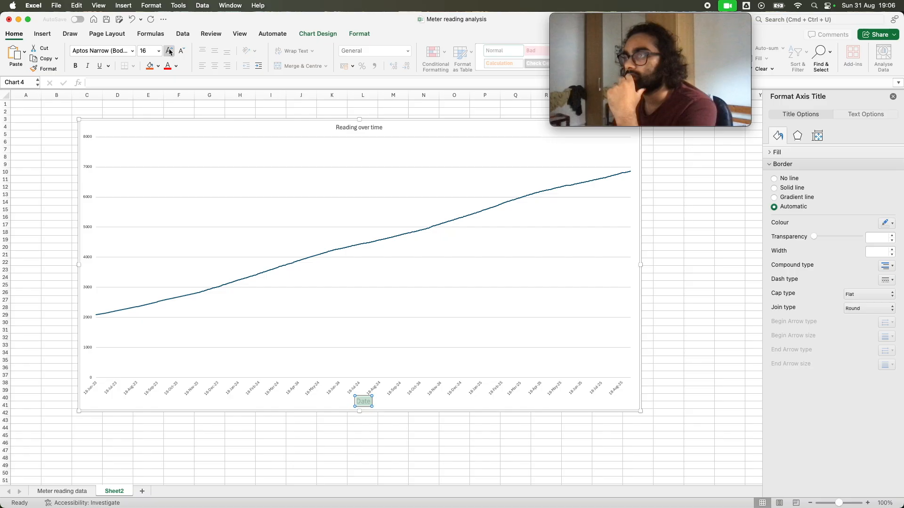
{"action": "left_click", "coordinate": [240, 271]}
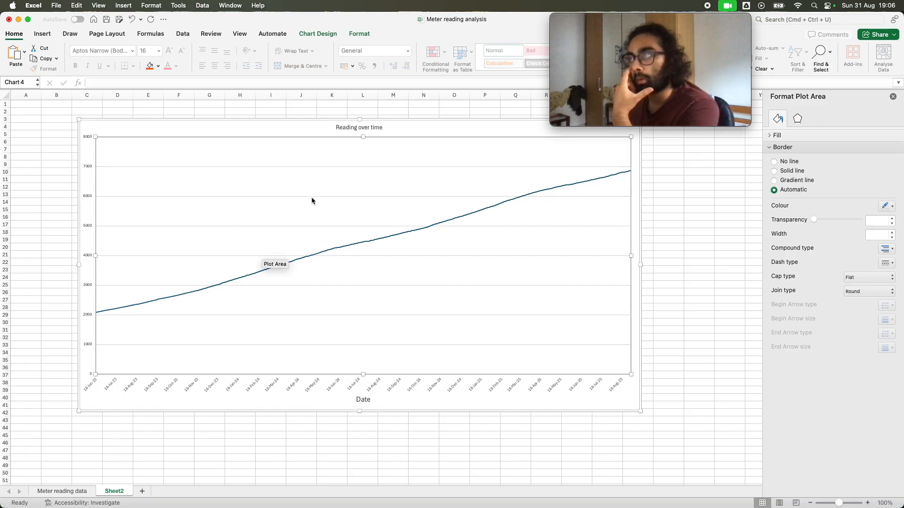
Reduce the font size of the chart's Date axis title to 12
{"action": "double_click", "coordinate": [355, 130]}
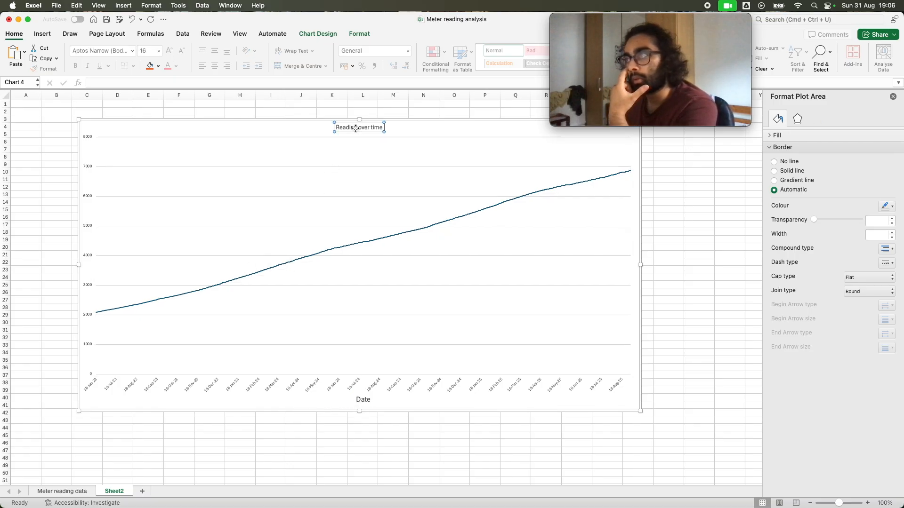
{"action": "left_click", "coordinate": [361, 399]}
{"action": "double_click", "coordinate": [363, 400]}
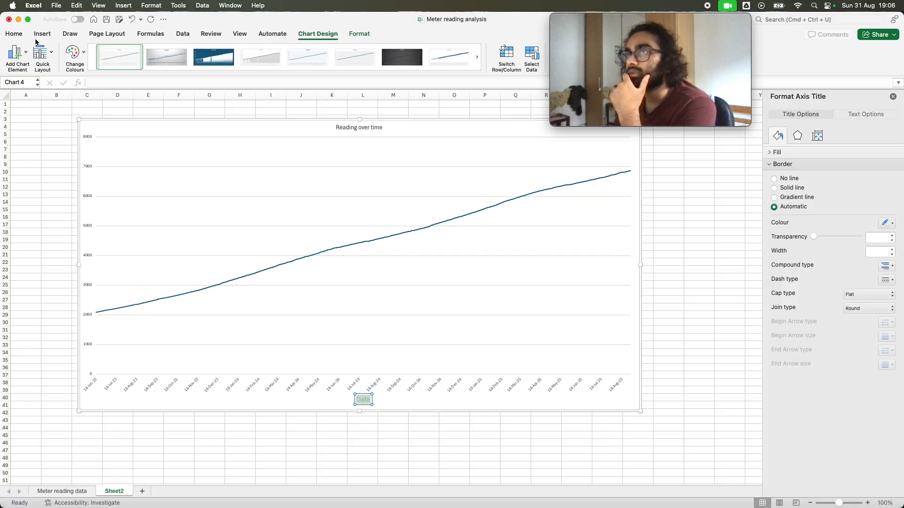
{"action": "left_click", "coordinate": [14, 33]}
{"action": "left_click", "coordinate": [185, 52]}
{"action": "left_click", "coordinate": [181, 52]}
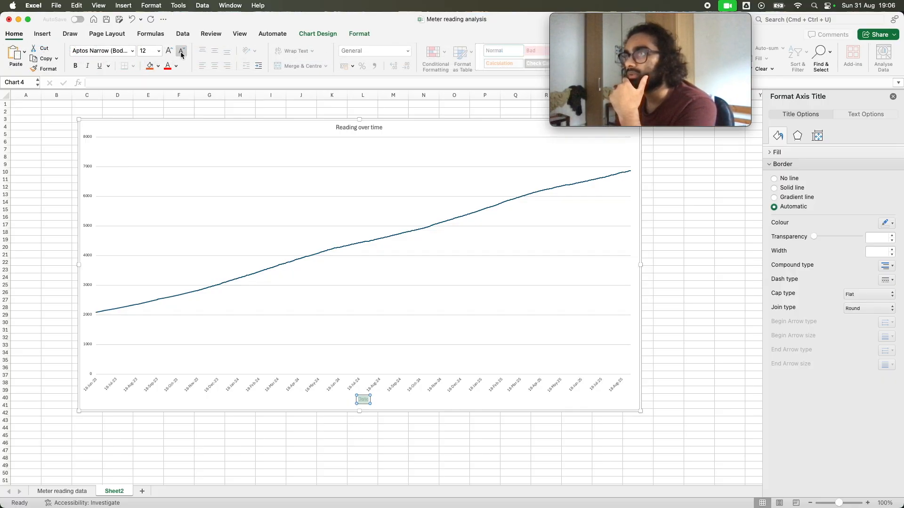
{"action": "left_click", "coordinate": [312, 172]}
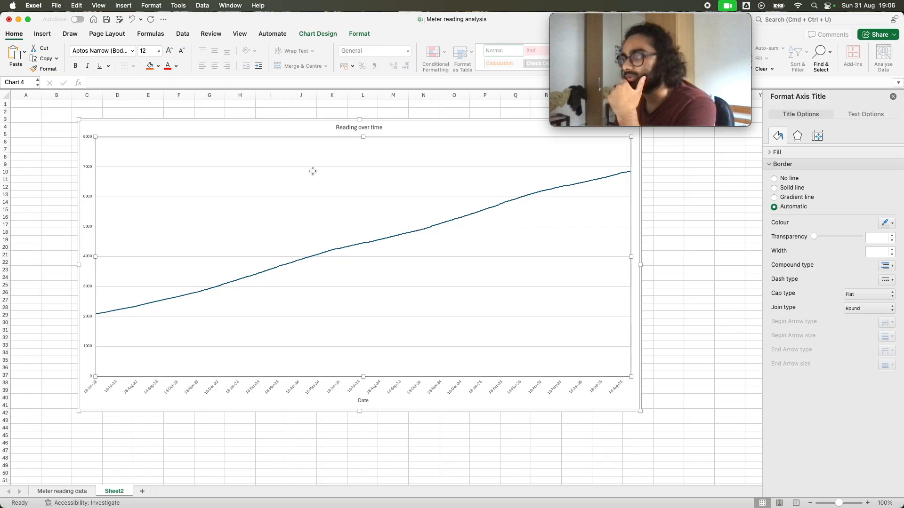
Increase the font size of the chart title Reading over time
{"action": "left_click", "coordinate": [361, 127]}
{"action": "triple_click", "coordinate": [361, 128]}
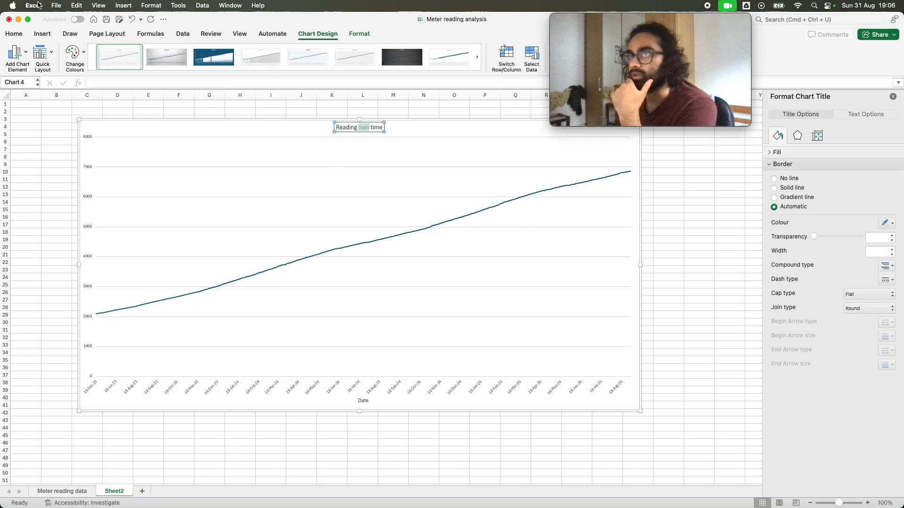
{"action": "left_click", "coordinate": [13, 33]}
{"action": "left_click", "coordinate": [88, 225]}
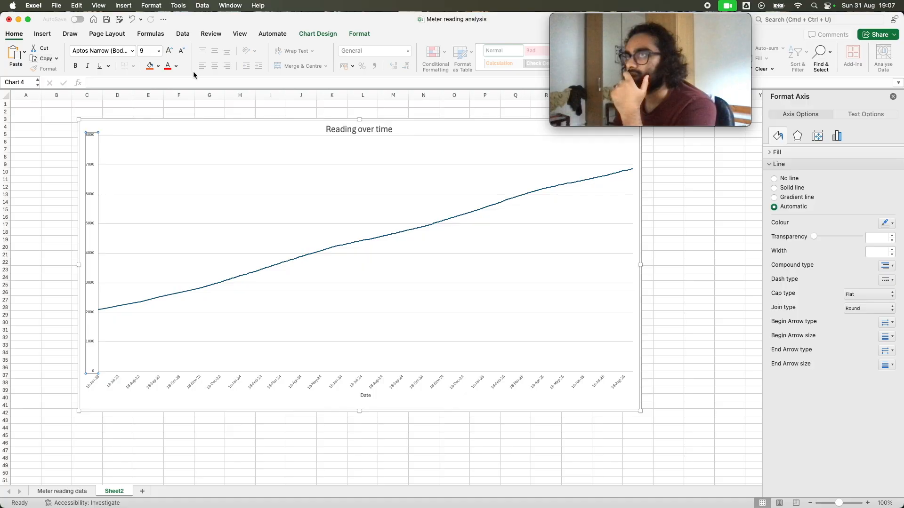
Add a primary vertical axis title to the chart with the text Reading
{"action": "left_click", "coordinate": [296, 140]}
{"action": "left_click", "coordinate": [318, 34]}
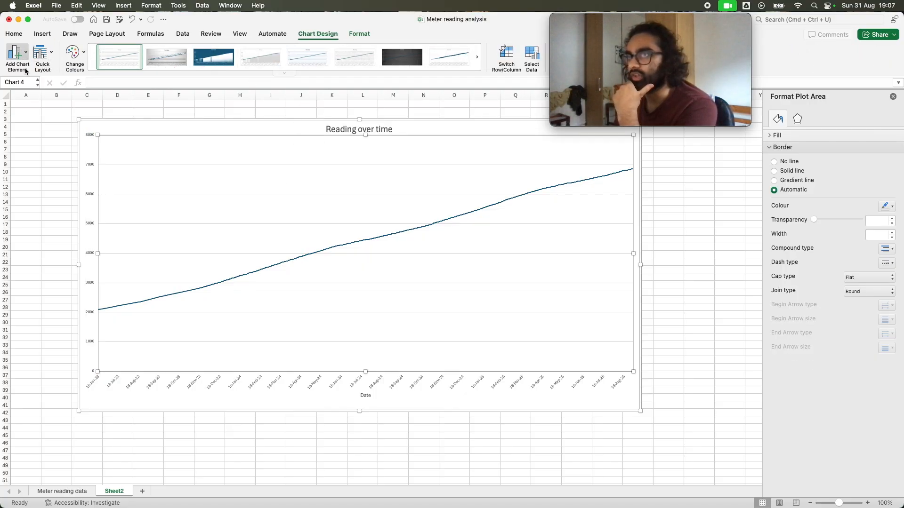
{"action": "left_click", "coordinate": [22, 51]}
{"action": "mouse_move", "coordinate": [75, 80]}
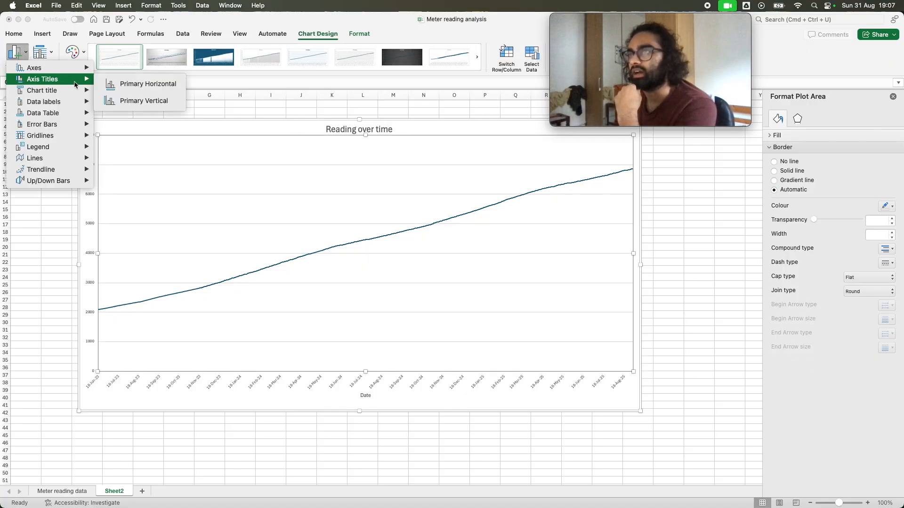
{"action": "left_click", "coordinate": [117, 84]}
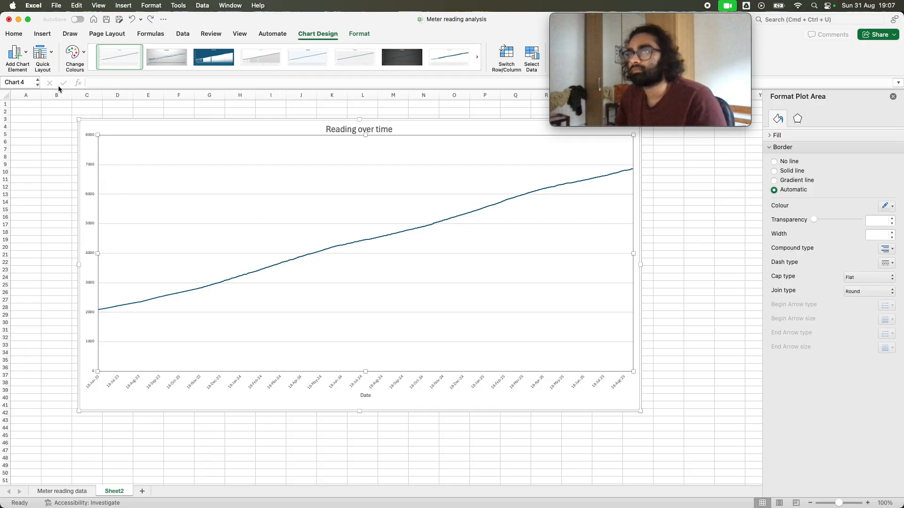
{"action": "left_click", "coordinate": [17, 52]}
{"action": "mouse_move", "coordinate": [50, 95]}
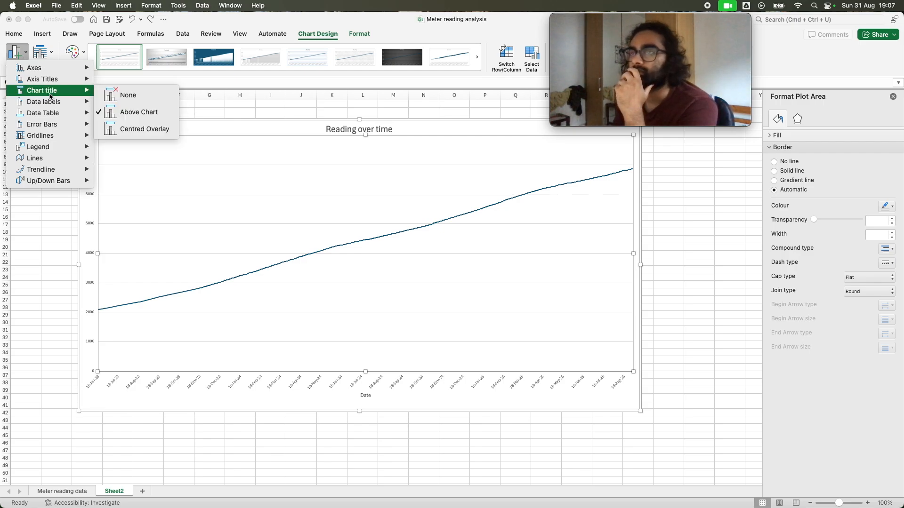
{"action": "mouse_move", "coordinate": [52, 79]}
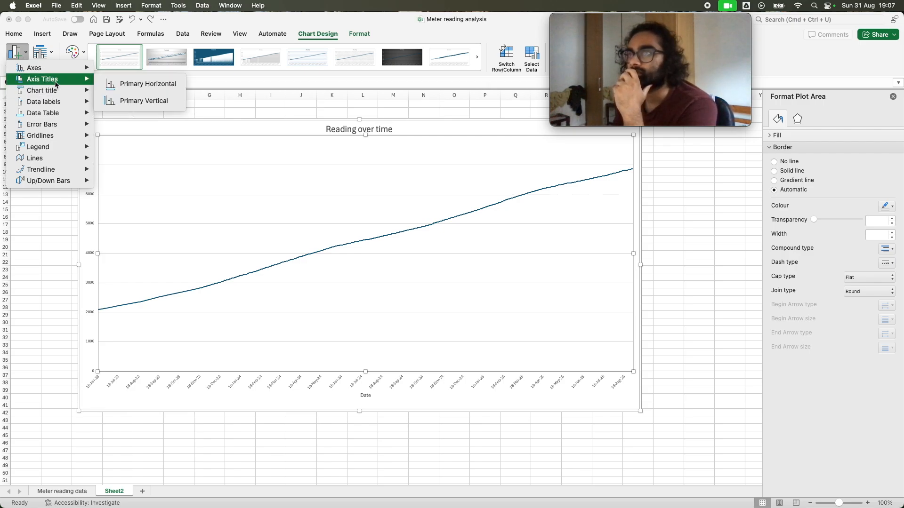
{"action": "left_click", "coordinate": [164, 101]}
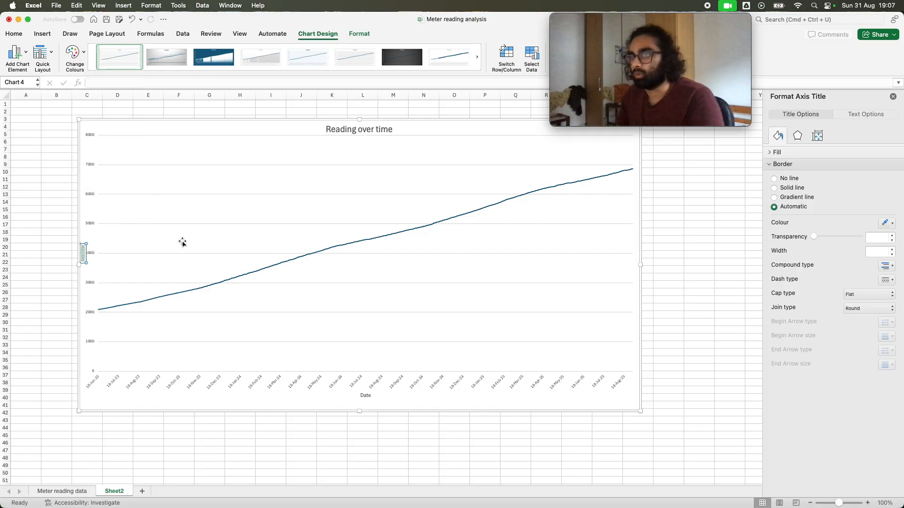
{"action": "type", "text": "Rea"}
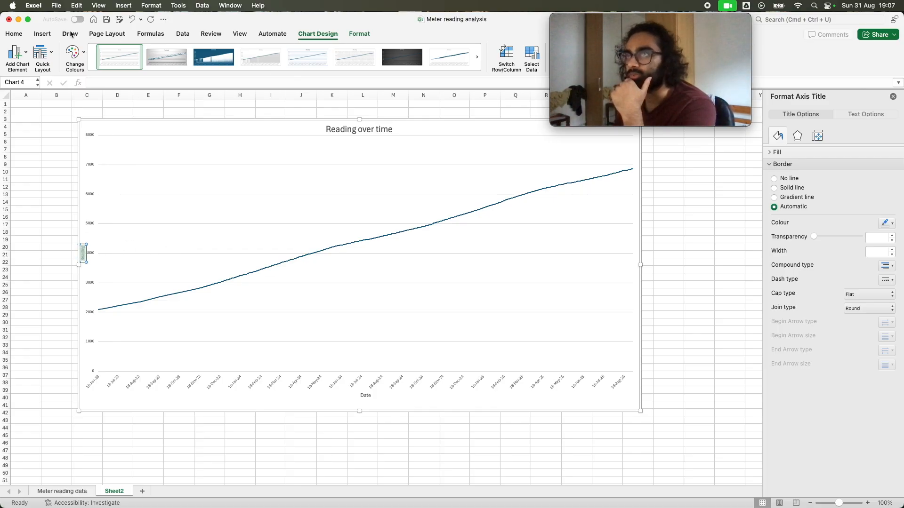
Increase the font size of the Reading axis title to 11
{"action": "left_click", "coordinate": [14, 34]}
{"action": "left_click", "coordinate": [169, 51]}
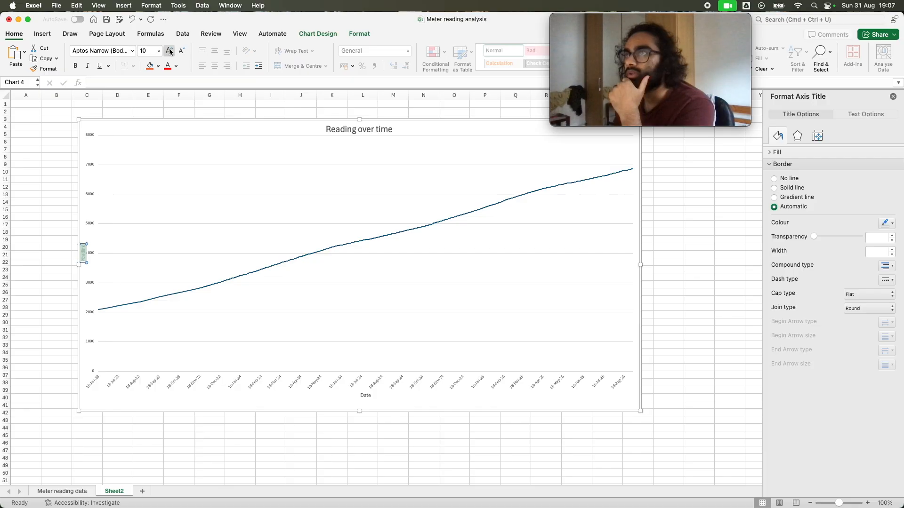
{"action": "left_click", "coordinate": [169, 50]}
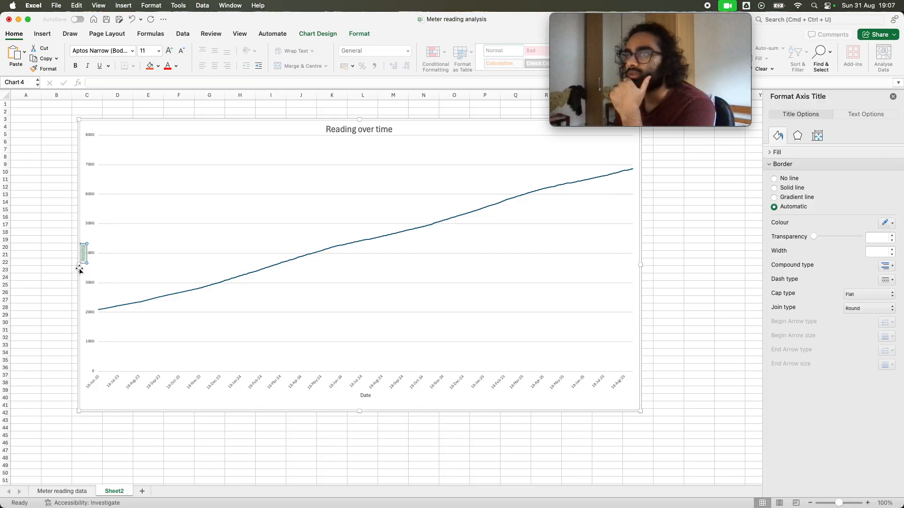
Resize the chart so its left edge extends into column B and its lower edge ends at about row 40
{"action": "left_click_drag", "start_coordinate": [79, 269], "coordinate": [53, 266]}
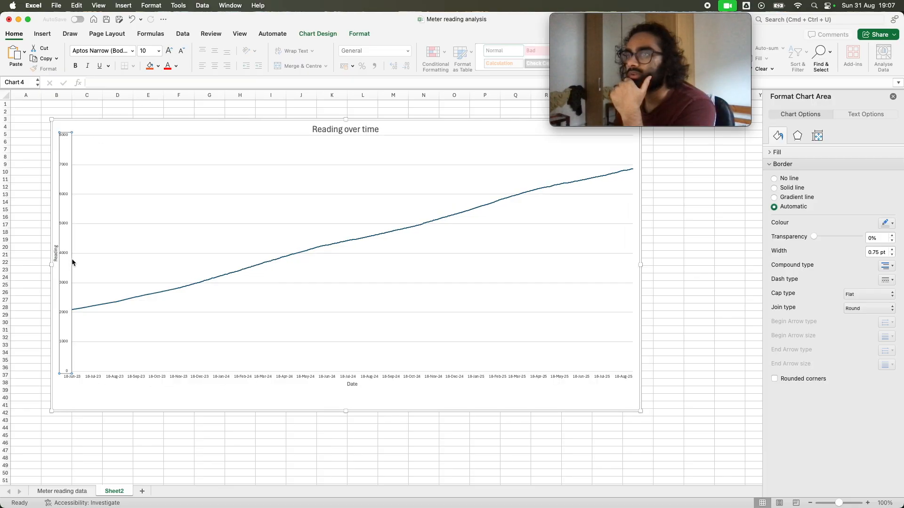
{"action": "left_click", "coordinate": [72, 253]}
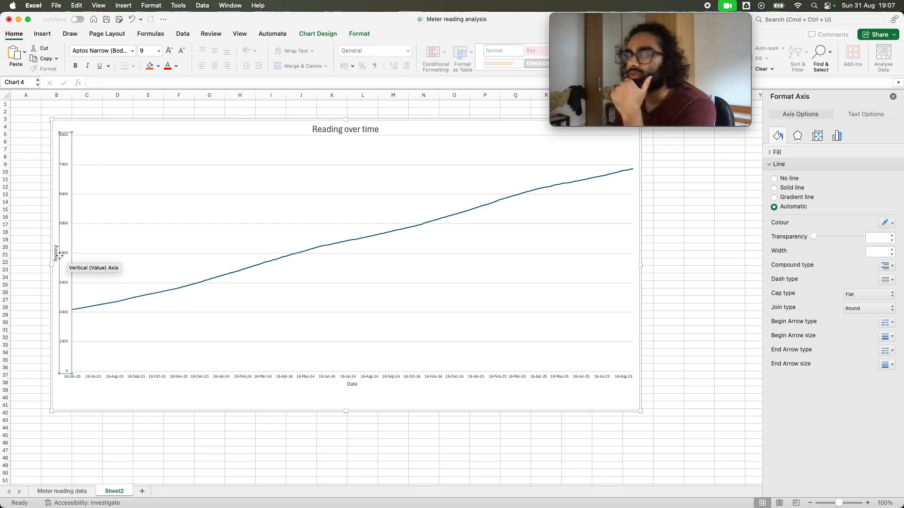
{"action": "left_click", "coordinate": [55, 253]}
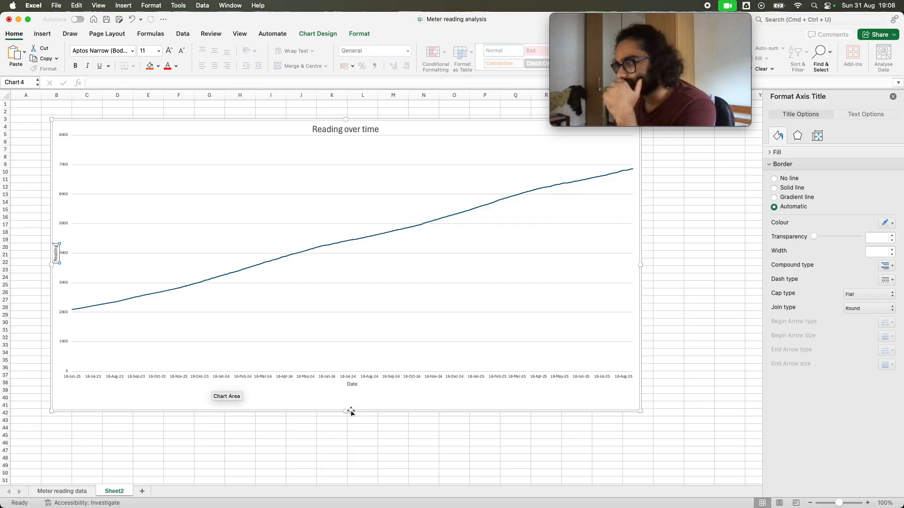
{"action": "left_click_drag", "start_coordinate": [346, 410], "coordinate": [347, 398]}
Resize the plot area, moving its left edge inward and extending its lower edge towards the chart border
{"action": "left_click", "coordinate": [351, 367]}
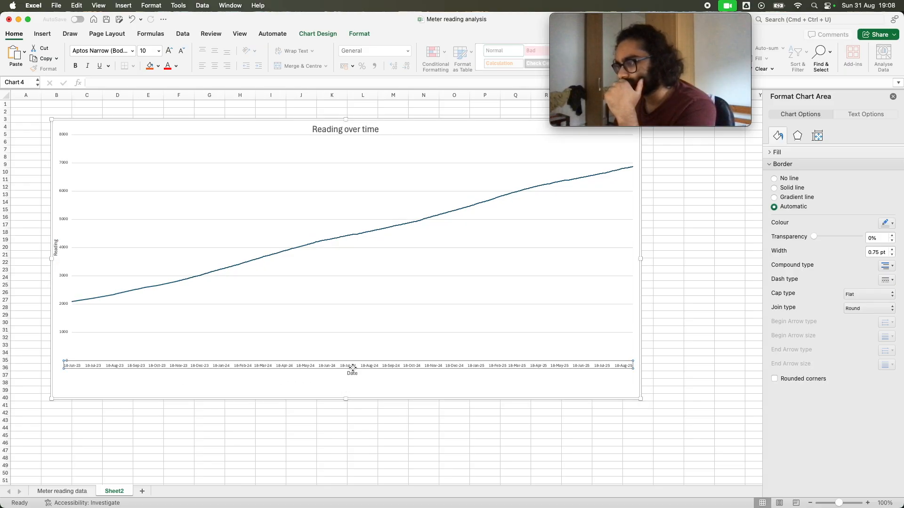
{"action": "left_click", "coordinate": [344, 338]}
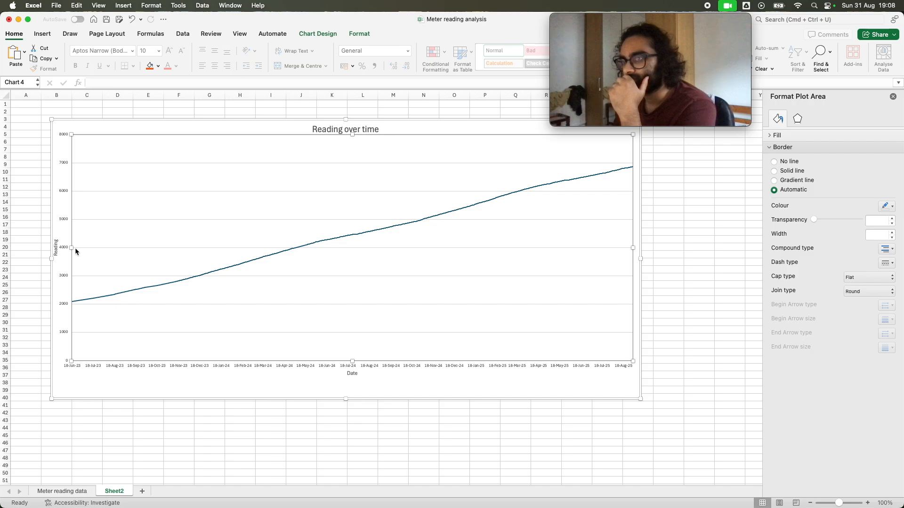
{"action": "left_click_drag", "start_coordinate": [78, 250], "coordinate": [84, 250]}
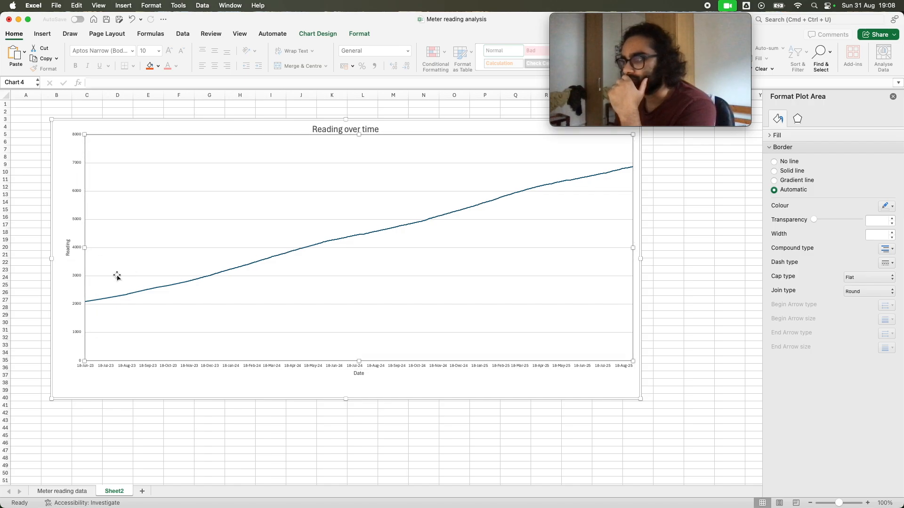
{"action": "left_click_drag", "start_coordinate": [359, 361], "coordinate": [361, 377]}
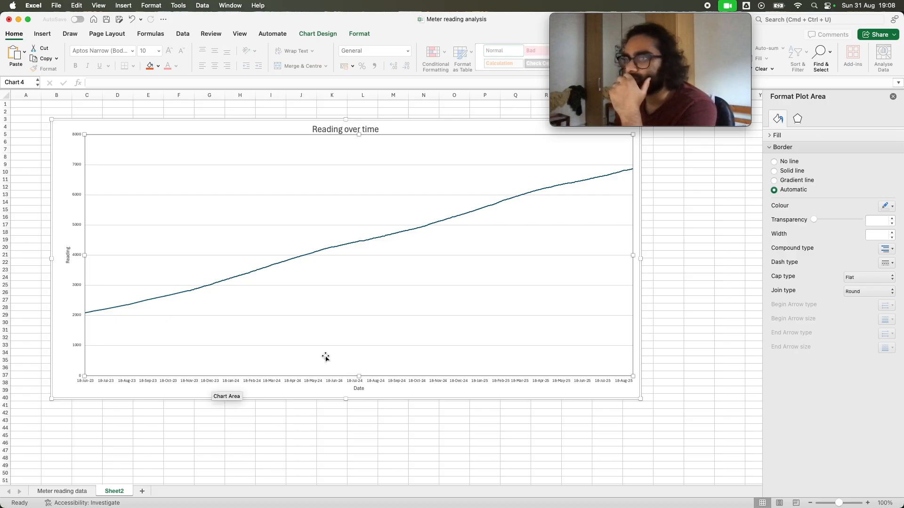
Move the Reading axis title slightly left, away from the vertical axis values
{"action": "left_click", "coordinate": [65, 254]}
{"action": "left_click_drag", "start_coordinate": [65, 255], "coordinate": [59, 256]}
{"action": "left_click", "coordinate": [74, 258]}
{"action": "left_click", "coordinate": [65, 257]}
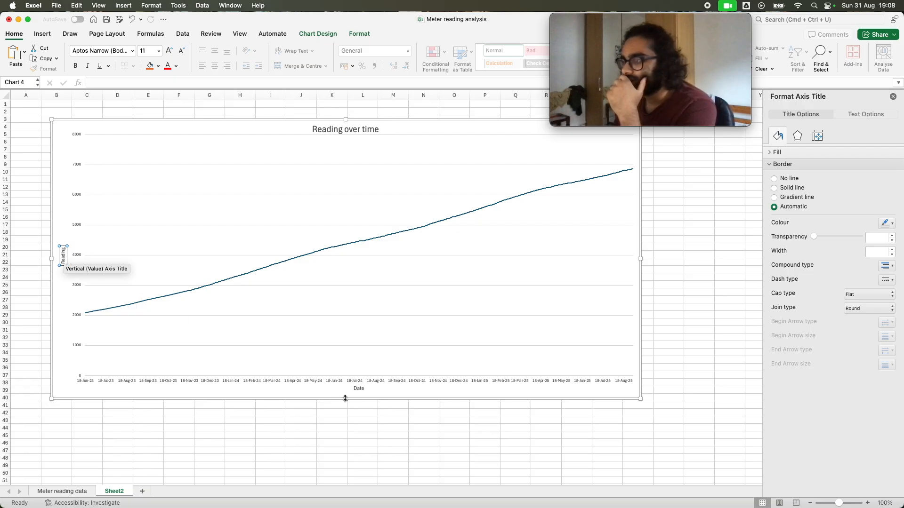
Adjust the lower part of the chart to leave a wider gap between the horizontal axis labels and the Date title
{"action": "left_click", "coordinate": [357, 376]}
{"action": "mouse_move", "coordinate": [359, 376]}
{"action": "left_mouse_down"}
{"action": "mouse_move", "coordinate": [357, 367]}
{"action": "mouse_move", "coordinate": [360, 383]}
{"action": "left_mouse_up"}
{"action": "left_click", "coordinate": [358, 377]}
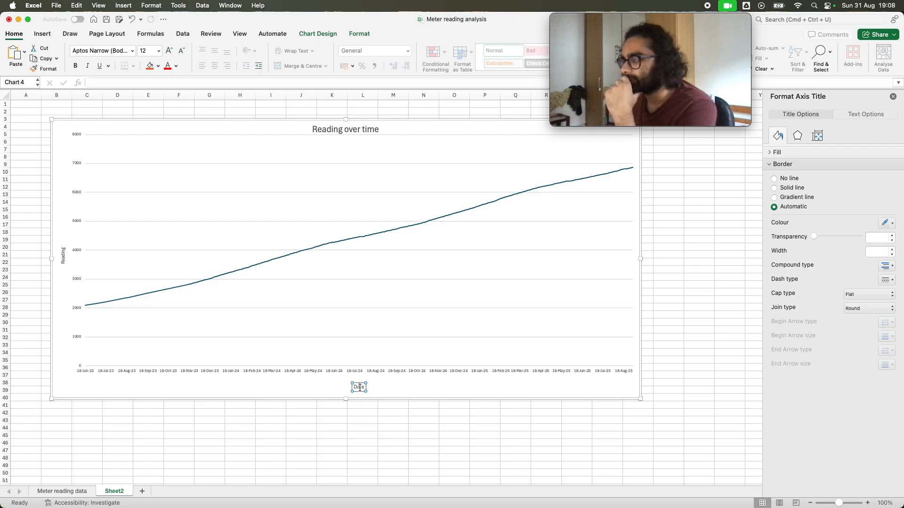
Rotate the date labels on the horizontal axis, trying a custom angle of 45° and settling on -45°
{"action": "left_click", "coordinate": [373, 371]}
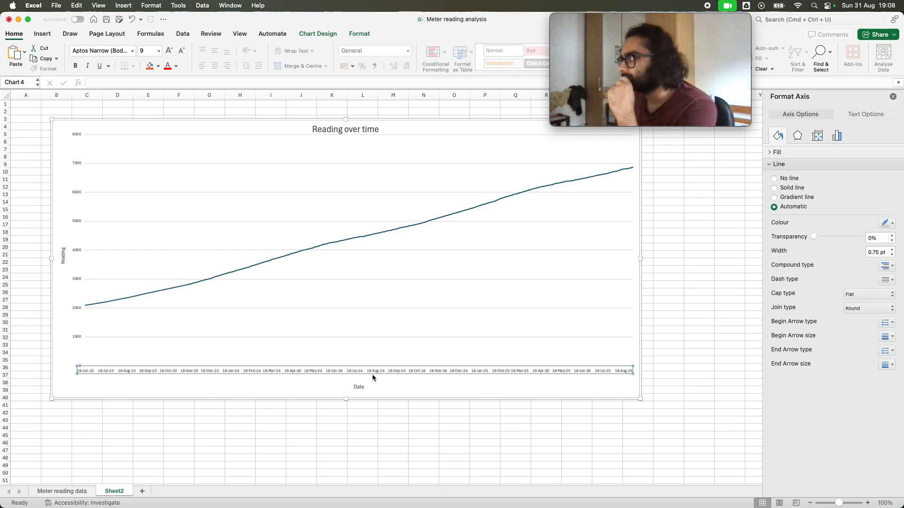
{"action": "left_click", "coordinate": [858, 118]}
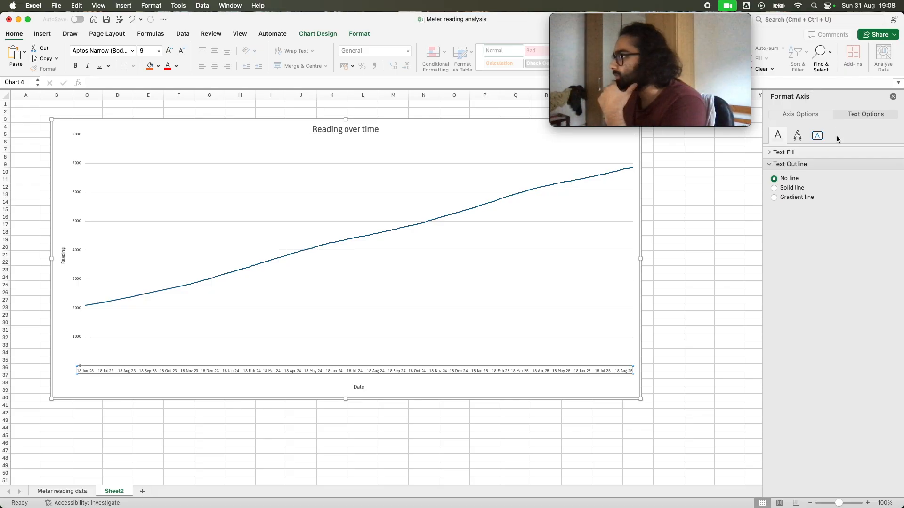
{"action": "left_click", "coordinate": [818, 114]}
{"action": "left_click", "coordinate": [855, 111]}
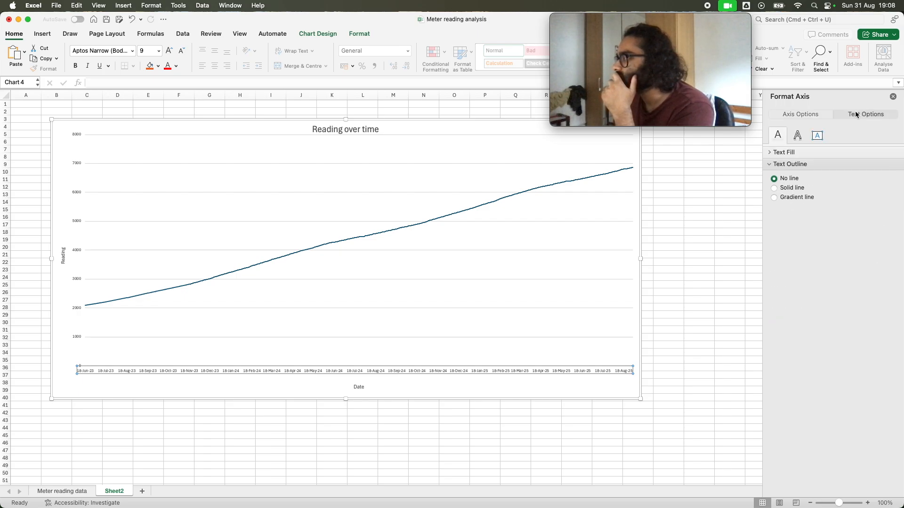
{"action": "left_click", "coordinate": [797, 136]}
{"action": "left_click", "coordinate": [810, 136]}
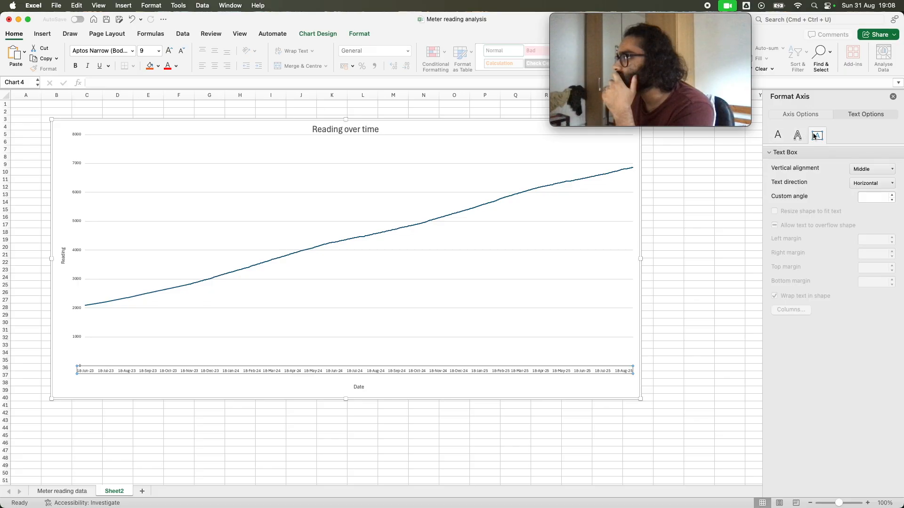
{"action": "left_click", "coordinate": [873, 184]}
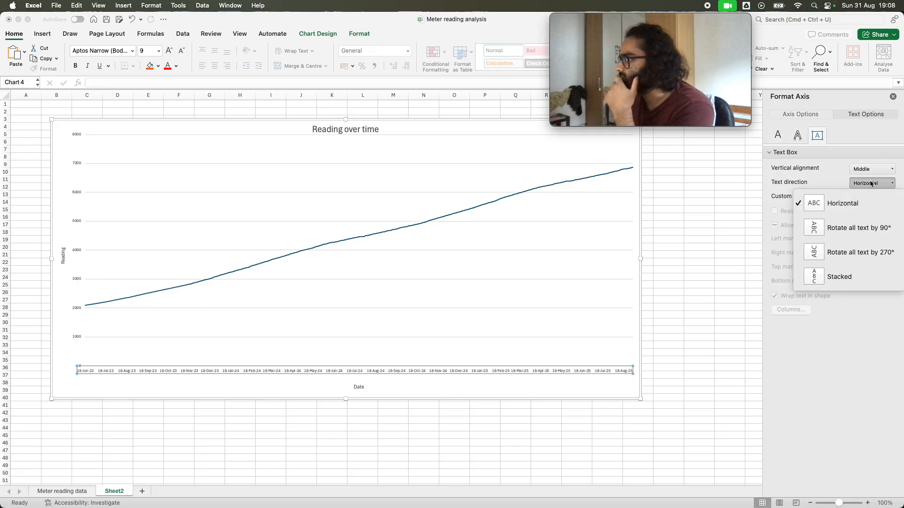
{"action": "left_click", "coordinate": [870, 184]}
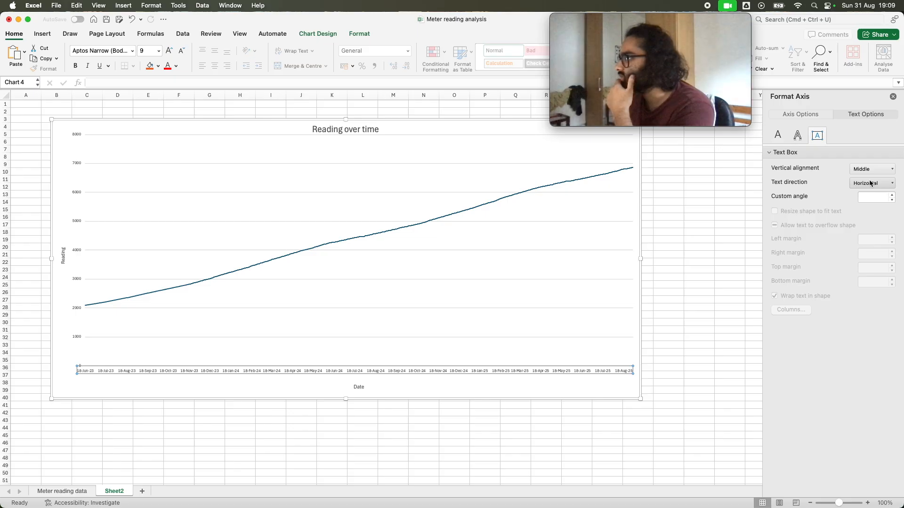
{"action": "left_click", "coordinate": [875, 194]}
{"action": "type", "text": "4"}
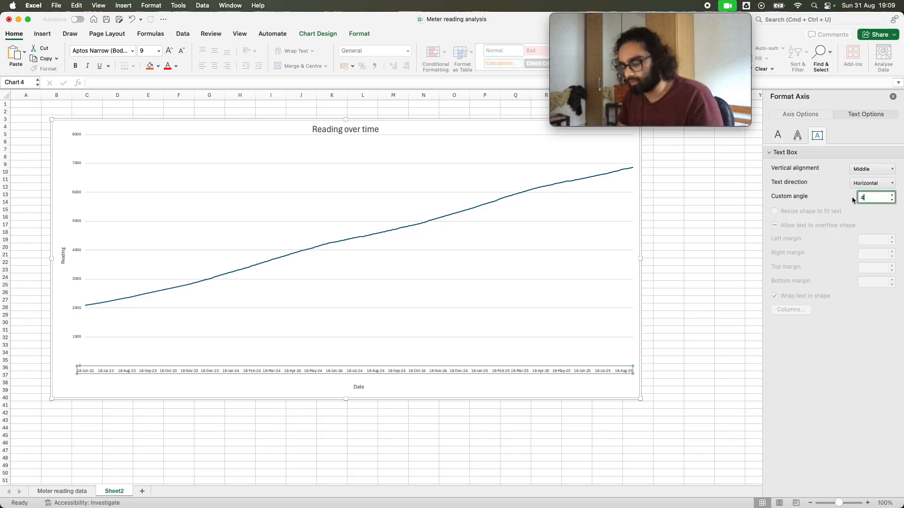
{"action": "type", "text": "5"}
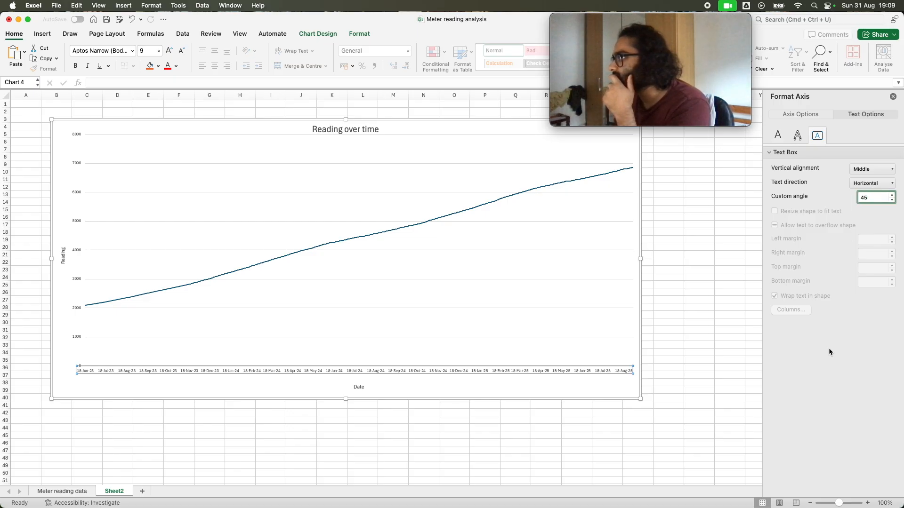
{"action": "key", "text": "Return"}
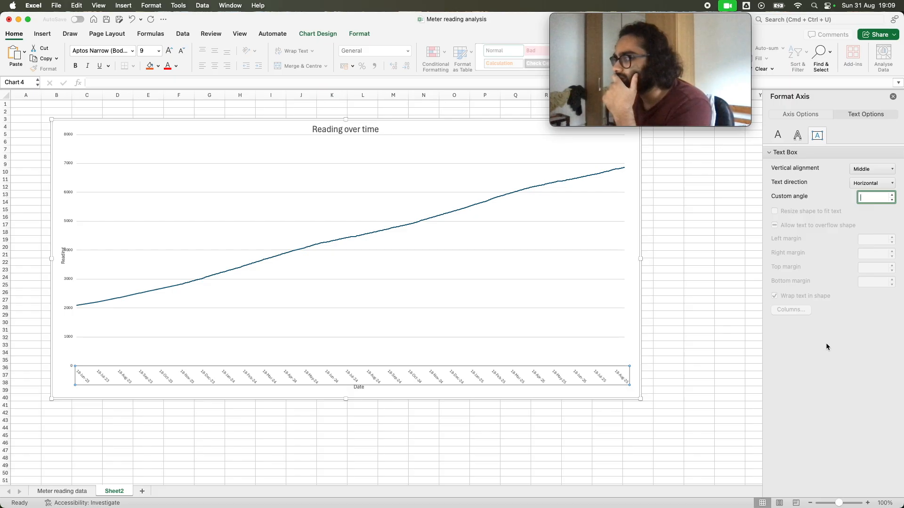
{"action": "type", "text": "-45"}
{"action": "key", "text": "Return"}
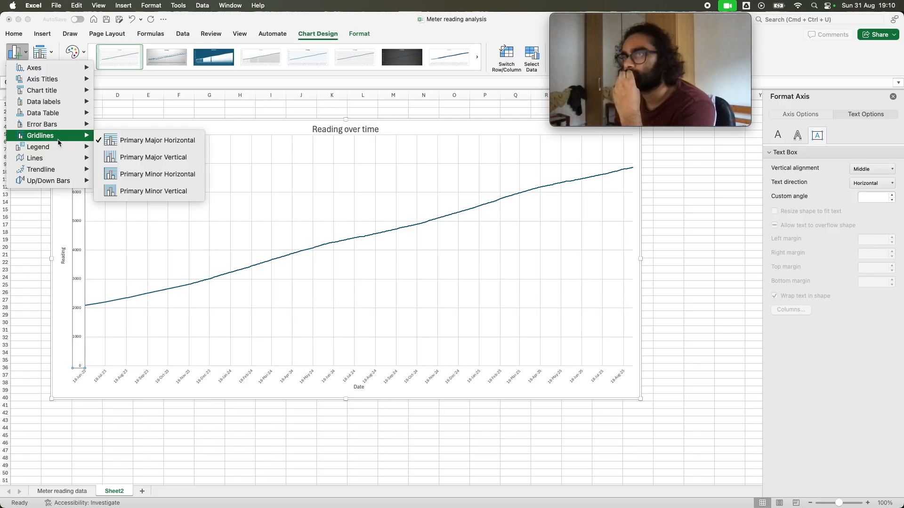
Remove the primary major horizontal and primary major vertical gridlines from the chart
{"action": "left_click", "coordinate": [120, 141]}
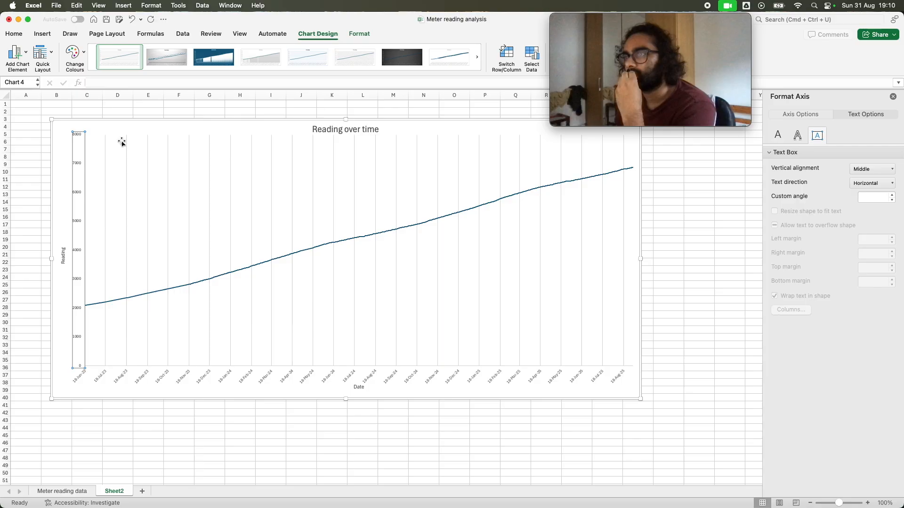
{"action": "left_click", "coordinate": [41, 54]}
{"action": "left_click", "coordinate": [20, 55]}
{"action": "left_click", "coordinate": [20, 55]}
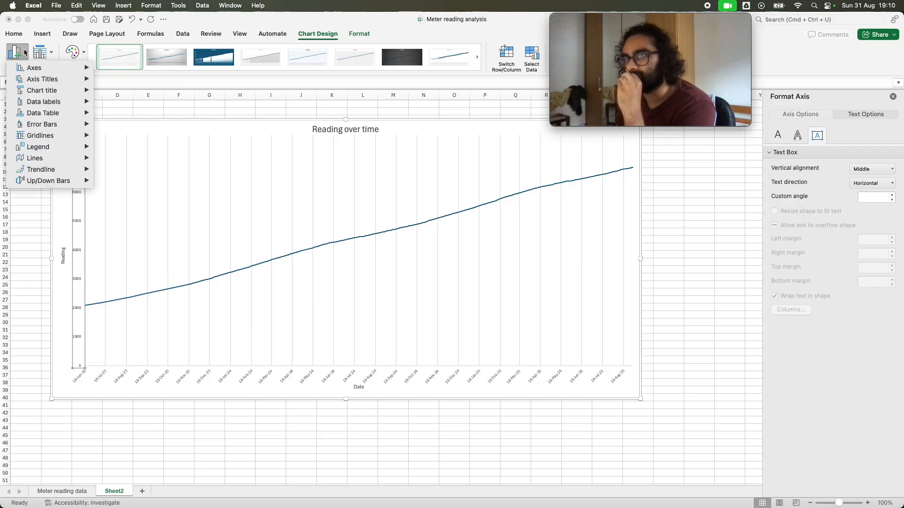
{"action": "mouse_move", "coordinate": [60, 138]}
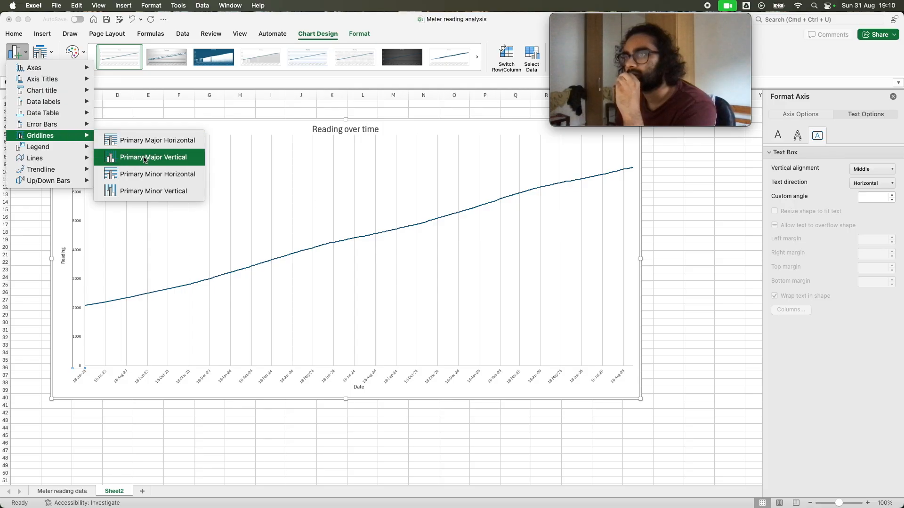
{"action": "left_click", "coordinate": [165, 164]}
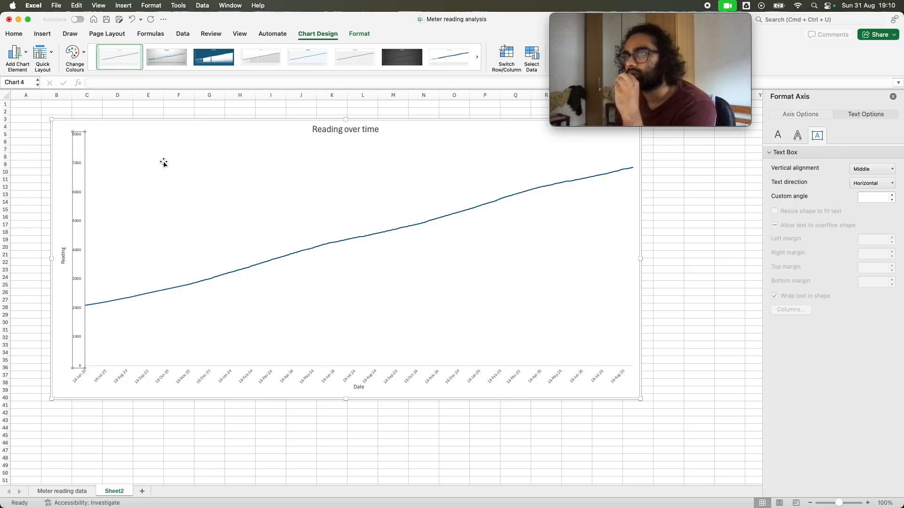
Set both the major and minor tick marks of the vertical Reading axis to Outside
{"action": "left_click", "coordinate": [80, 194]}
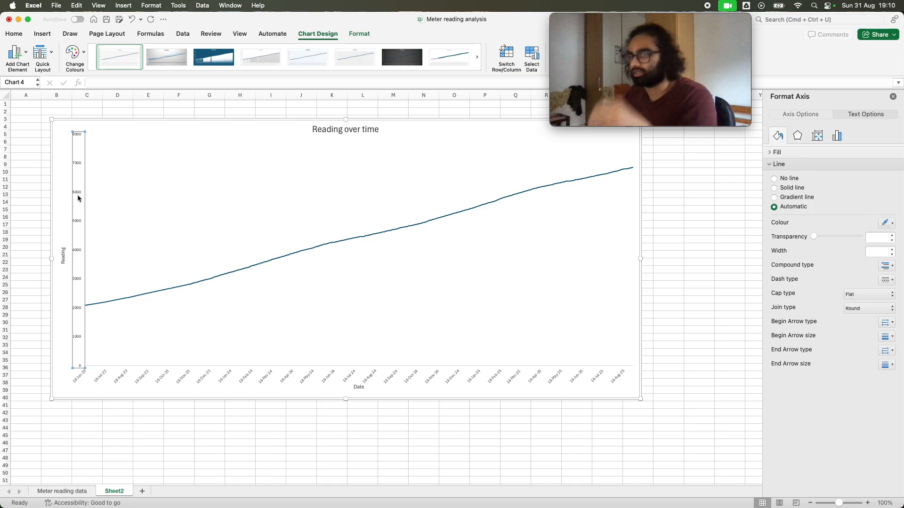
{"action": "left_click", "coordinate": [22, 53]}
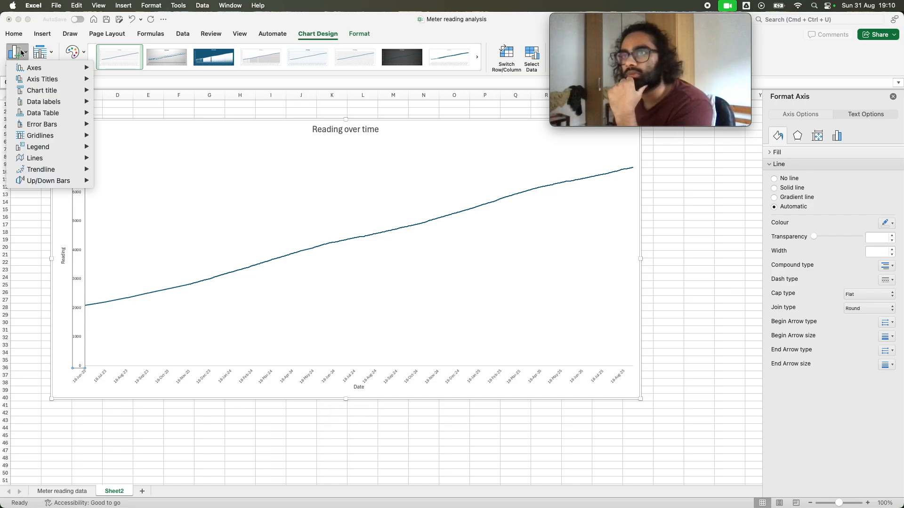
{"action": "left_click", "coordinate": [836, 136]}
{"action": "left_click", "coordinate": [869, 384]}
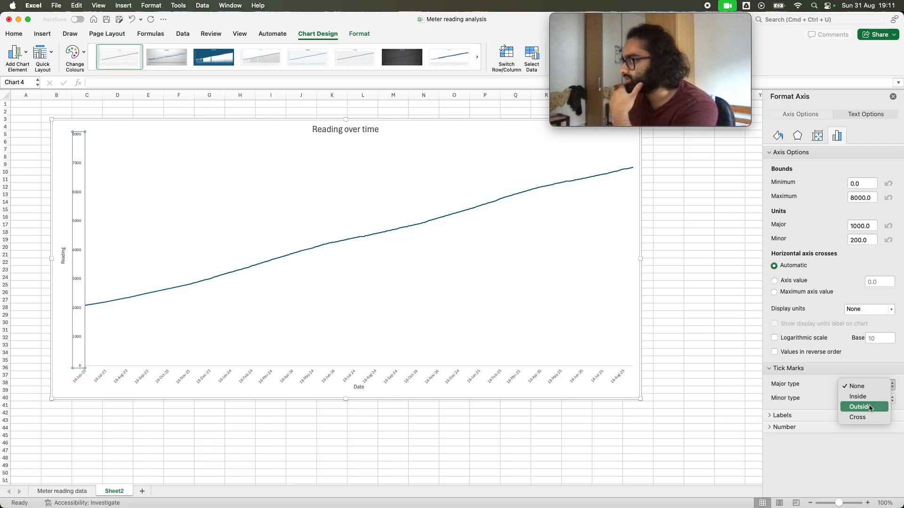
{"action": "left_click", "coordinate": [870, 407]}
{"action": "left_click", "coordinate": [871, 399]}
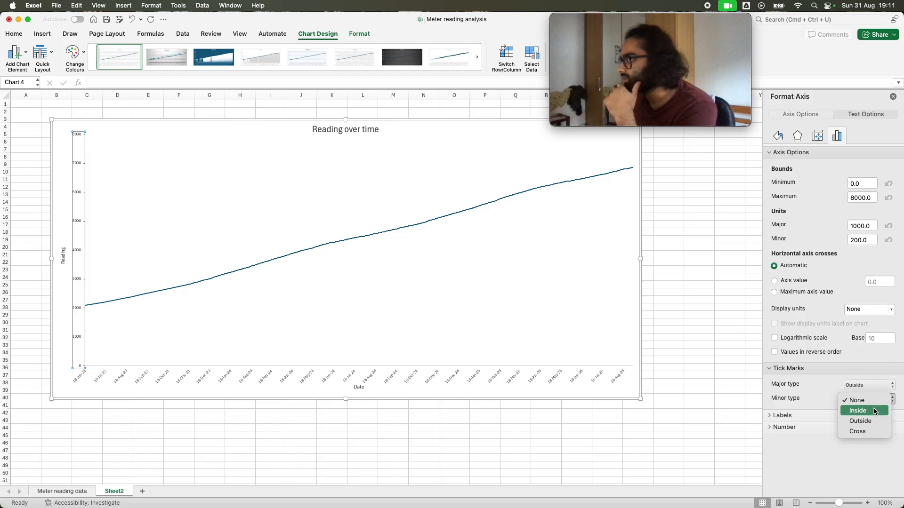
{"action": "left_click", "coordinate": [873, 422]}
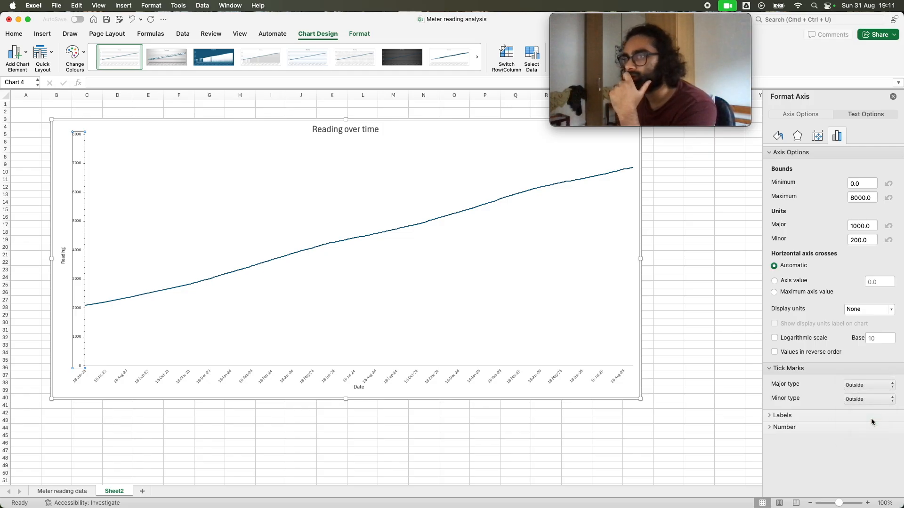
{"action": "left_click", "coordinate": [339, 252]}
{"action": "left_click", "coordinate": [73, 288]}
{"action": "left_click", "coordinate": [207, 426]}
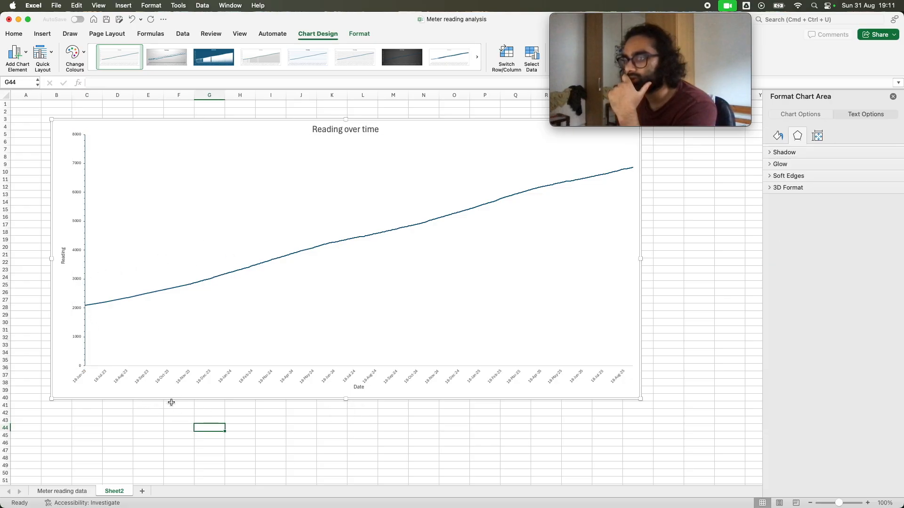
Set both the major and minor tick marks of the horizontal Date axis to Outside
{"action": "left_click", "coordinate": [223, 369]}
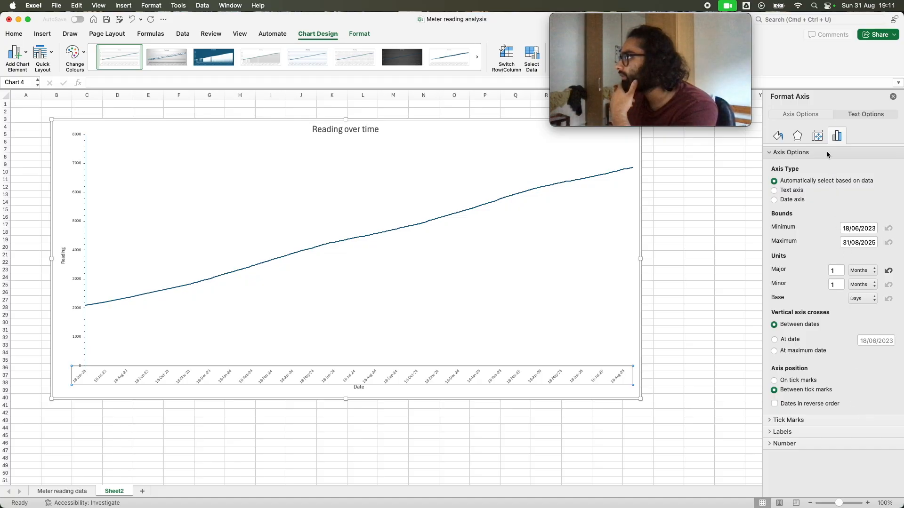
{"action": "left_click", "coordinate": [825, 419]}
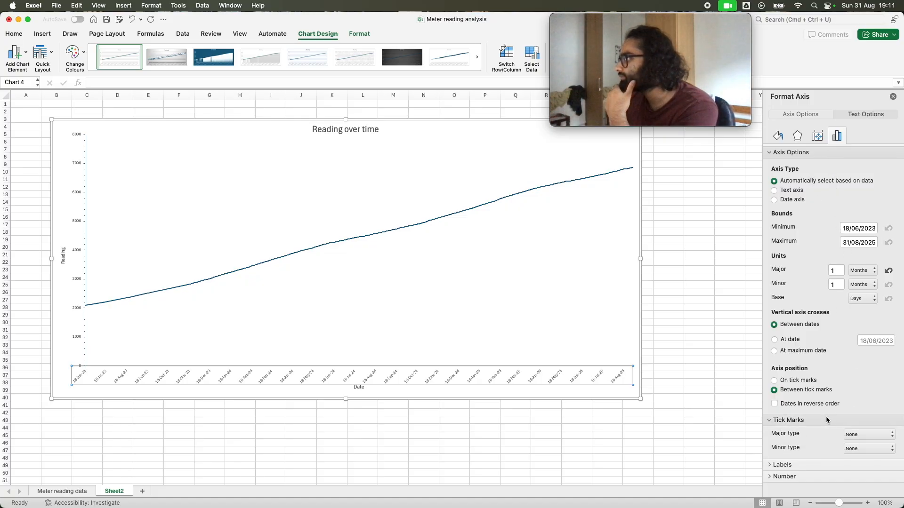
{"action": "left_click", "coordinate": [870, 438]}
{"action": "left_click", "coordinate": [866, 458]}
{"action": "left_click", "coordinate": [870, 451]}
{"action": "left_click", "coordinate": [870, 472]}
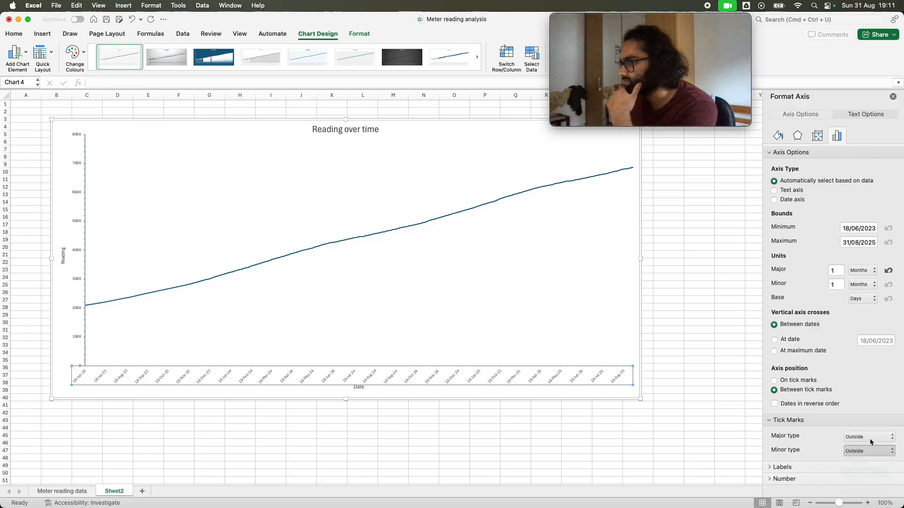
{"action": "left_click", "coordinate": [849, 468]}
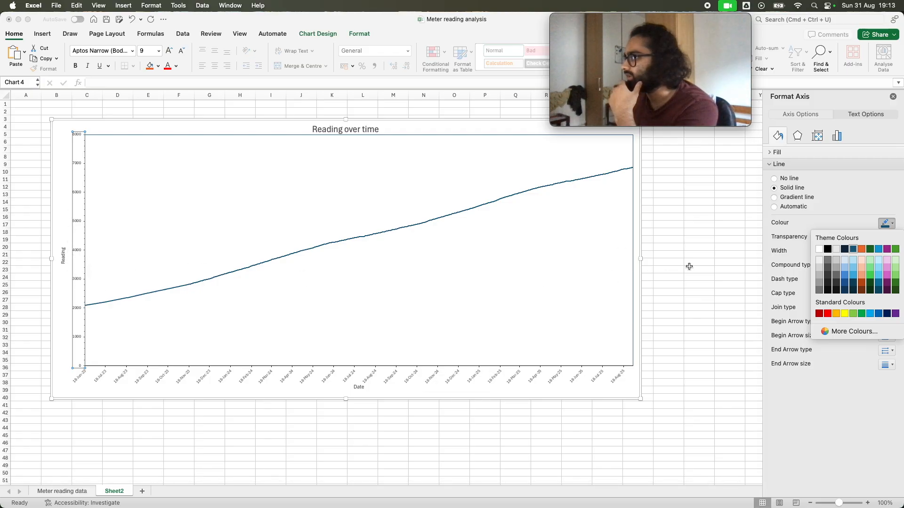
Set the line colour of the vertical Reading axis to black
{"action": "left_click", "coordinate": [827, 250]}
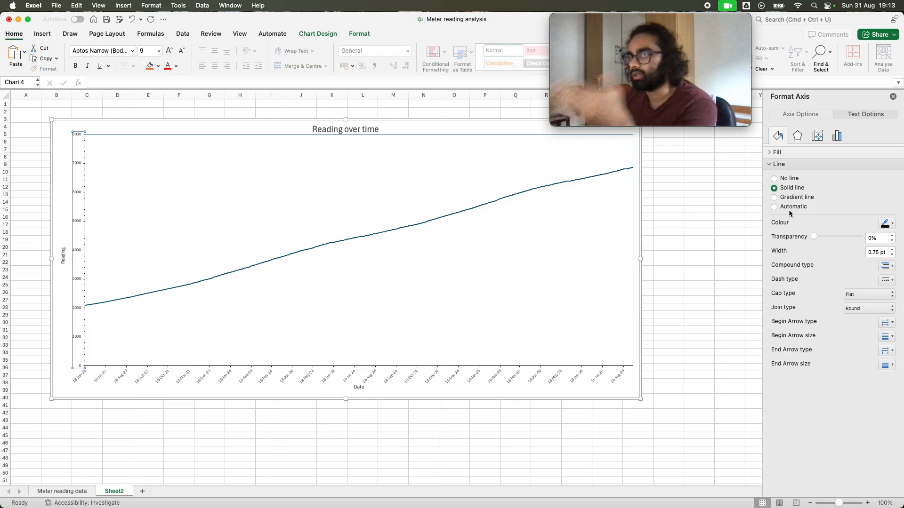
{"action": "left_click", "coordinate": [886, 223]}
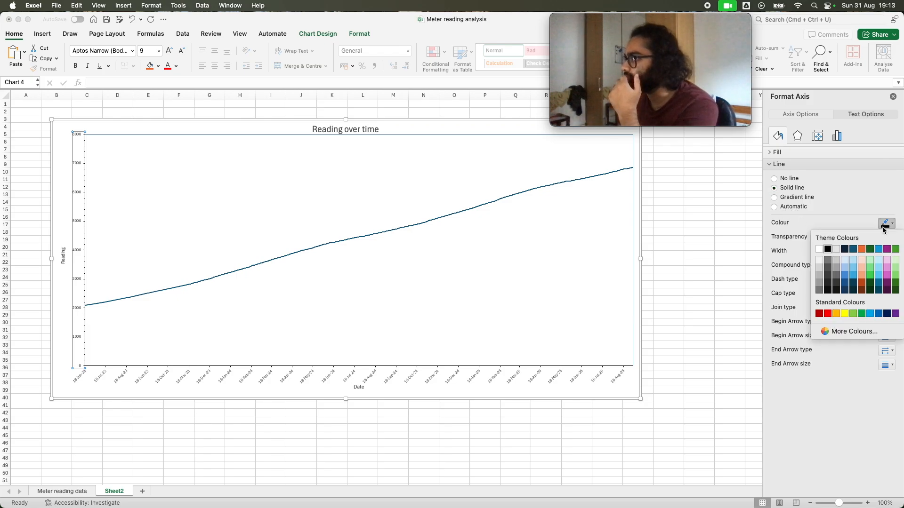
{"action": "left_click", "coordinate": [825, 249]}
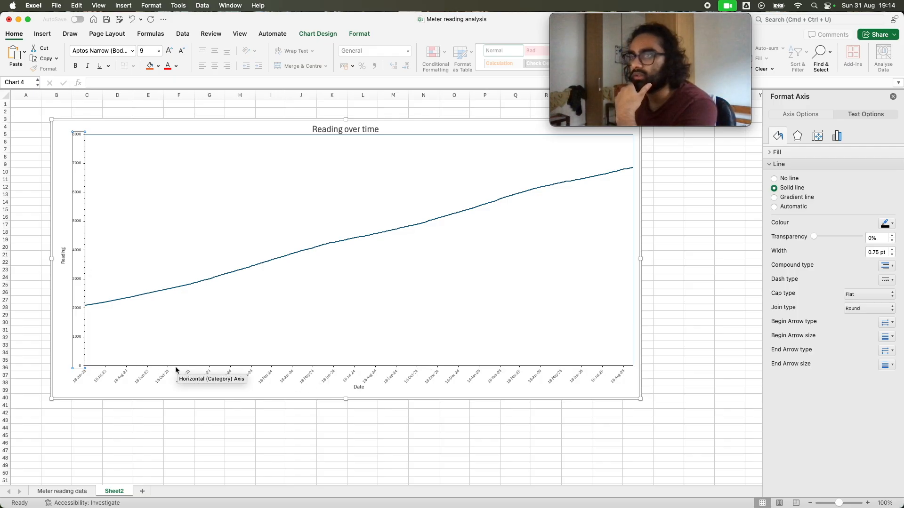
{"action": "left_click", "coordinate": [57, 289]}
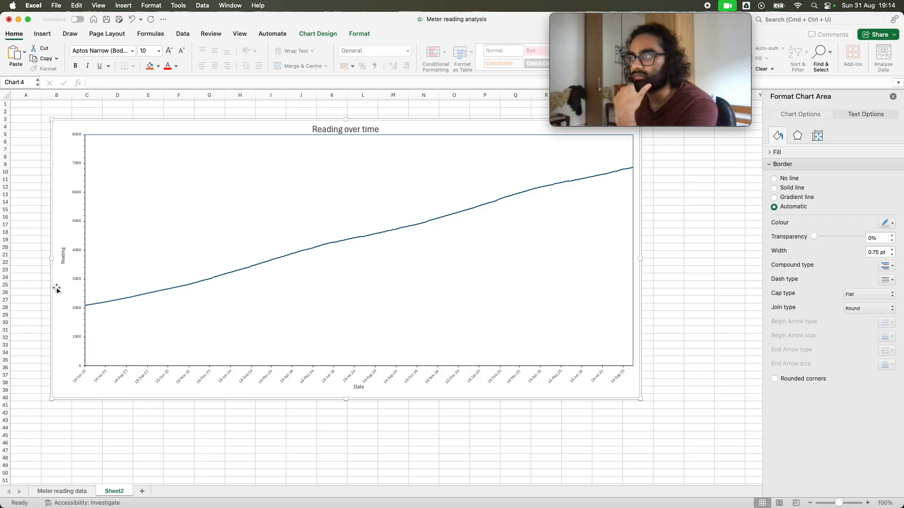
Remove the border line around the chart's plot area
{"action": "left_click", "coordinate": [379, 206]}
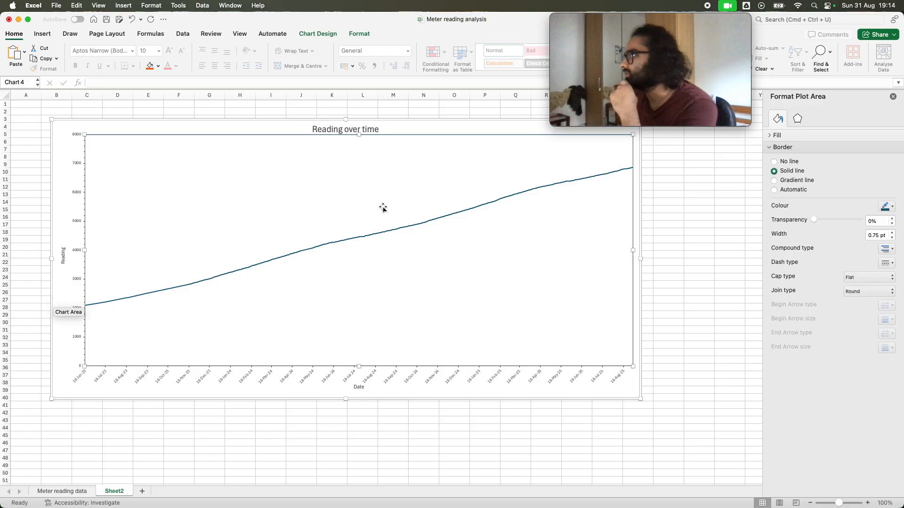
{"action": "left_click", "coordinate": [794, 163]}
{"action": "left_click", "coordinate": [667, 286]}
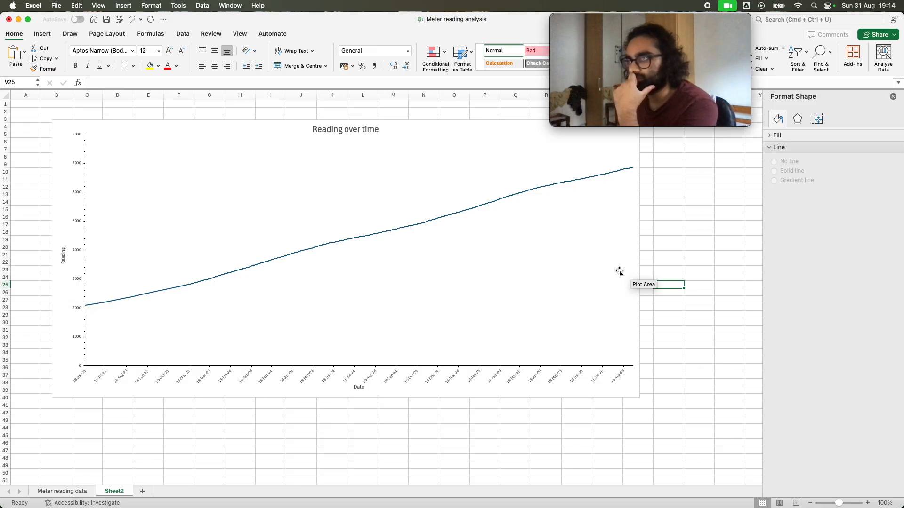
Lower the upper edge of the plot area slightly to leave a gap below the chart title
{"action": "left_click", "coordinate": [335, 130]}
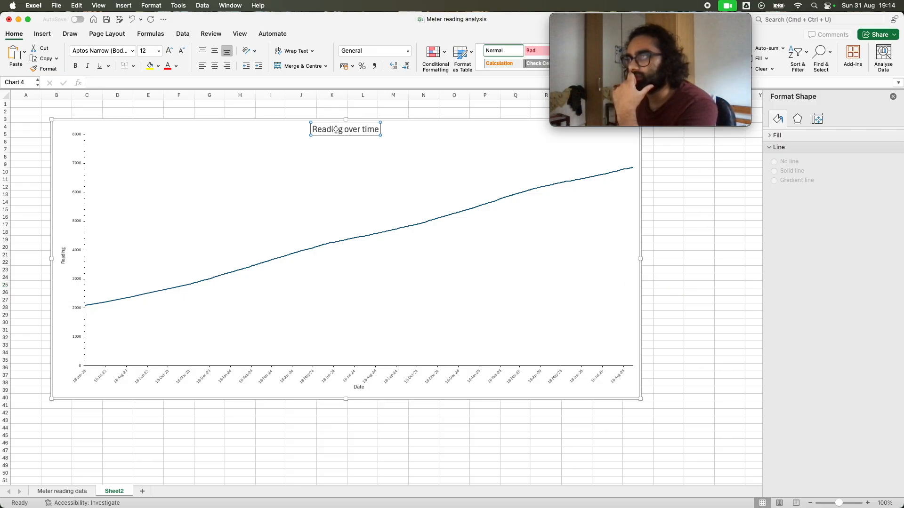
{"action": "left_click", "coordinate": [238, 161]}
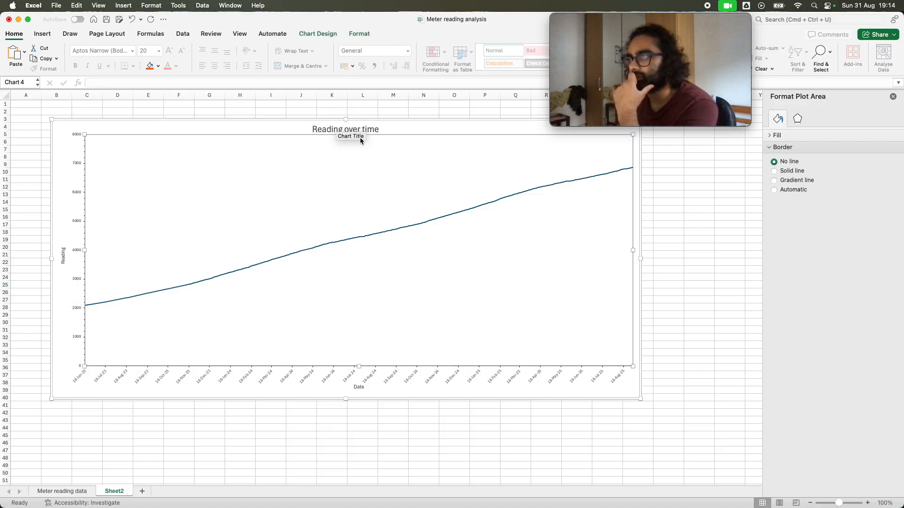
{"action": "mouse_move", "coordinate": [359, 135]}
{"action": "left_mouse_down"}
{"action": "mouse_move", "coordinate": [360, 153]}
{"action": "mouse_move", "coordinate": [360, 140]}
{"action": "left_mouse_up"}
Increase the Reading axis title's font size to 14 and extend its text to "Reading (kwh)"
{"action": "left_click", "coordinate": [63, 255]}
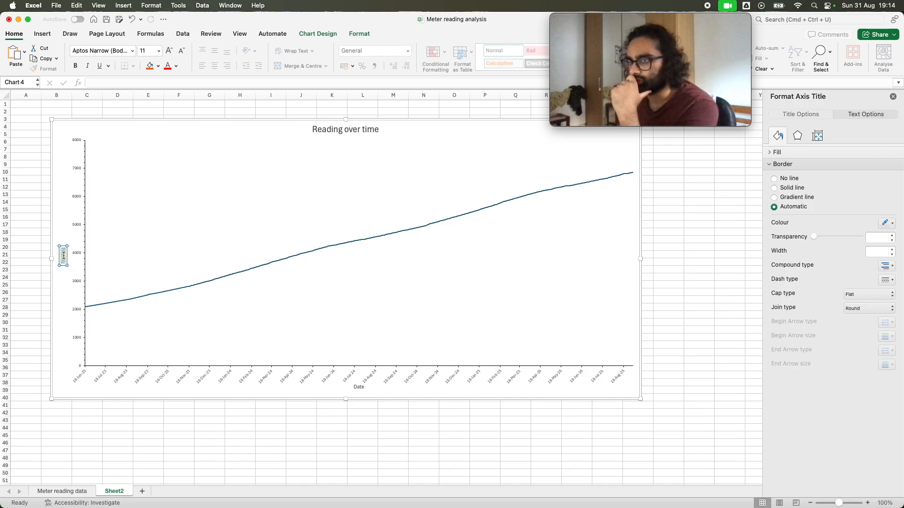
{"action": "left_click", "coordinate": [169, 50]}
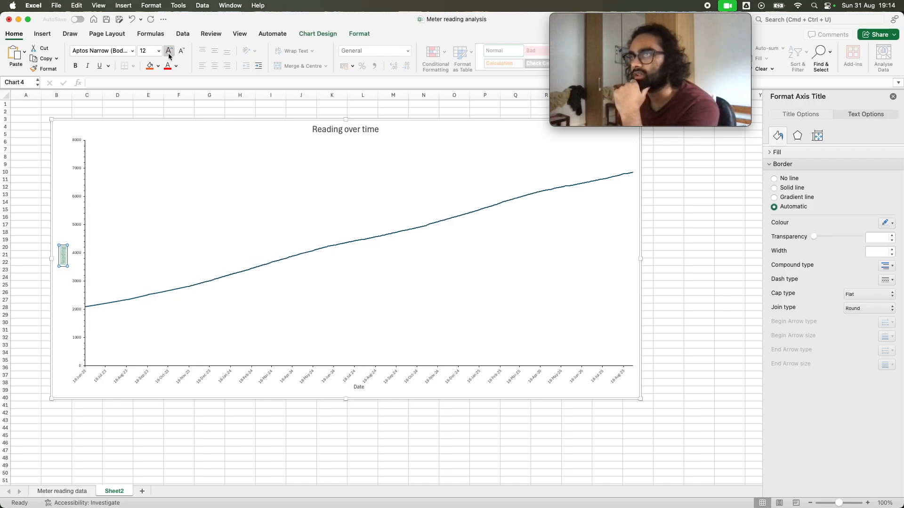
{"action": "left_click", "coordinate": [169, 50]}
{"action": "left_click", "coordinate": [66, 256]}
{"action": "type", "text": "(kwh)"}
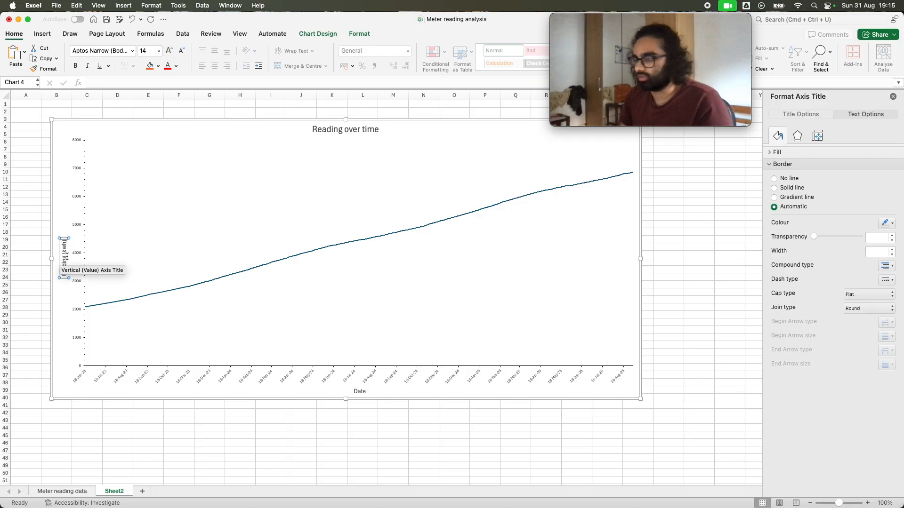
Increase the font size of the horizontal date axis labels to 11
{"action": "left_click", "coordinate": [368, 382]}
{"action": "left_click", "coordinate": [169, 53]}
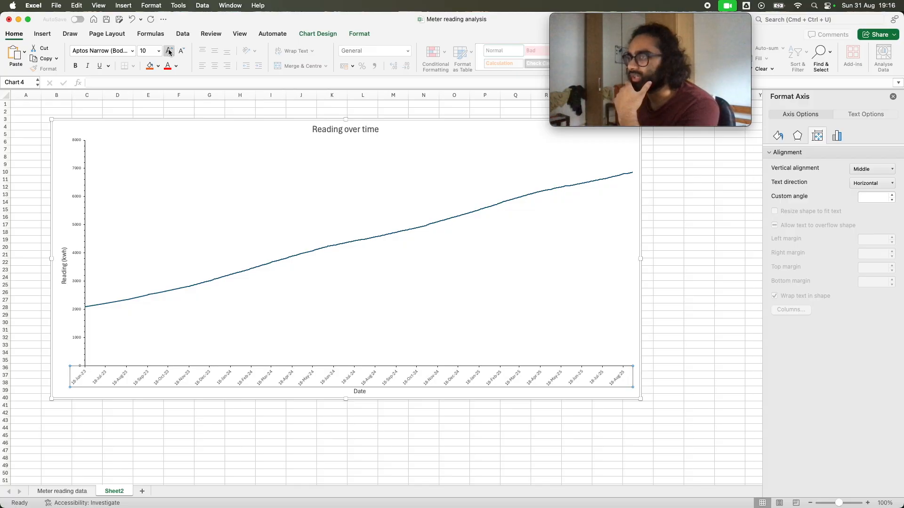
{"action": "left_click", "coordinate": [170, 52]}
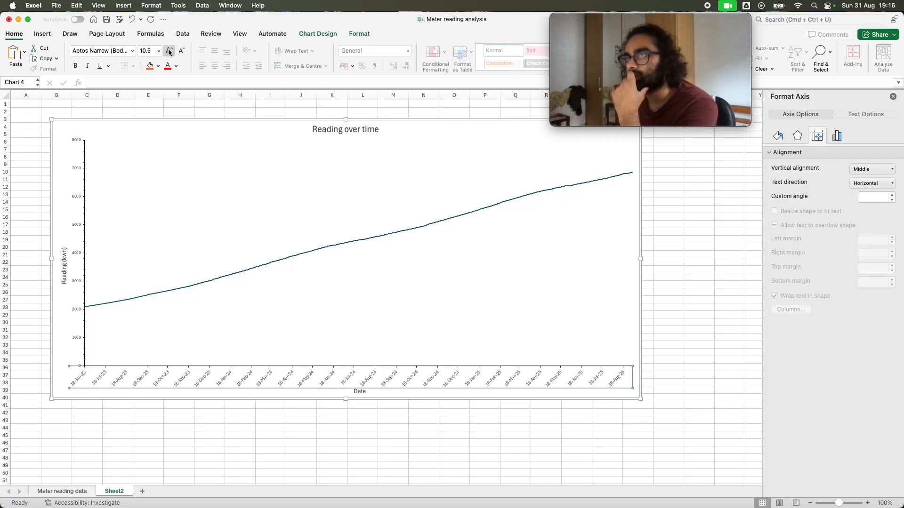
{"action": "left_click", "coordinate": [170, 52]}
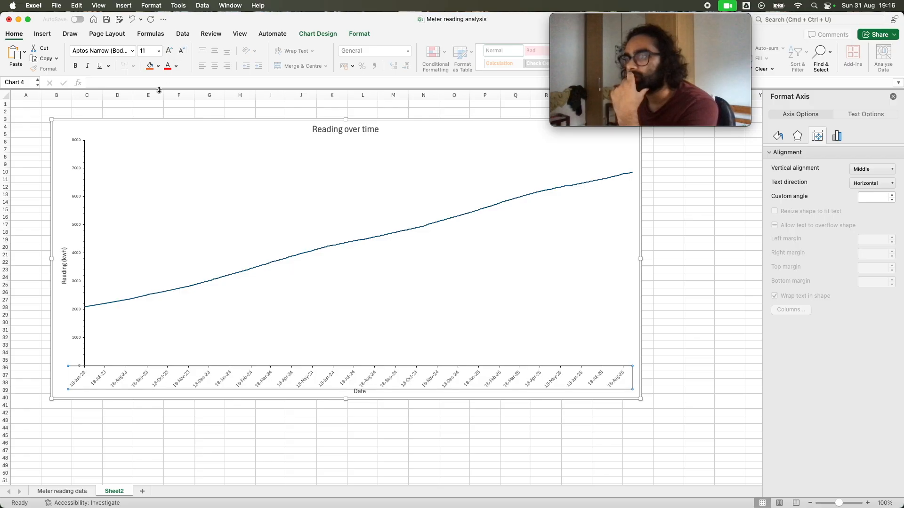
Increase the font size of the vertical Reading axis labels to 10.5
{"action": "left_click", "coordinate": [77, 239]}
{"action": "left_click", "coordinate": [78, 226]}
{"action": "left_click", "coordinate": [170, 52]}
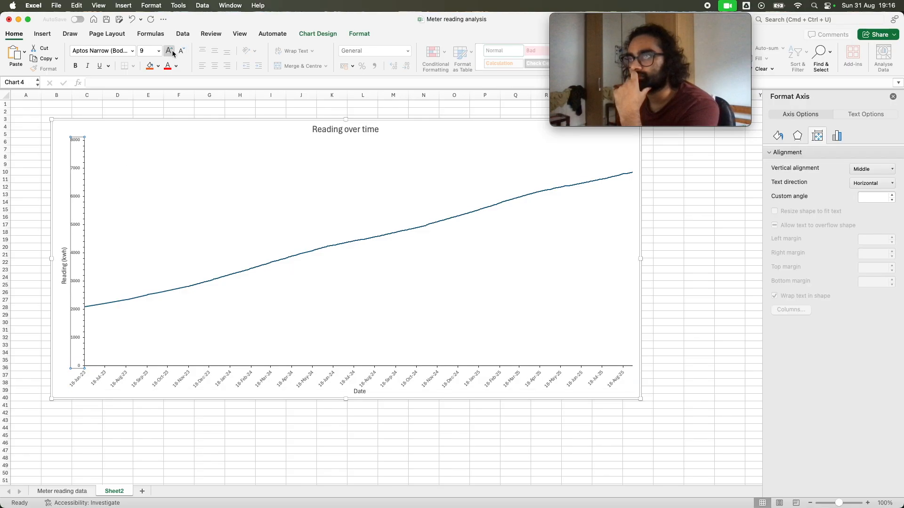
{"action": "left_click", "coordinate": [169, 52]}
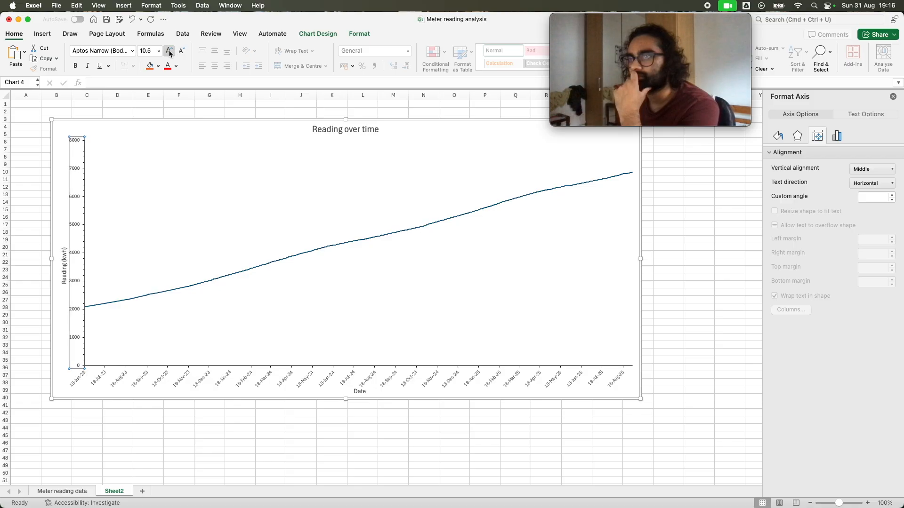
{"action": "left_click", "coordinate": [152, 121]}
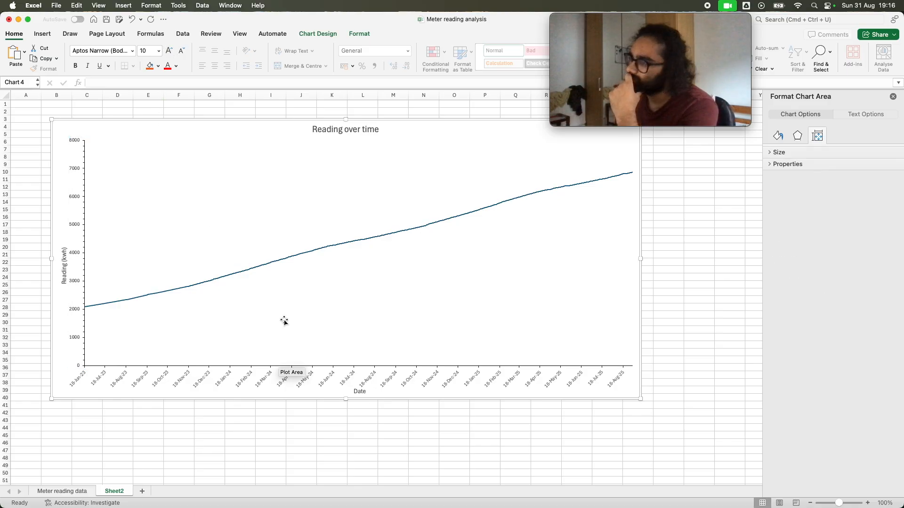
Shrink the chart's plot area by raising its lower edge and moving its left edge slightly inward
{"action": "left_click", "coordinate": [372, 375]}
{"action": "left_click", "coordinate": [361, 359]}
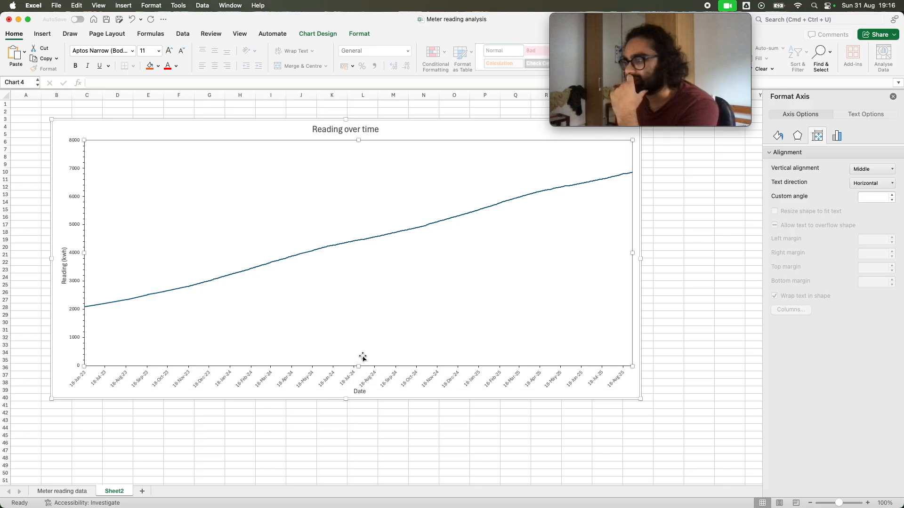
{"action": "left_click_drag", "start_coordinate": [358, 367], "coordinate": [359, 352]}
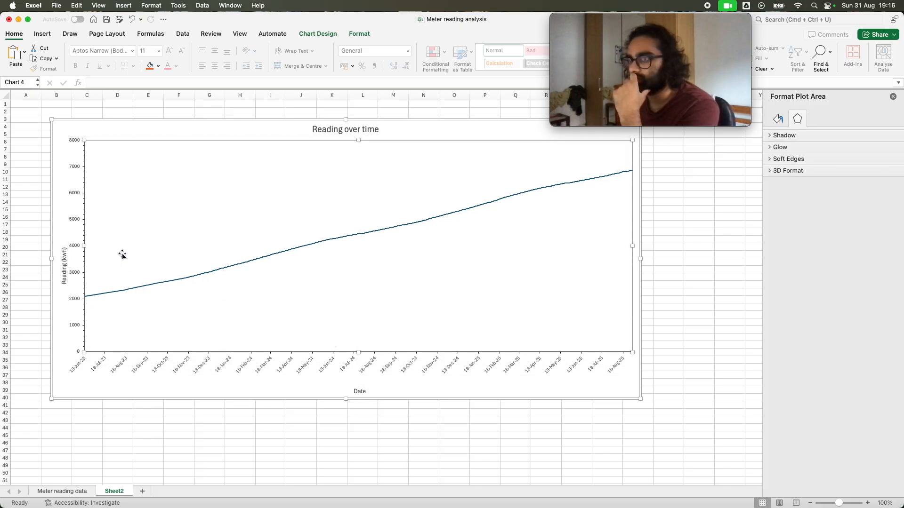
{"action": "left_click_drag", "start_coordinate": [84, 246], "coordinate": [93, 245]}
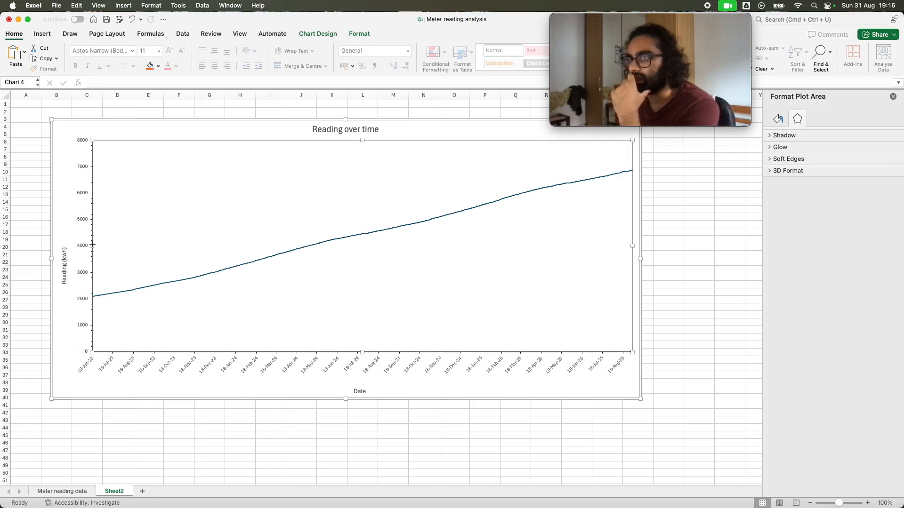
Move the Date axis title slightly up and the Reading (kwh) axis title slightly right, closer to their axes
{"action": "left_click", "coordinate": [360, 391]}
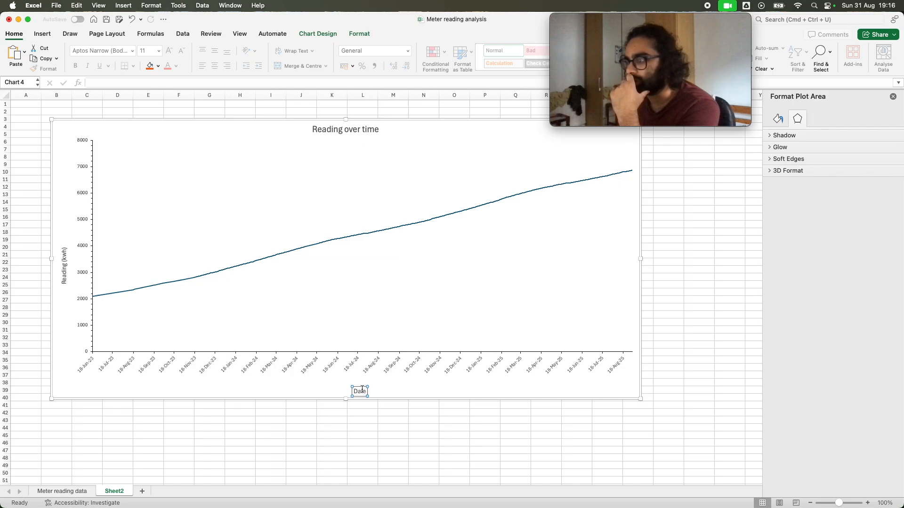
{"action": "left_click_drag", "start_coordinate": [361, 387], "coordinate": [360, 381]}
{"action": "left_click", "coordinate": [377, 392]}
{"action": "left_click", "coordinate": [68, 258]}
{"action": "left_click_drag", "start_coordinate": [70, 259], "coordinate": [71, 257]}
{"action": "left_click", "coordinate": [74, 303]}
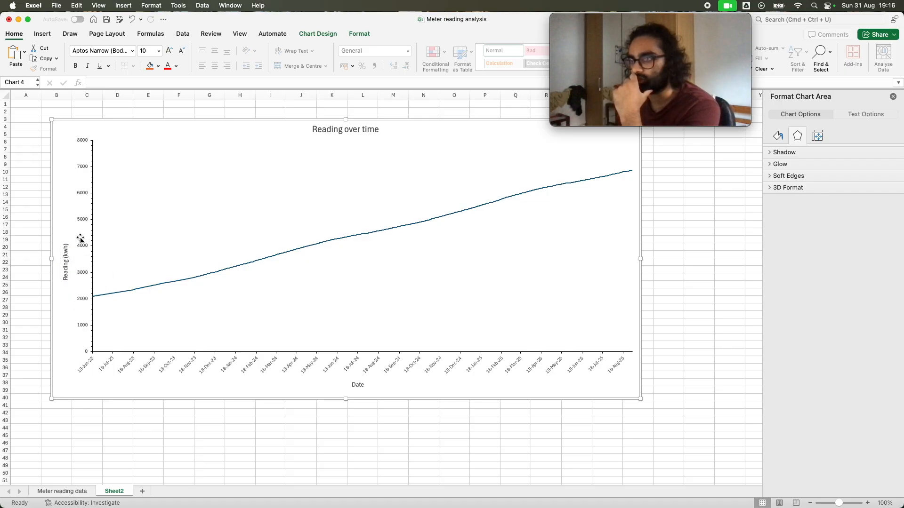
{"action": "left_click", "coordinate": [141, 226]}
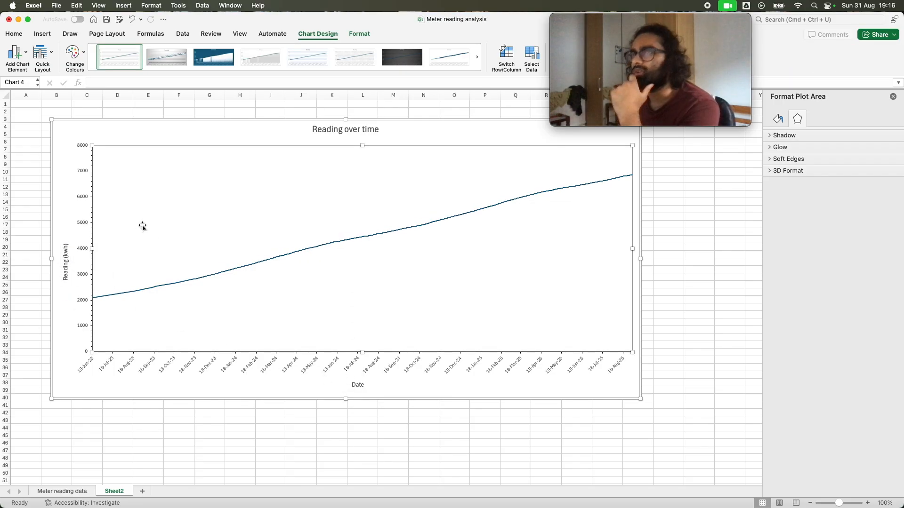
{"action": "left_click", "coordinate": [41, 34]}
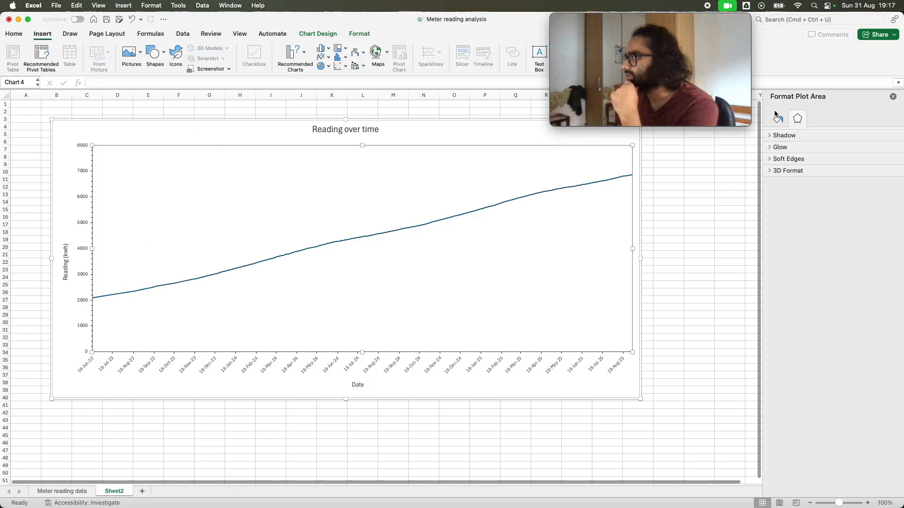
{"action": "left_click", "coordinate": [778, 118]}
{"action": "left_click", "coordinate": [797, 118]}
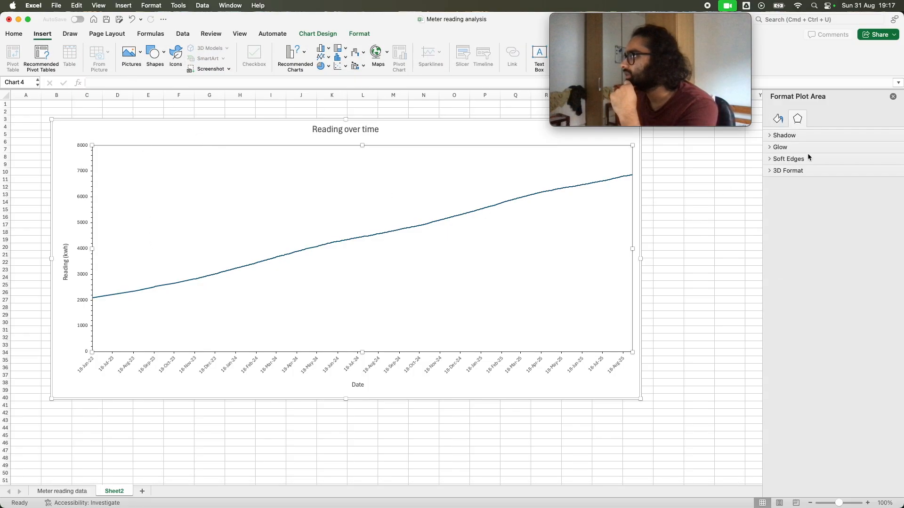
{"action": "left_click", "coordinate": [779, 119]}
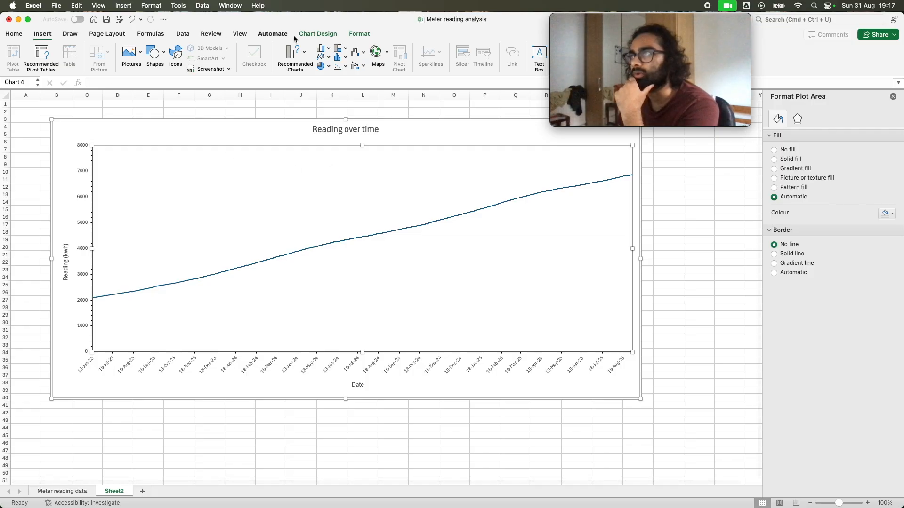
Add primary major horizontal and primary major vertical gridlines to the Reading over time chart
{"action": "left_click", "coordinate": [318, 34]}
{"action": "left_click", "coordinate": [25, 54]}
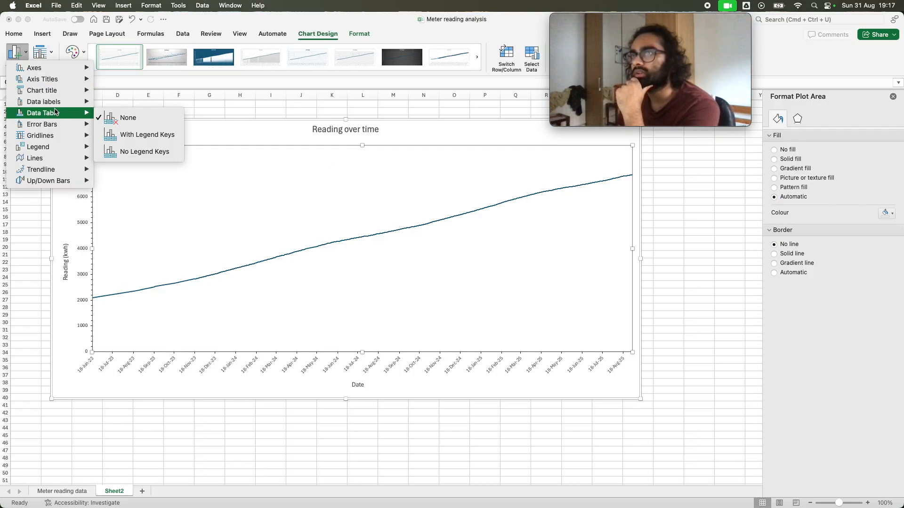
{"action": "mouse_move", "coordinate": [61, 136]}
{"action": "left_click", "coordinate": [137, 140]}
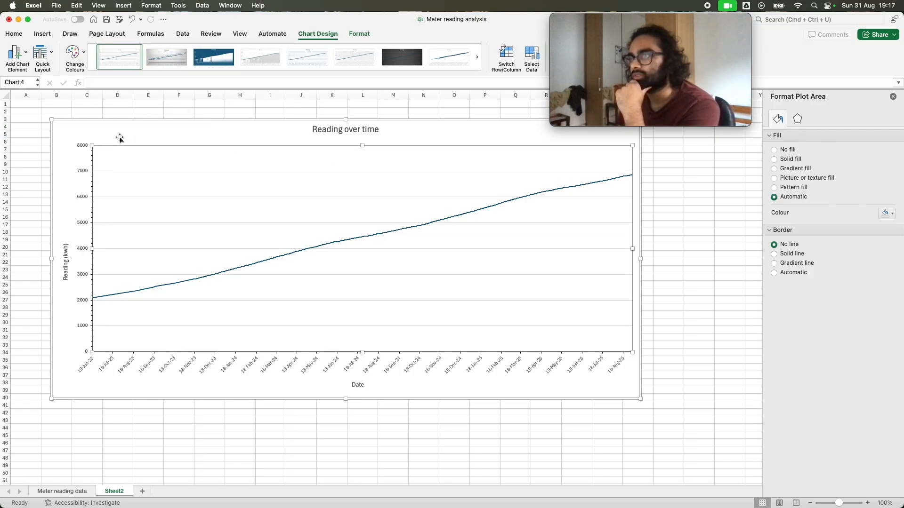
{"action": "left_click", "coordinate": [18, 53]}
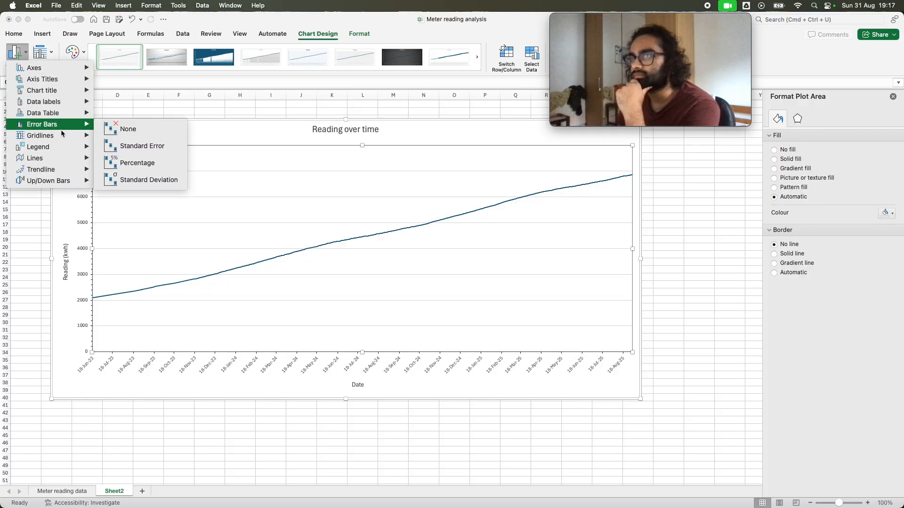
{"action": "mouse_move", "coordinate": [62, 135]}
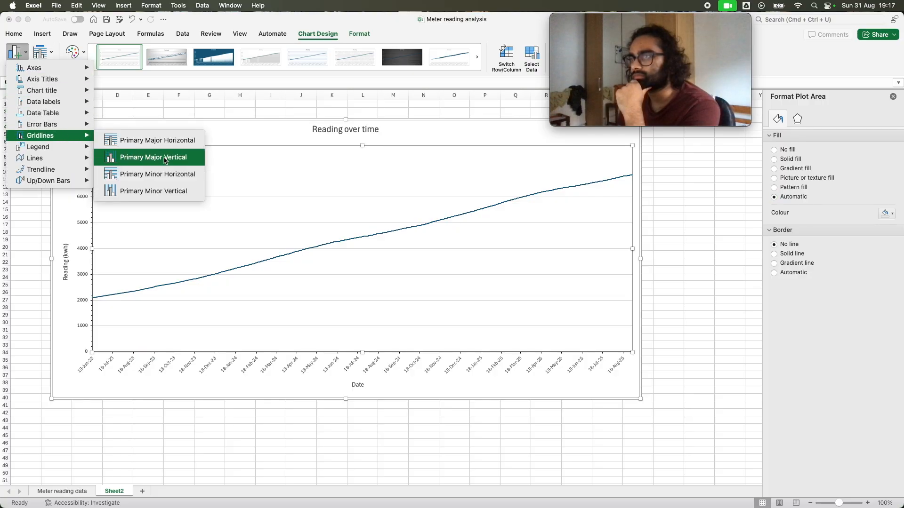
{"action": "left_click", "coordinate": [164, 159]}
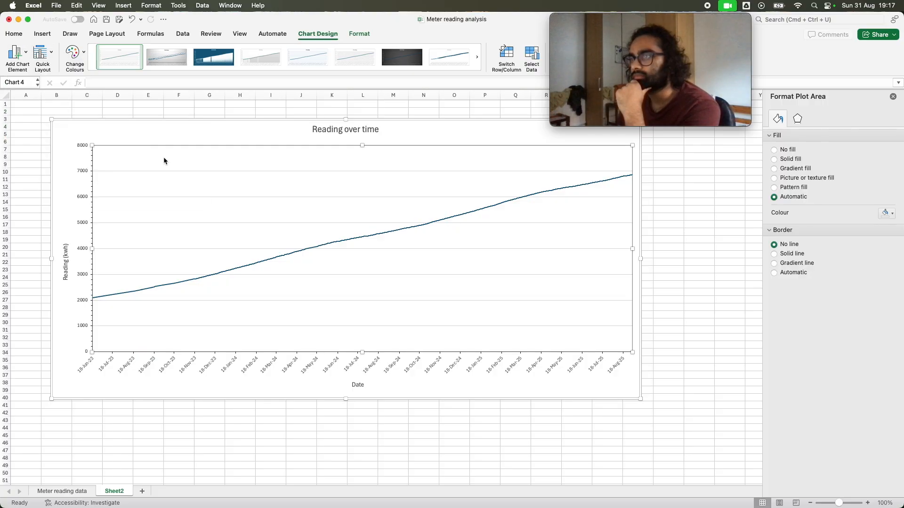
{"action": "key", "text": "Escape"}
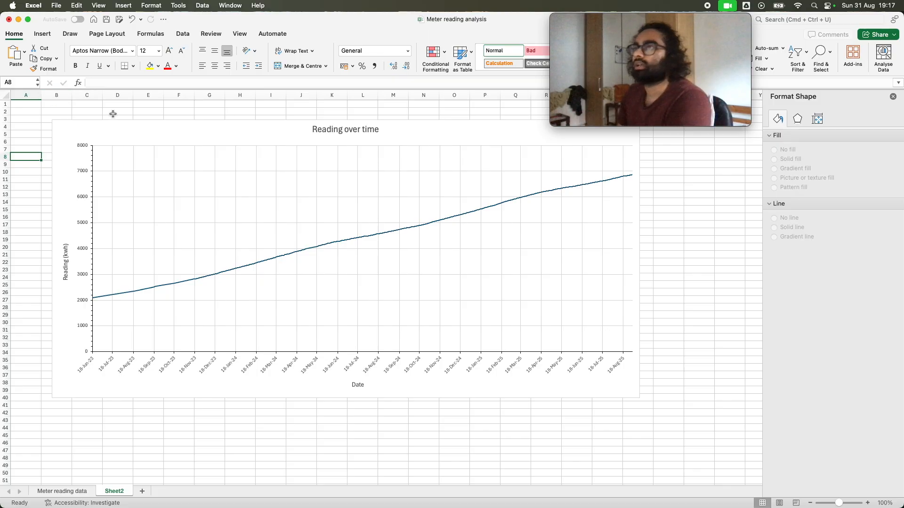
Try a different preset chart style on the Reading over time chart, restore the original one and browse the remaining styles
{"action": "left_click", "coordinate": [193, 133]}
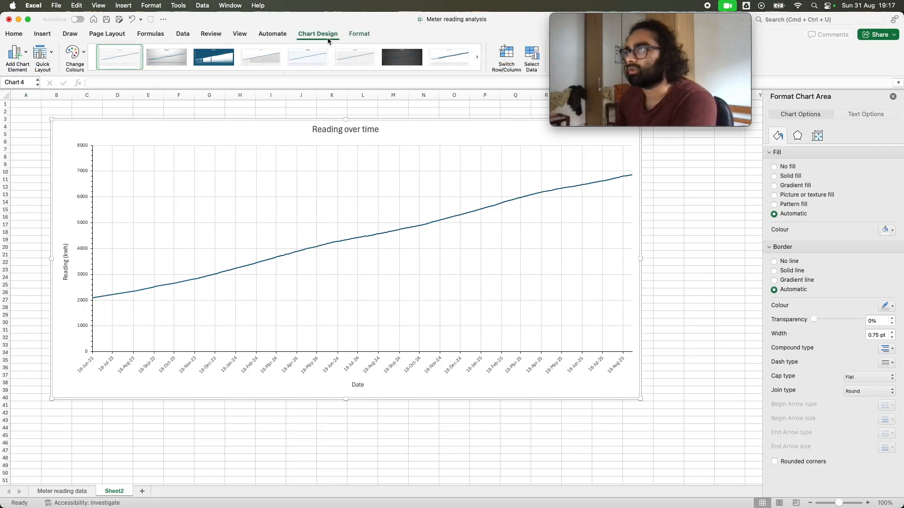
{"action": "left_click", "coordinate": [302, 63]}
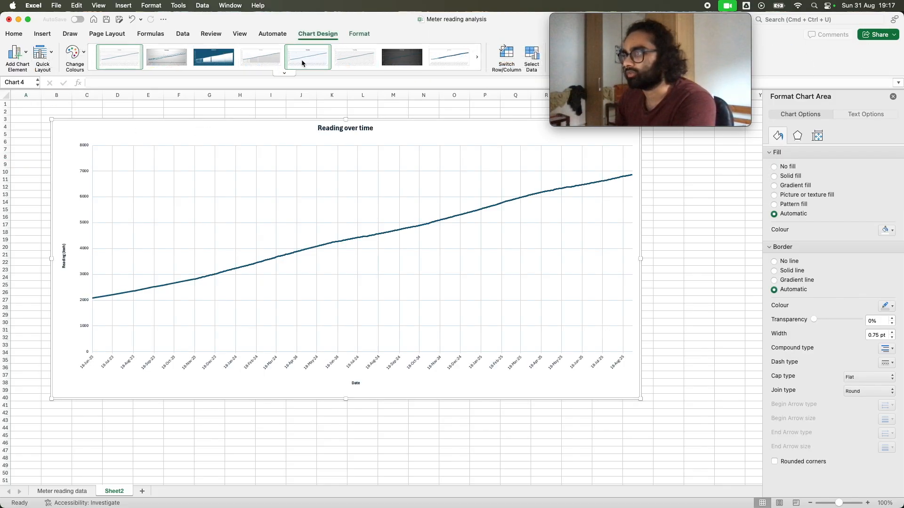
{"action": "left_click", "coordinate": [135, 63]}
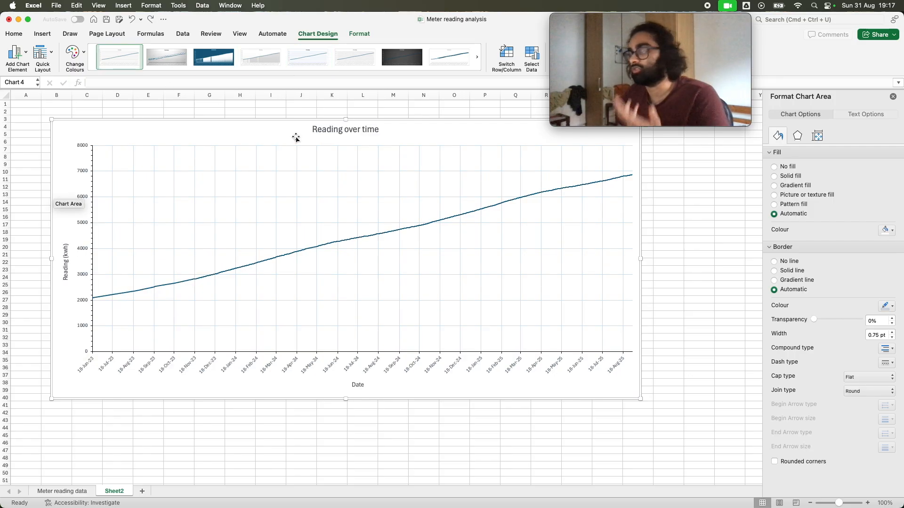
{"action": "left_click", "coordinate": [476, 57]}
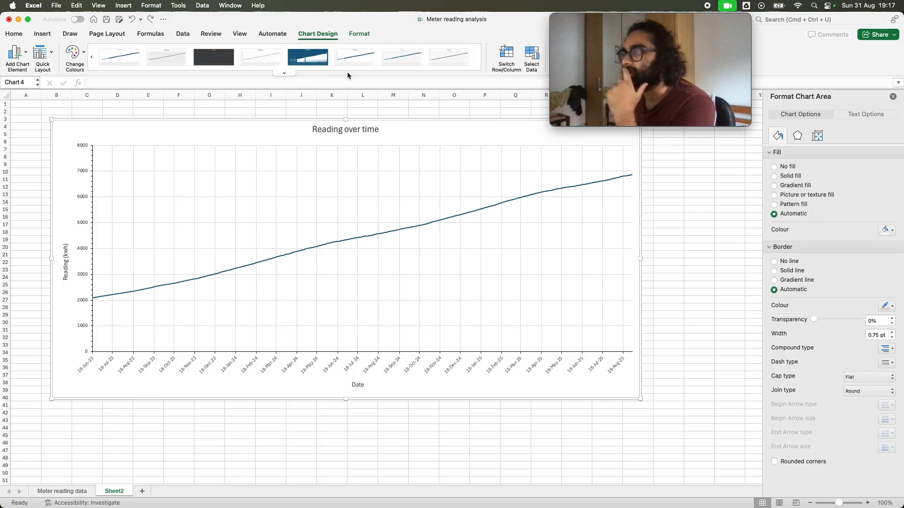
{"action": "left_click", "coordinate": [359, 387]}
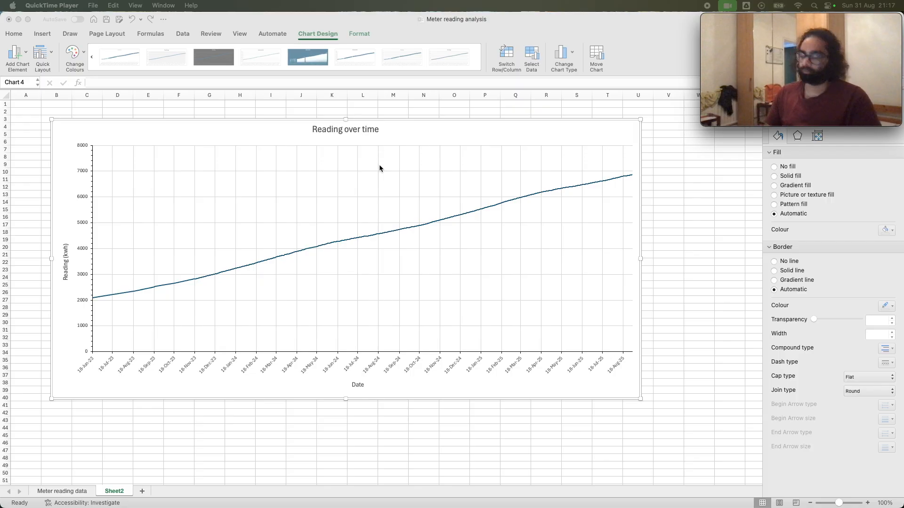
Add a new table column headed "Year" in cell E1 of the Meter reading data sheet
{"action": "left_click", "coordinate": [75, 492]}
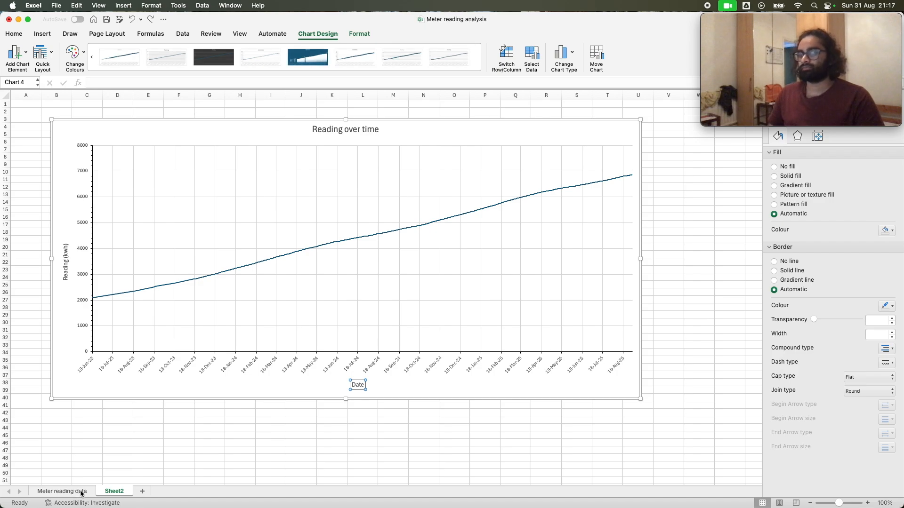
{"action": "left_click", "coordinate": [81, 493]}
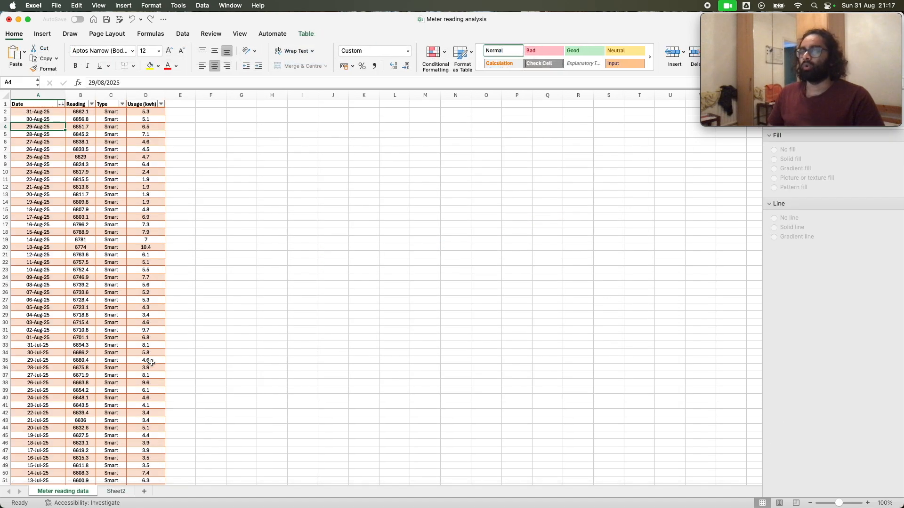
{"action": "left_click", "coordinate": [177, 114]}
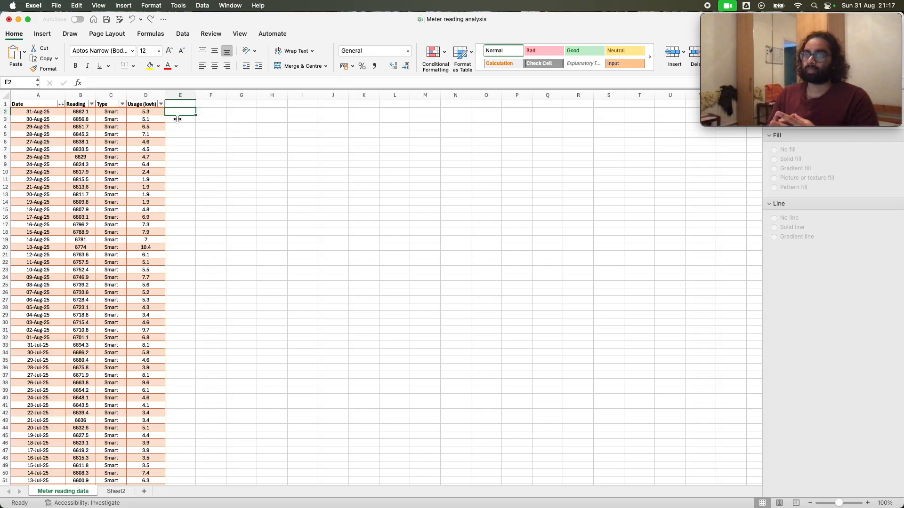
{"action": "left_click", "coordinate": [177, 103]}
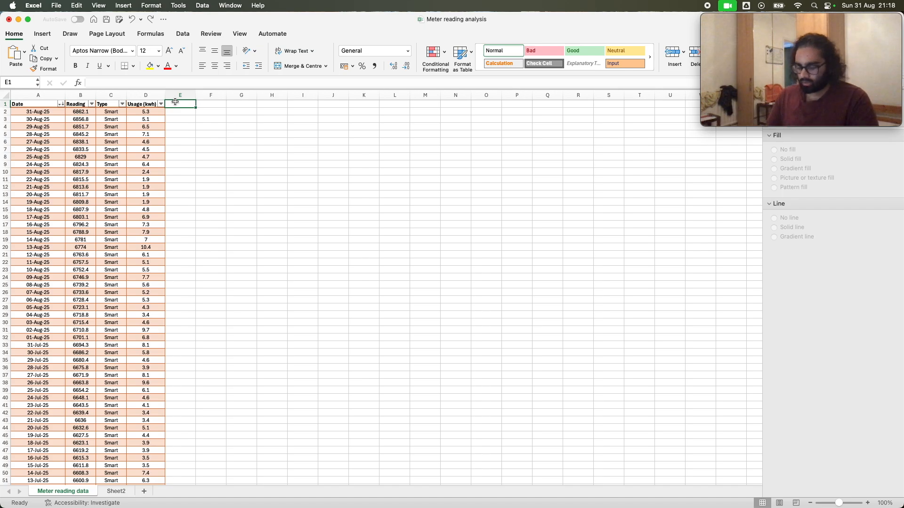
{"action": "type", "text": "Ye"}
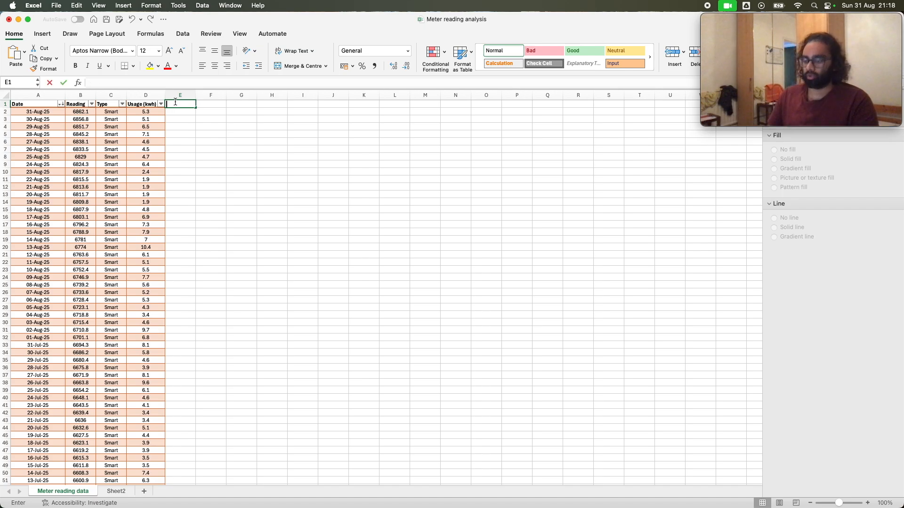
{"action": "type", "text": "ar"}
{"action": "key", "text": "Return"}
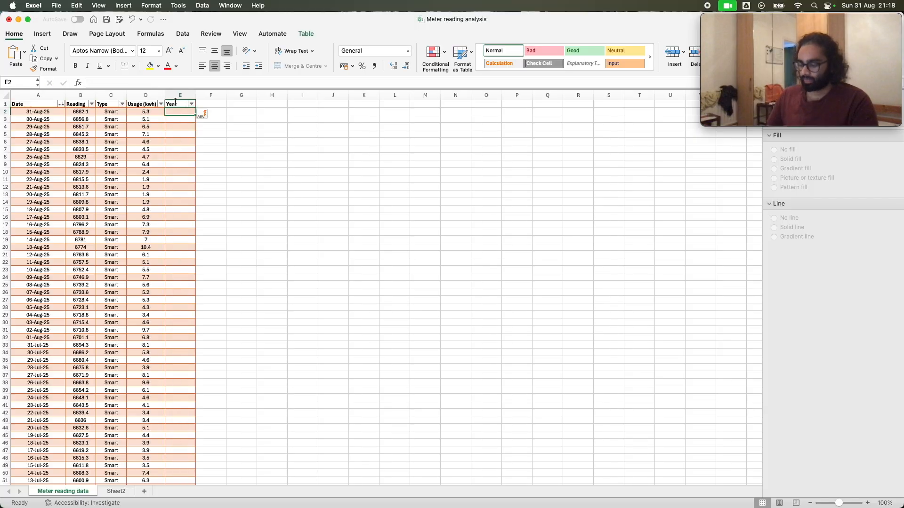
{"action": "type", "text": "="}
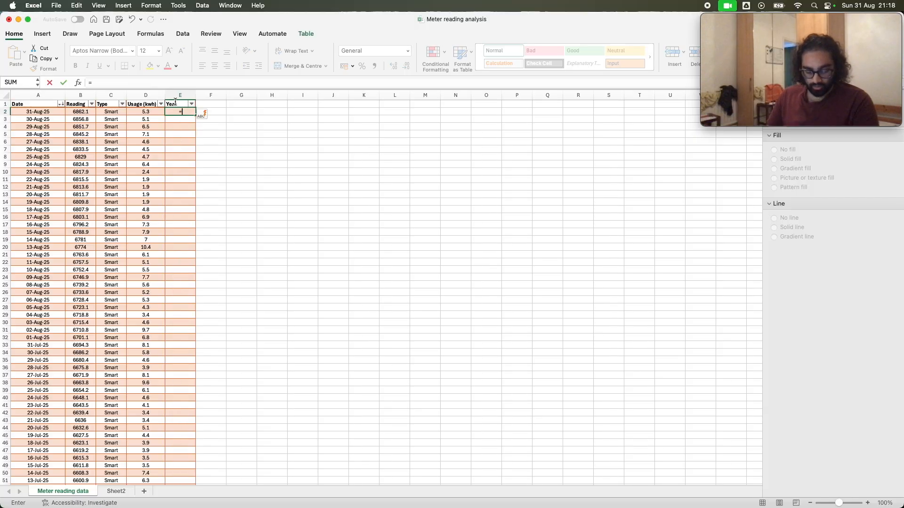
{"action": "type", "text": "Year"}
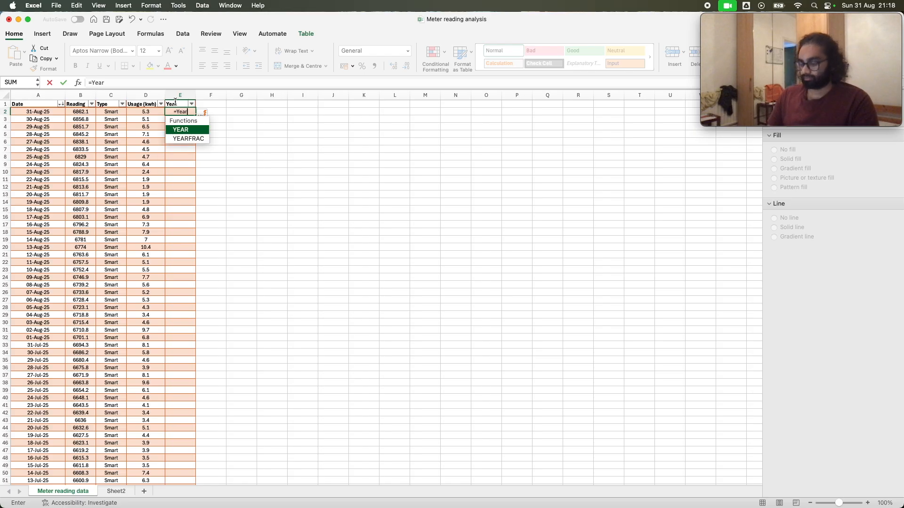
{"action": "type", "text": "("}
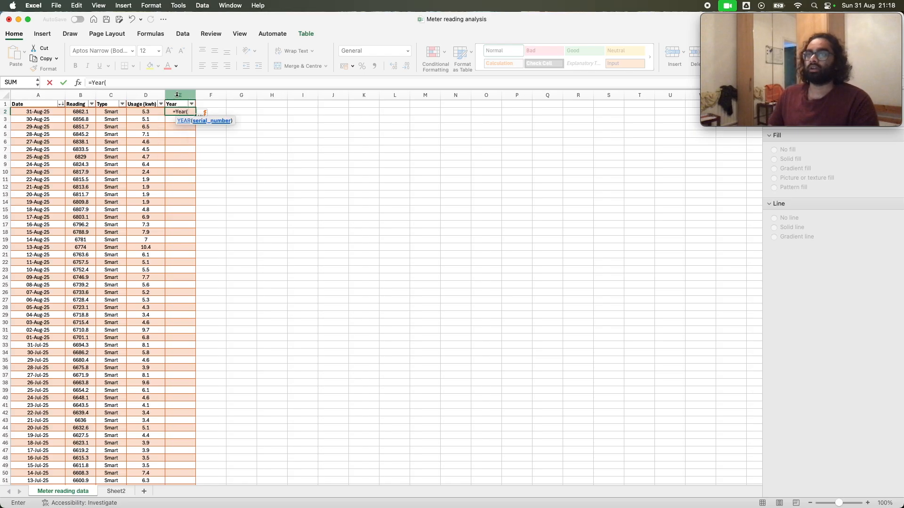
{"action": "left_click", "coordinate": [42, 112]}
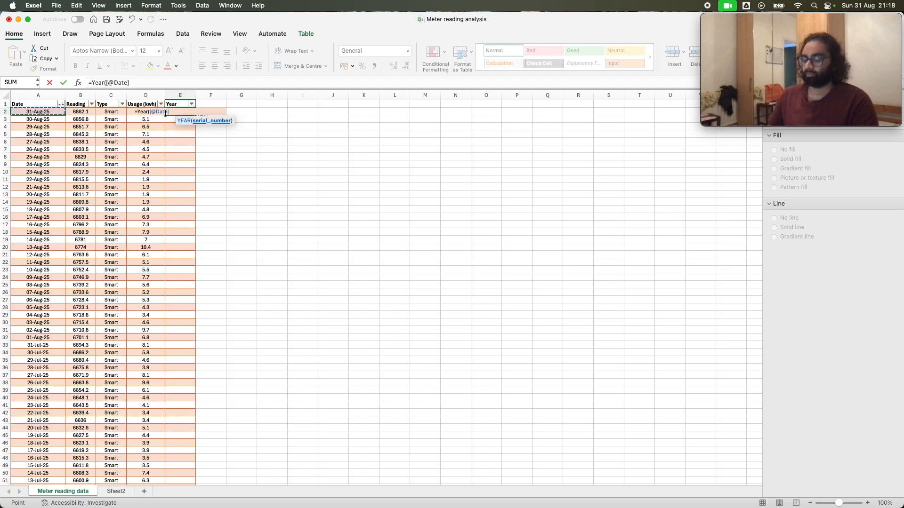
{"action": "type", "text": ")"}
{"action": "key", "text": "Return"}
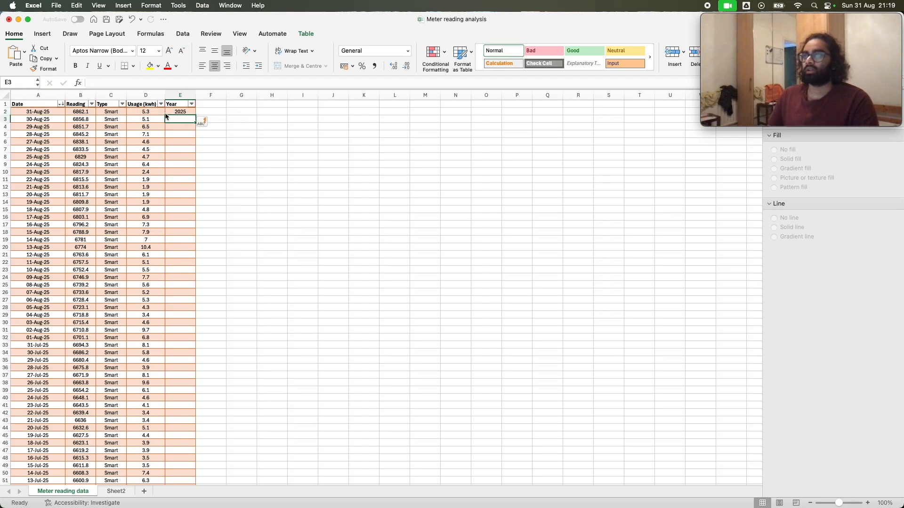
Fill the Year formula from E2 down to the table's last row, check the bottom rows and return to the top of the sheet
{"action": "left_click", "coordinate": [166, 114]}
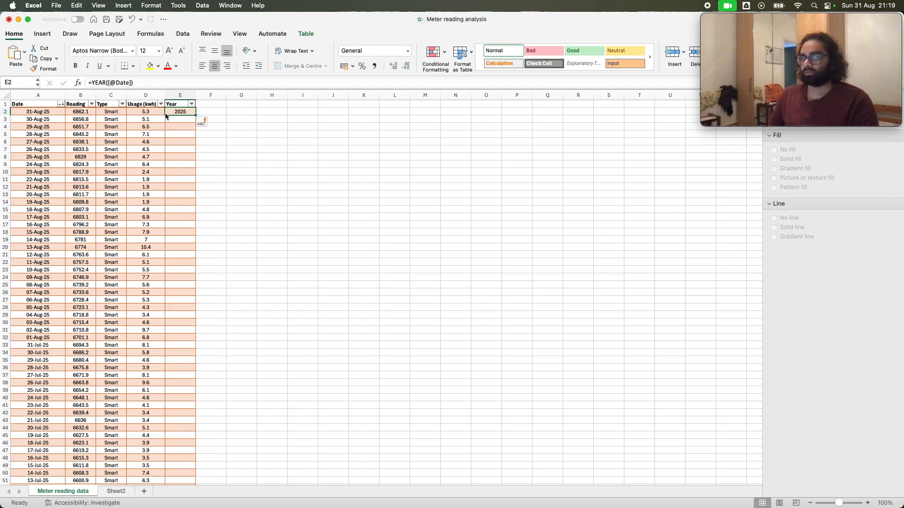
{"action": "double_click", "coordinate": [195, 116]}
{"action": "scroll", "coordinate": [197, 243], "scroll_direction": "down", "scroll_amount": 20}
{"action": "scroll", "coordinate": [197, 243], "scroll_direction": "down", "scroll_amount": 20}
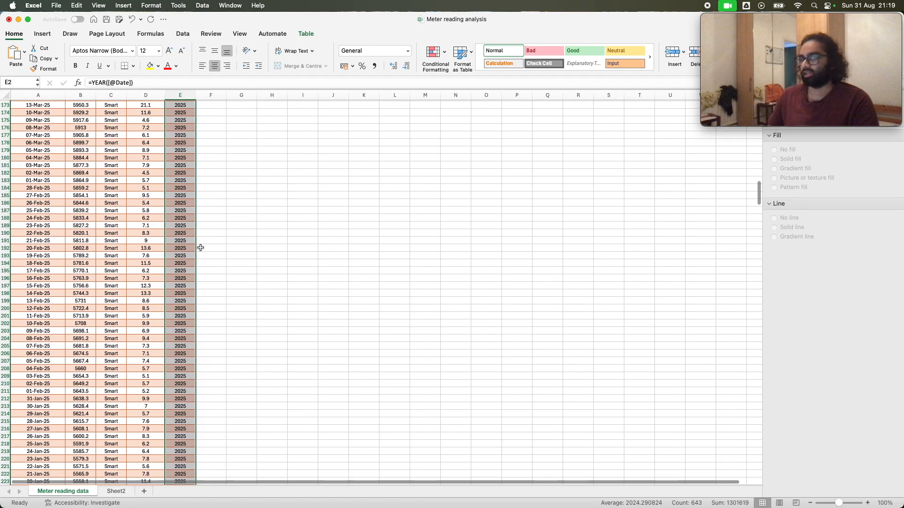
{"action": "left_click_drag", "start_coordinate": [758, 234], "coordinate": [743, 447]}
{"action": "scroll", "coordinate": [346, 379], "scroll_direction": "up", "scroll_amount": 8}
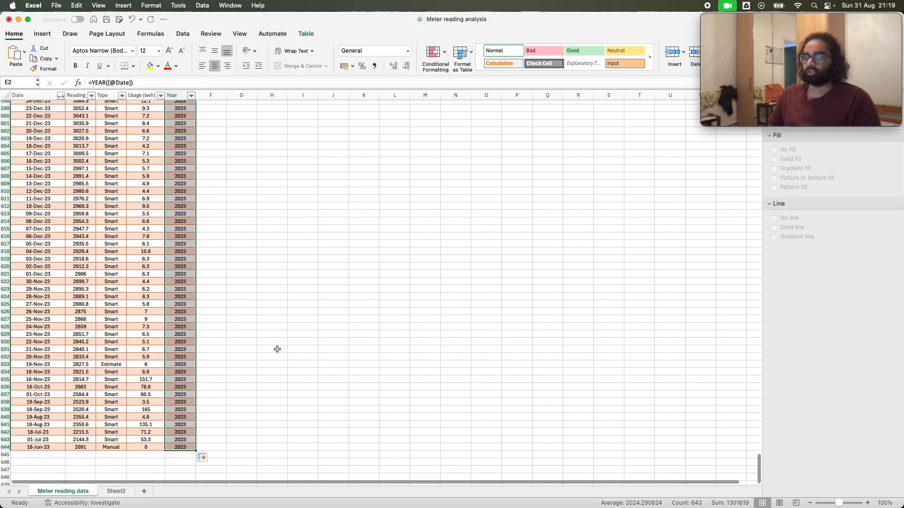
{"action": "scroll", "coordinate": [276, 348], "scroll_direction": "up", "scroll_amount": 10}
{"action": "left_click_drag", "start_coordinate": [758, 452], "coordinate": [754, 65]}
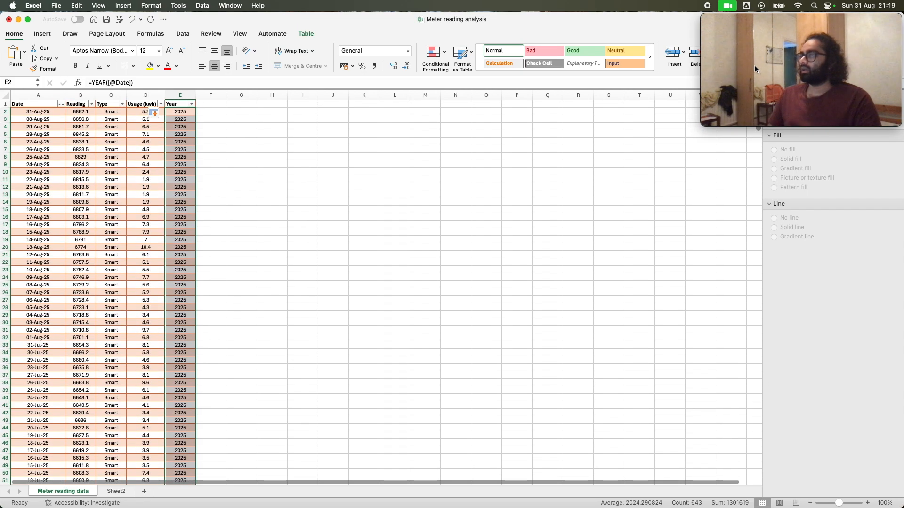
Add a new table column headed "Season" in cell F1
{"action": "left_click", "coordinate": [206, 103]}
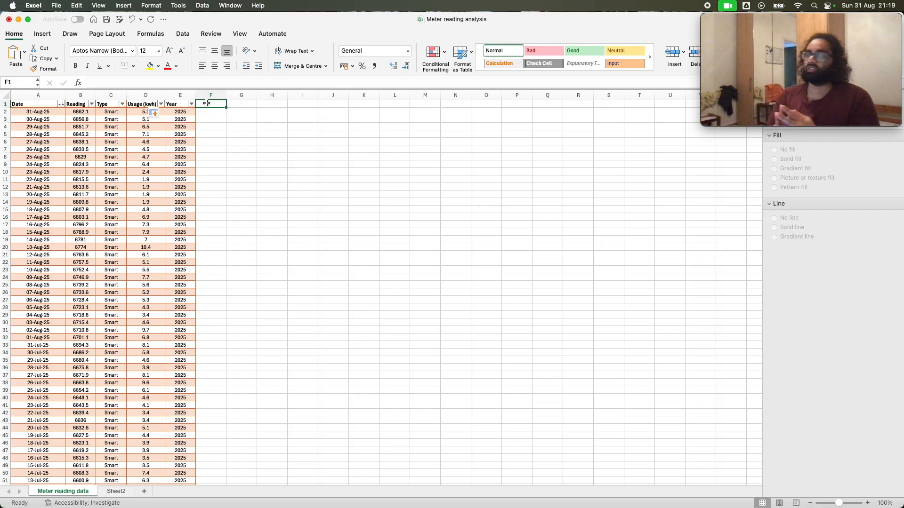
{"action": "type", "text": "S"}
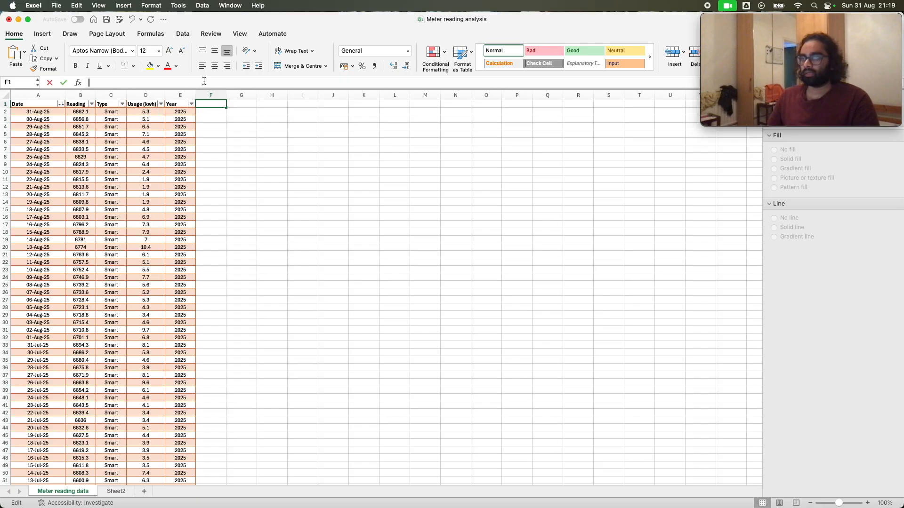
{"action": "type", "text": "eason"}
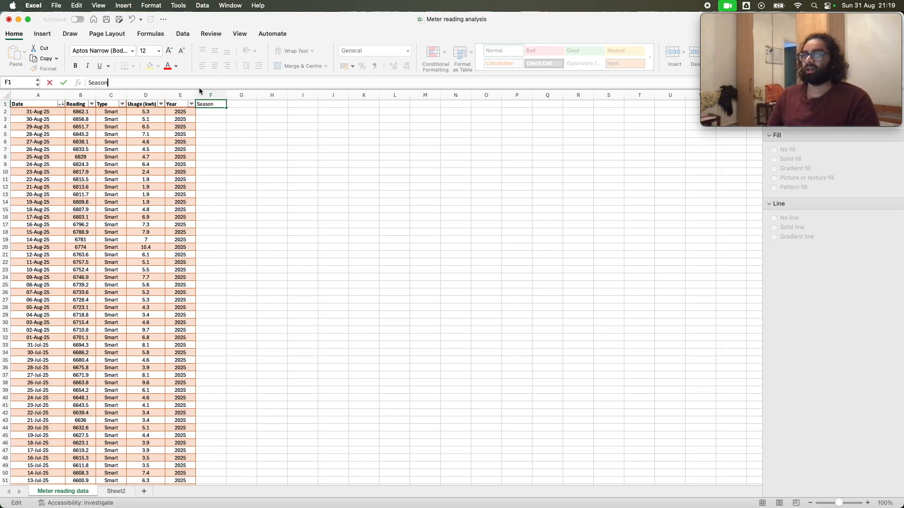
{"action": "key", "text": "Return"}
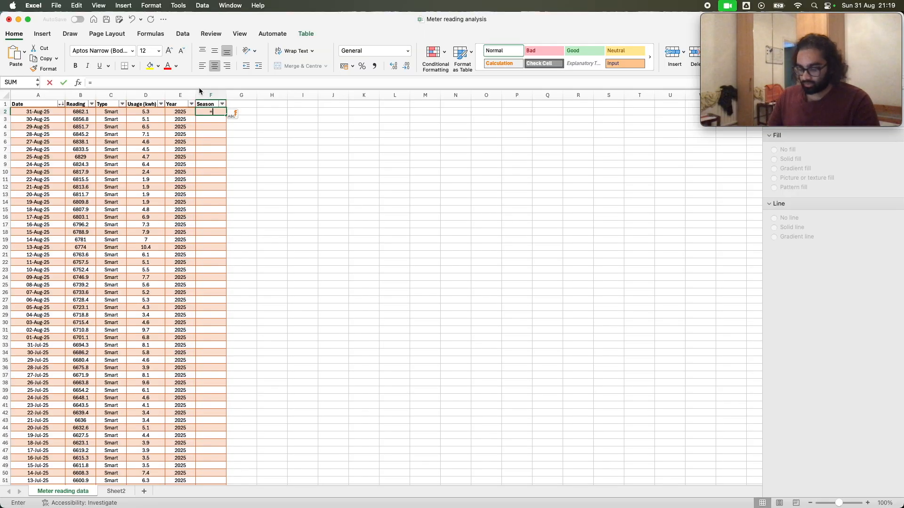
{"action": "type", "text": "="}
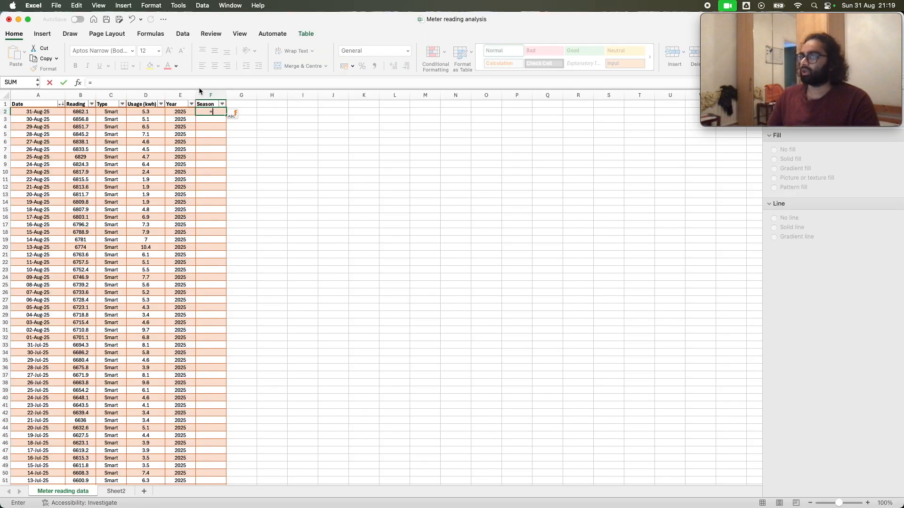
{"action": "left_click", "coordinate": [198, 83]}
{"action": "type", "text": "if"}
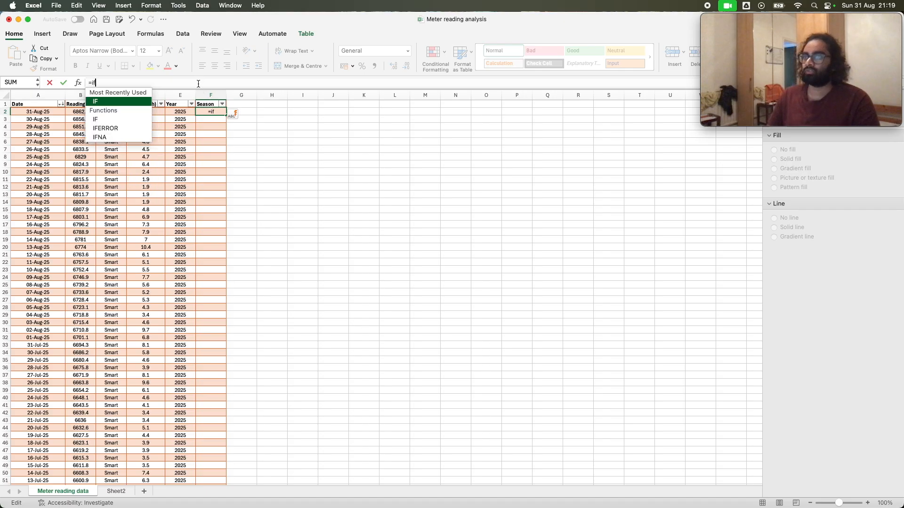
{"action": "double_click", "coordinate": [127, 101]}
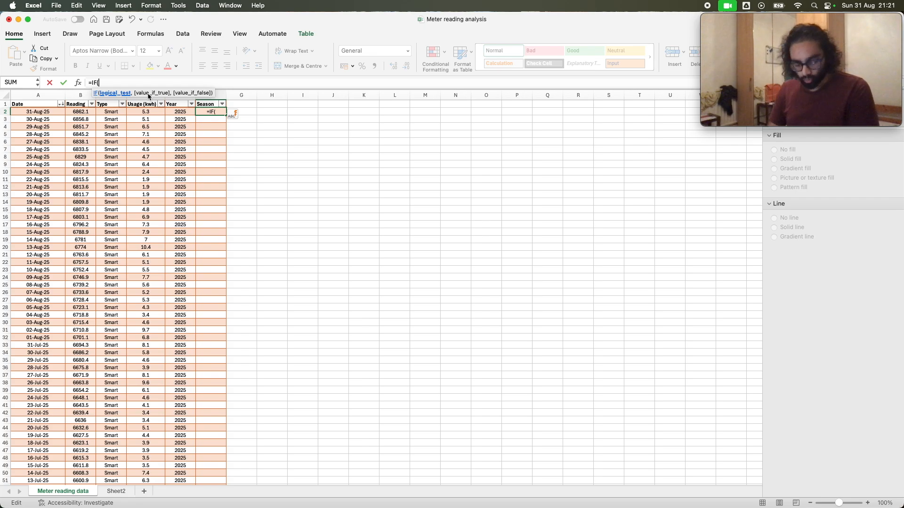
{"action": "type", "text": "or"}
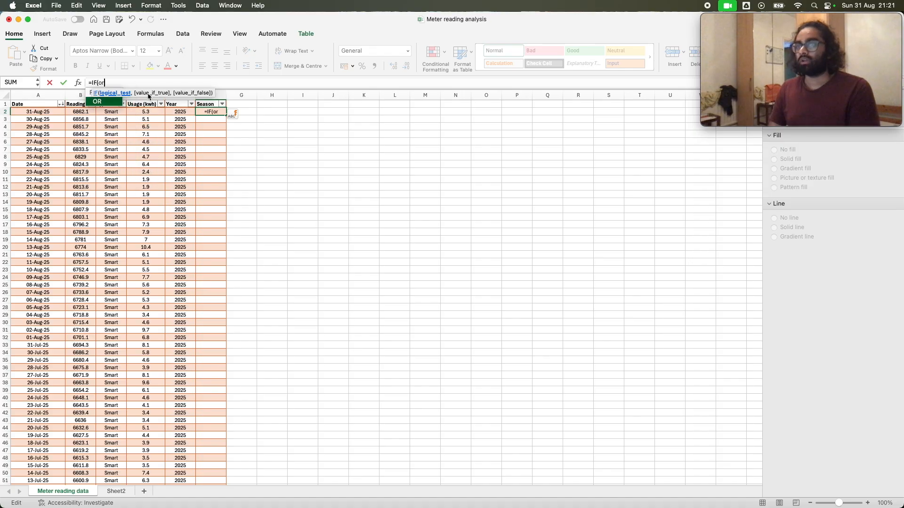
{"action": "type", "text": "("}
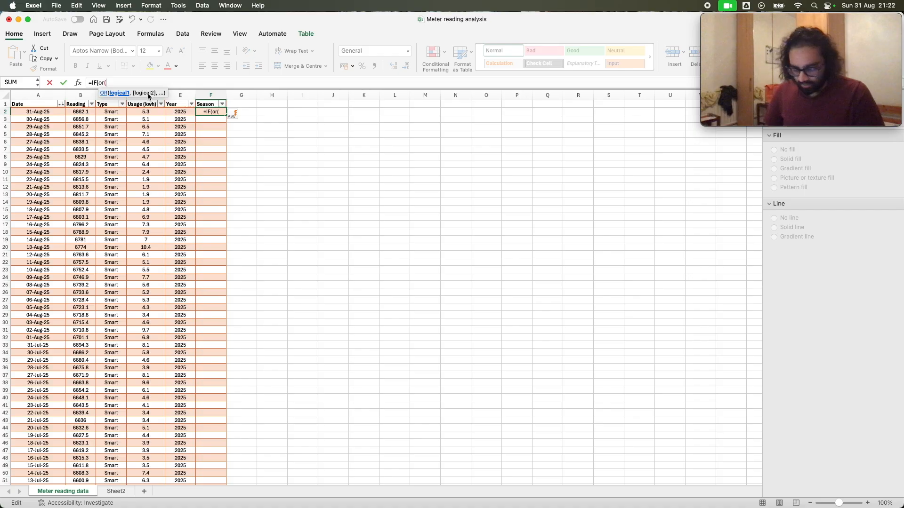
{"action": "type", "text": "MOnth"}
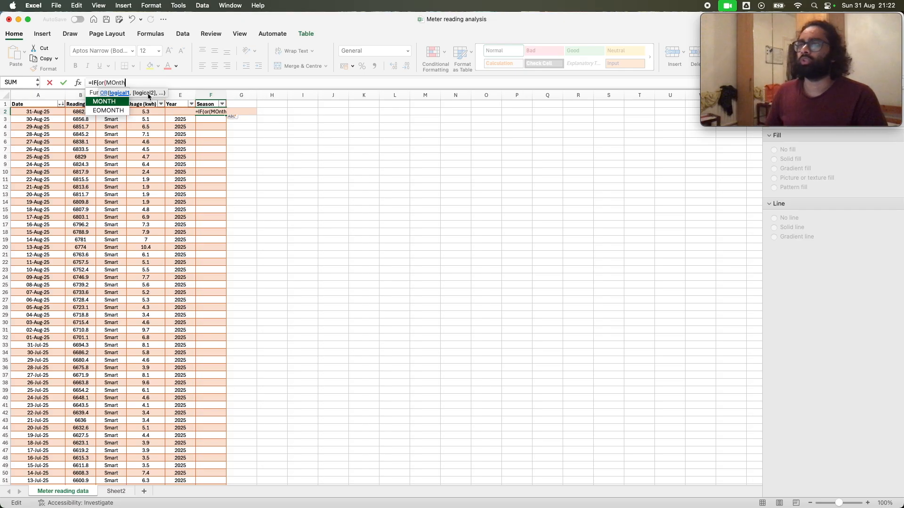
{"action": "double_click", "coordinate": [116, 102]}
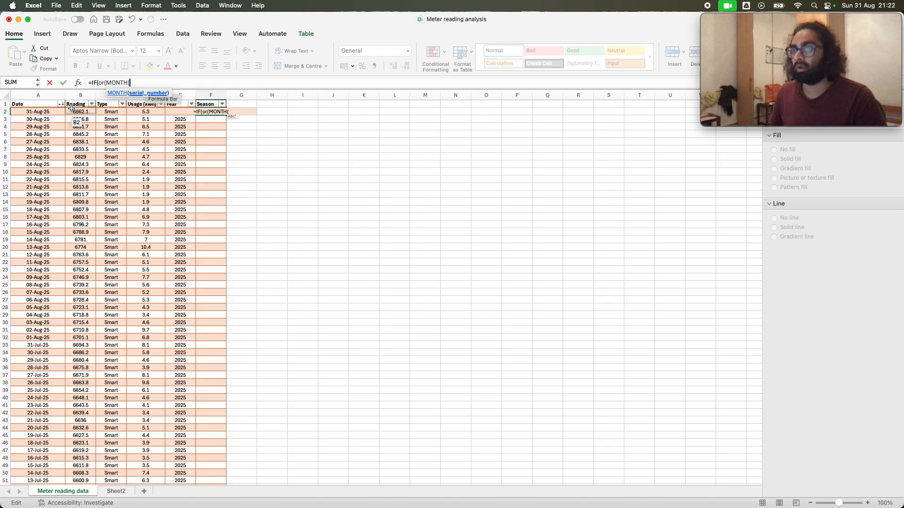
{"action": "left_click", "coordinate": [31, 114]}
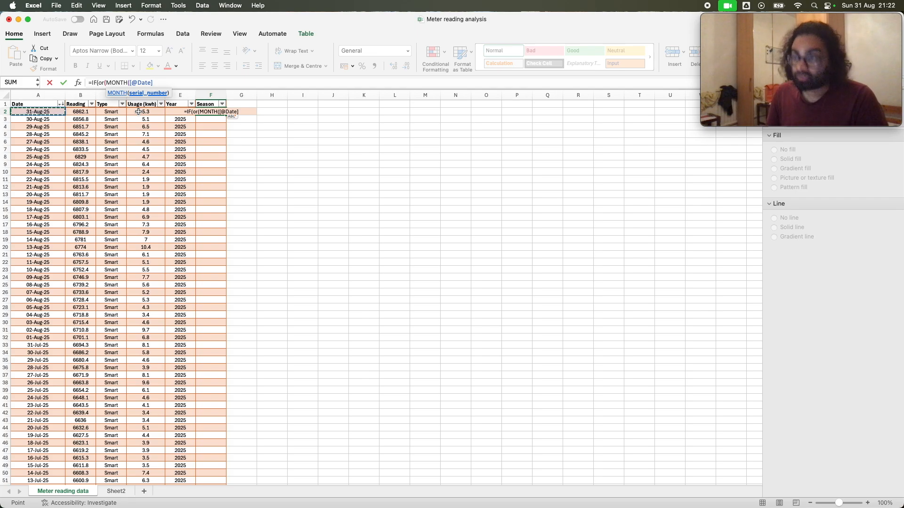
{"action": "type", "text": ")"}
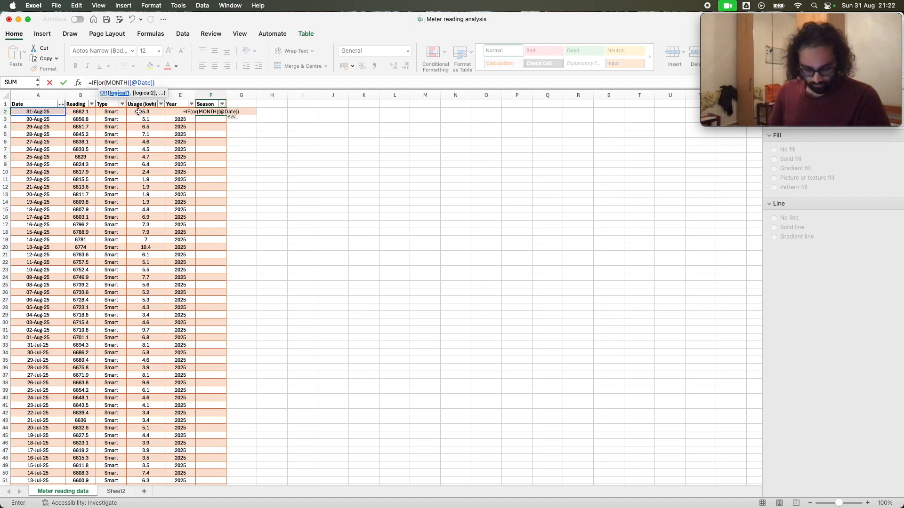
{"action": "type", "text": ">="}
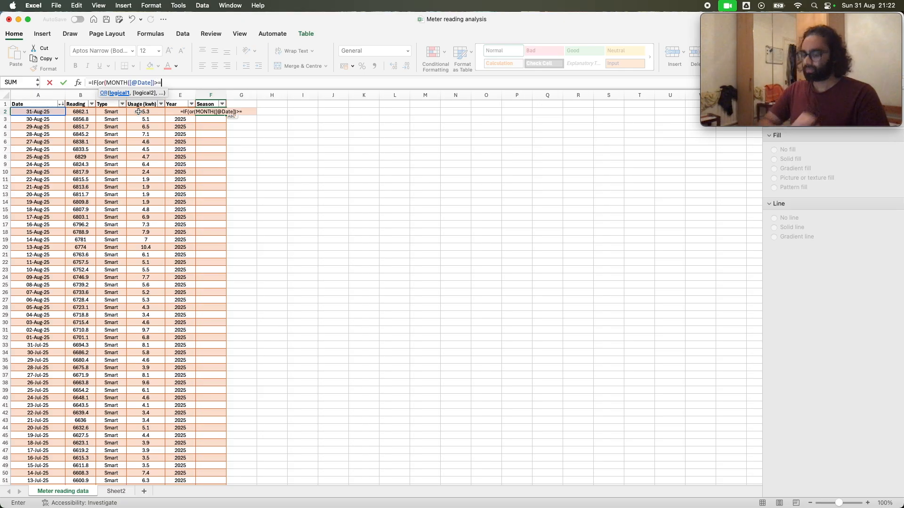
{"action": "type", "text": "10"}
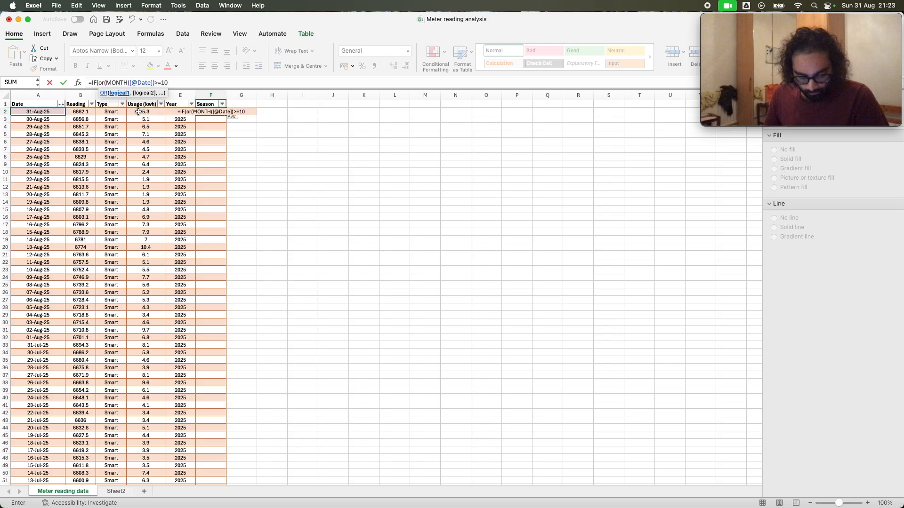
{"action": "type", "text": ","}
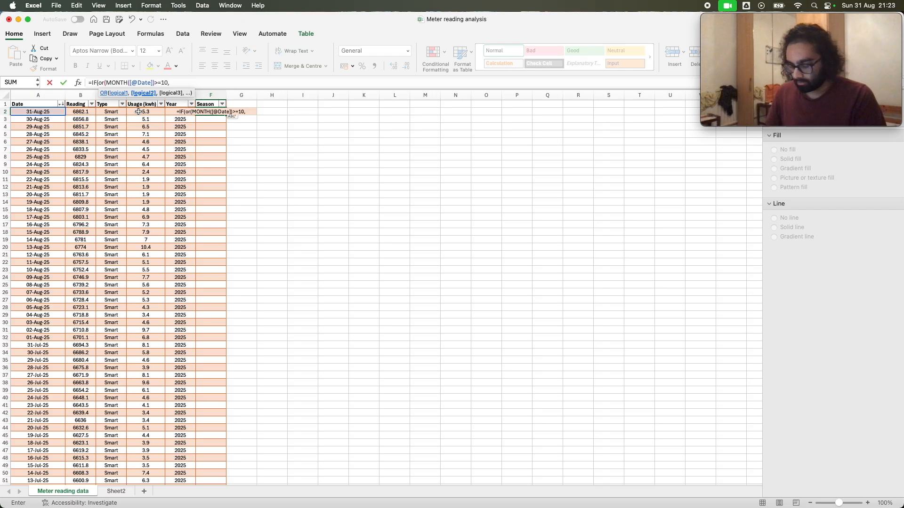
{"action": "type", "text": "Month("}
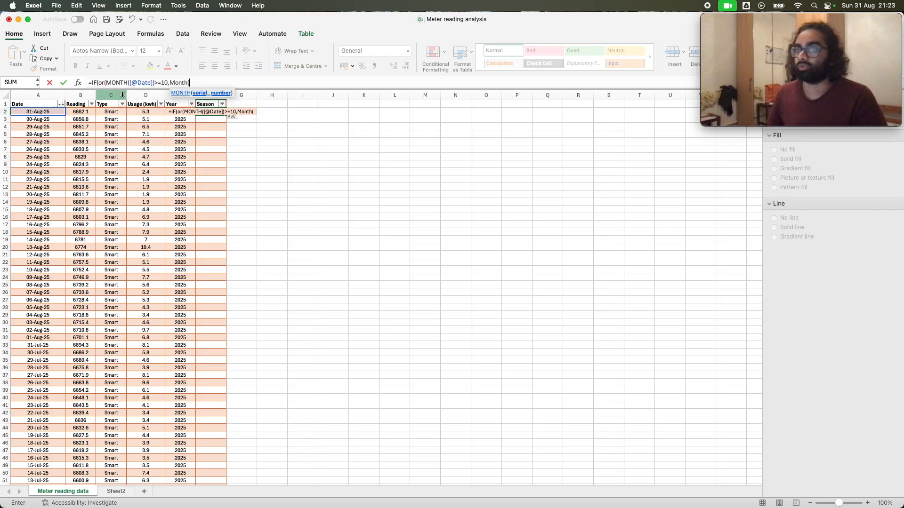
{"action": "left_click", "coordinate": [48, 113]}
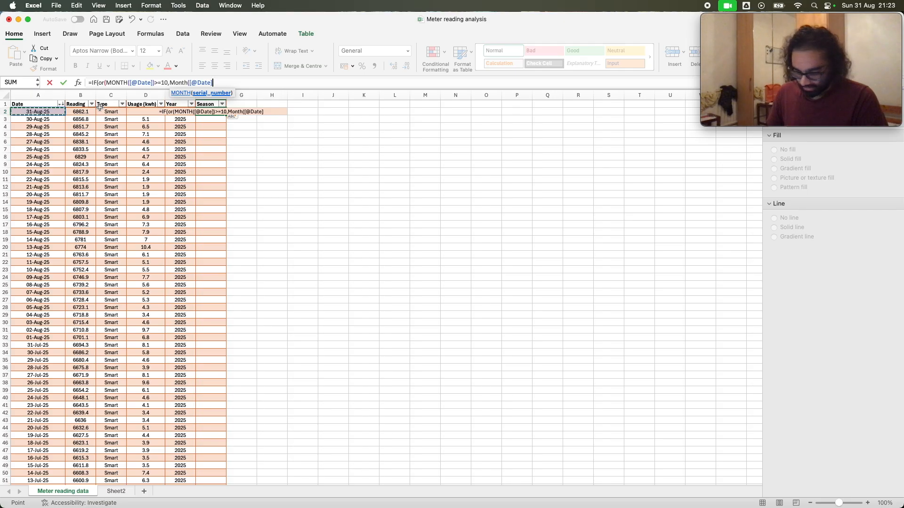
{"action": "type", "text": "<=3"}
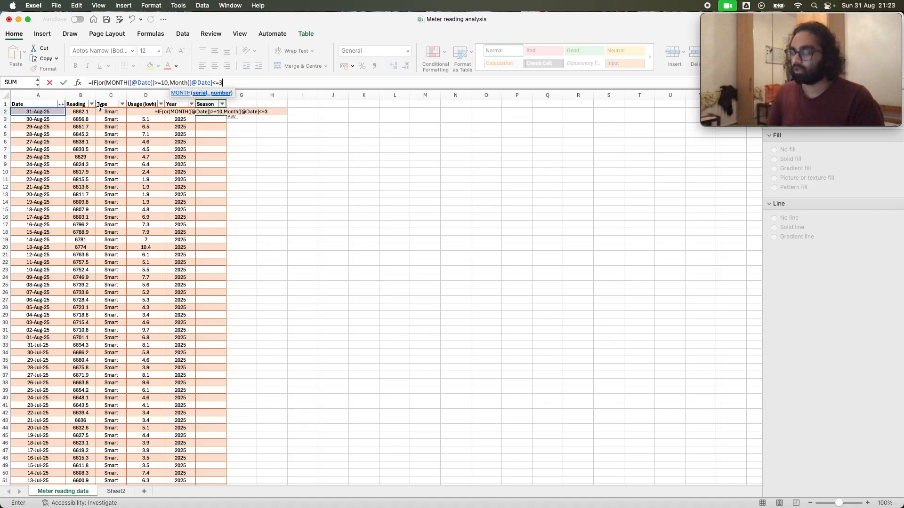
{"action": "type", "text": ")"}
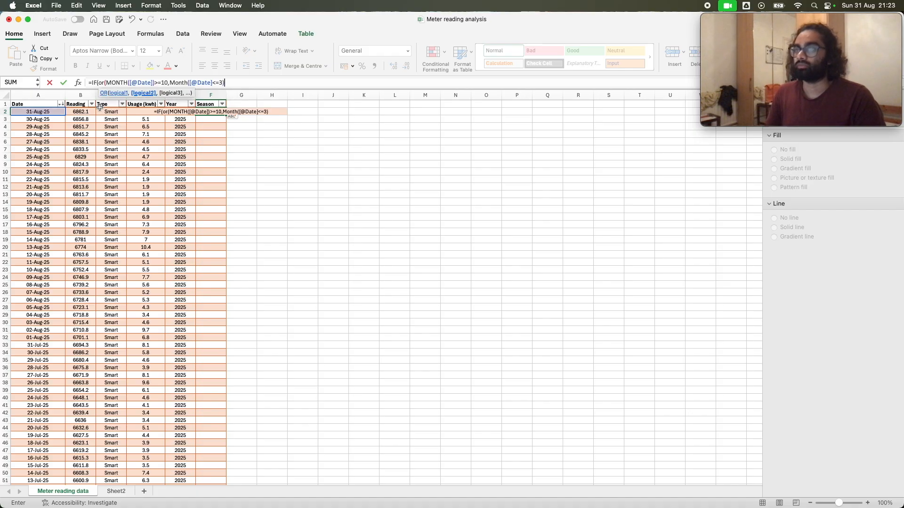
{"action": "type", "text": ")"}
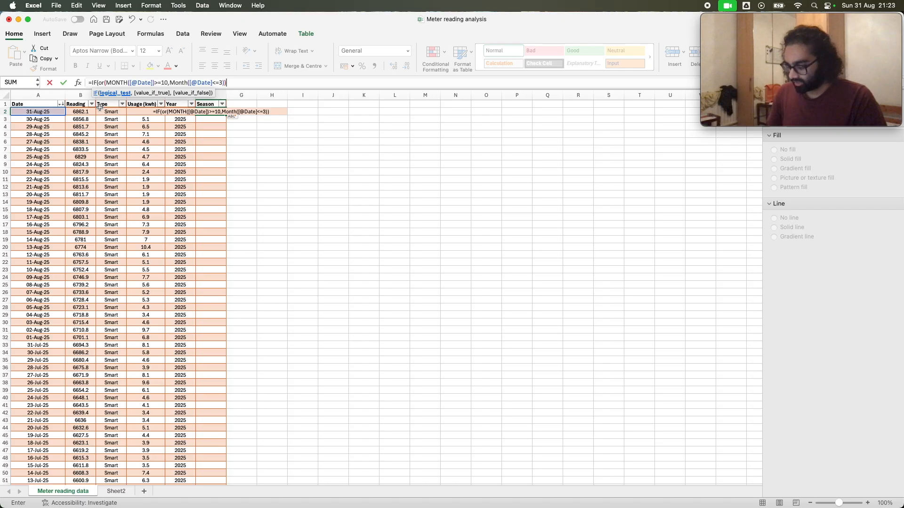
{"action": "type", "text": ","}
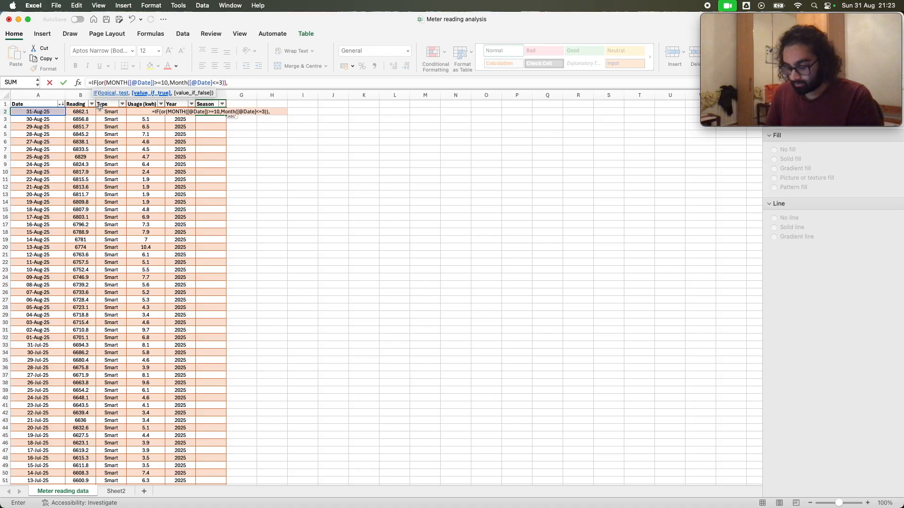
Add "Winter" as the value-if-true result of the Season IF formula
{"action": "type", "text": "@Winte"}
{"action": "key", "text": "BackSpace"}
{"action": "key", "text": "BackSpace"}
{"action": "key", "text": "BackSpace"}
{"action": "key", "text": "BackSpace"}
{"action": "key", "text": "BackSpace"}
{"action": "key", "text": "BackSpace"}
{"action": "type", "text": "\""}
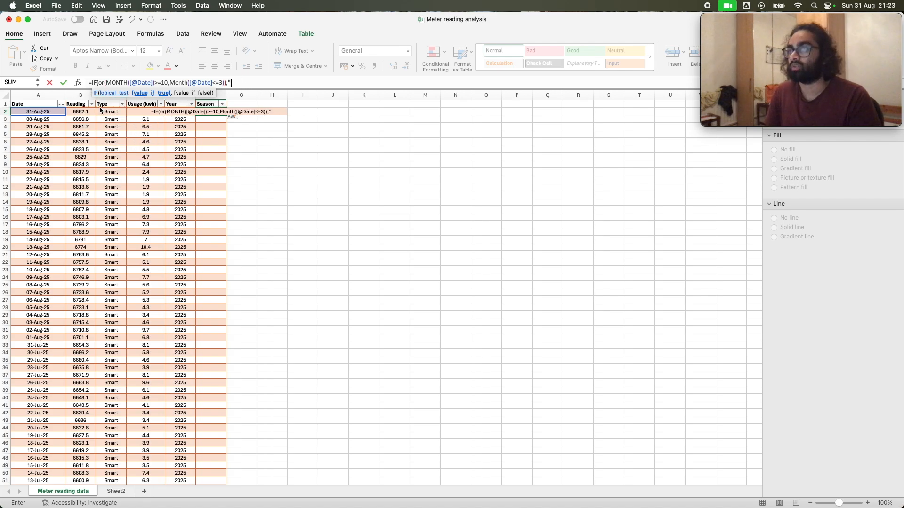
{"action": "type", "text": "Winter\","}
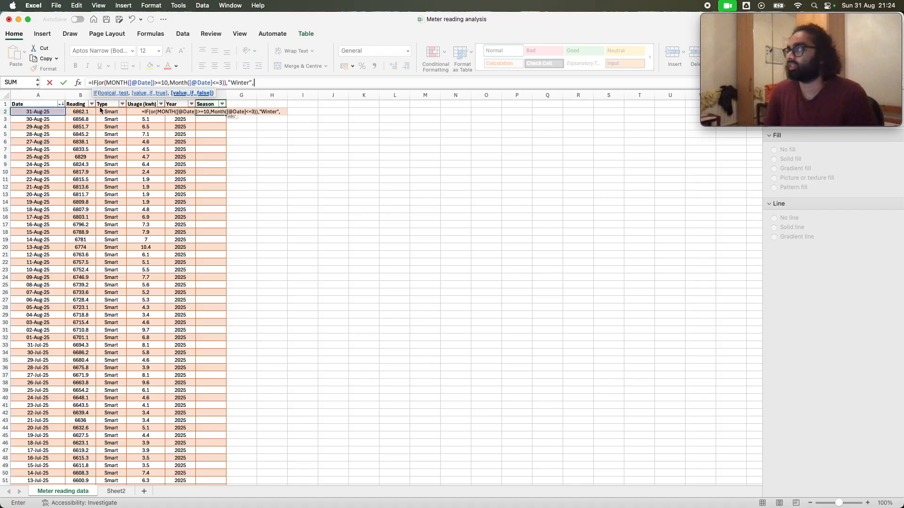
Add "Summer" as the value-if-false result, close the IF function and enter the Season formula in cell F2
{"action": "type", "text": "@"}
{"action": "key", "text": "BackSpace"}
{"action": "type", "text": "\"Summer"}
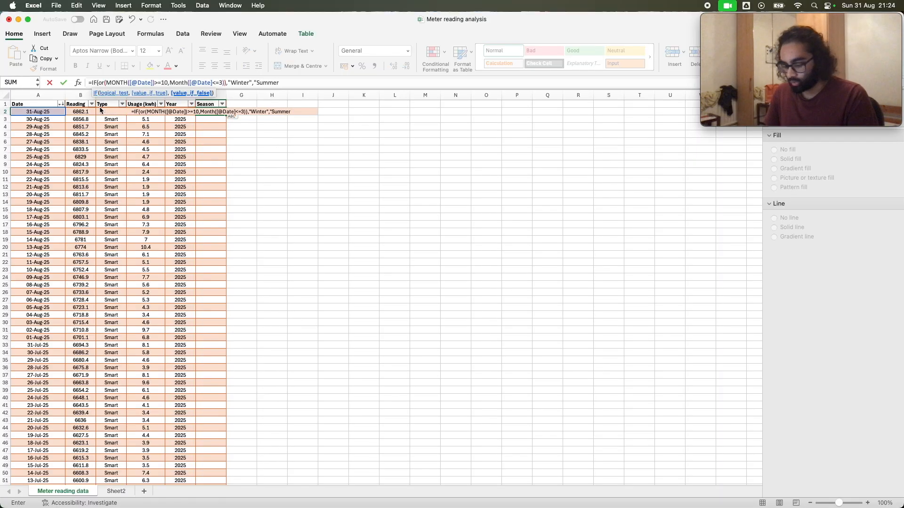
{"action": "type", "text": "\")"}
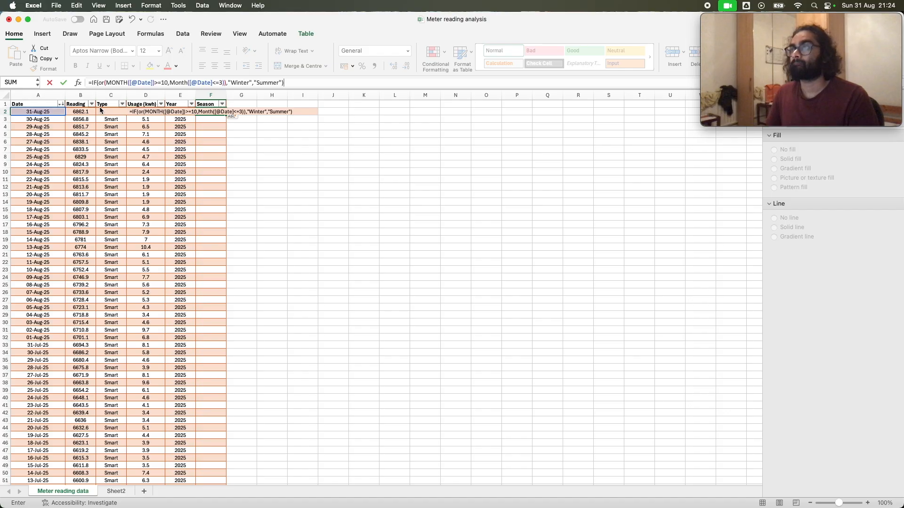
{"action": "key", "text": "Return"}
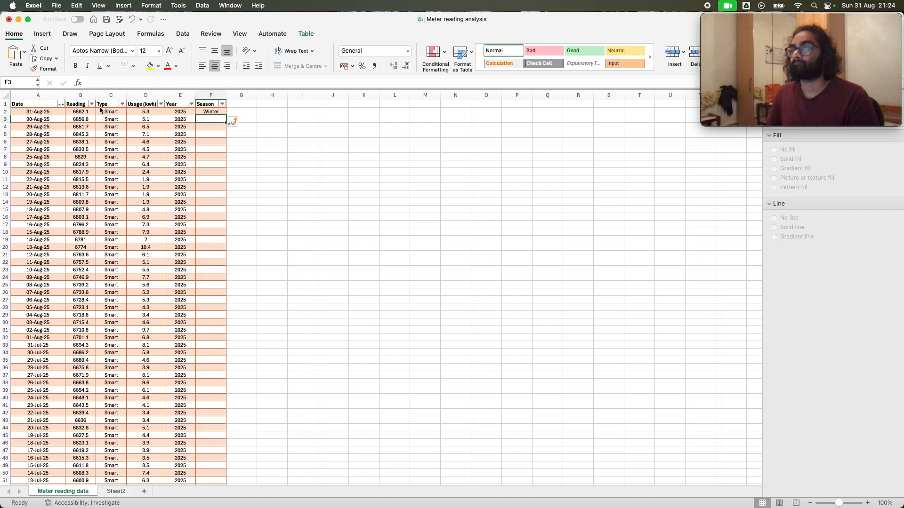
{"action": "left_click", "coordinate": [210, 112]}
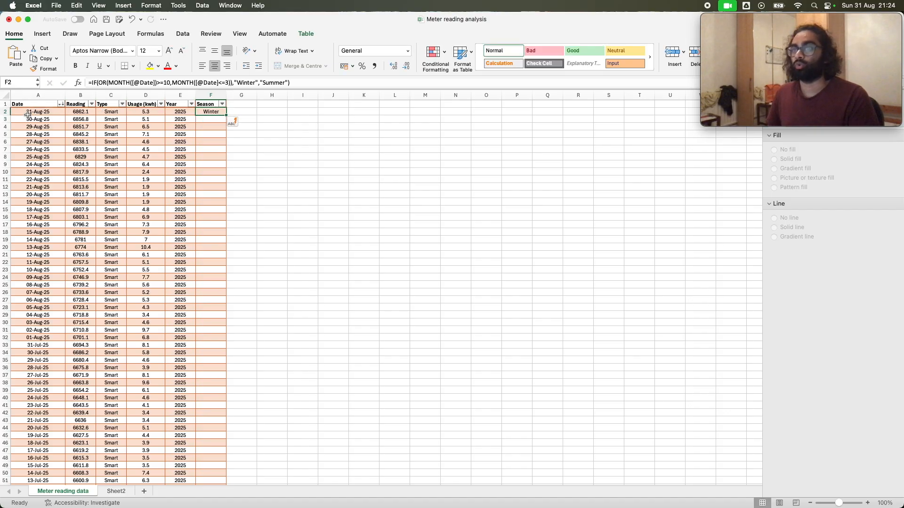
{"action": "left_click", "coordinate": [227, 82]}
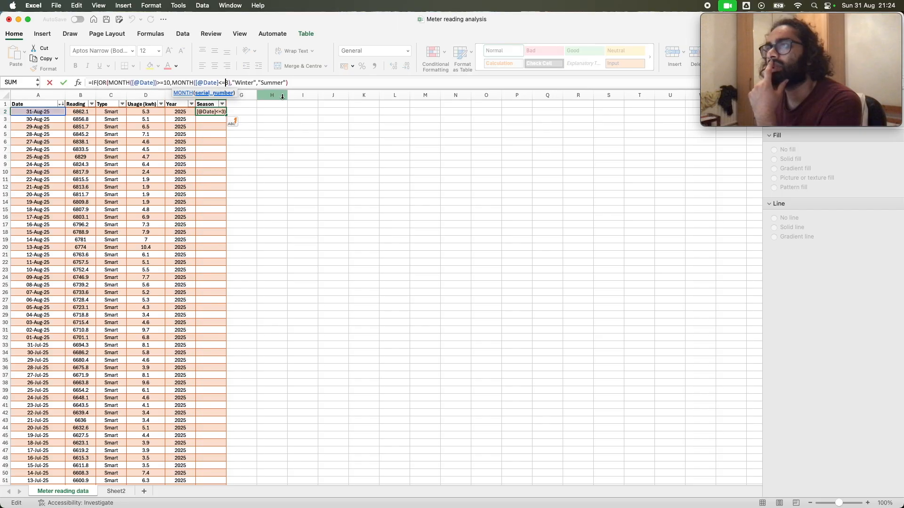
{"action": "type", "text": ")"}
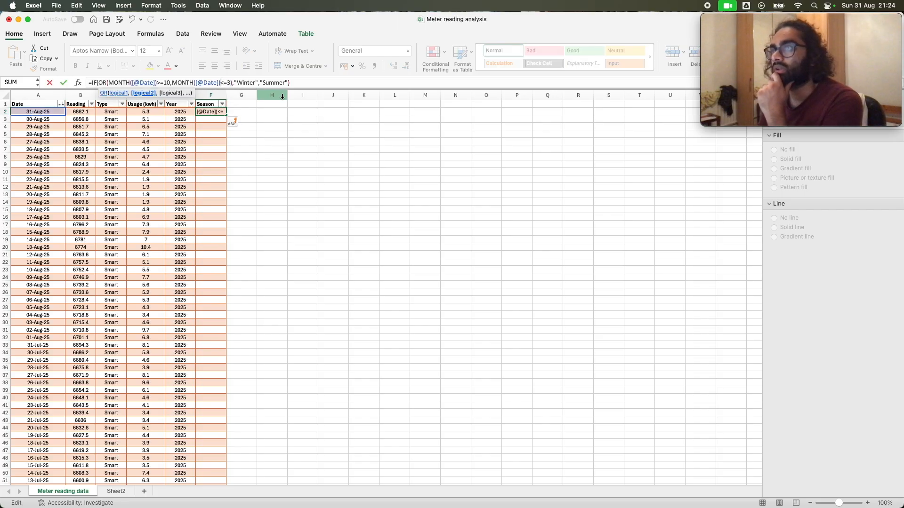
{"action": "key", "text": "Return"}
{"action": "key", "text": "Up"}
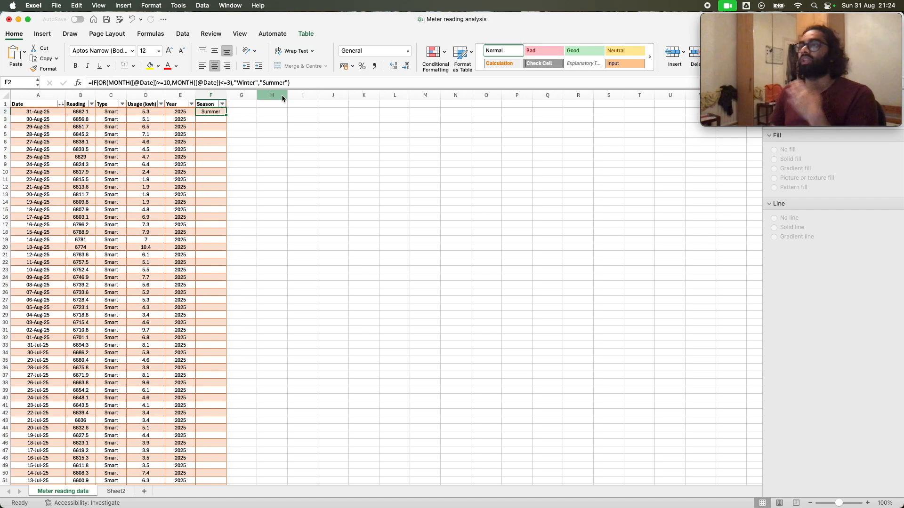
{"action": "left_click", "coordinate": [221, 83]}
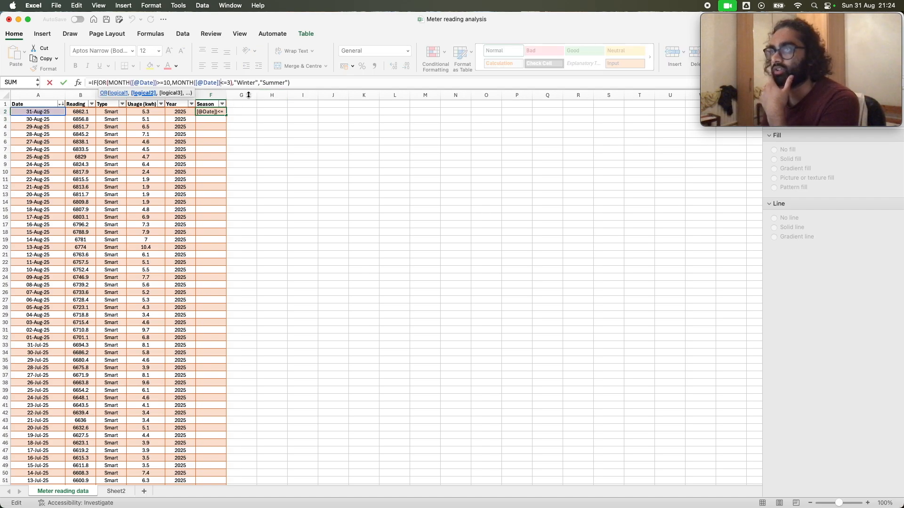
{"action": "left_click", "coordinate": [212, 112]}
{"action": "left_click", "coordinate": [213, 122]}
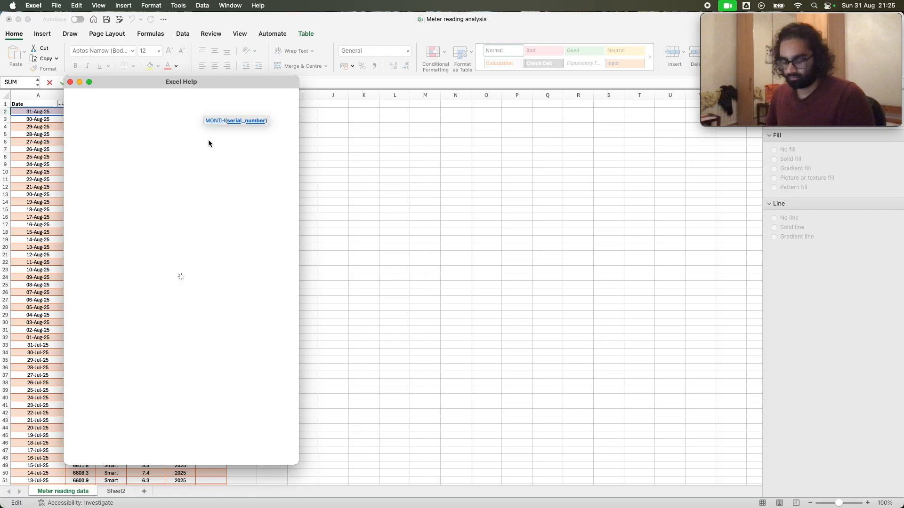
{"action": "left_click", "coordinate": [70, 83]}
{"action": "key", "text": "Escape"}
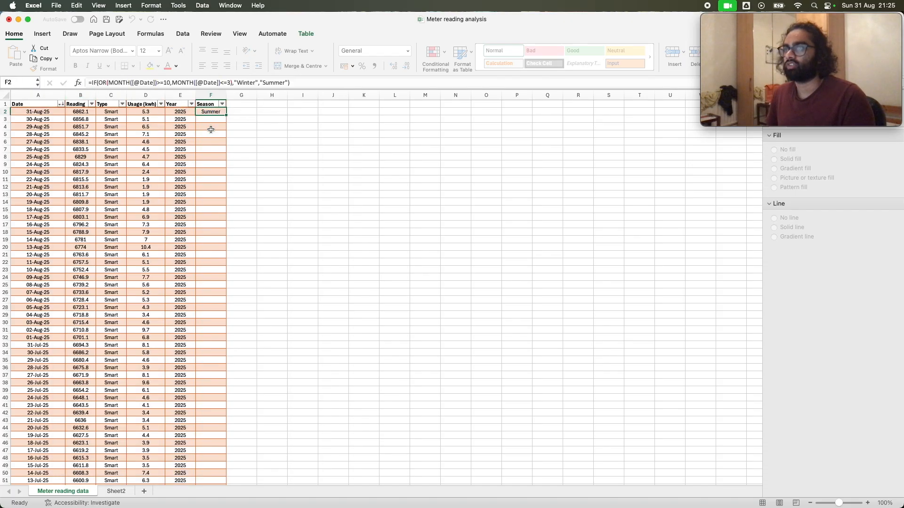
Fill the Season formula from F2 down to the table's last row, check the Summer and Winter date boundaries and return to the top
{"action": "left_click_drag", "start_coordinate": [227, 116], "coordinate": [227, 240]}
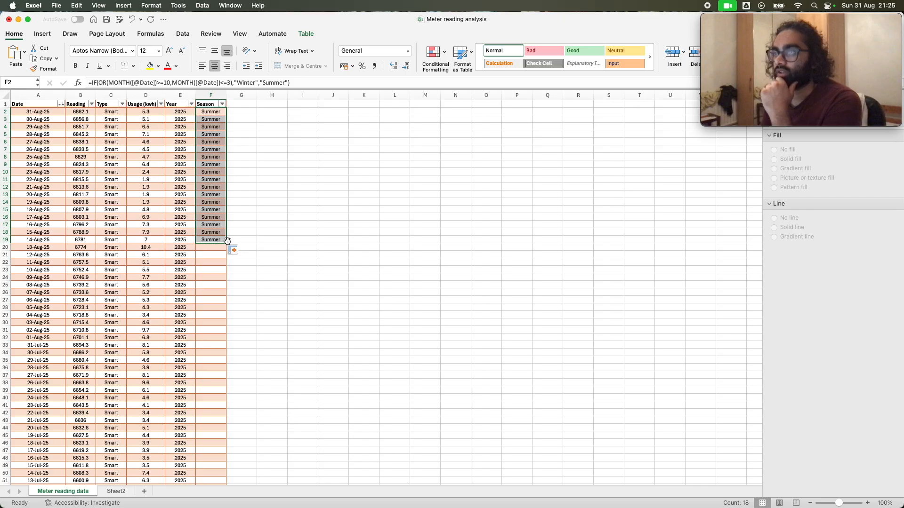
{"action": "double_click", "coordinate": [227, 241]}
{"action": "scroll", "coordinate": [222, 261], "scroll_direction": "down", "scroll_amount": 5}
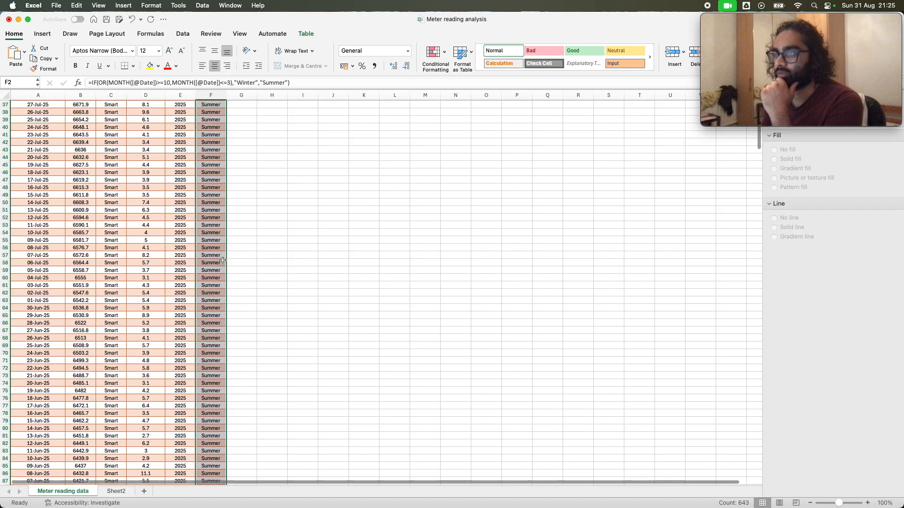
{"action": "scroll", "coordinate": [222, 261], "scroll_direction": "down", "scroll_amount": 10}
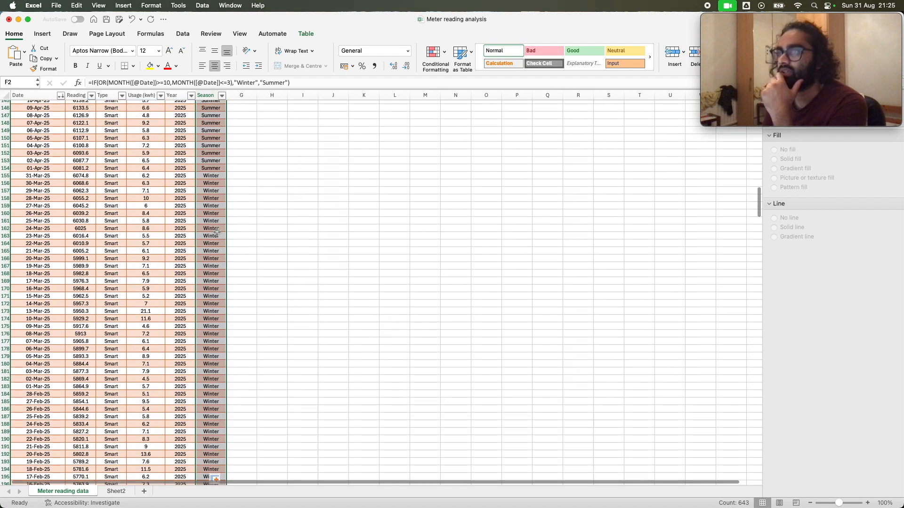
{"action": "left_click", "coordinate": [56, 176]}
{"action": "scroll", "coordinate": [162, 174], "scroll_direction": "down", "scroll_amount": 15}
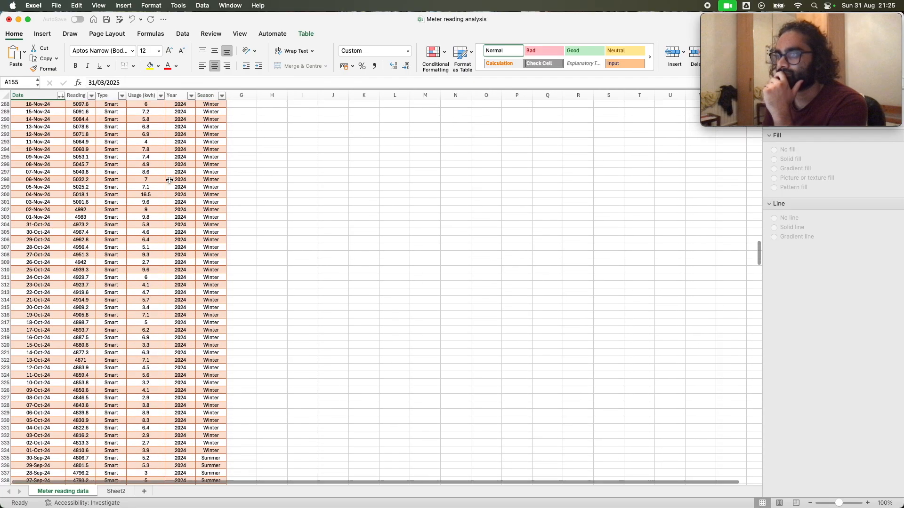
{"action": "scroll", "coordinate": [169, 180], "scroll_direction": "down", "scroll_amount": 8}
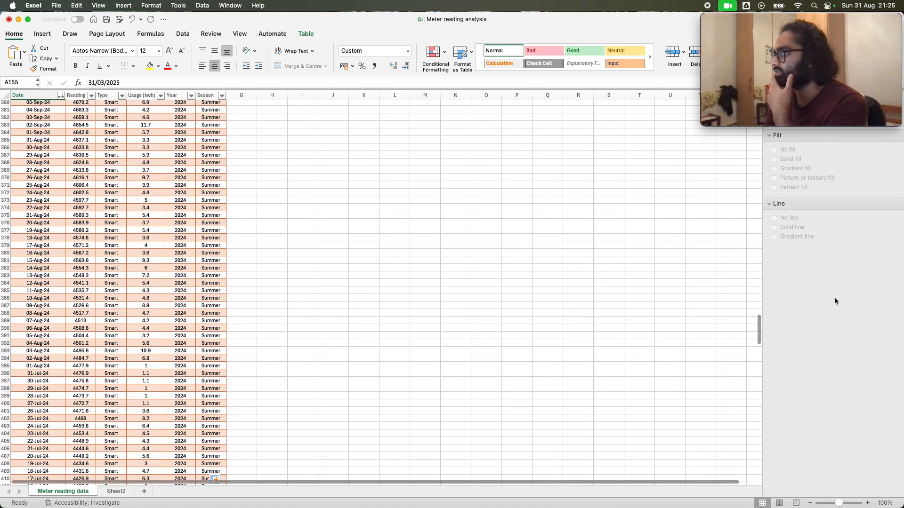
{"action": "left_click_drag", "start_coordinate": [759, 325], "coordinate": [755, 113]}
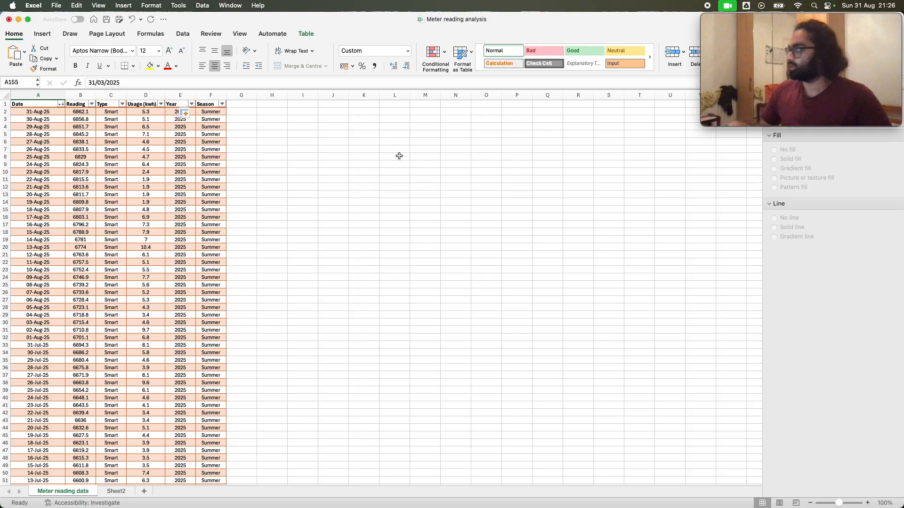
Insert a pivot table based on the MeterReadings table on a new worksheet and move that sheet after Sheet2
{"action": "left_click", "coordinate": [179, 217]}
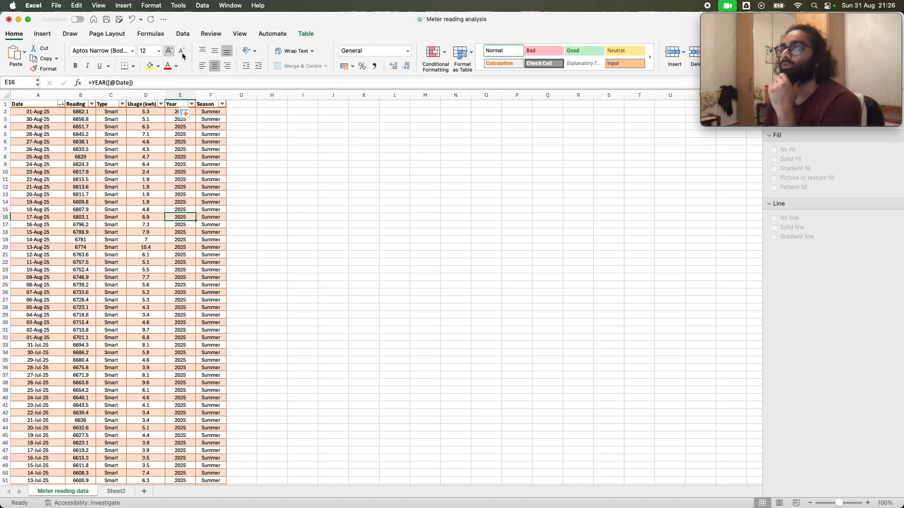
{"action": "left_click", "coordinate": [35, 37]}
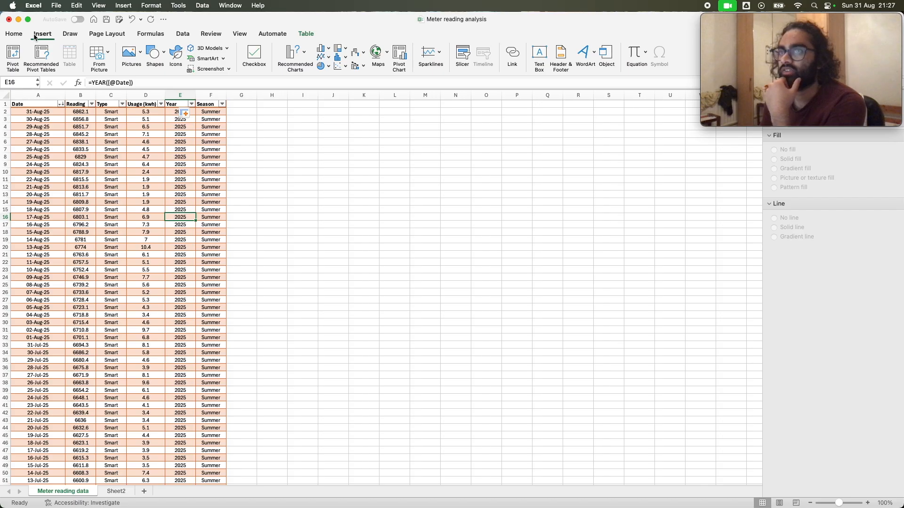
{"action": "left_click", "coordinate": [13, 55]}
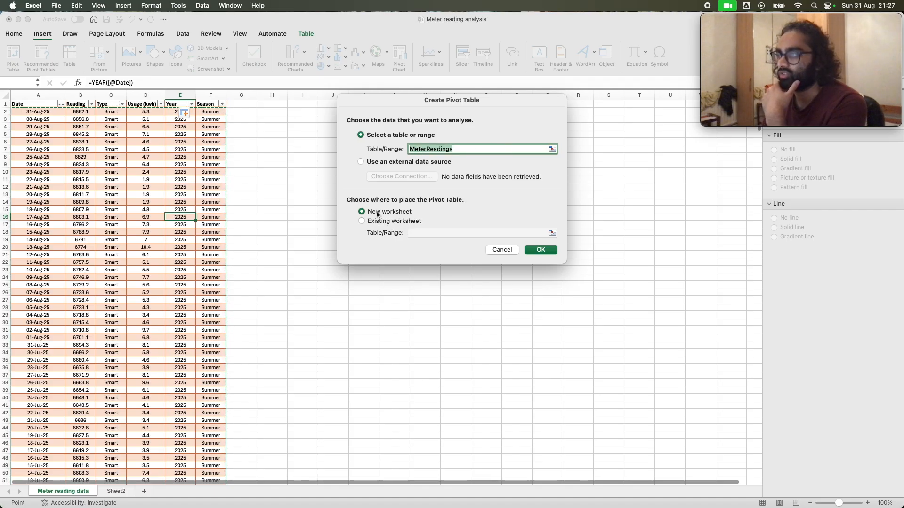
{"action": "left_click", "coordinate": [534, 251]}
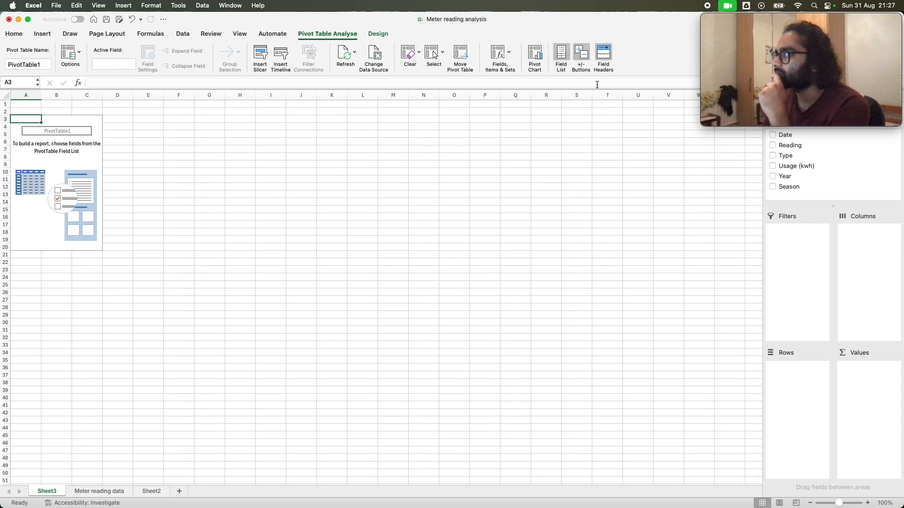
{"action": "left_click", "coordinate": [764, 27]}
{"action": "left_click_drag", "start_coordinate": [763, 28], "coordinate": [615, 27]}
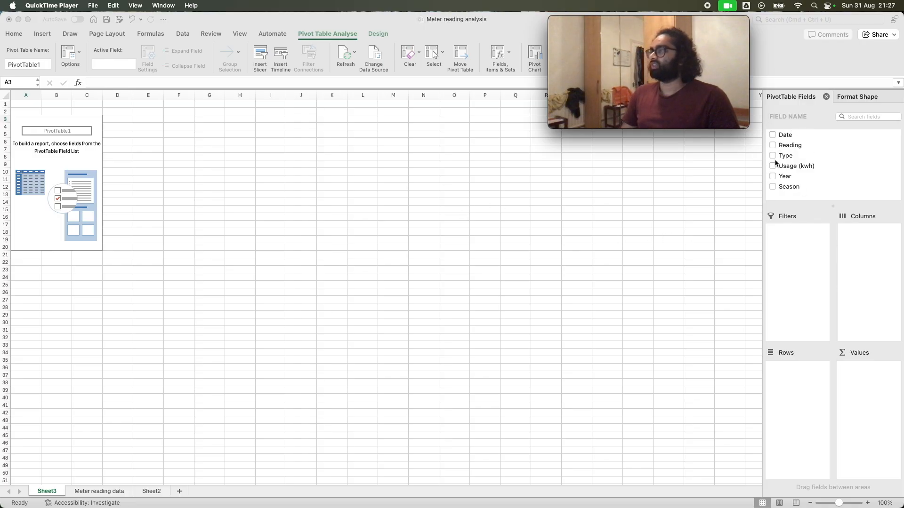
{"action": "left_click_drag", "start_coordinate": [46, 492], "coordinate": [159, 492]}
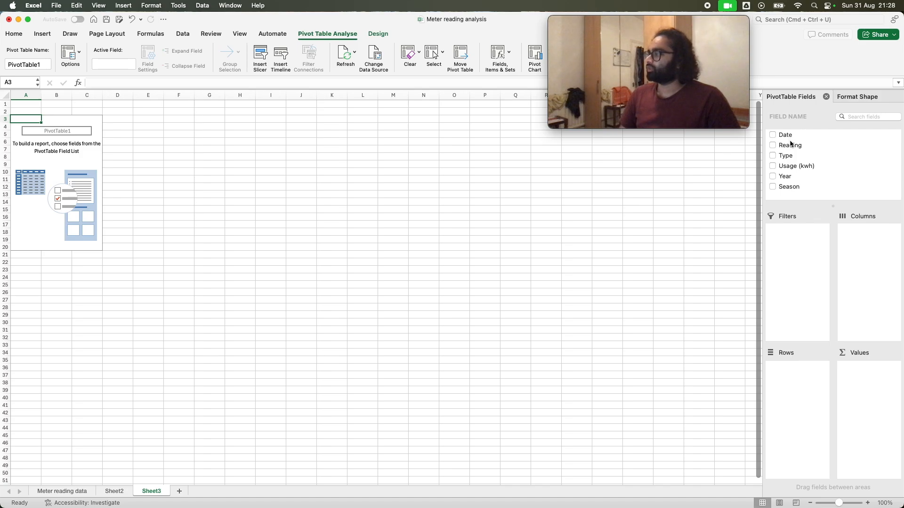
Place the Season field in the pivot table's rows
{"action": "left_click", "coordinate": [798, 187]}
{"action": "left_click_drag", "start_coordinate": [787, 197], "coordinate": [795, 397]}
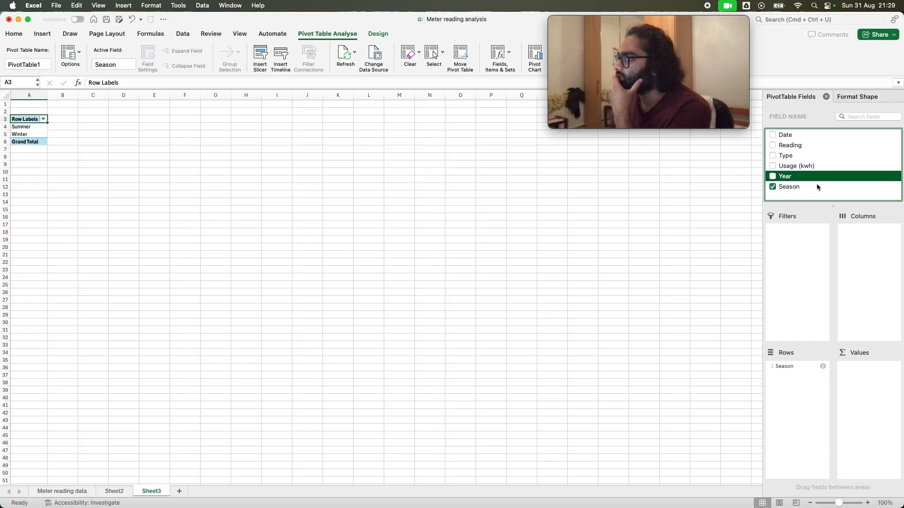
{"action": "left_click_drag", "start_coordinate": [785, 169], "coordinate": [862, 261]}
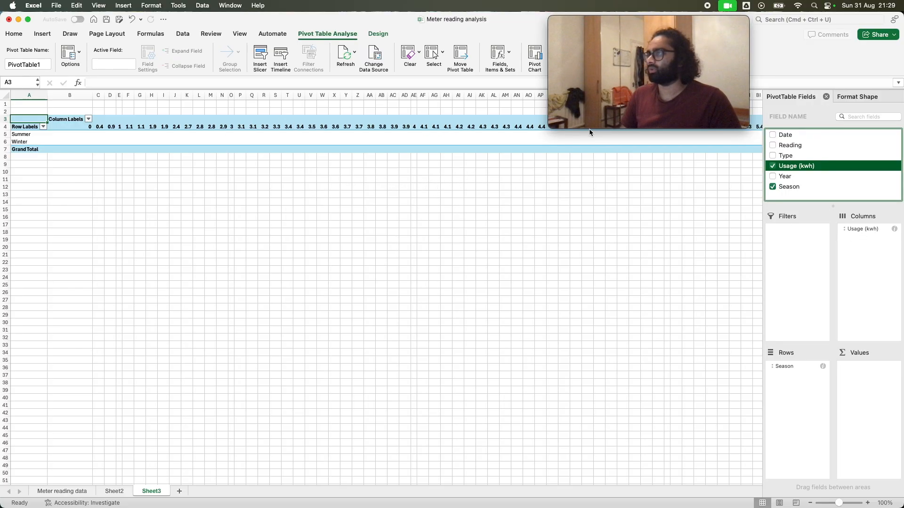
{"action": "left_click", "coordinate": [480, 127]}
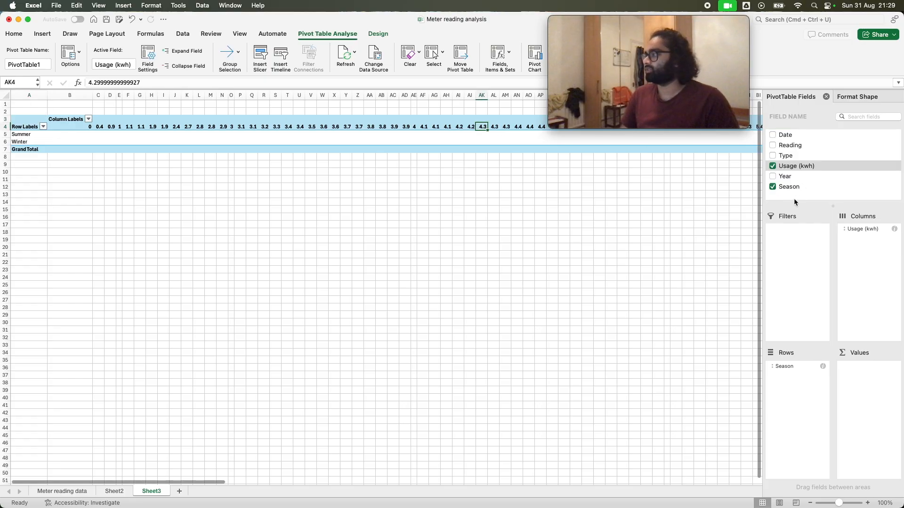
{"action": "left_click_drag", "start_coordinate": [861, 229], "coordinate": [795, 183]}
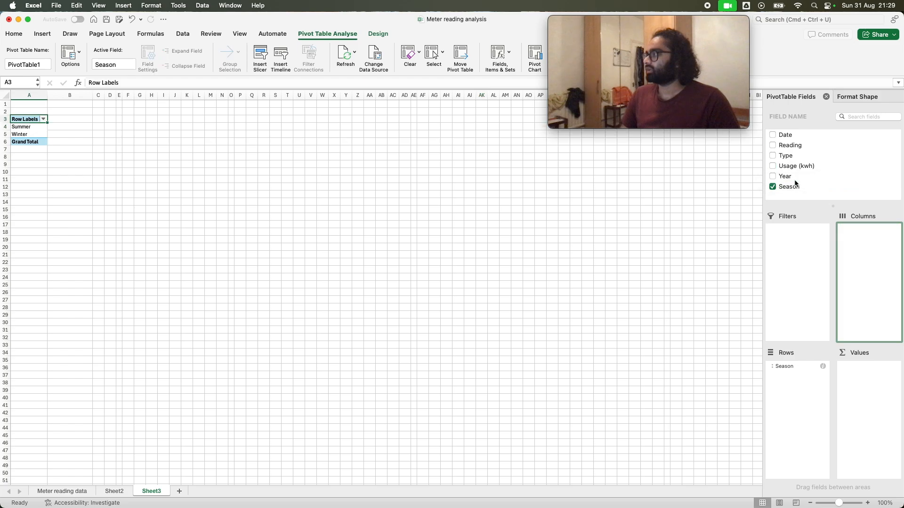
Add Usage (kwh) as the pivot table's summed value and Year as its report filter
{"action": "left_click_drag", "start_coordinate": [780, 168], "coordinate": [862, 380]}
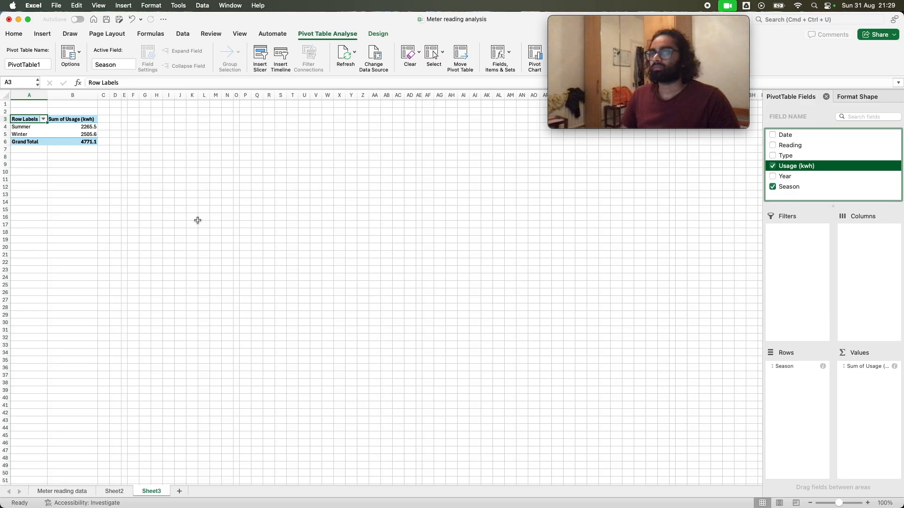
{"action": "left_click", "coordinate": [65, 119]}
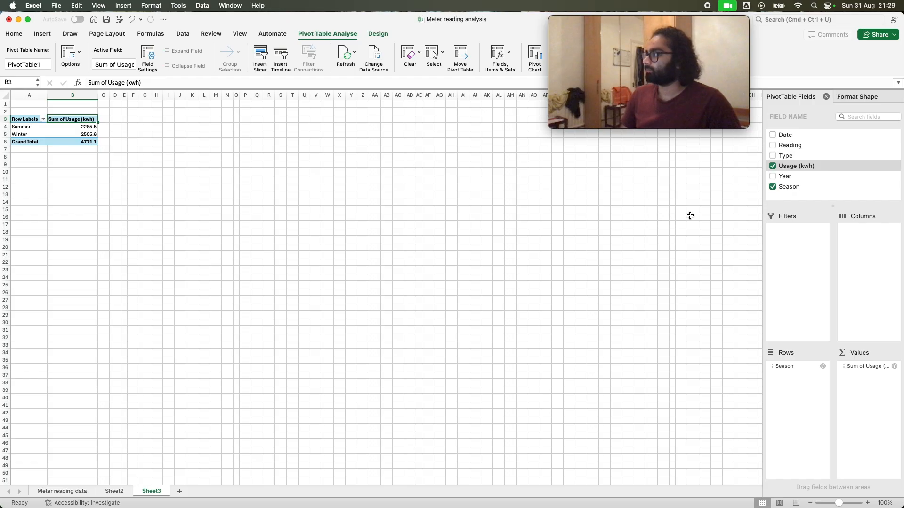
{"action": "left_click", "coordinate": [785, 179]}
{"action": "left_click_drag", "start_coordinate": [784, 179], "coordinate": [800, 255]}
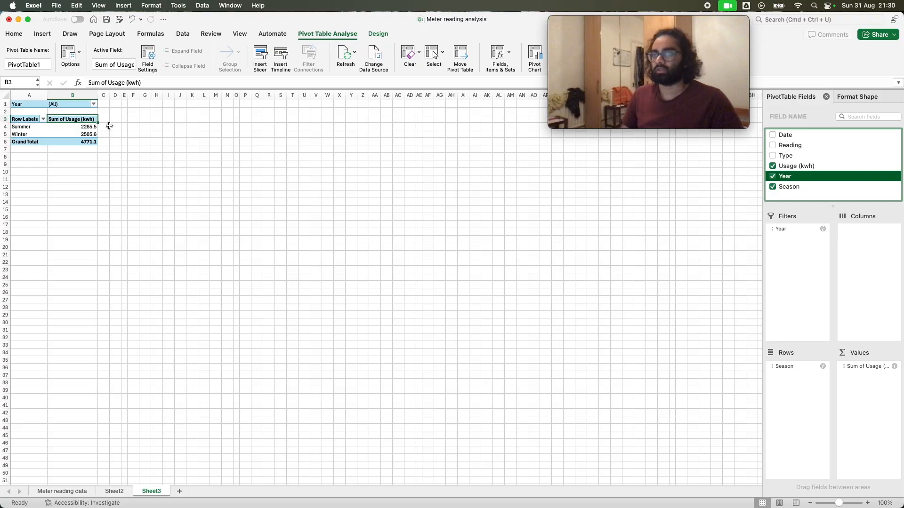
Filter the pivot table's Year field to 2024 only, after a brief look at 2023 alone
{"action": "left_click", "coordinate": [93, 104]}
{"action": "left_click", "coordinate": [93, 104]}
{"action": "left_click", "coordinate": [94, 104]}
{"action": "left_click", "coordinate": [122, 63]}
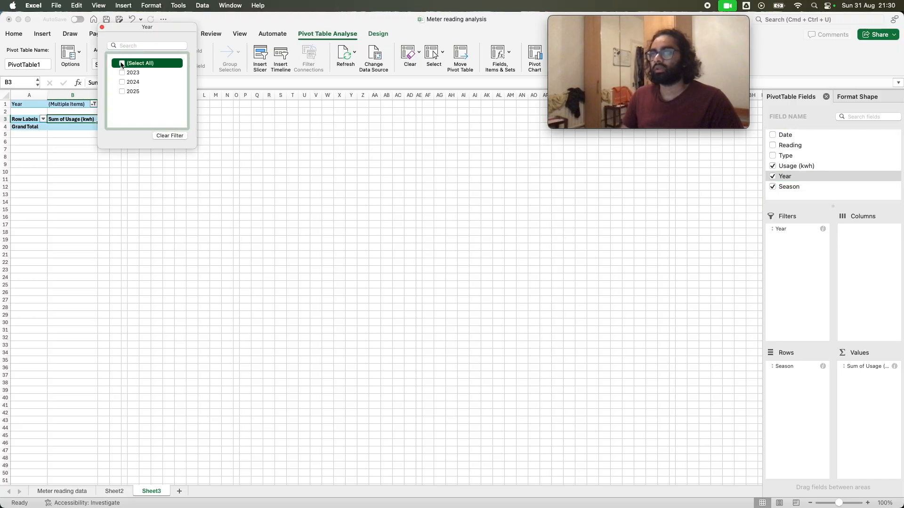
{"action": "left_click", "coordinate": [122, 73]}
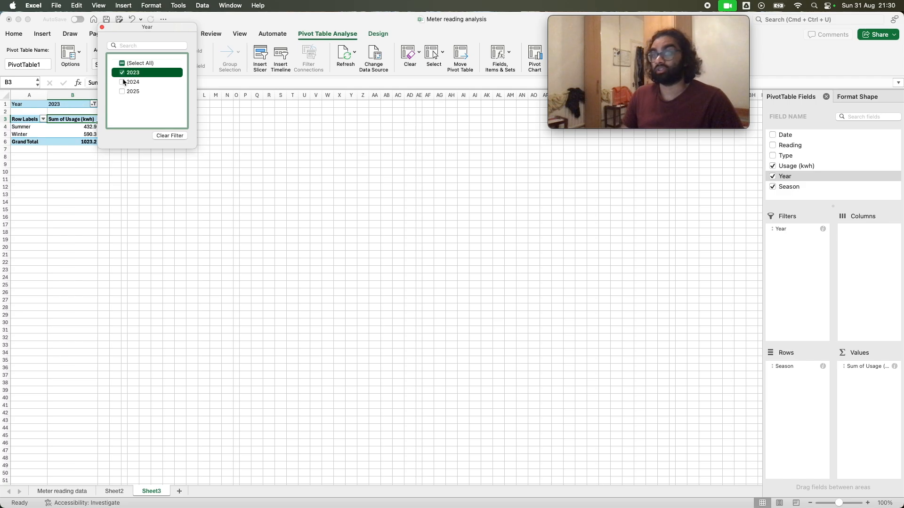
{"action": "left_click", "coordinate": [123, 72]}
{"action": "left_click", "coordinate": [122, 81]}
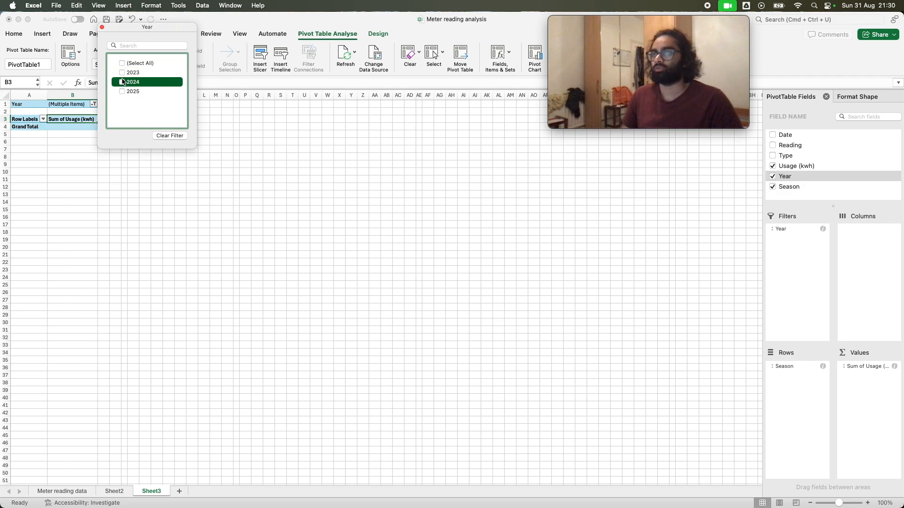
{"action": "left_click", "coordinate": [122, 83]}
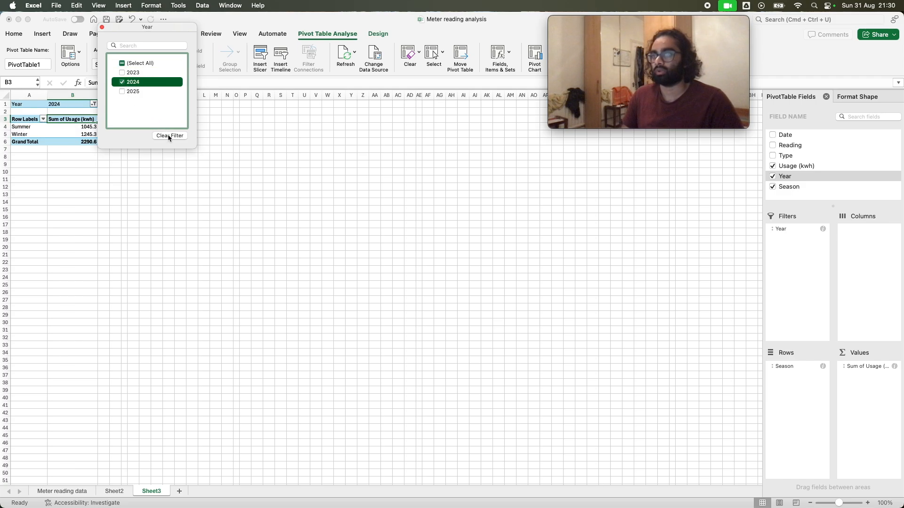
{"action": "left_click", "coordinate": [102, 28]}
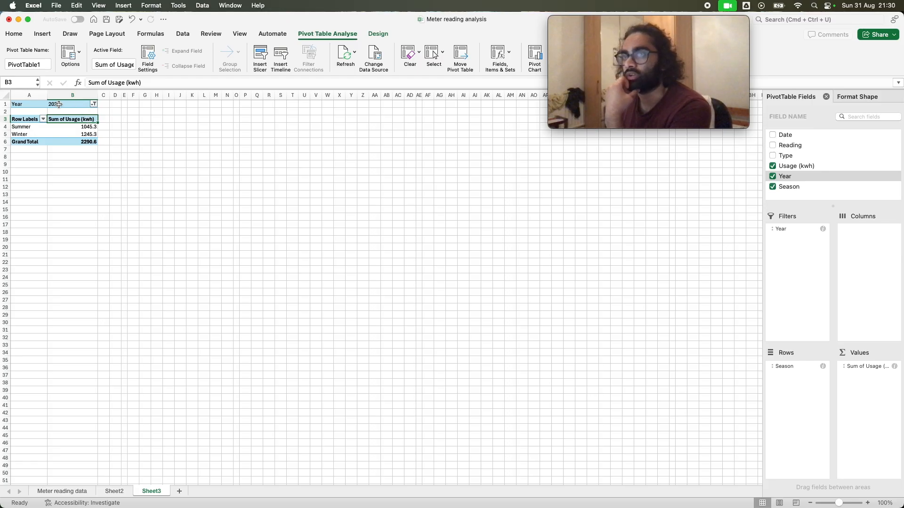
Change the pivot table's Usage (kwh) value field to summarise by Average
{"action": "scroll", "coordinate": [83, 313], "scroll_direction": "up", "scroll_amount": 2}
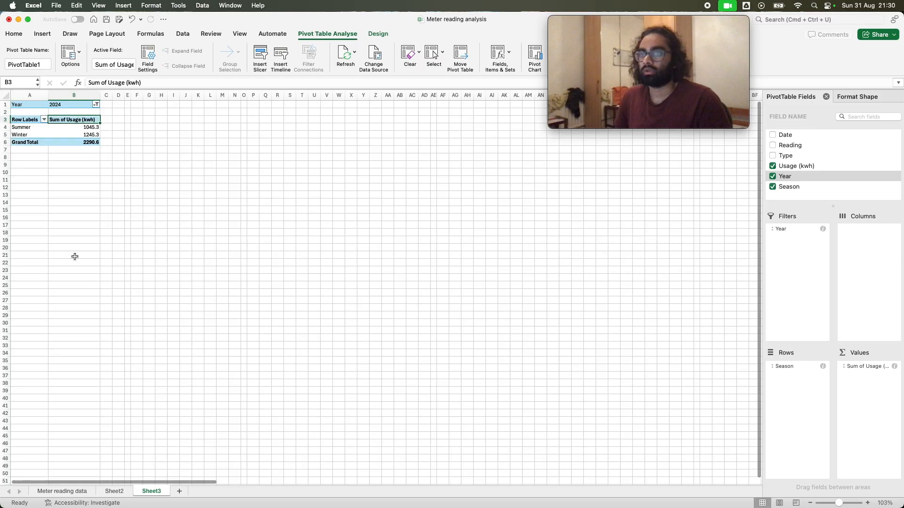
{"action": "scroll", "coordinate": [44, 169], "scroll_direction": "up", "scroll_amount": 5}
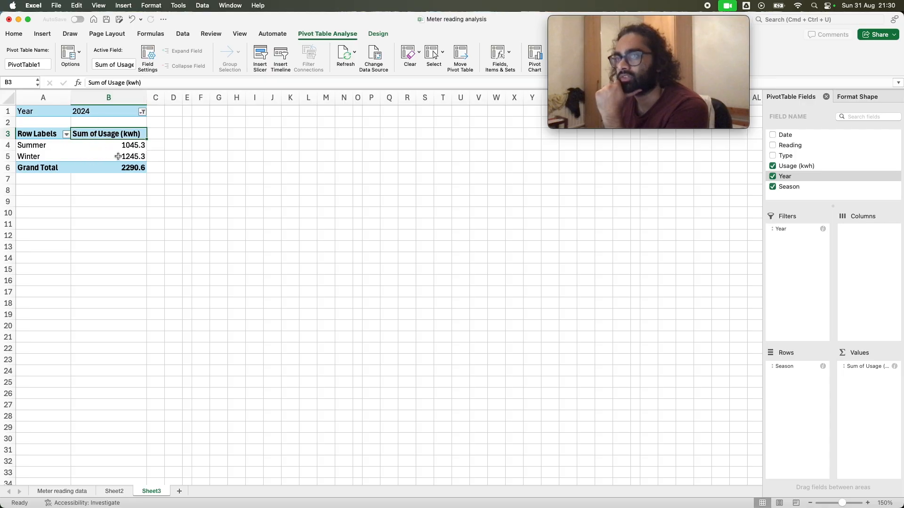
{"action": "left_click", "coordinate": [857, 366]}
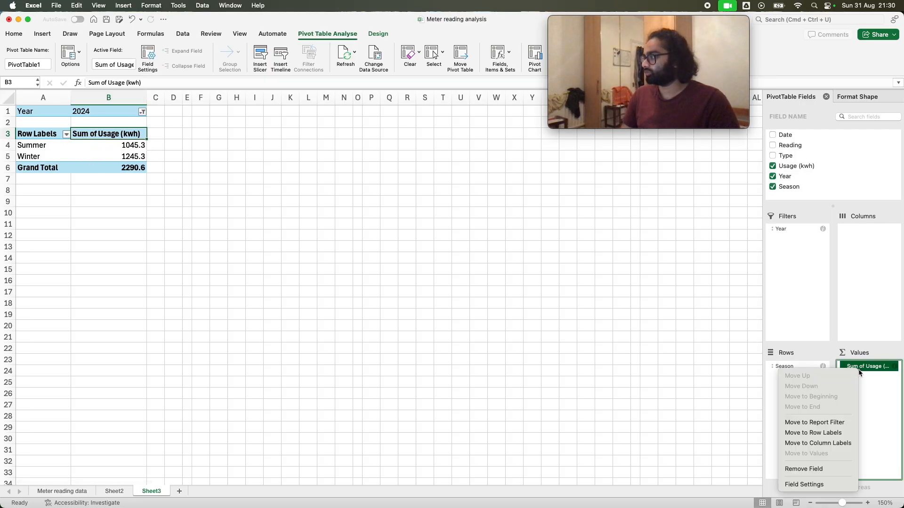
{"action": "left_click", "coordinate": [856, 369]}
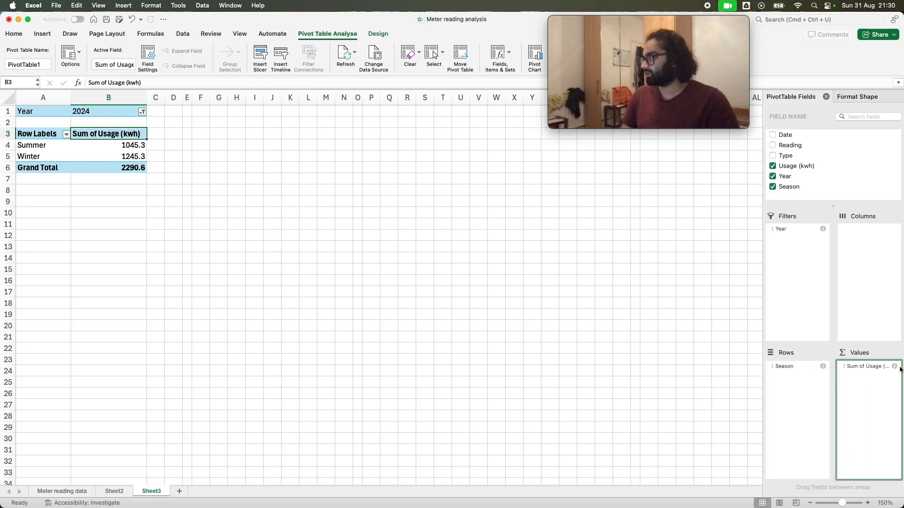
{"action": "left_click", "coordinate": [847, 366]}
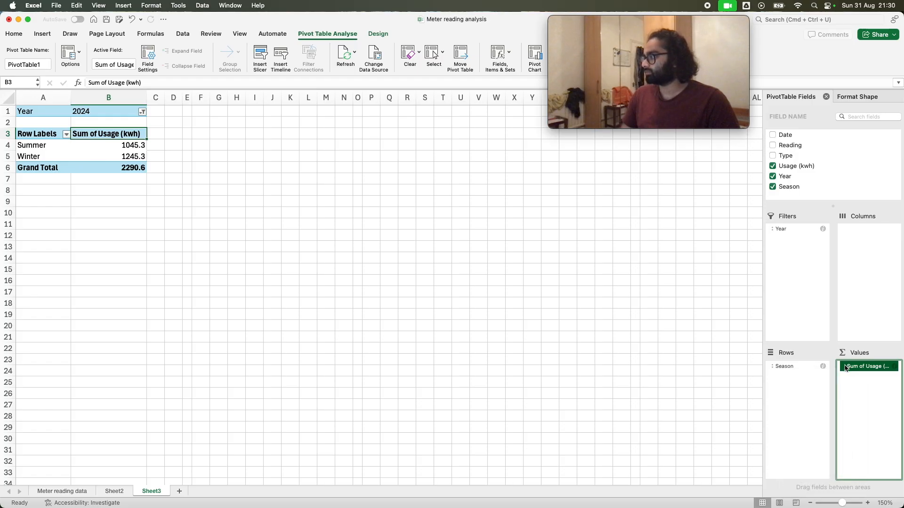
{"action": "left_click", "coordinate": [855, 370]}
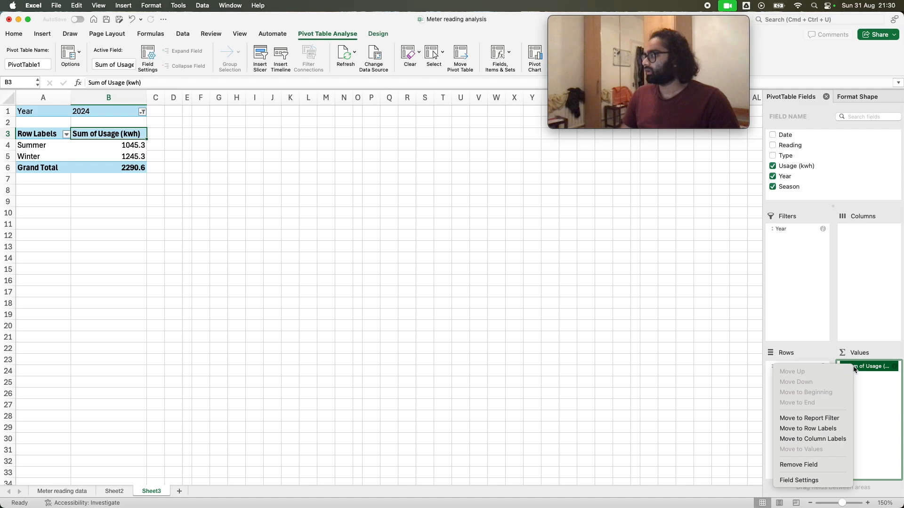
{"action": "left_click", "coordinate": [806, 480]}
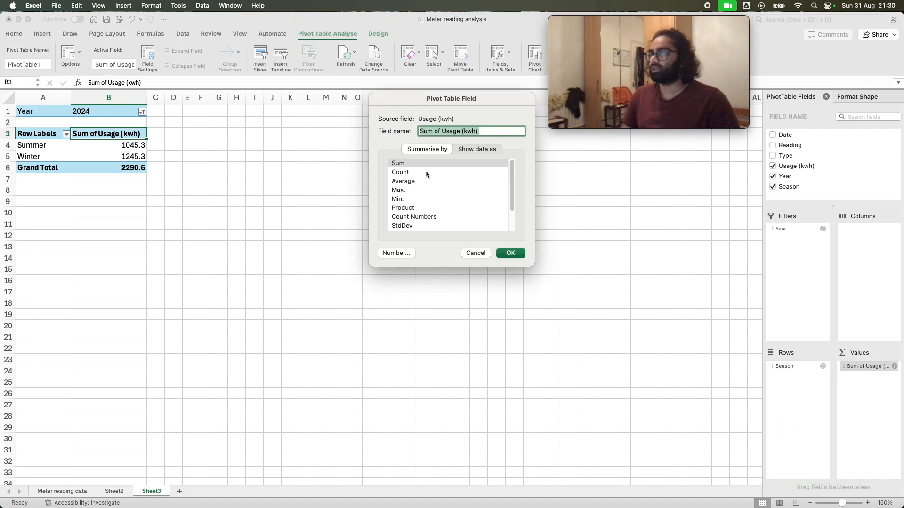
{"action": "left_click", "coordinate": [426, 172]}
{"action": "left_click", "coordinate": [427, 182]}
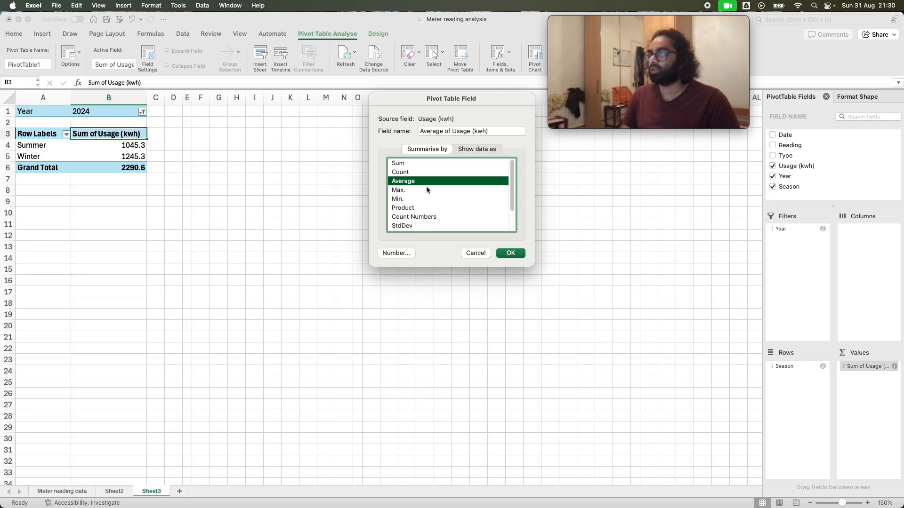
{"action": "left_click", "coordinate": [427, 190]}
{"action": "left_click", "coordinate": [427, 199]}
{"action": "left_click", "coordinate": [428, 208]}
{"action": "scroll", "coordinate": [429, 218], "scroll_direction": "down", "scroll_amount": 2}
{"action": "scroll", "coordinate": [428, 218], "scroll_direction": "up", "scroll_amount": 2}
{"action": "left_click", "coordinate": [420, 181]}
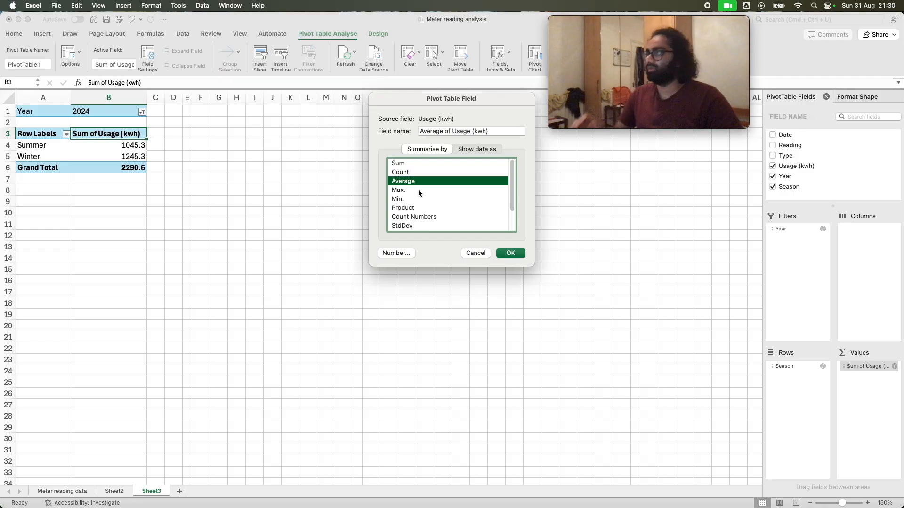
{"action": "left_click", "coordinate": [510, 253]}
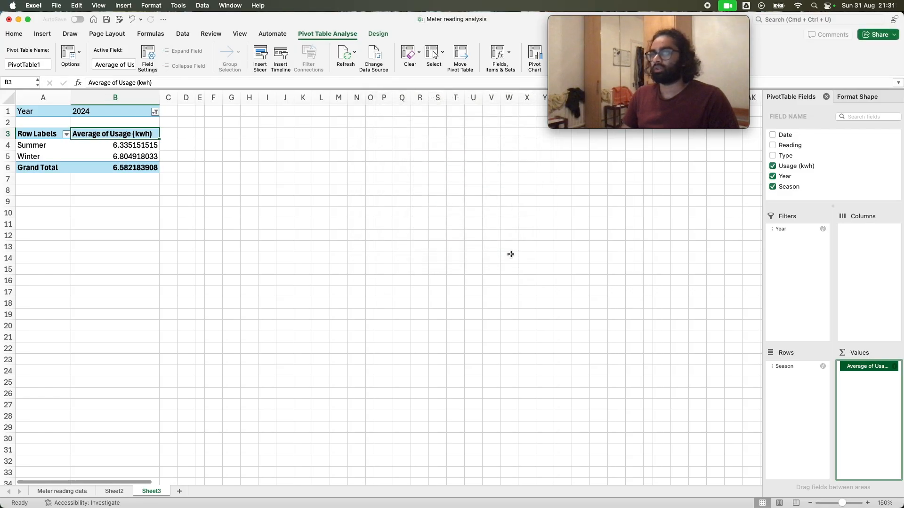
Compare the average usage for Summer and Winter in the pivot table
{"action": "left_click", "coordinate": [100, 148]}
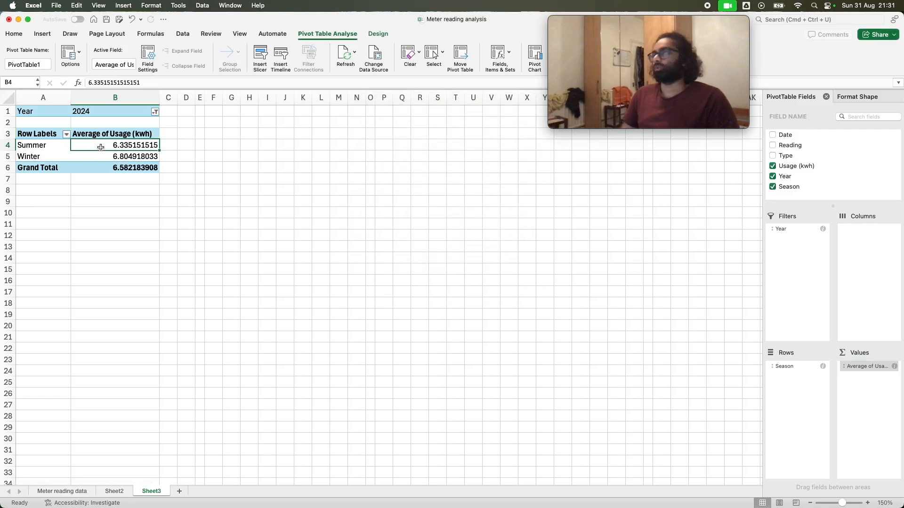
{"action": "left_click", "coordinate": [131, 156]}
{"action": "left_click", "coordinate": [126, 147]}
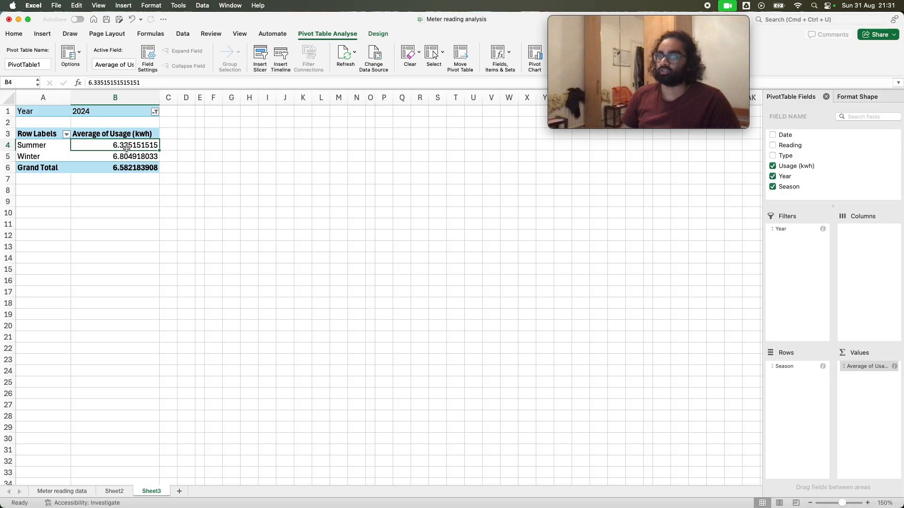
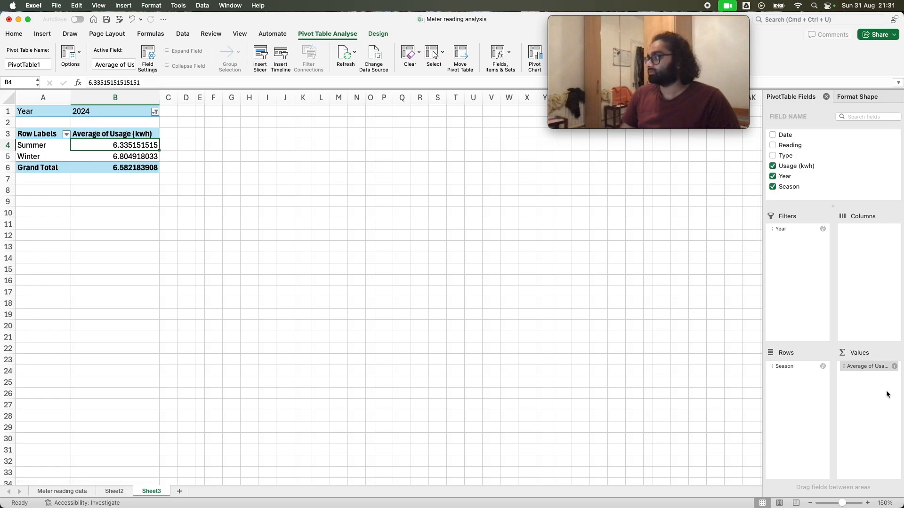
Change the pivot table's Usage (kwh) value field to summarise by Sum
{"action": "right_click", "coordinate": [848, 365]}
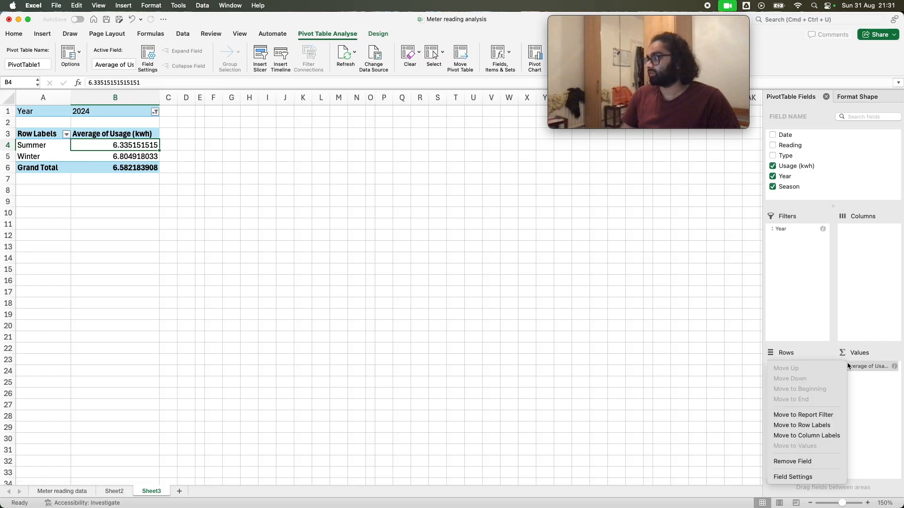
{"action": "left_click", "coordinate": [793, 477]}
{"action": "left_click", "coordinate": [400, 163]}
{"action": "left_click", "coordinate": [508, 252]}
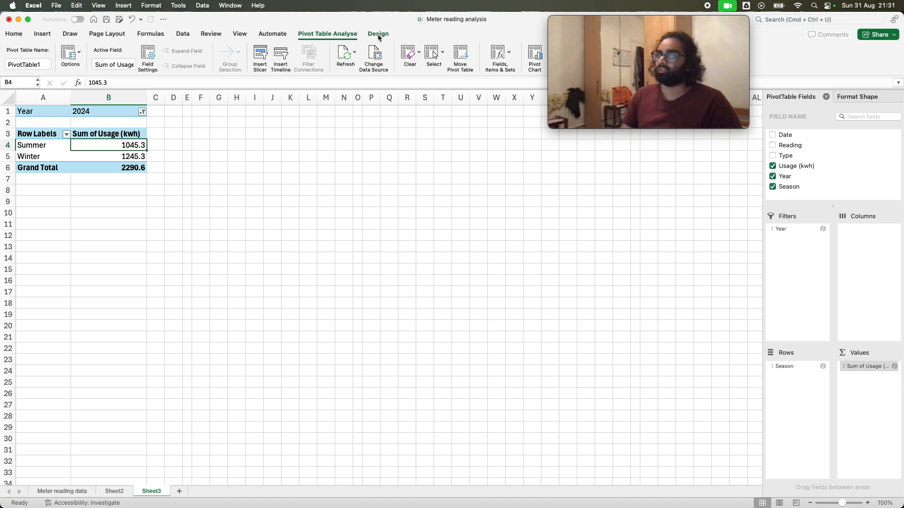
Insert a pivot chart of summed usage by season from the pivot table
{"action": "left_click", "coordinate": [45, 34]}
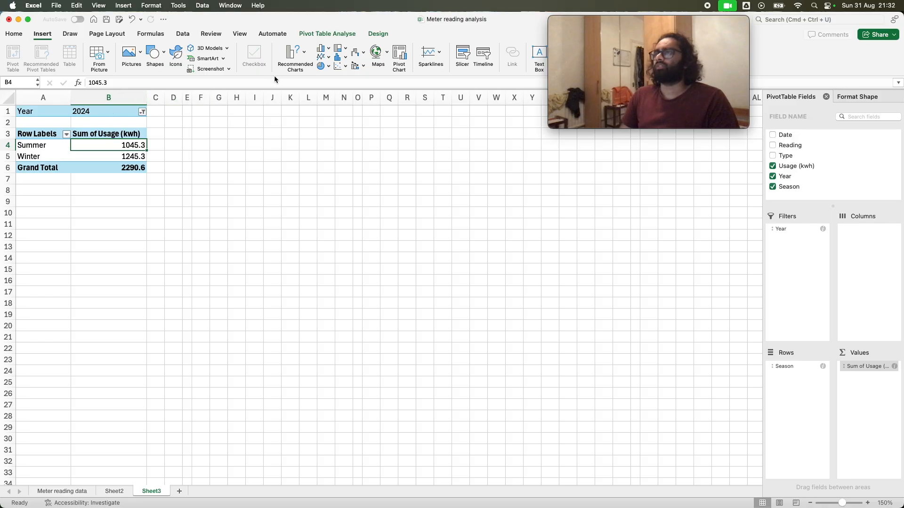
{"action": "left_click", "coordinate": [399, 56]}
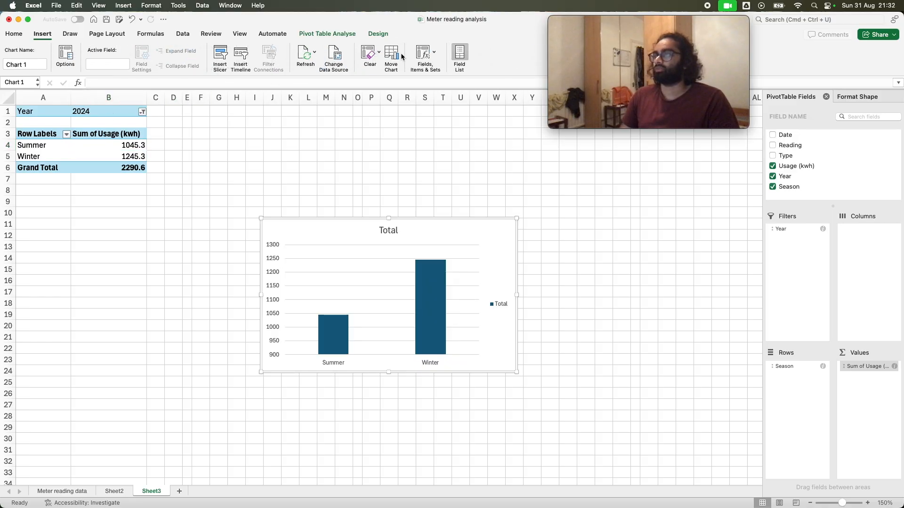
{"action": "right_click", "coordinate": [413, 239]}
{"action": "key", "text": "Escape"}
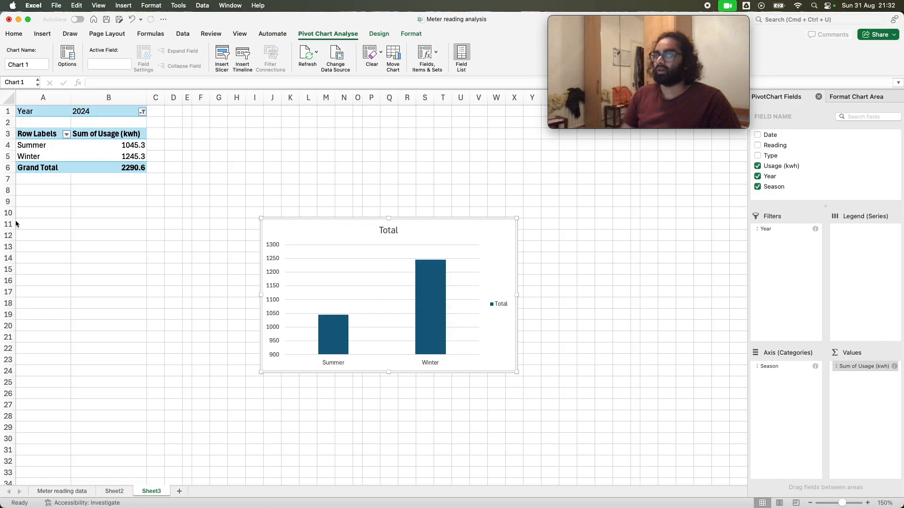
Change the pivot chart's type to Doughnut and stretch the chart downwards to about row 26
{"action": "right_click", "coordinate": [461, 236]}
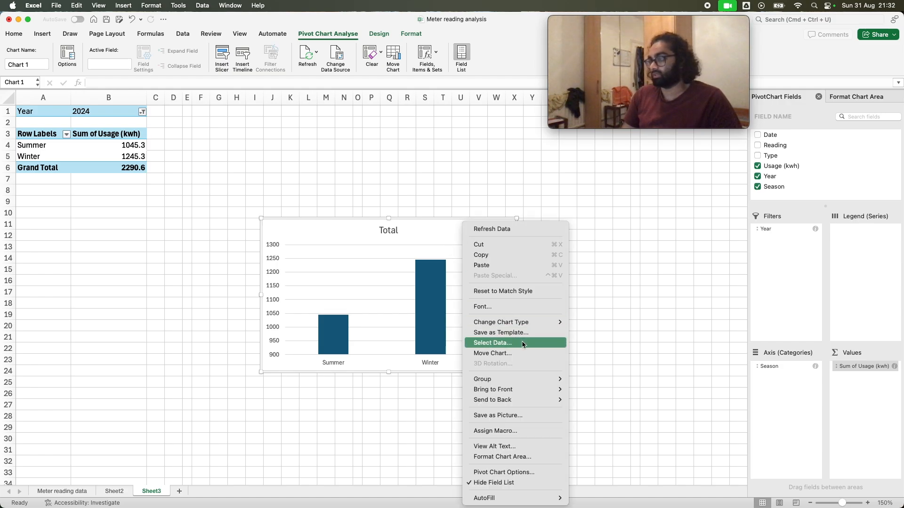
{"action": "mouse_move", "coordinate": [524, 328]}
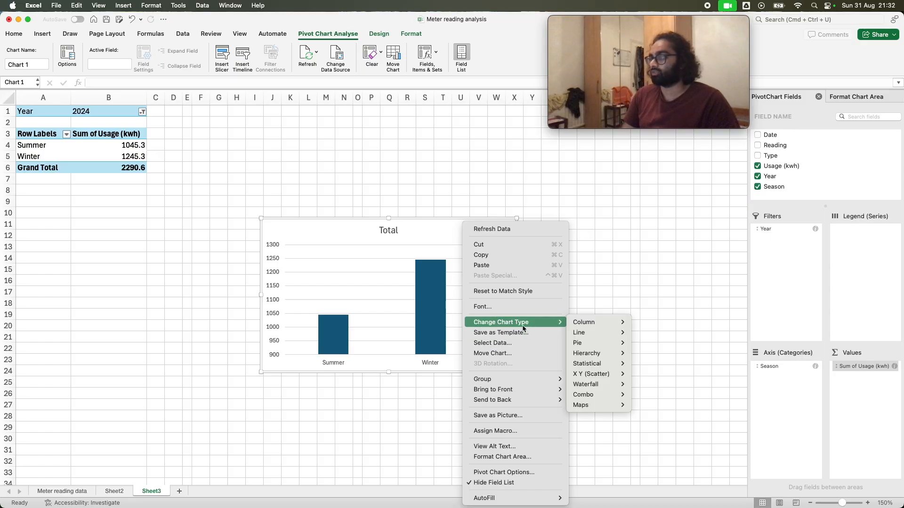
{"action": "mouse_move", "coordinate": [596, 344]}
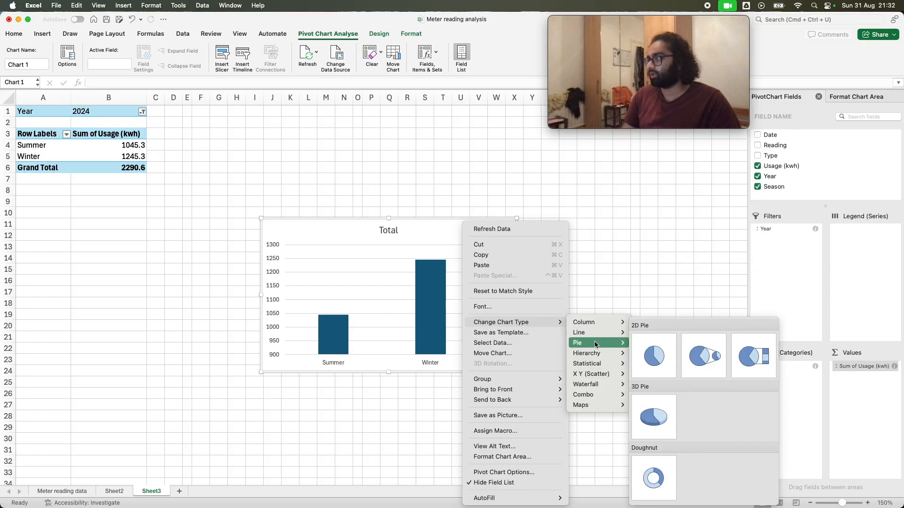
{"action": "left_click", "coordinate": [654, 488]}
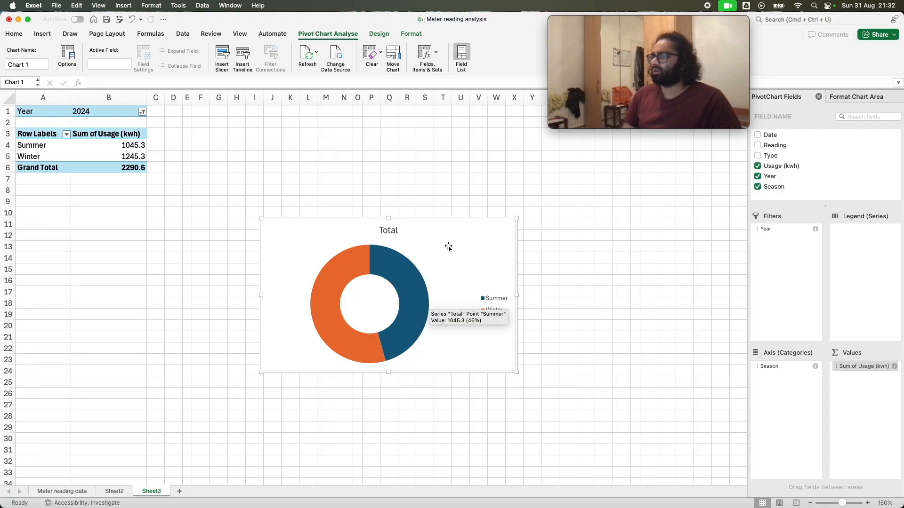
{"action": "left_click_drag", "start_coordinate": [394, 372], "coordinate": [395, 395]}
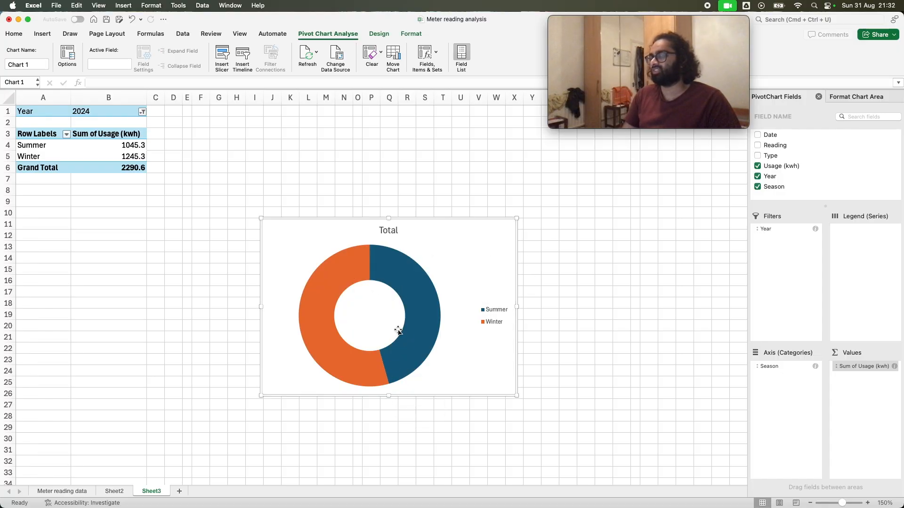
Show data labels on the doughnut chart's Summer and Winter segments
{"action": "right_click", "coordinate": [484, 270]}
{"action": "left_click", "coordinate": [379, 34]}
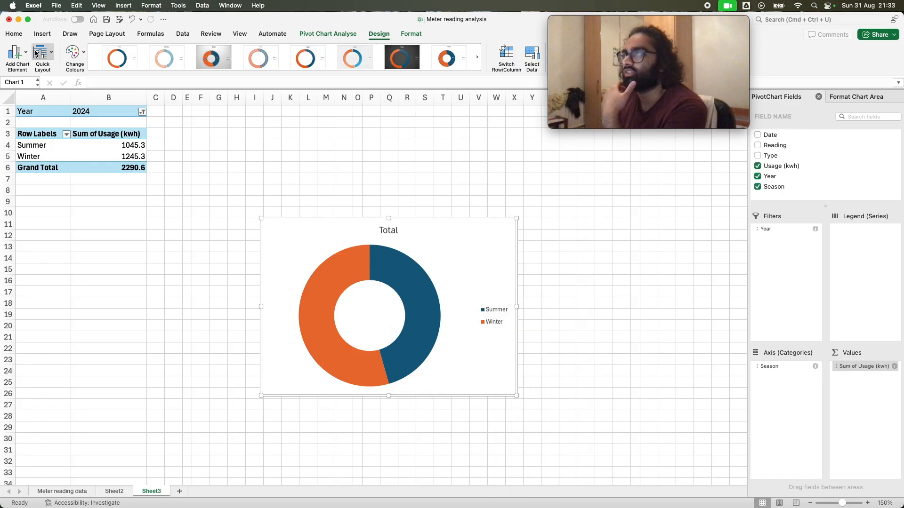
{"action": "left_click", "coordinate": [26, 56]}
{"action": "mouse_move", "coordinate": [60, 80]}
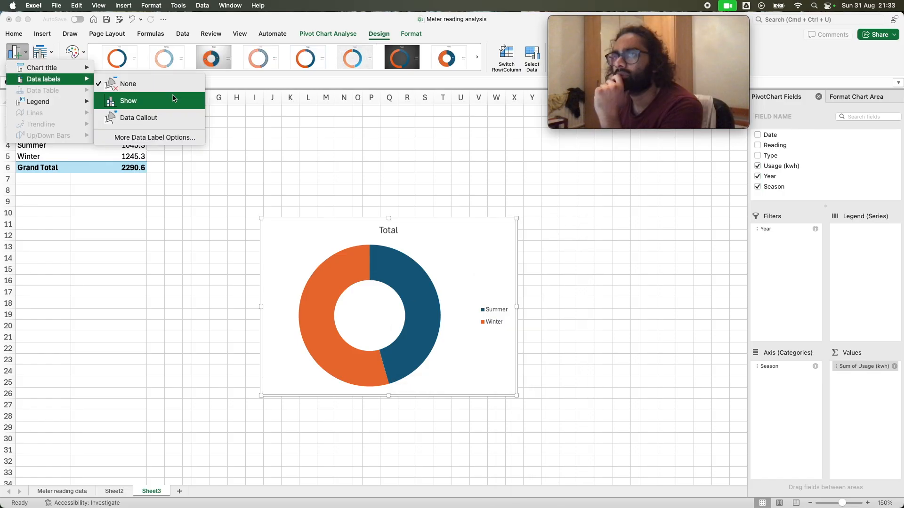
{"action": "left_click", "coordinate": [173, 99]}
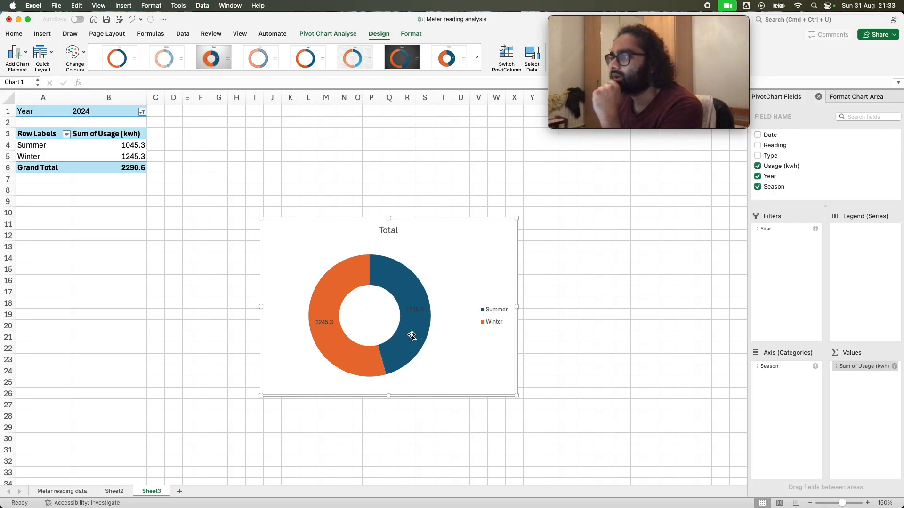
Place the doughnut chart's legend at the bottom of the chart
{"action": "left_click", "coordinate": [26, 56]}
{"action": "left_click", "coordinate": [26, 55]}
{"action": "left_click", "coordinate": [26, 56]}
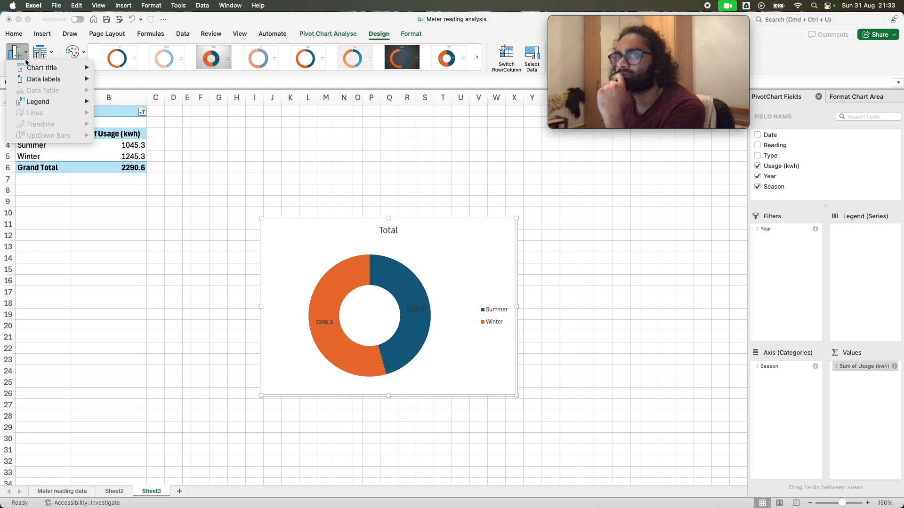
{"action": "mouse_move", "coordinate": [52, 109]}
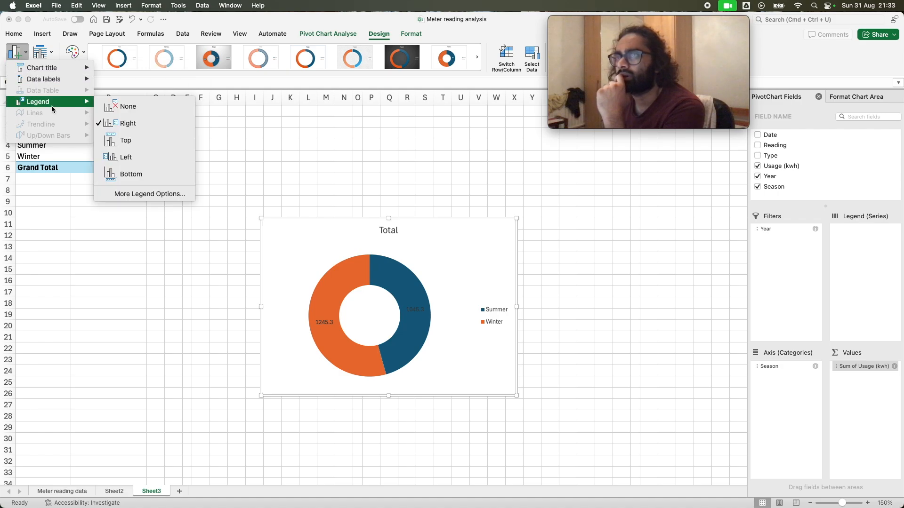
{"action": "left_click", "coordinate": [150, 173]}
Try a quick layout that labels the doughnut segments with season and value without title or legend, and undo it
{"action": "left_click", "coordinate": [51, 53]}
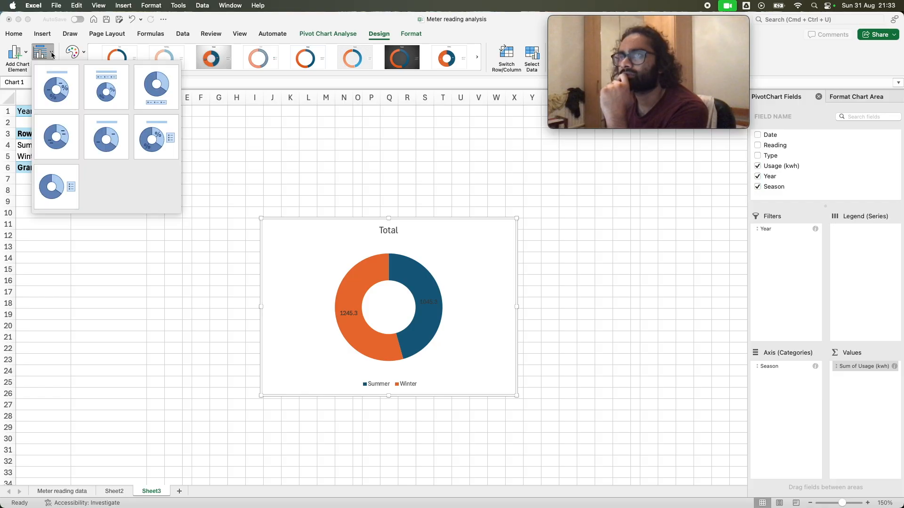
{"action": "left_click", "coordinate": [74, 139]}
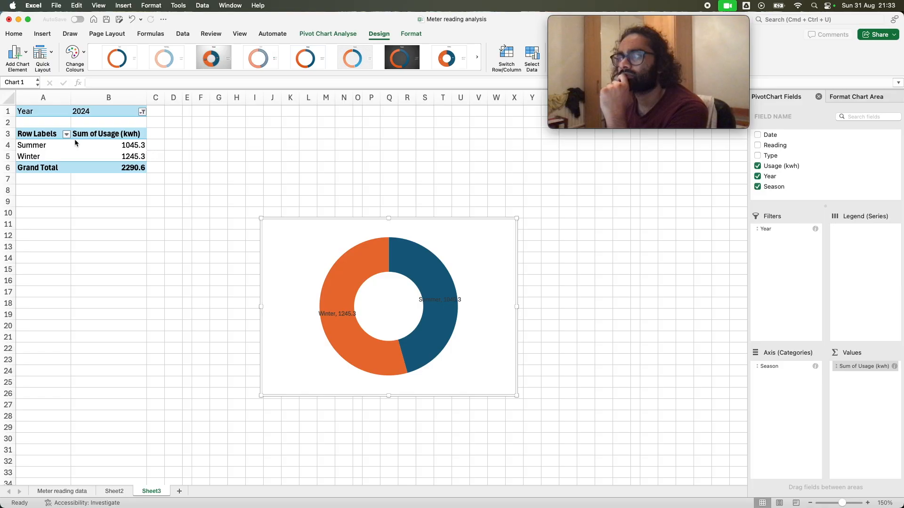
{"action": "key", "text": "super+z"}
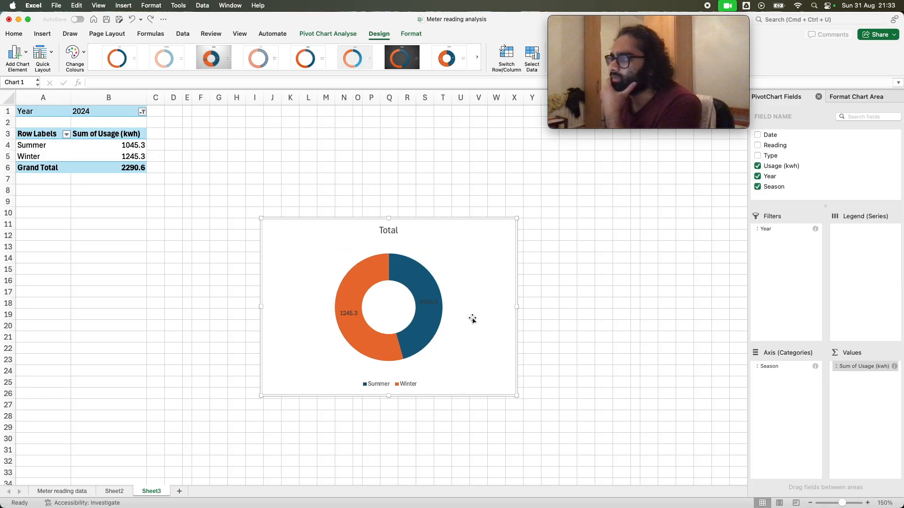
Try the dark blue, translucent and thin-ring chart styles on the doughnut chart, and undo the style changes
{"action": "left_click", "coordinate": [431, 301]}
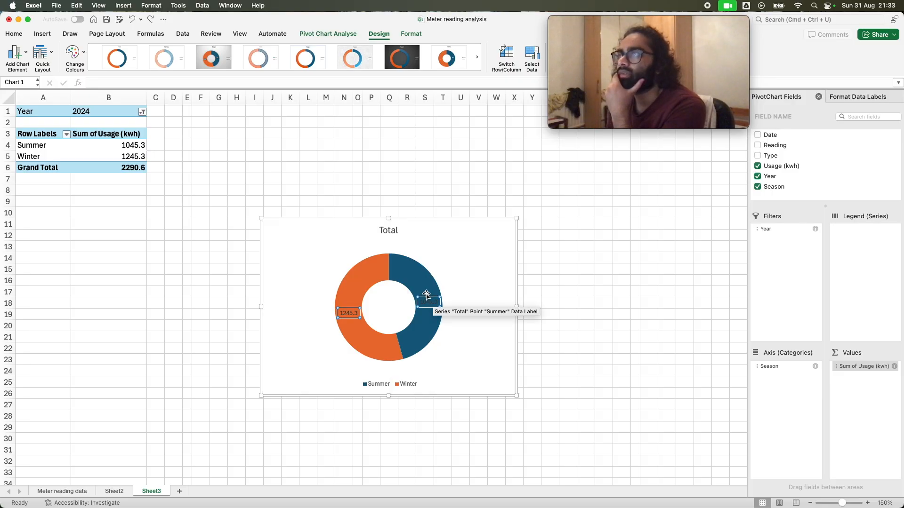
{"action": "left_click", "coordinate": [477, 58]}
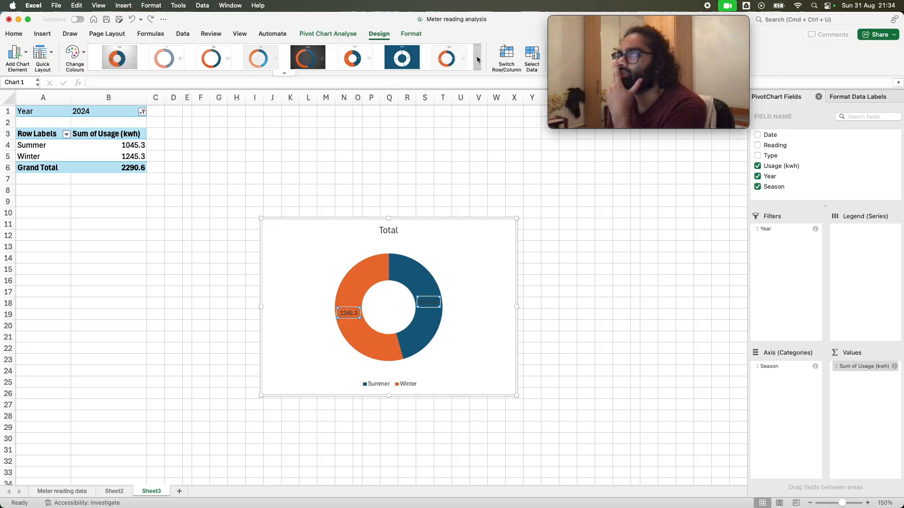
{"action": "left_click", "coordinate": [403, 61]}
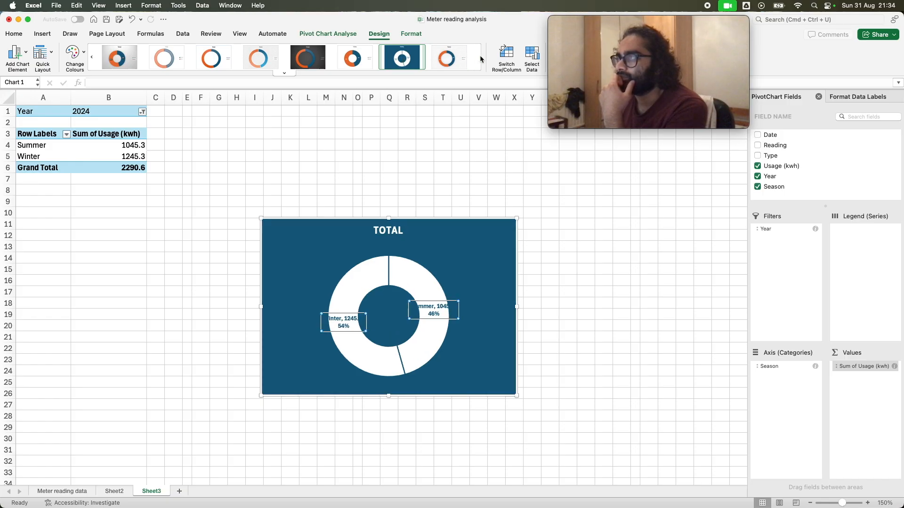
{"action": "left_click", "coordinate": [92, 58]}
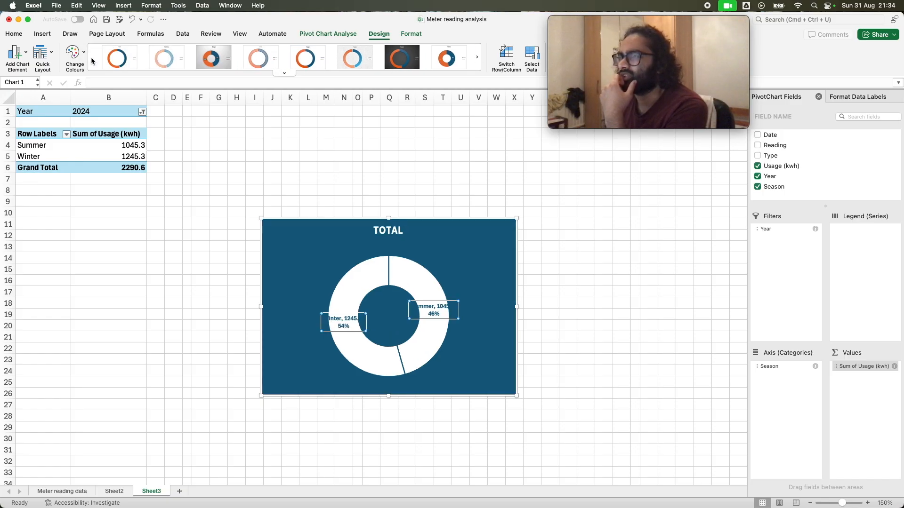
{"action": "left_click", "coordinate": [284, 73]}
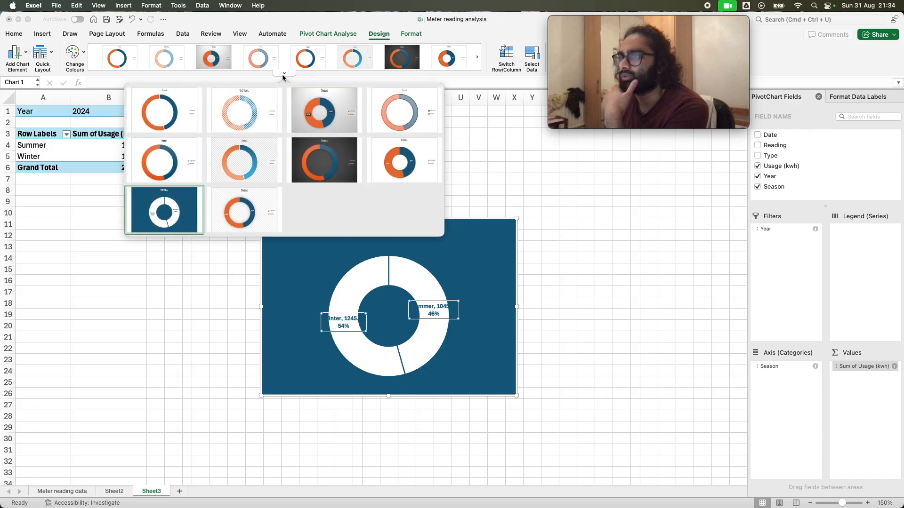
{"action": "left_click", "coordinate": [399, 122]}
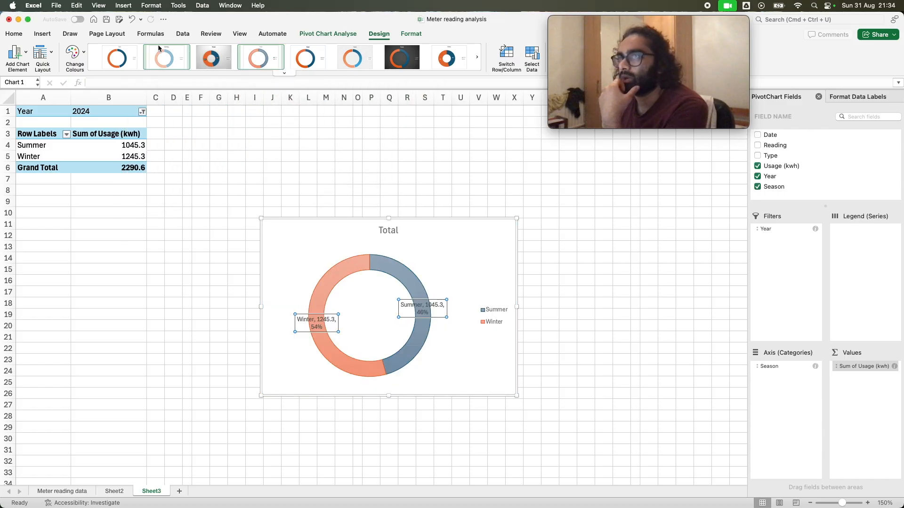
{"action": "left_click", "coordinate": [284, 73]}
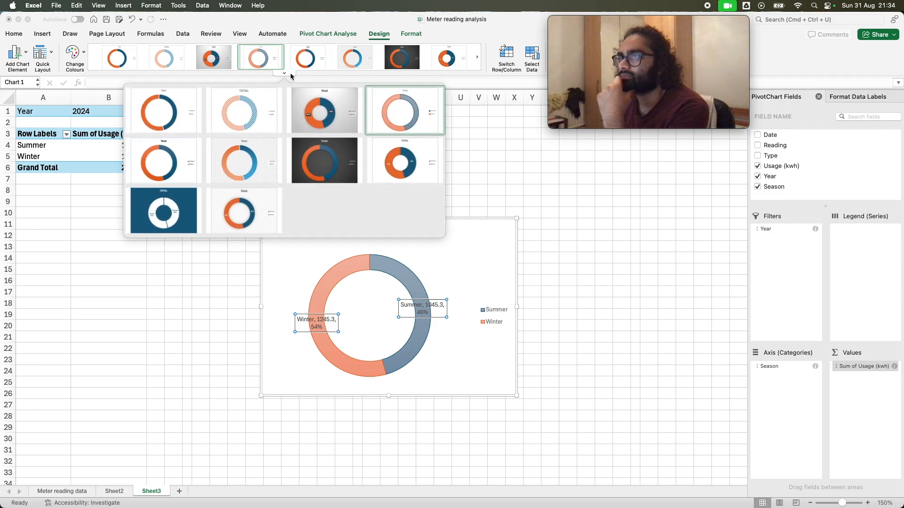
{"action": "left_click", "coordinate": [180, 126]}
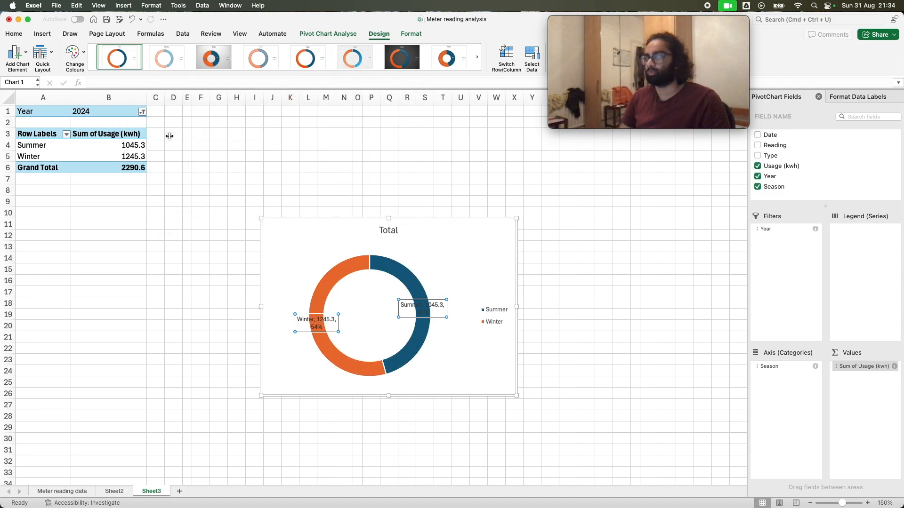
{"action": "key", "text": "super+z"}
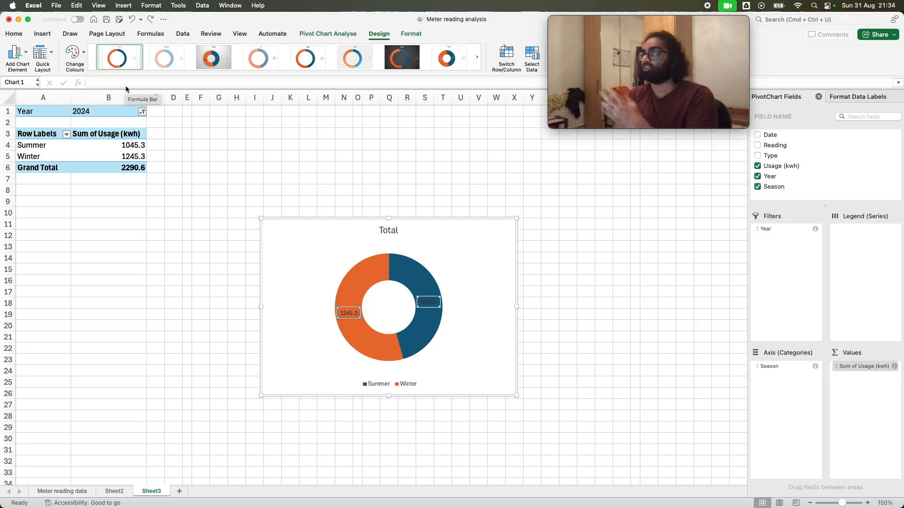
Set the Sum of Usage (kwh) value field to show its data as % of Grand Total
{"action": "left_click", "coordinate": [841, 370]}
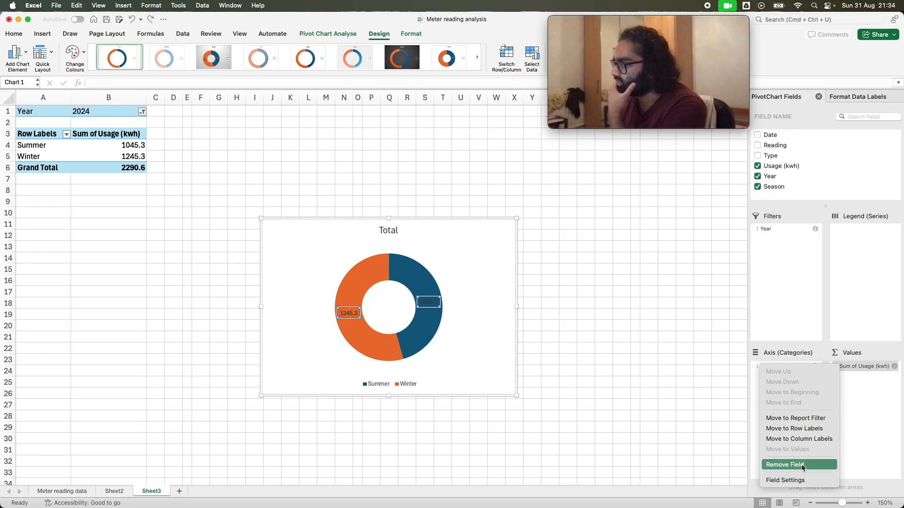
{"action": "left_click", "coordinate": [800, 480]}
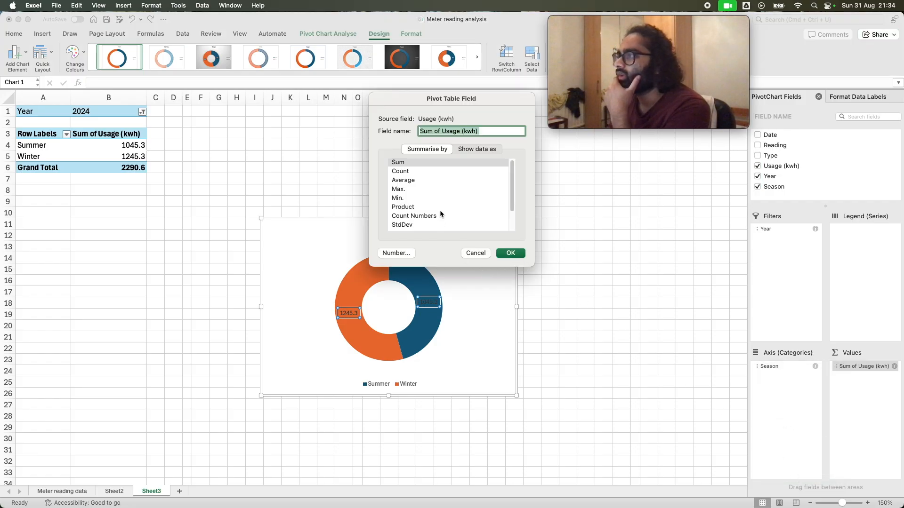
{"action": "scroll", "coordinate": [439, 208], "scroll_direction": "down", "scroll_amount": 3}
{"action": "scroll", "coordinate": [440, 208], "scroll_direction": "up", "scroll_amount": 3}
{"action": "left_click", "coordinate": [476, 149]}
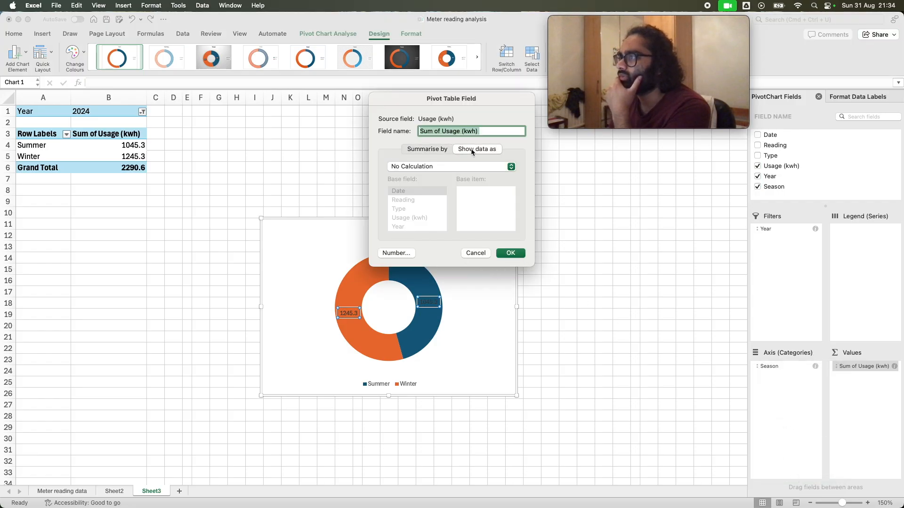
{"action": "left_click", "coordinate": [451, 168]}
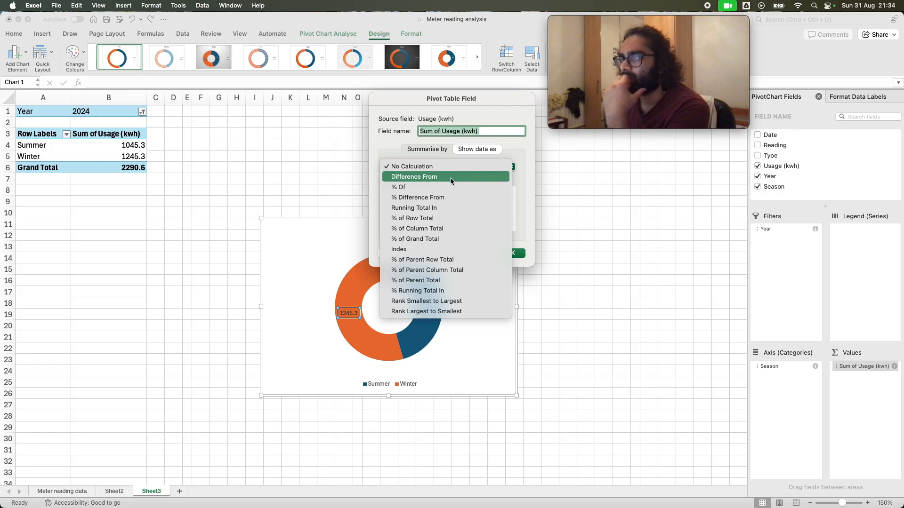
{"action": "left_click", "coordinate": [443, 240]}
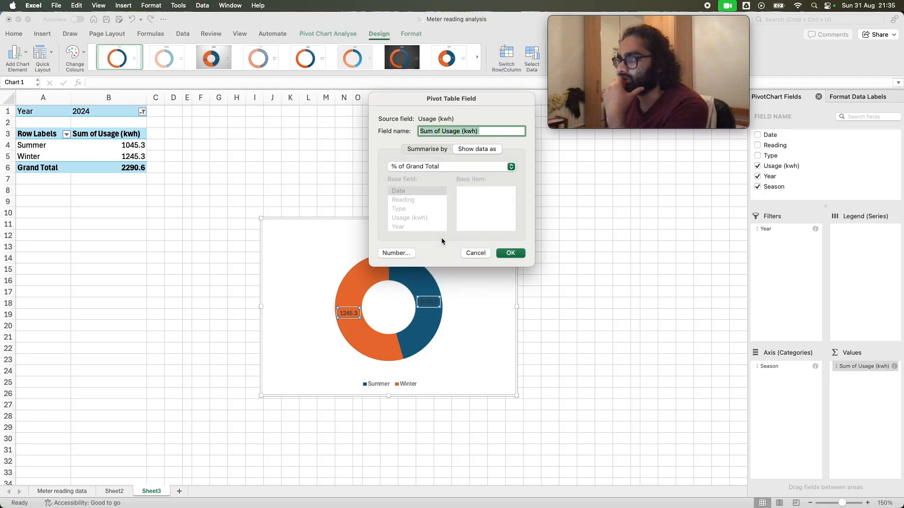
{"action": "left_click", "coordinate": [508, 253]}
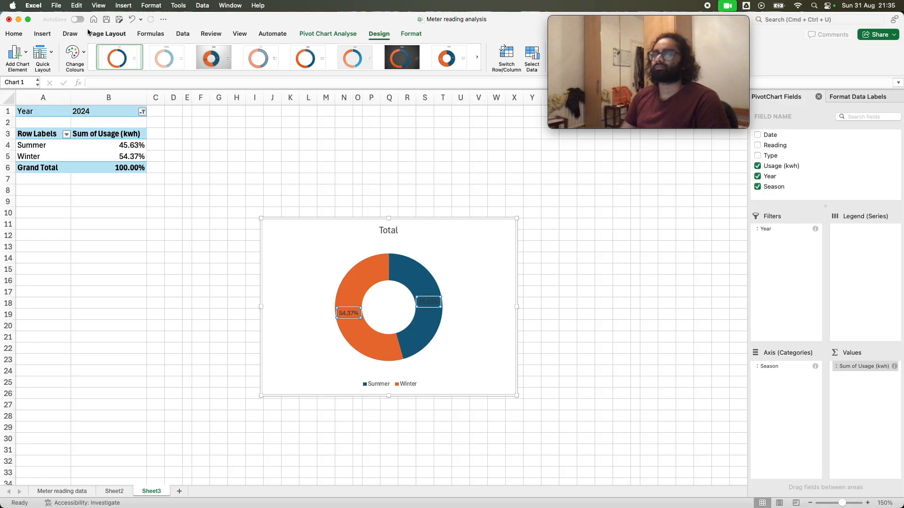
Colour the doughnut chart's data labels white and enlarge the chart so it extends down to row 28
{"action": "left_click", "coordinate": [14, 34]}
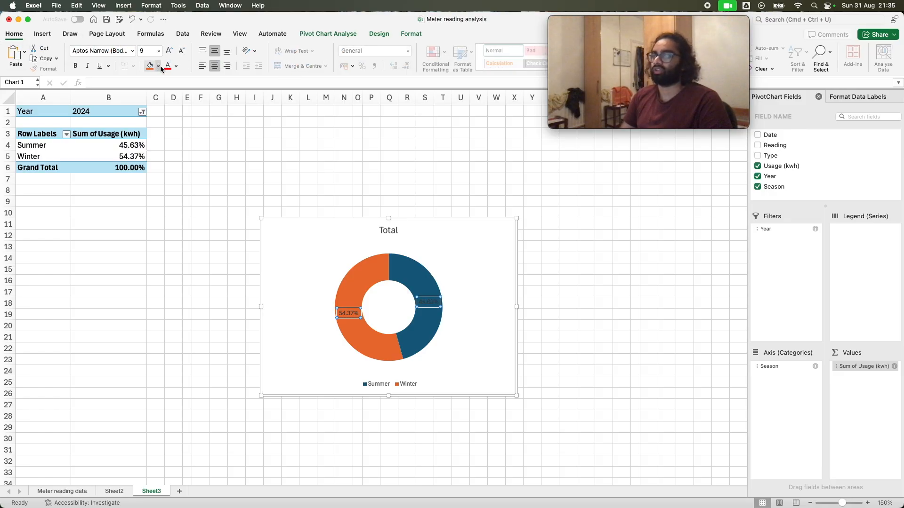
{"action": "left_click", "coordinate": [176, 66]}
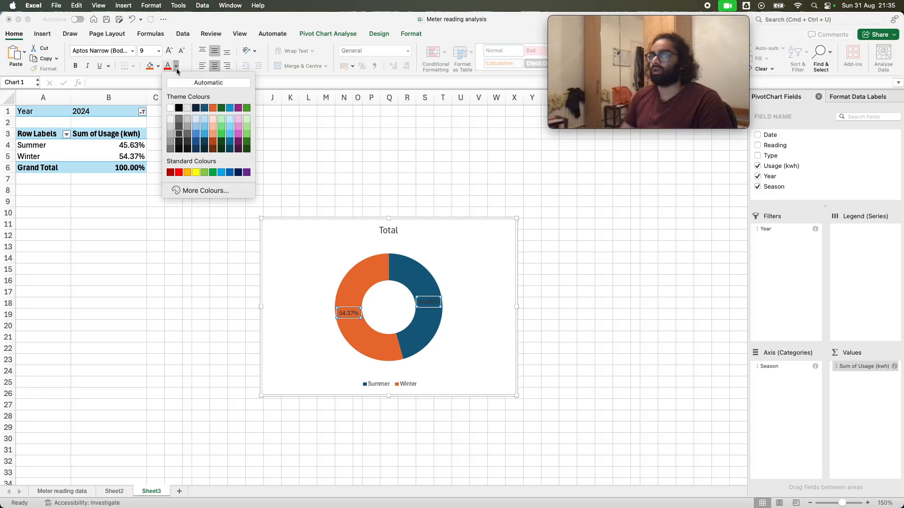
{"action": "left_click", "coordinate": [171, 109]}
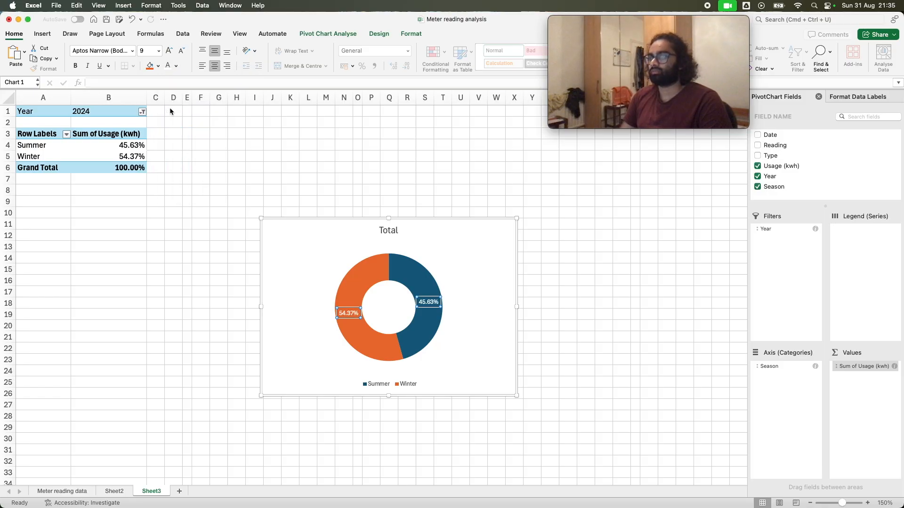
{"action": "left_click_drag", "start_coordinate": [516, 399], "coordinate": [581, 415]}
{"action": "right_click", "coordinate": [326, 261]}
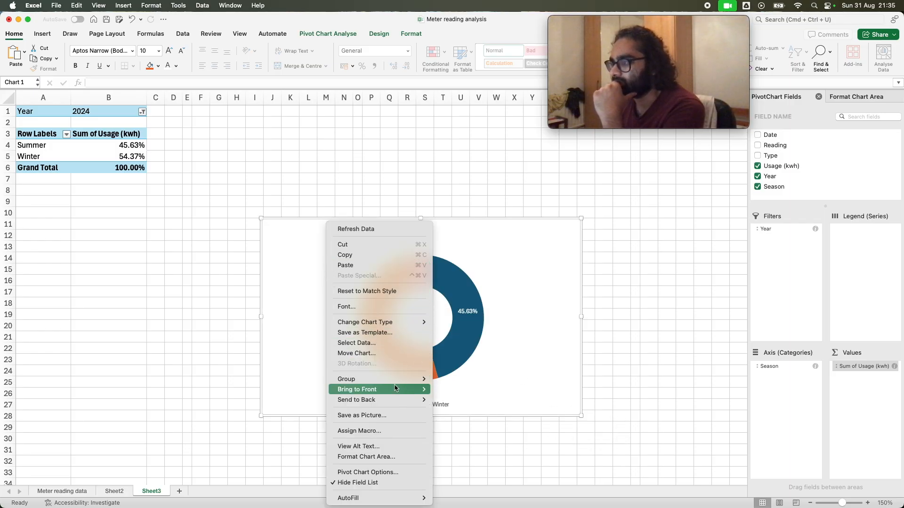
{"action": "left_click", "coordinate": [316, 304]}
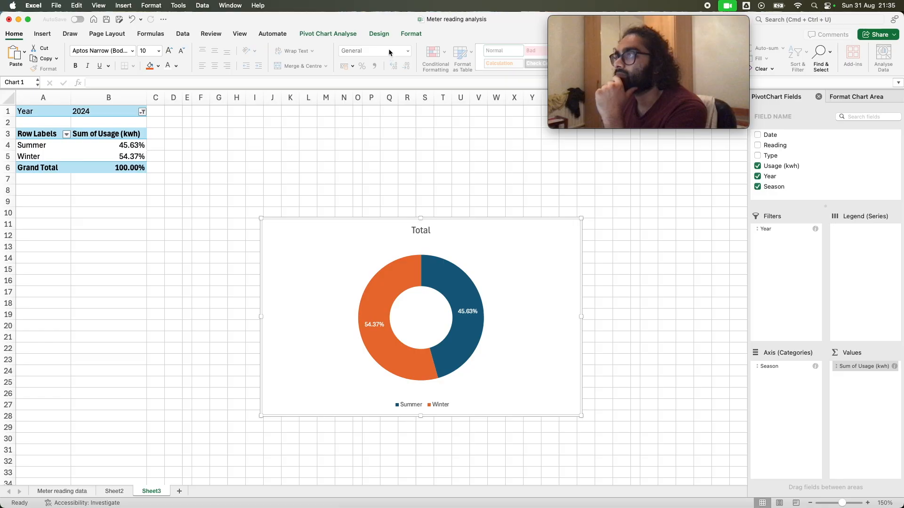
Try the blue and green colourful palette on the doughnut chart, and undo the colour change
{"action": "left_click", "coordinate": [379, 34]}
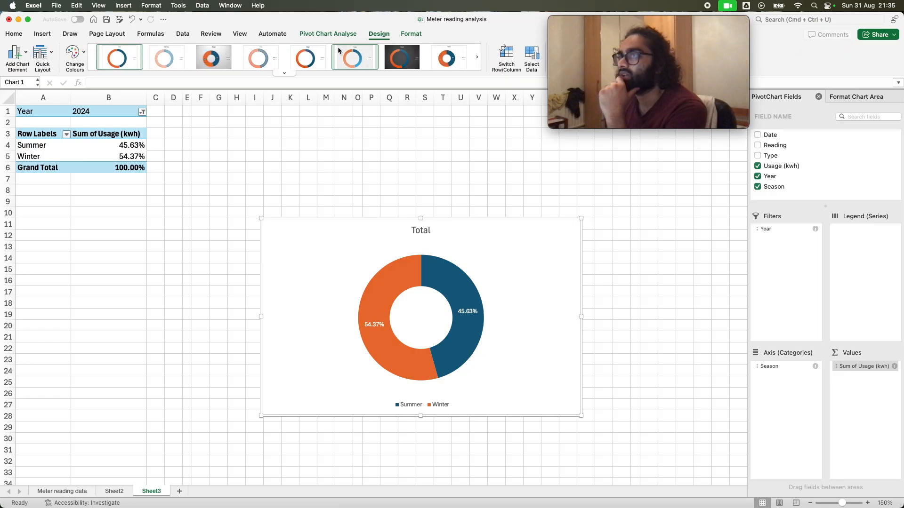
{"action": "left_click", "coordinate": [85, 52]}
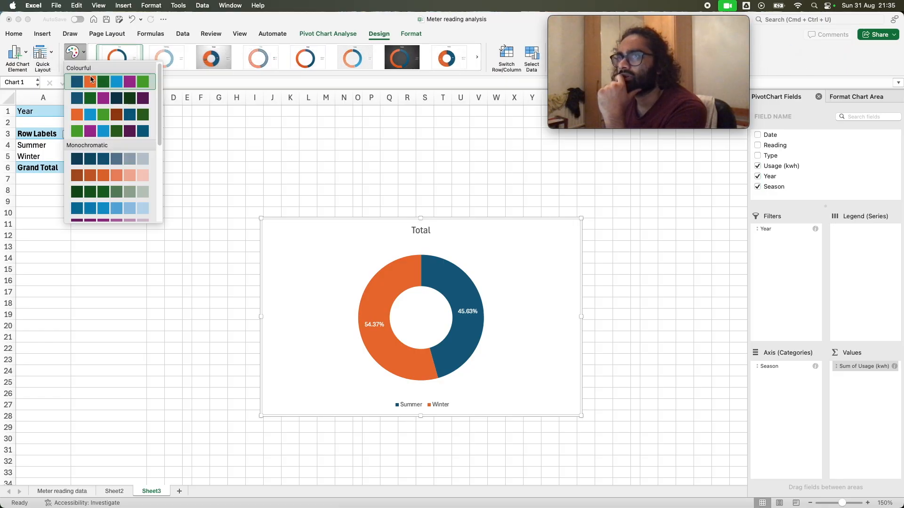
{"action": "left_click", "coordinate": [114, 100]}
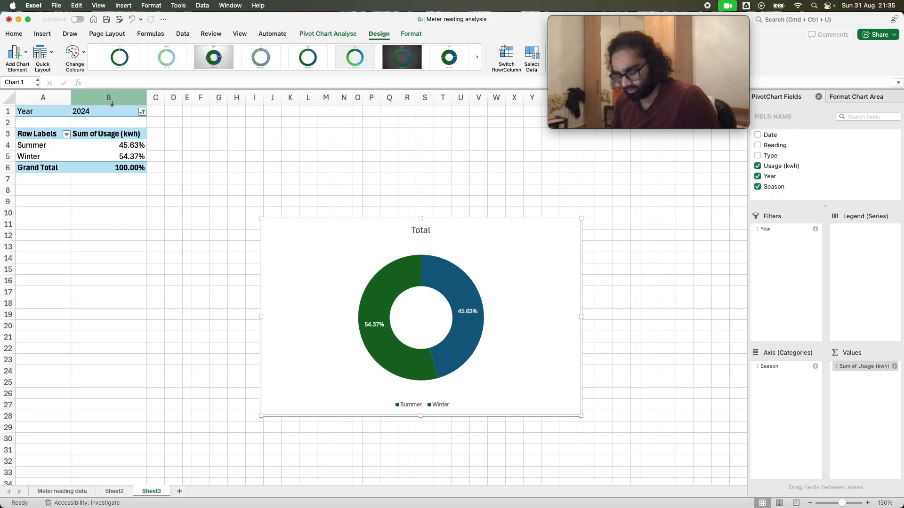
{"action": "key", "text": "super+z"}
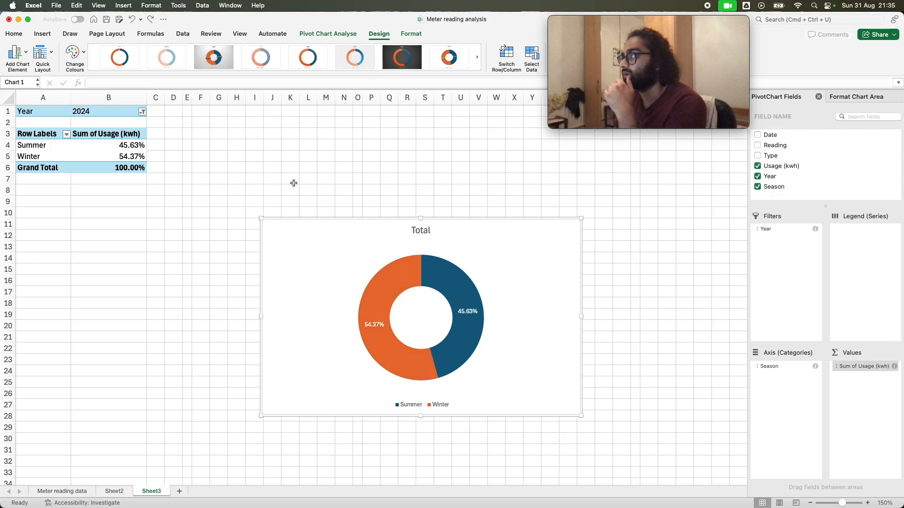
Duplicate the doughnut chart, placing the copy slightly offset on top of the original
{"action": "left_click_drag", "start_coordinate": [316, 272], "coordinate": [314, 278]}
{"action": "right_click", "coordinate": [315, 277]}
{"action": "key", "text": "Escape"}
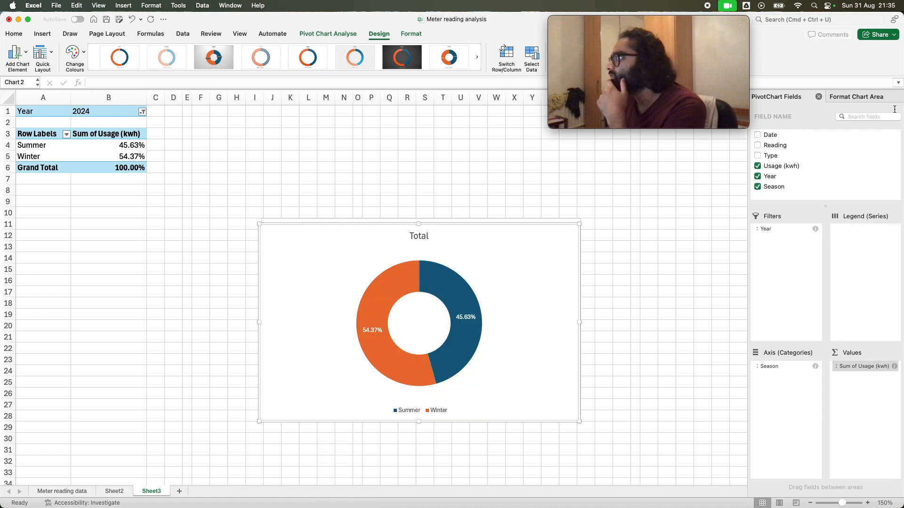
Give the copied chart's area a solid fill in the lightest purple theme colour, trying darker shades of it first
{"action": "left_click", "coordinate": [873, 97]}
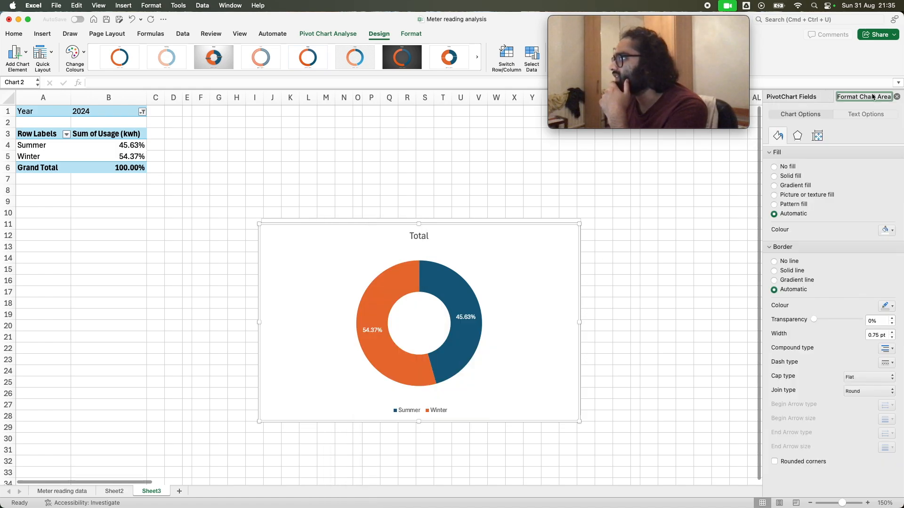
{"action": "left_click", "coordinate": [791, 176]}
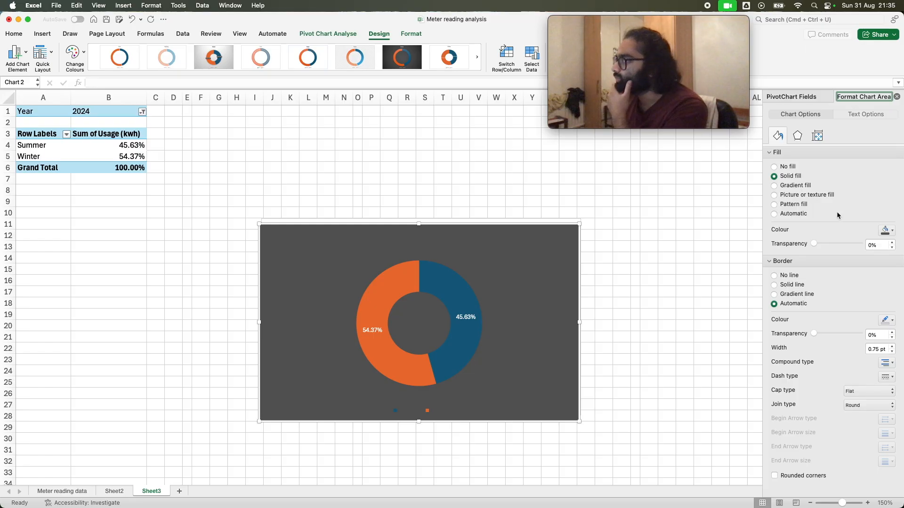
{"action": "left_click", "coordinate": [884, 231]}
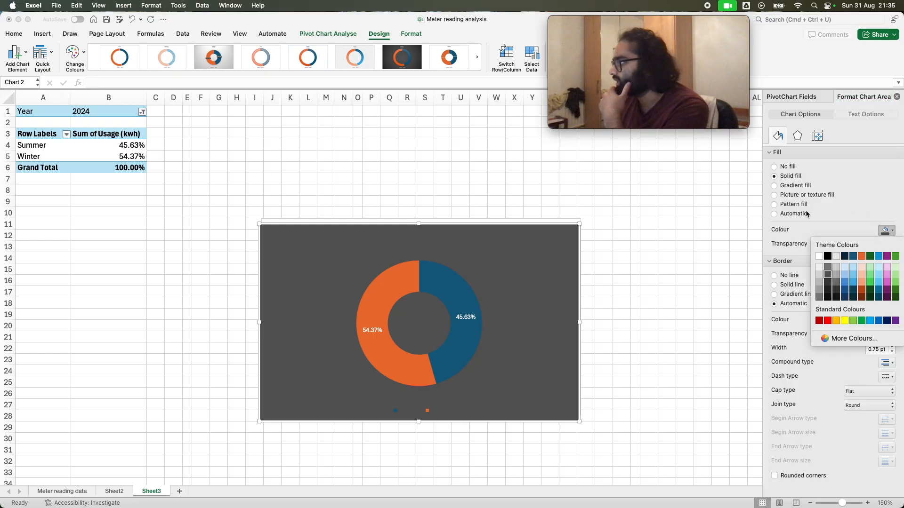
{"action": "left_click", "coordinate": [888, 278]}
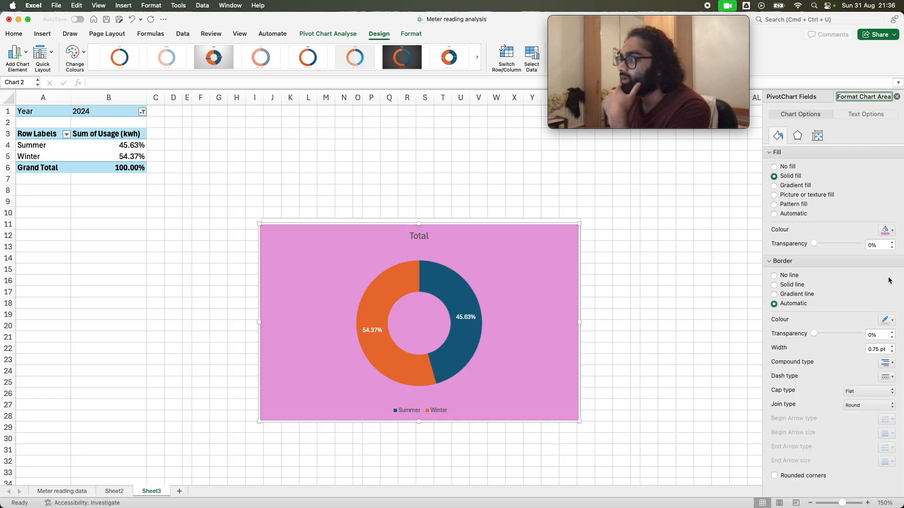
{"action": "left_click", "coordinate": [885, 229]}
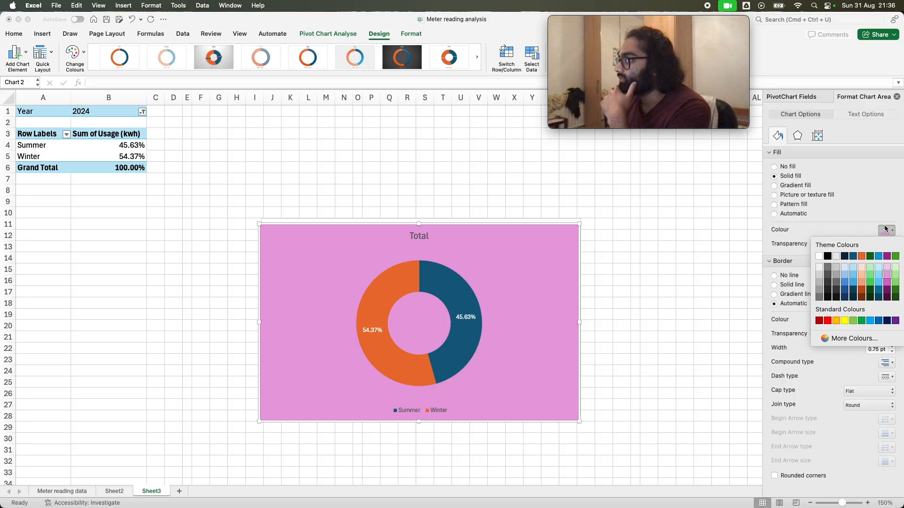
{"action": "left_click", "coordinate": [886, 284]}
{"action": "left_click", "coordinate": [887, 230]}
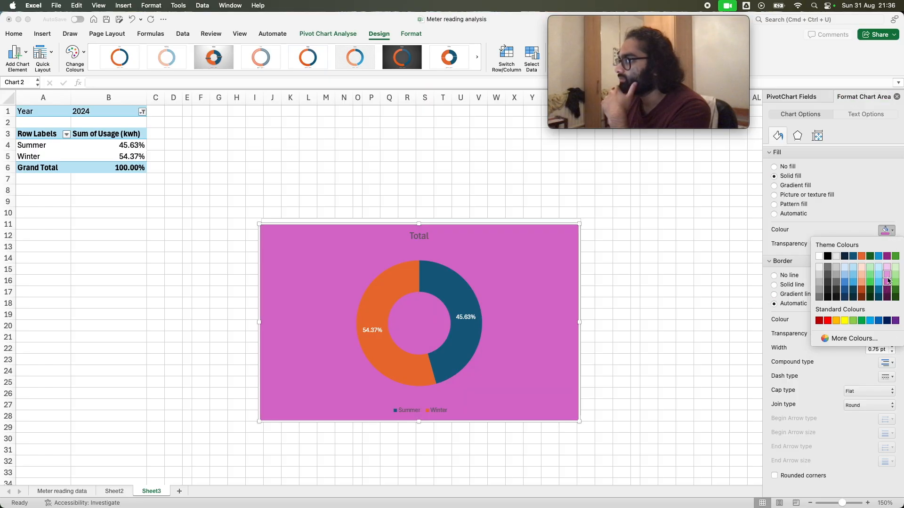
{"action": "left_click", "coordinate": [887, 268]}
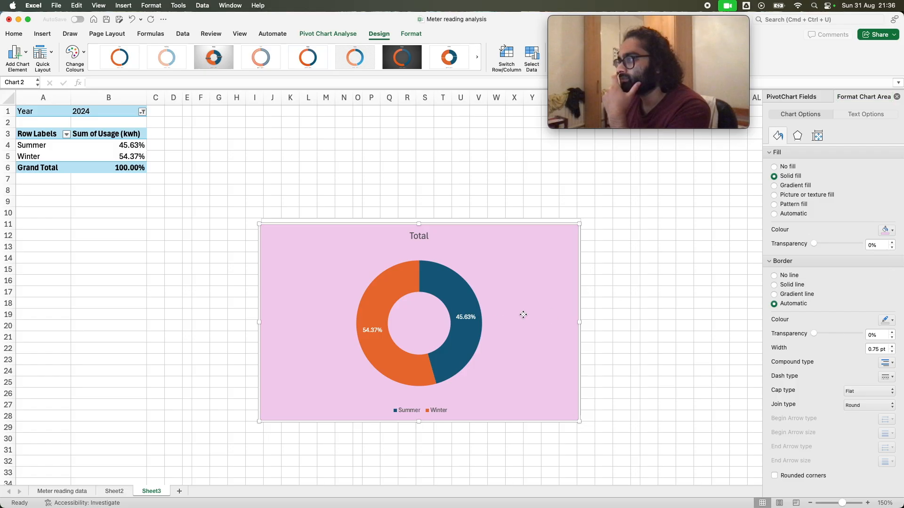
Move the pink chart aside and delete the original white chart behind it
{"action": "left_click_drag", "start_coordinate": [510, 298], "coordinate": [345, 263]}
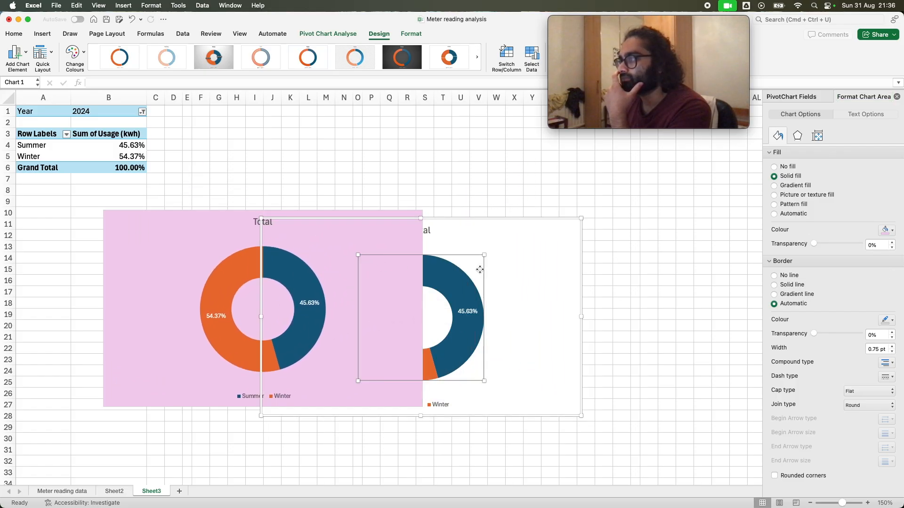
{"action": "right_click", "coordinate": [491, 267]}
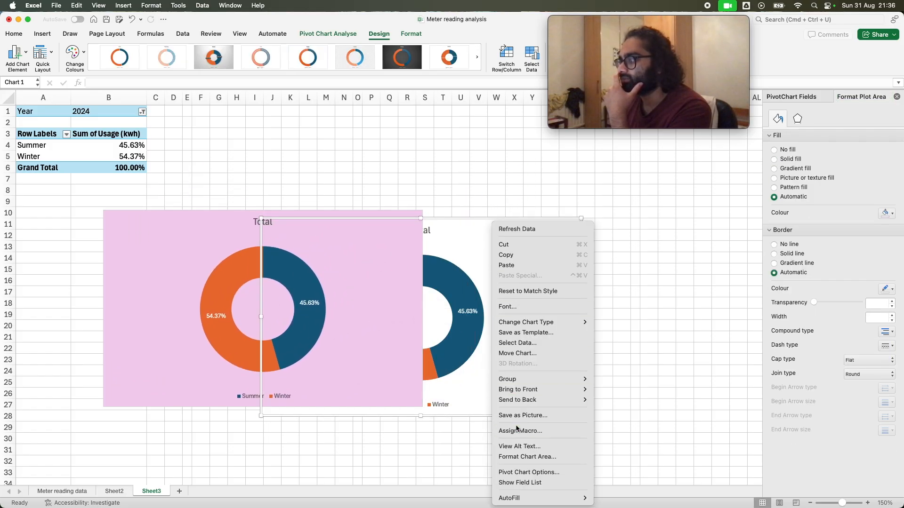
{"action": "left_click", "coordinate": [481, 235]}
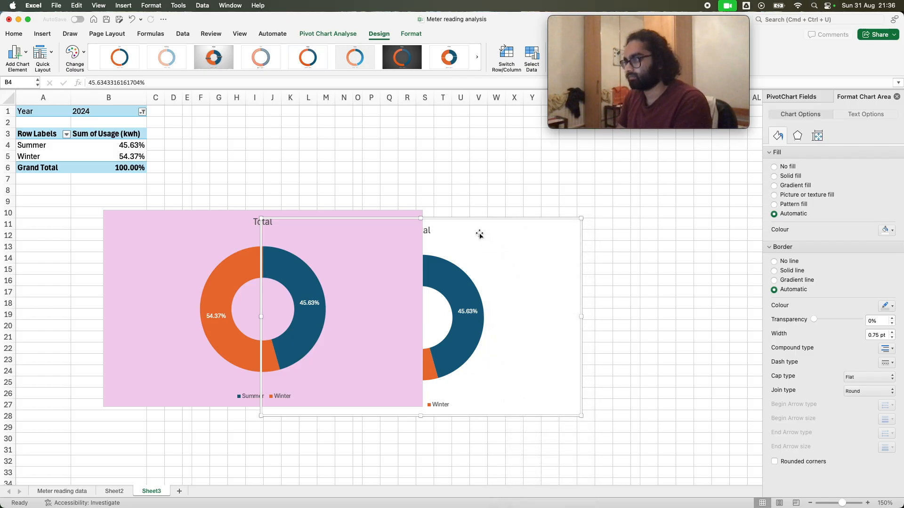
{"action": "key", "text": "Delete"}
Reposition the pink chart to the right of the pivot table so it spans about rows 7 to 23
{"action": "left_click", "coordinate": [379, 258]}
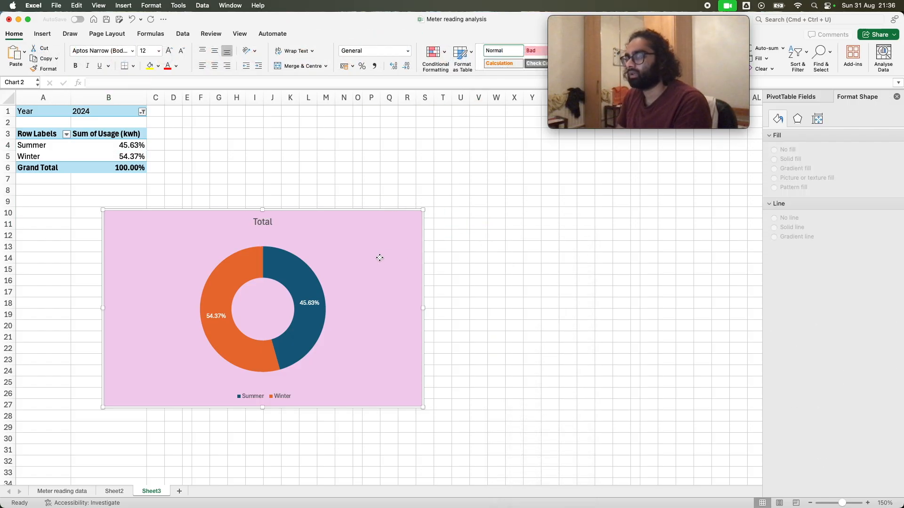
{"action": "left_click_drag", "start_coordinate": [379, 258], "coordinate": [511, 286]}
{"action": "left_click_drag", "start_coordinate": [462, 332], "coordinate": [458, 275]}
Replace the chart title with "Usage in winter vs summer" and colour the title text white
{"action": "left_click", "coordinate": [395, 183]}
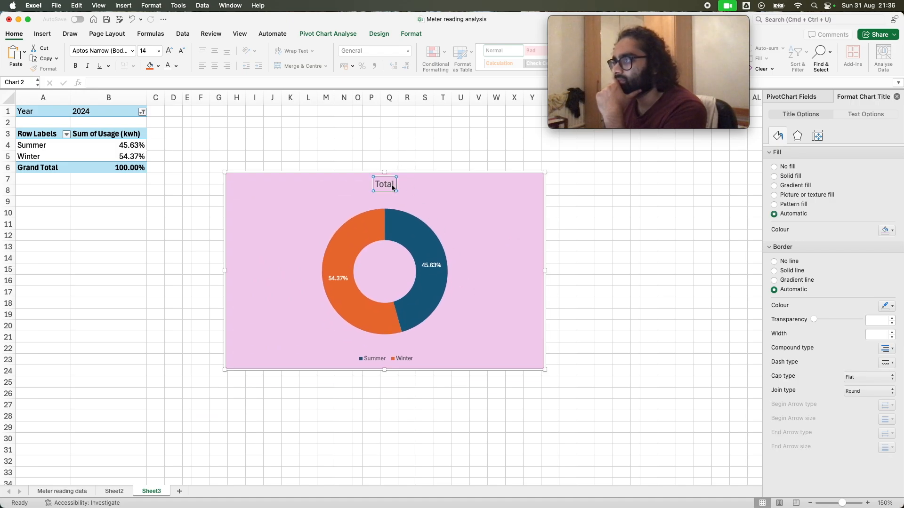
{"action": "key", "text": "BackSpace"}
{"action": "key", "text": "BackSpace"}
{"action": "key", "text": "BackSpace"}
{"action": "key", "text": "BackSpace"}
{"action": "key", "text": "BackSpace"}
{"action": "type", "text": "Usage"}
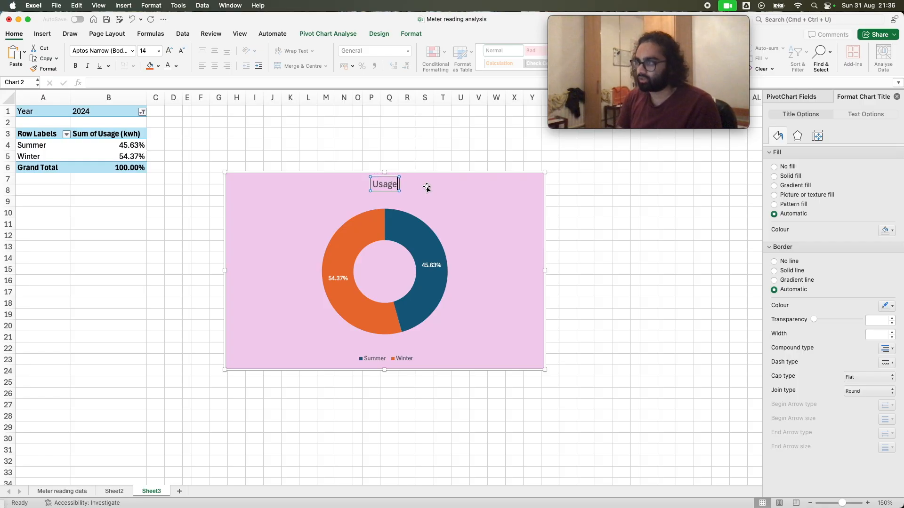
{"action": "type", "text": " in w"}
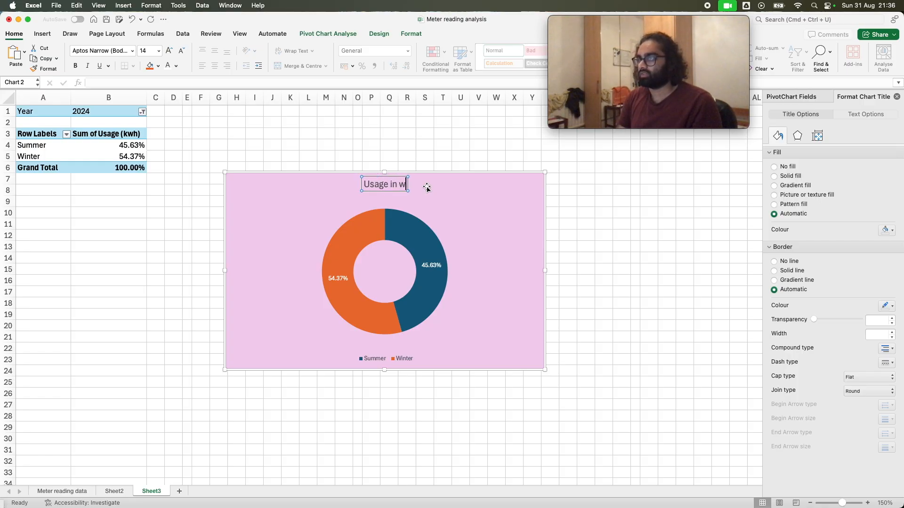
{"action": "type", "text": "inter vs summer"}
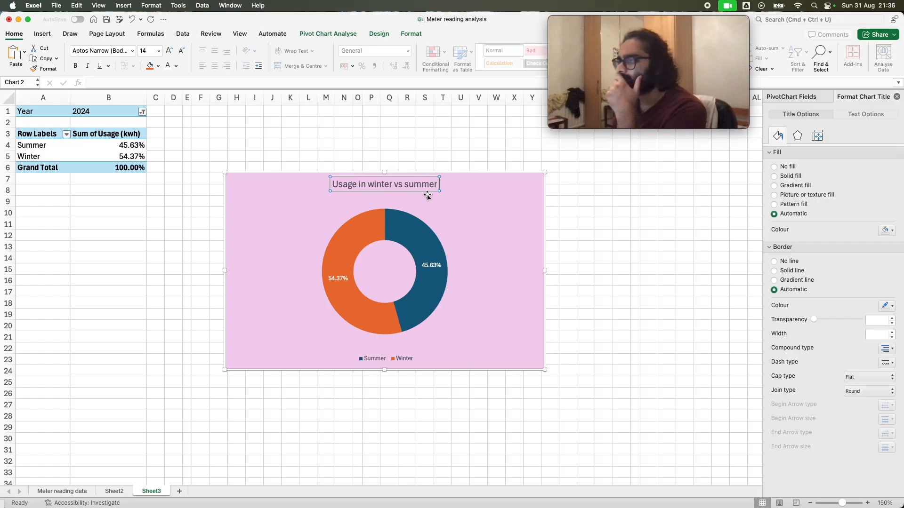
{"action": "triple_click", "coordinate": [398, 183]}
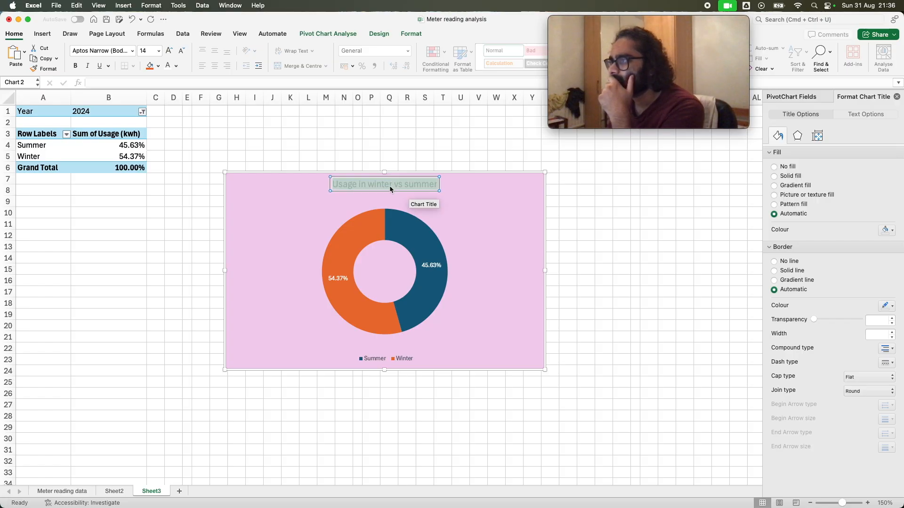
{"action": "left_click", "coordinate": [169, 66]}
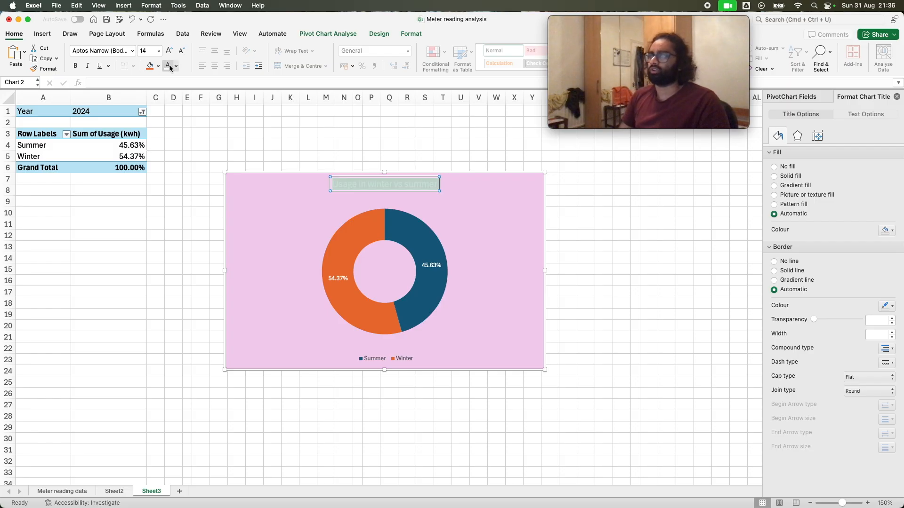
Colour the Summer and Winter legend entries of the chart white
{"action": "left_click", "coordinate": [380, 360]}
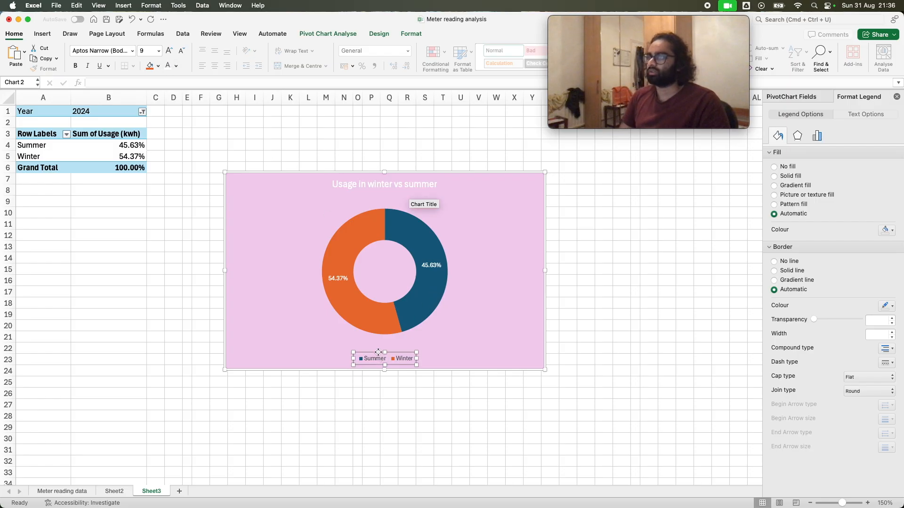
{"action": "double_click", "coordinate": [378, 357]}
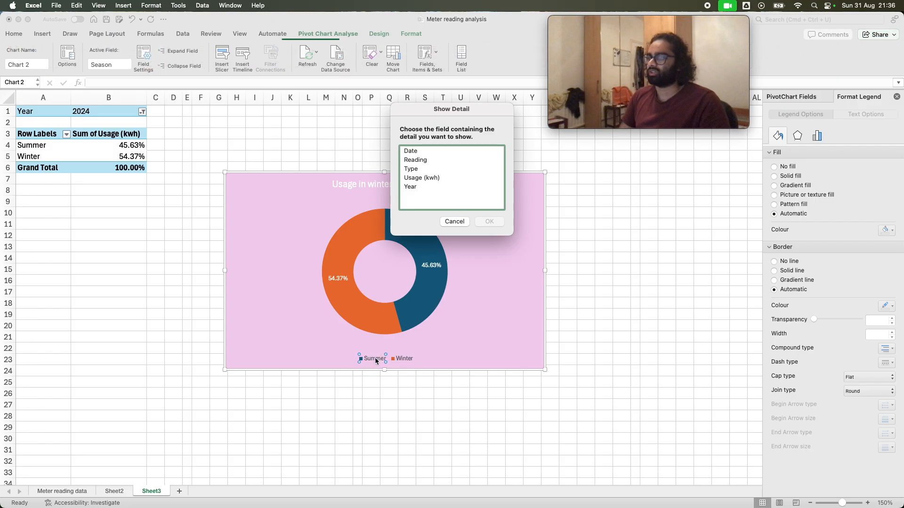
{"action": "left_click", "coordinate": [468, 221]}
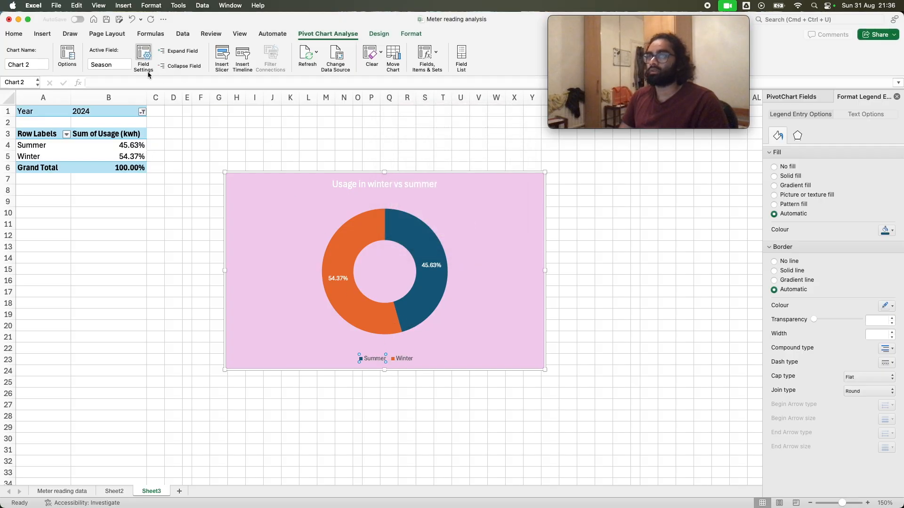
{"action": "left_click", "coordinate": [26, 34]}
{"action": "left_click", "coordinate": [170, 65]}
{"action": "left_click", "coordinate": [401, 359]}
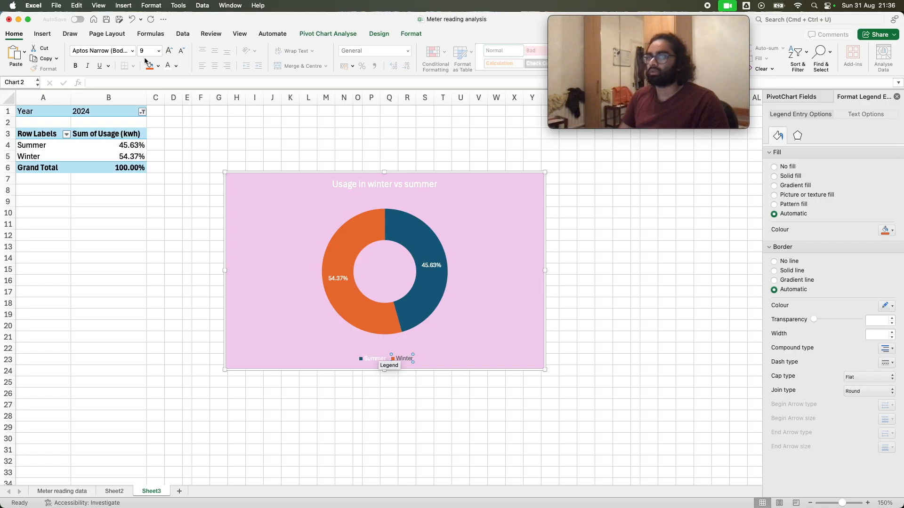
{"action": "left_click", "coordinate": [170, 65]}
{"action": "left_click", "coordinate": [180, 222]}
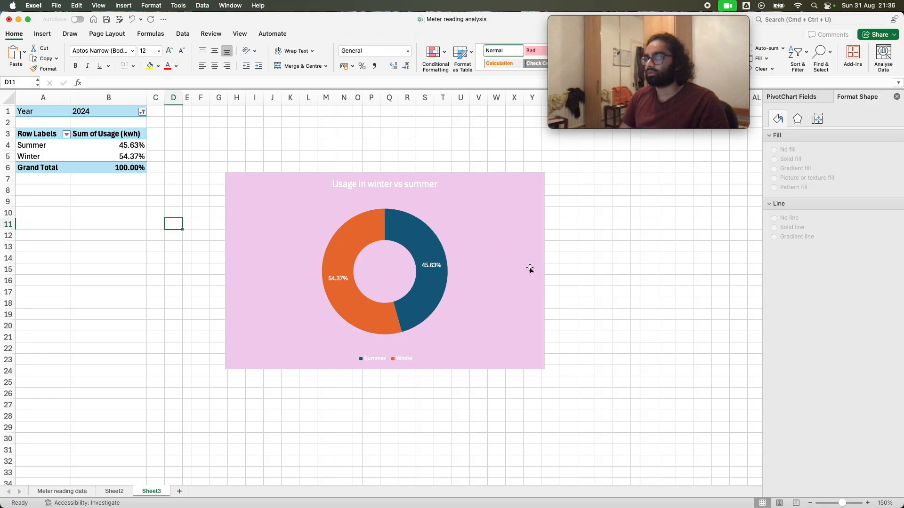
Change the solid fill of the chart area to a darker shade of pink
{"action": "left_click", "coordinate": [514, 268]}
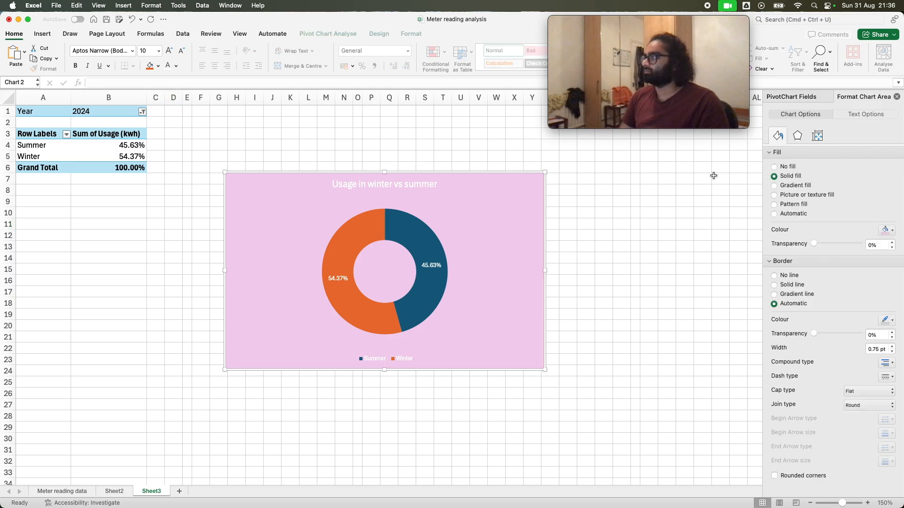
{"action": "left_click", "coordinate": [798, 135]}
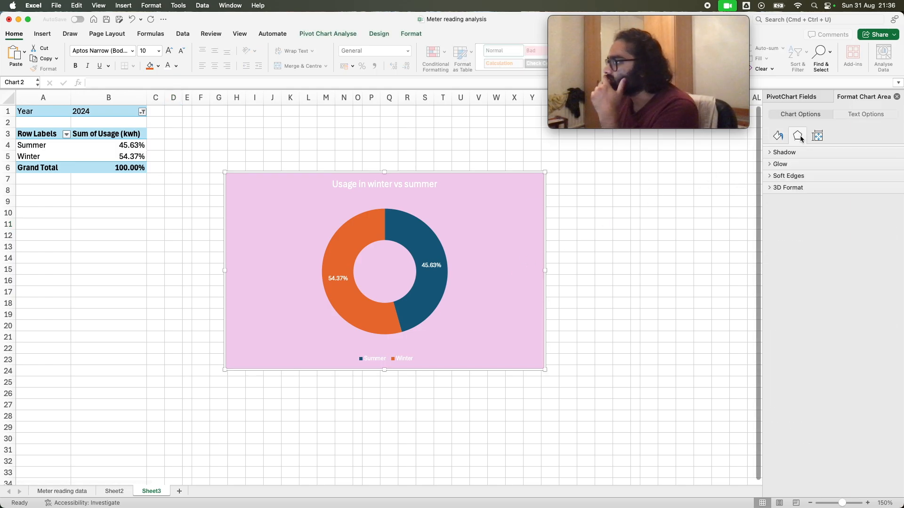
{"action": "left_click", "coordinate": [817, 136]}
{"action": "left_click", "coordinate": [779, 136]}
{"action": "left_click", "coordinate": [853, 114]}
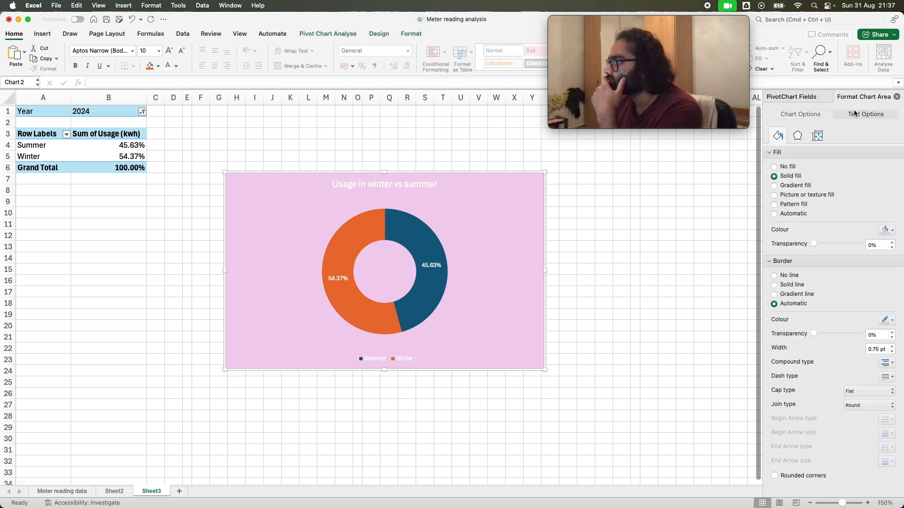
{"action": "left_click", "coordinate": [814, 116]}
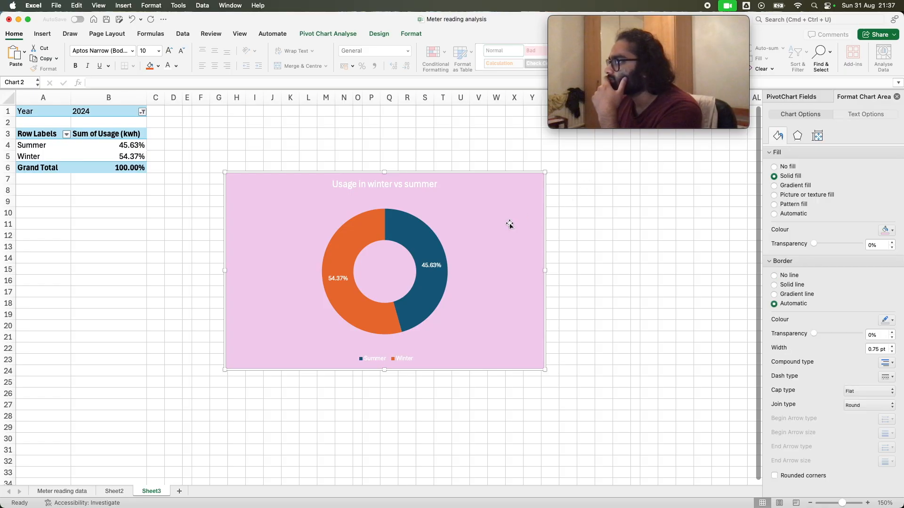
{"action": "left_click", "coordinate": [889, 231]}
{"action": "left_click", "coordinate": [886, 278]}
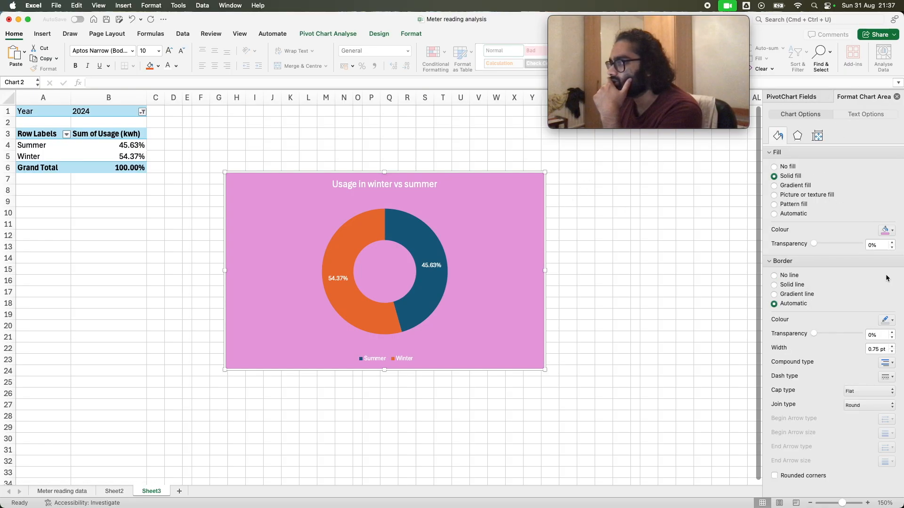
Move the doughnut chart down below the pivot table so it spans about rows 9 to 26
{"action": "left_click_drag", "start_coordinate": [482, 228], "coordinate": [473, 256]}
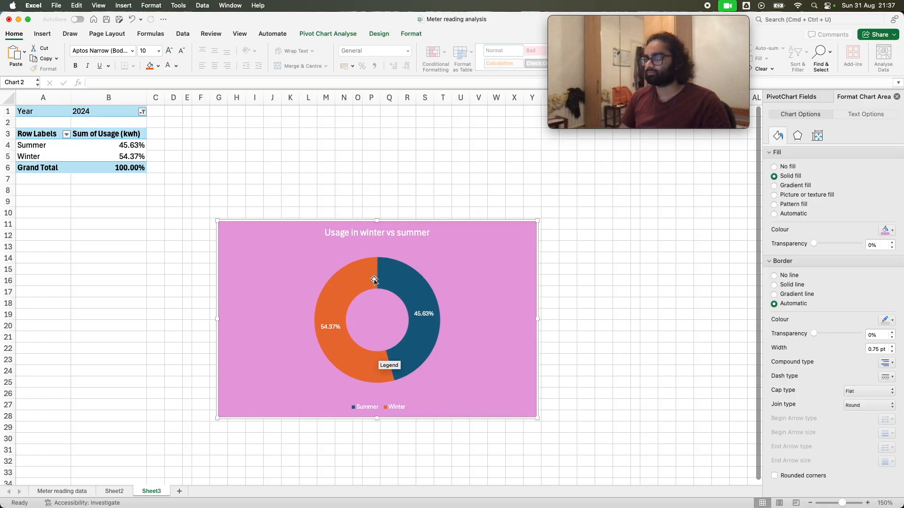
{"action": "mouse_move", "coordinate": [373, 280]}
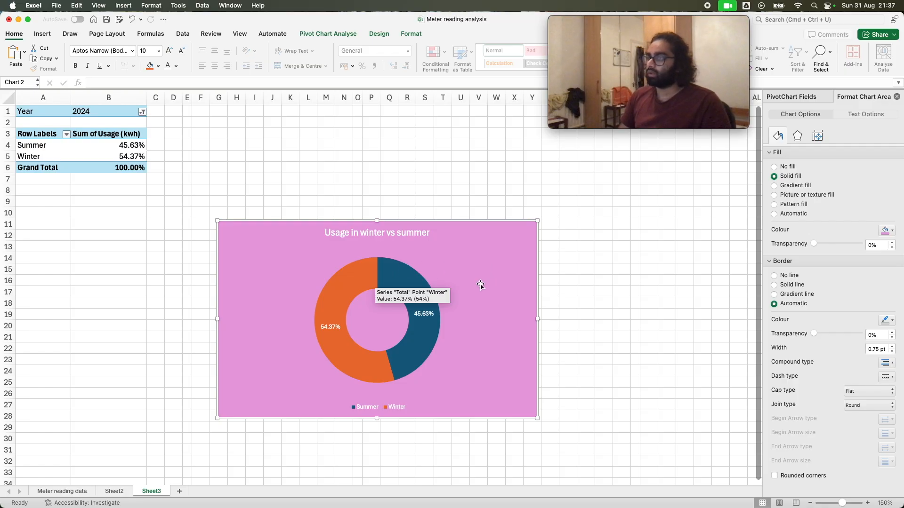
{"action": "scroll", "coordinate": [482, 291], "scroll_direction": "up", "scroll_amount": 5}
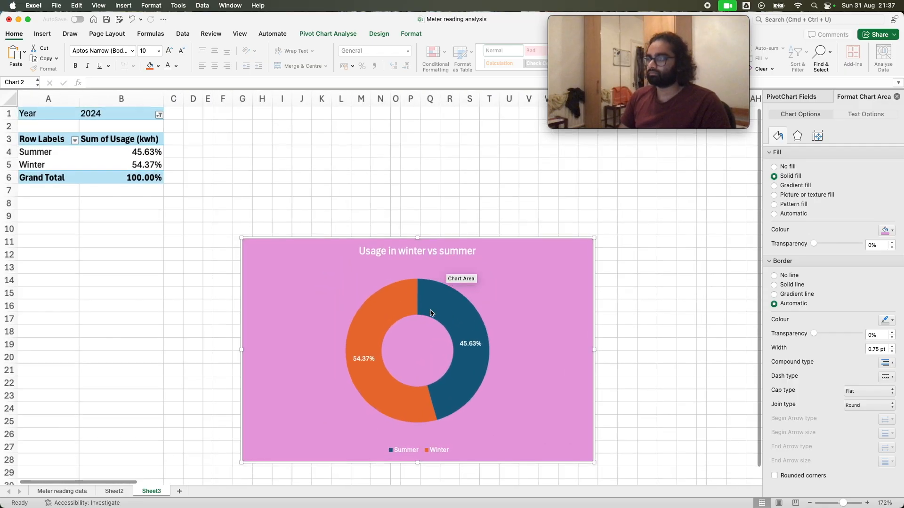
{"action": "mouse_move", "coordinate": [430, 313]}
{"action": "left_click_drag", "start_coordinate": [537, 322], "coordinate": [517, 297]}
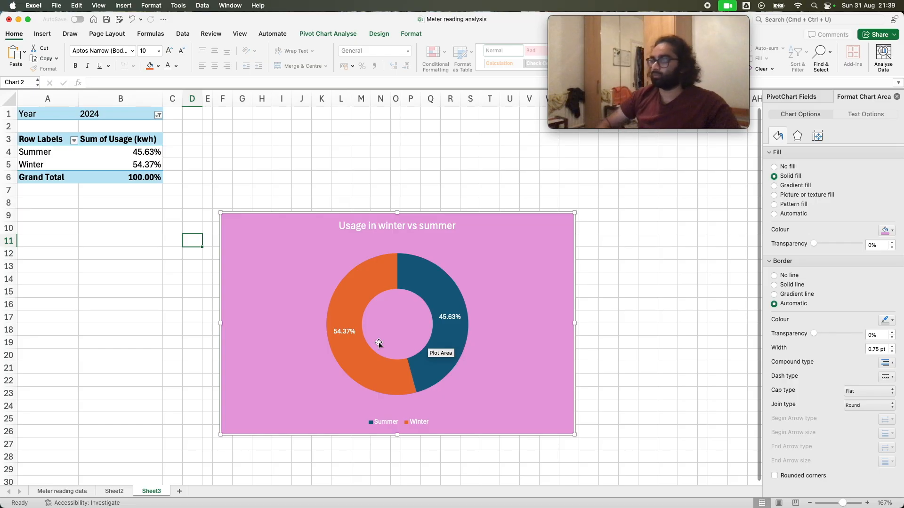
{"action": "mouse_move", "coordinate": [518, 266]}
{"action": "left_mouse_down"}
{"action": "mouse_move", "coordinate": [511, 274]}
{"action": "mouse_move", "coordinate": [521, 266]}
{"action": "left_mouse_up"}
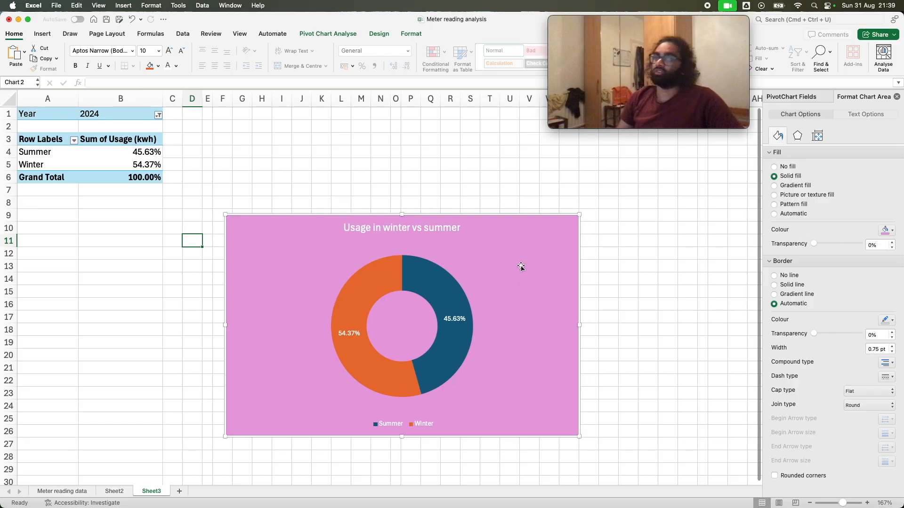
Set the pivot table's Year filter to include all years
{"action": "left_click", "coordinate": [160, 115]}
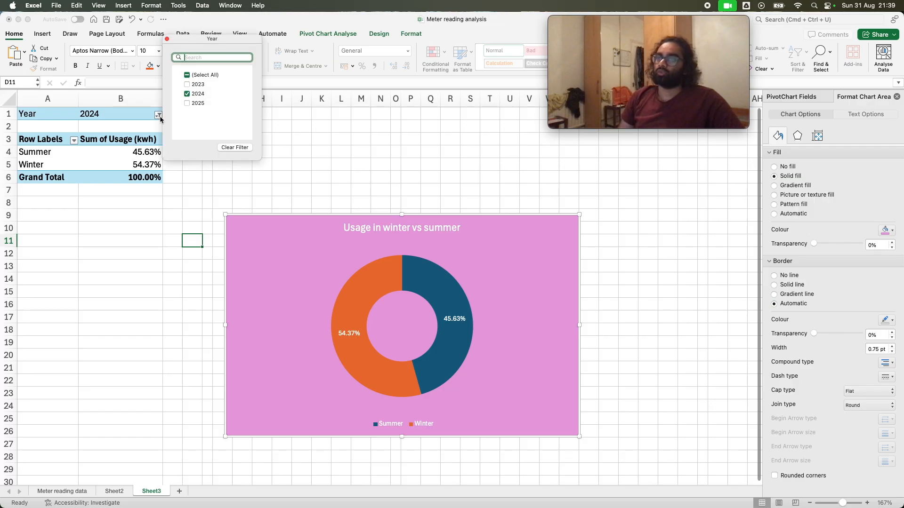
{"action": "left_click", "coordinate": [194, 75]}
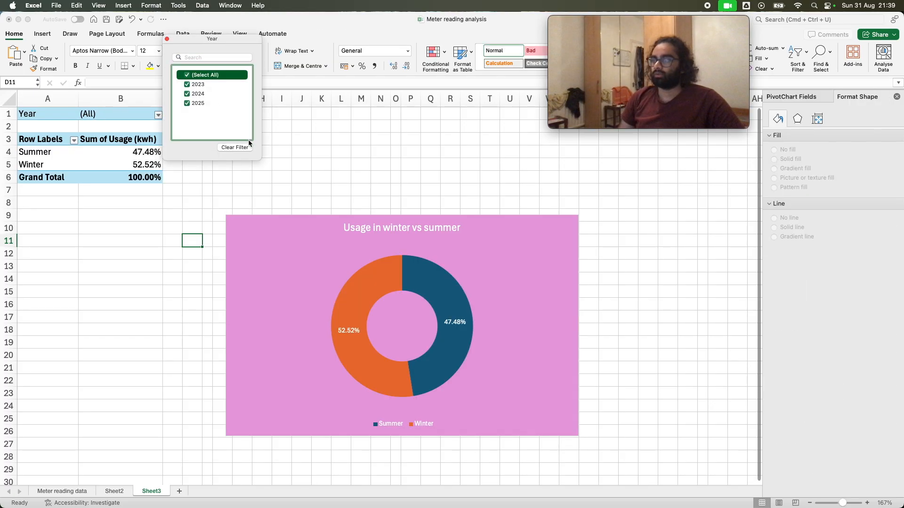
{"action": "left_click", "coordinate": [277, 231]}
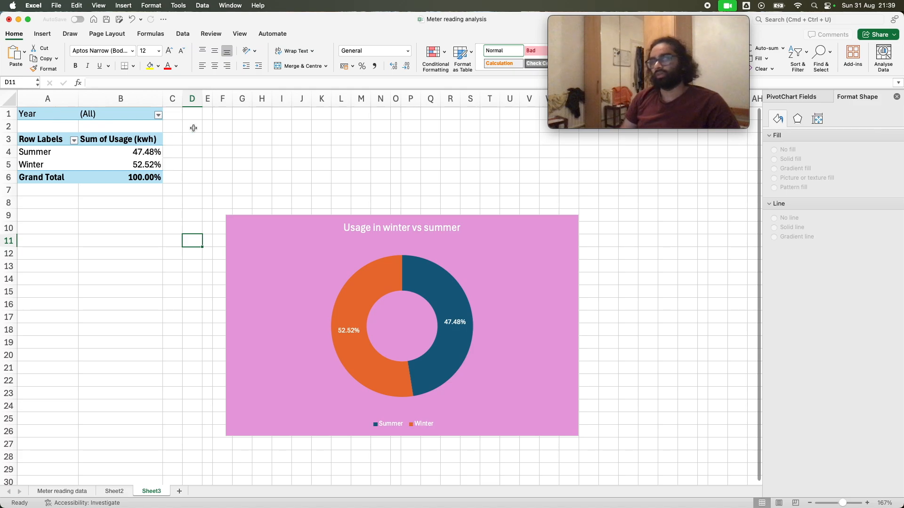
{"action": "left_click", "coordinate": [158, 116]}
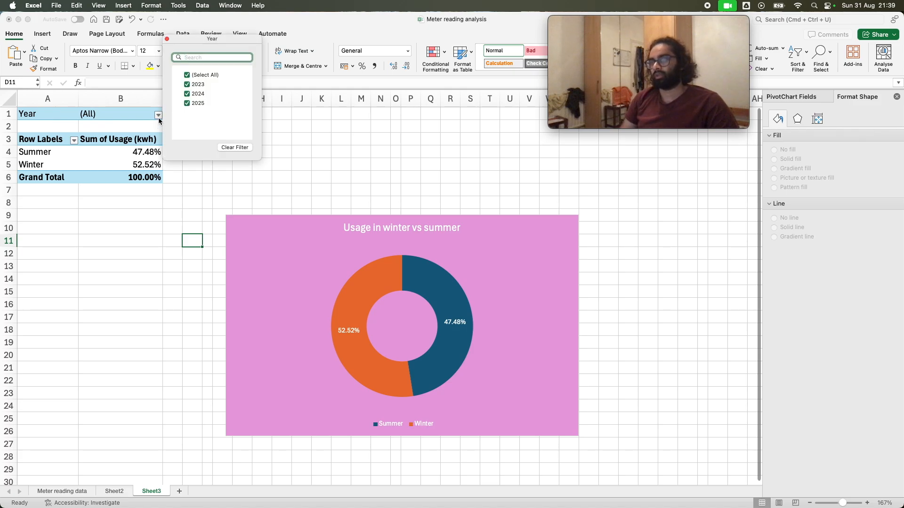
{"action": "left_click", "coordinate": [160, 117]}
Insert a slicer on the Year field for the doughnut chart and place it against the chart's right edge
{"action": "left_click", "coordinate": [285, 230]}
{"action": "left_click", "coordinate": [42, 34]}
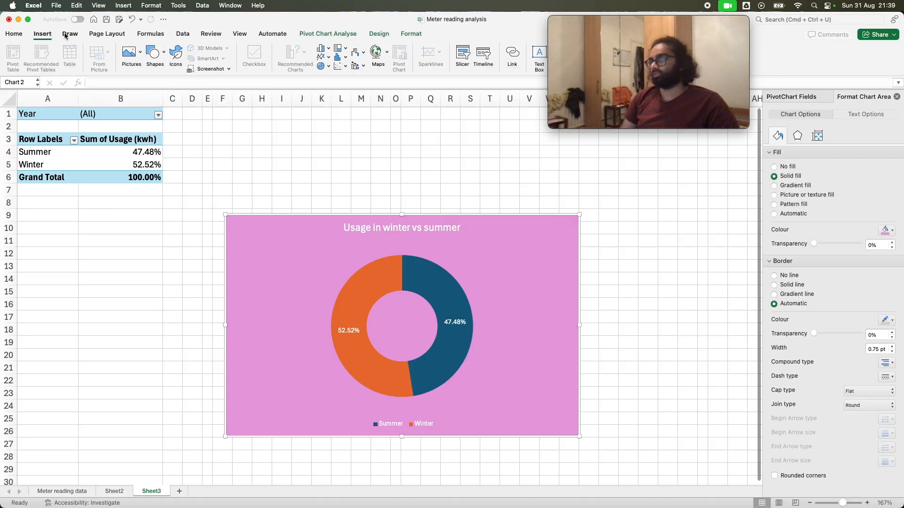
{"action": "left_click", "coordinate": [409, 34]}
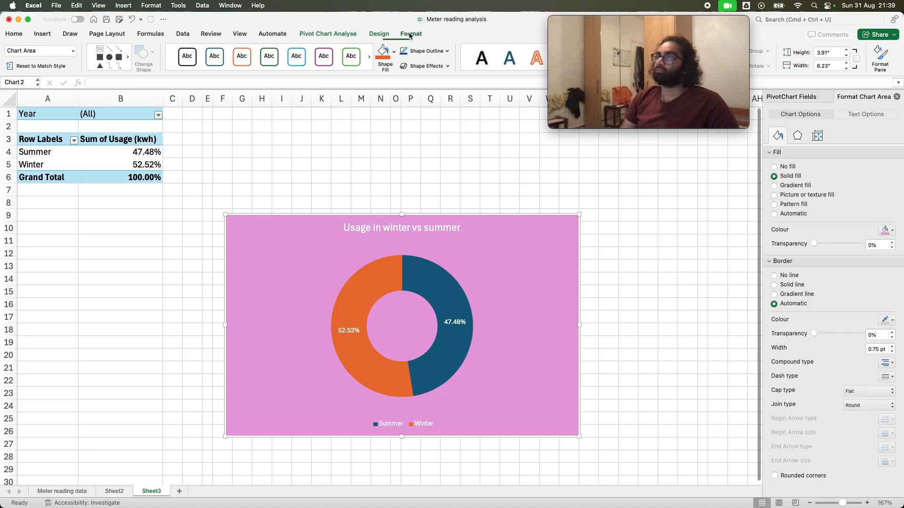
{"action": "left_click", "coordinate": [379, 34]}
{"action": "left_click", "coordinate": [357, 34]}
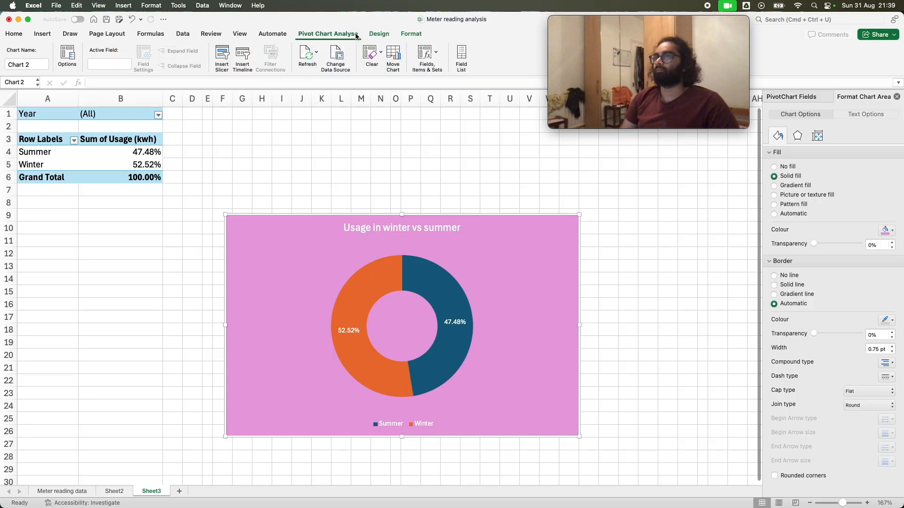
{"action": "left_click", "coordinate": [225, 57]}
{"action": "scroll", "coordinate": [406, 164], "scroll_direction": "down", "scroll_amount": 1}
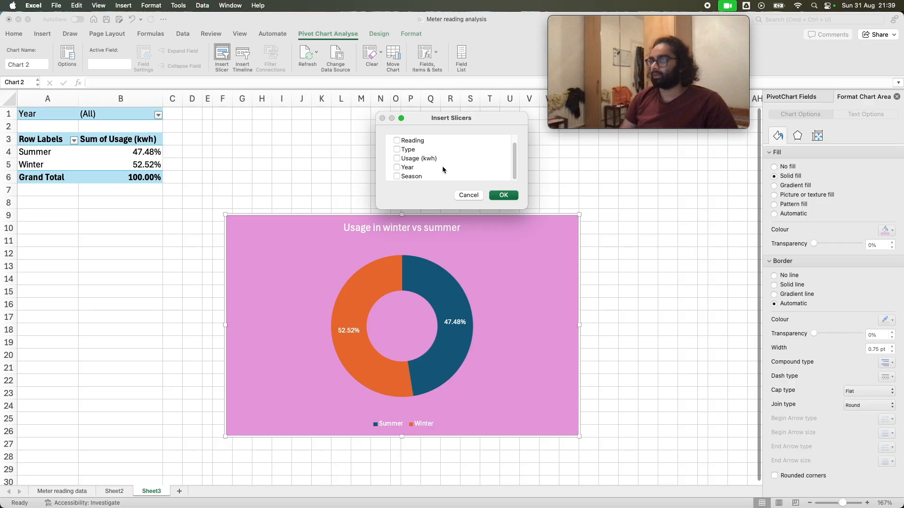
{"action": "left_click", "coordinate": [397, 167]}
{"action": "left_click", "coordinate": [494, 195]}
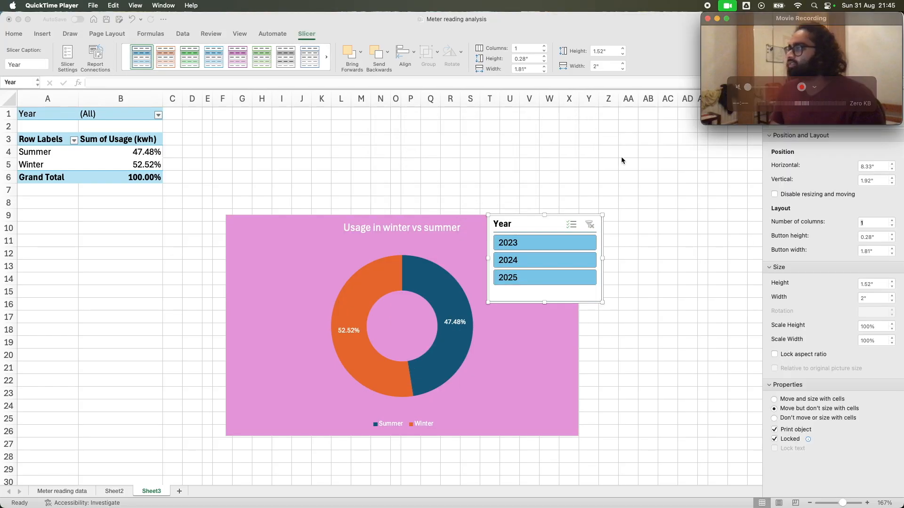
{"action": "left_click", "coordinate": [555, 217]}
{"action": "left_click_drag", "start_coordinate": [570, 214], "coordinate": [660, 212]}
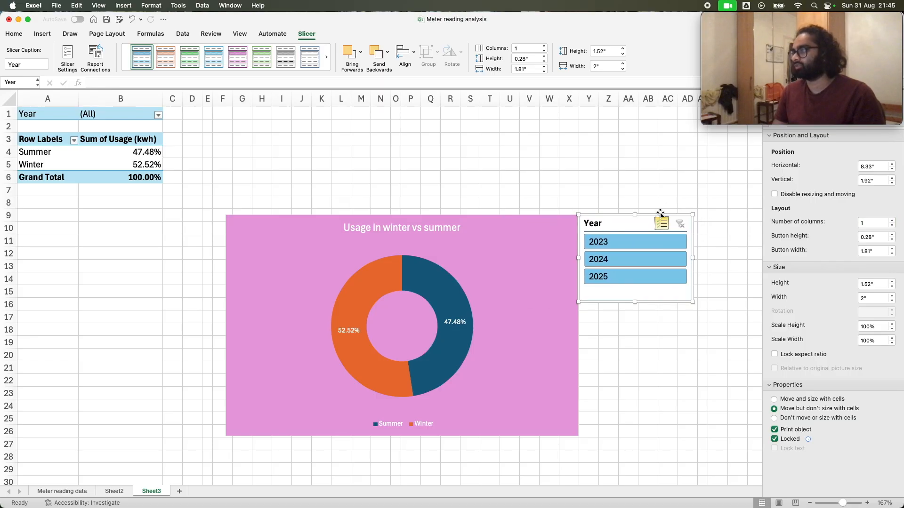
Examine the seasonal split for 2023, 2024 and 2025 in turn with the Year slicer, clearing its filter after each year
{"action": "left_click", "coordinate": [629, 245]}
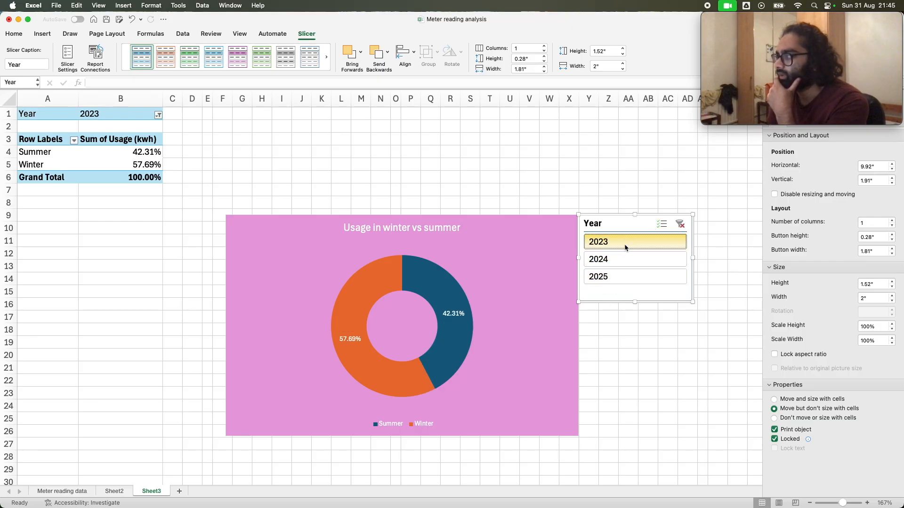
{"action": "left_click", "coordinate": [678, 225]}
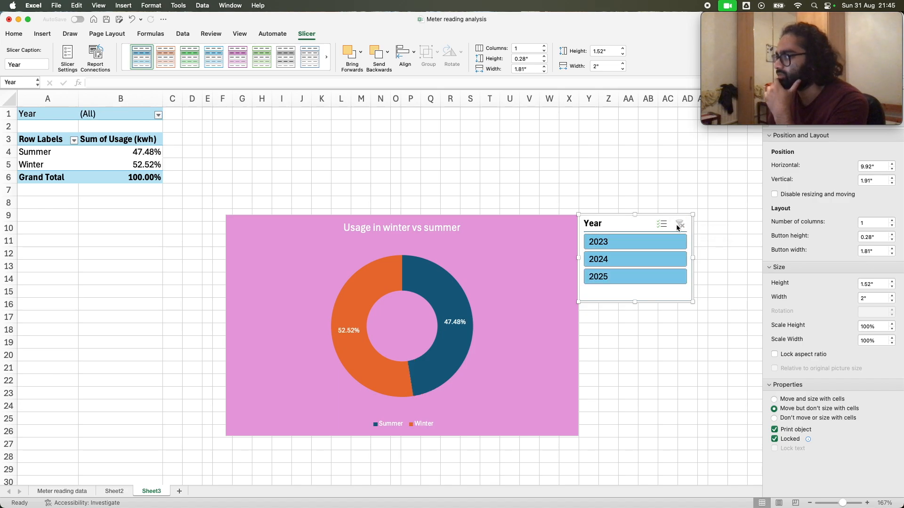
{"action": "left_click", "coordinate": [624, 262]}
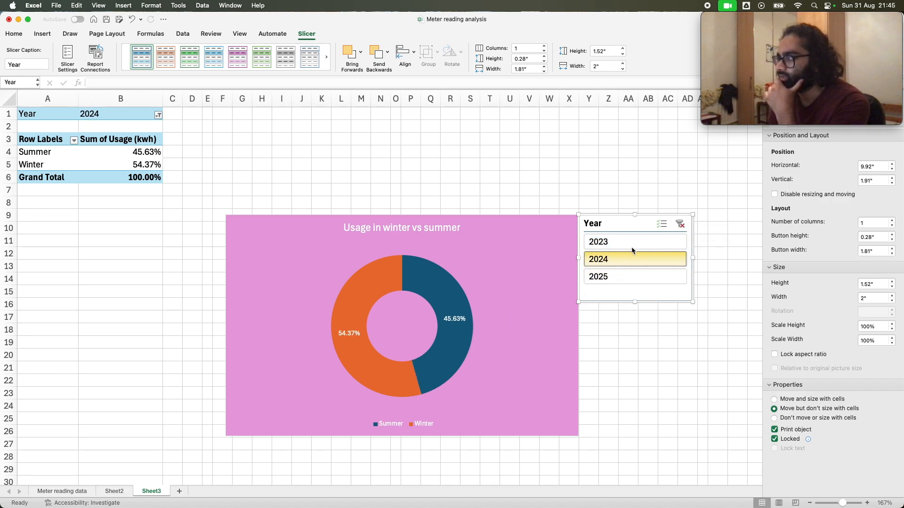
{"action": "left_click", "coordinate": [679, 224]}
{"action": "left_click", "coordinate": [638, 276]}
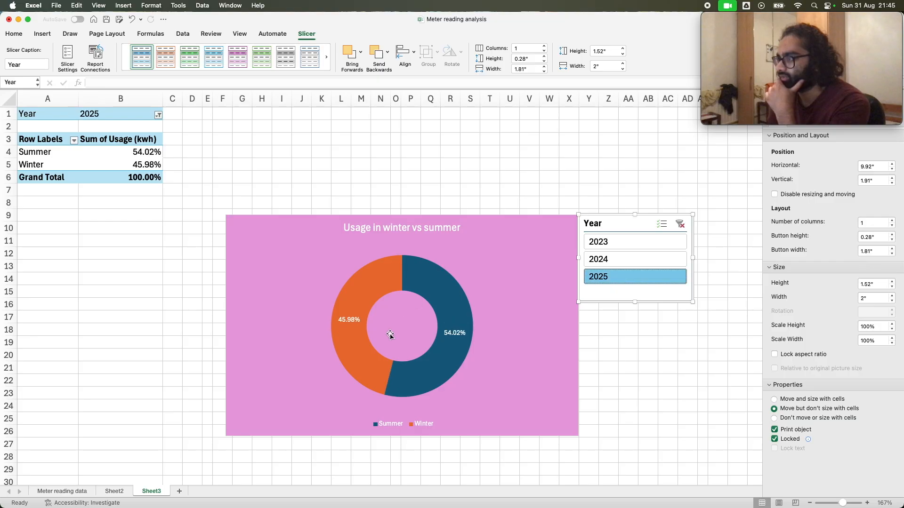
{"action": "left_click", "coordinate": [675, 225]}
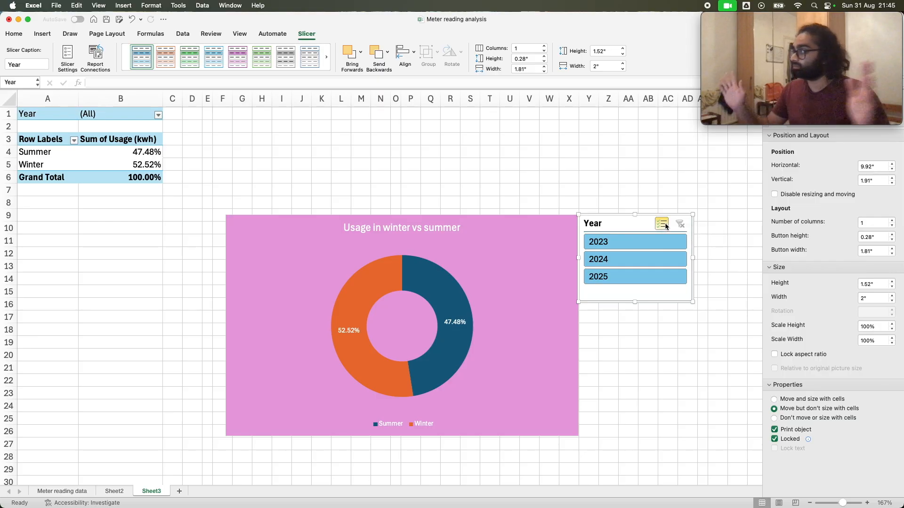
Compare 2023 alone with 2024 and 2025 combined using the Year slicer, and clear its filter
{"action": "left_click", "coordinate": [624, 243]}
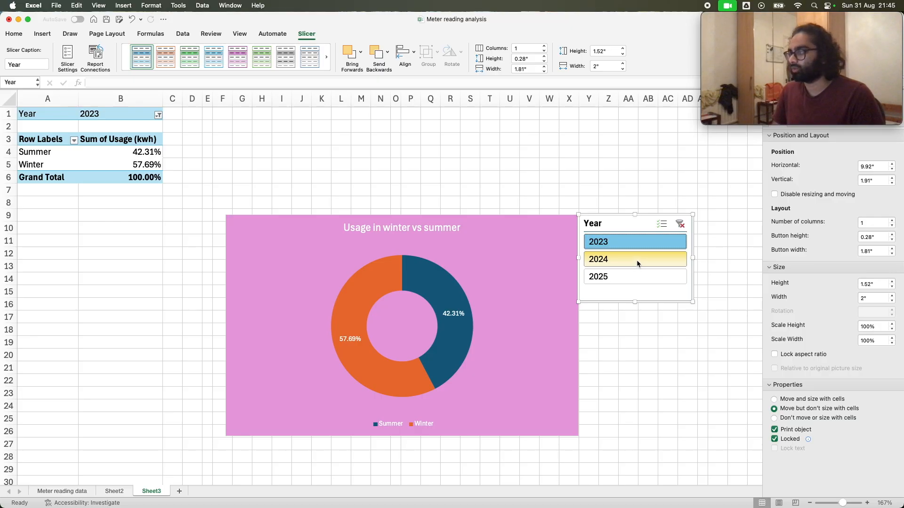
{"action": "left_click", "coordinate": [637, 263]}
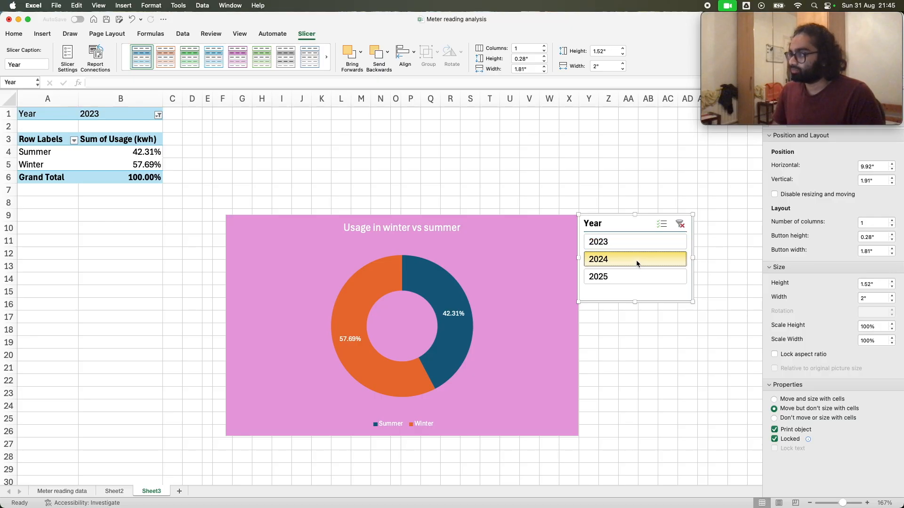
{"action": "left_click_drag", "start_coordinate": [637, 261], "coordinate": [631, 274]}
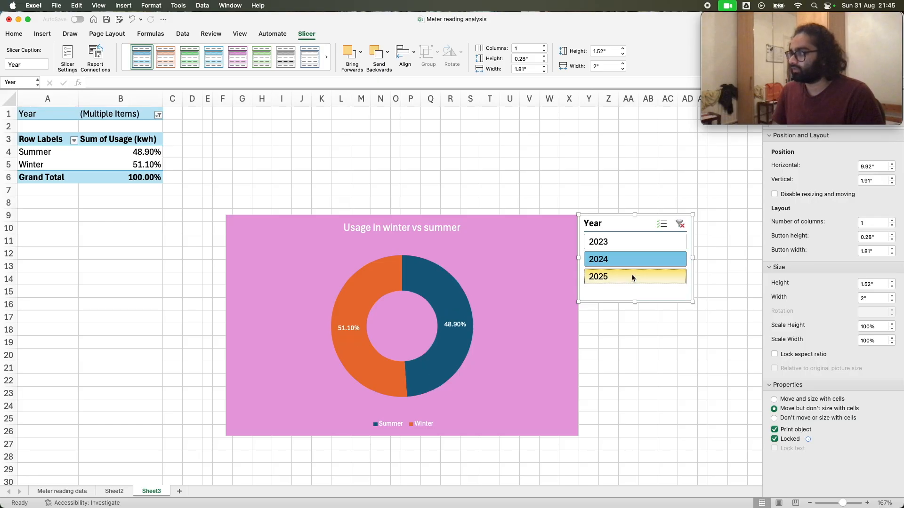
{"action": "left_click", "coordinate": [678, 222]}
Try toggling all years and then 2023 off and on in the pivot table's Year filter, keeping every year selected
{"action": "left_click", "coordinate": [158, 115]}
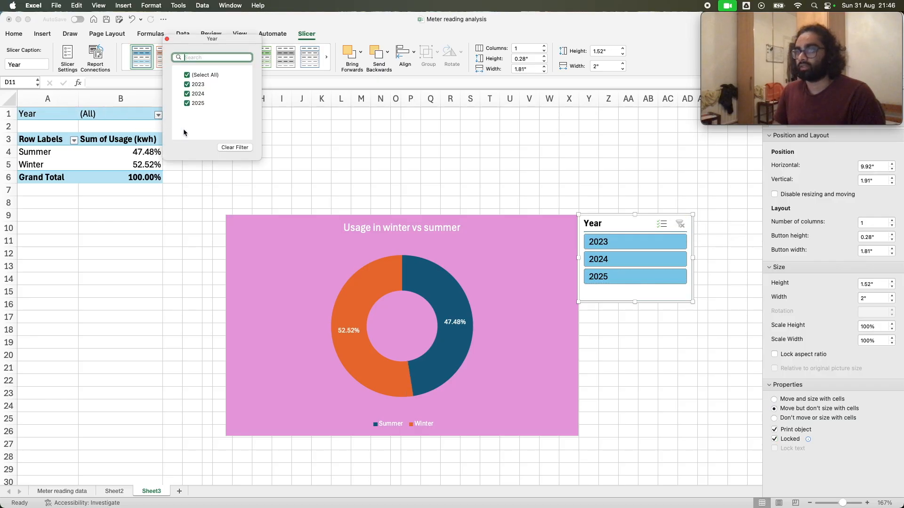
{"action": "left_click", "coordinate": [188, 78]}
{"action": "left_click", "coordinate": [188, 78]}
{"action": "left_click", "coordinate": [188, 84]}
{"action": "left_click", "coordinate": [188, 84]}
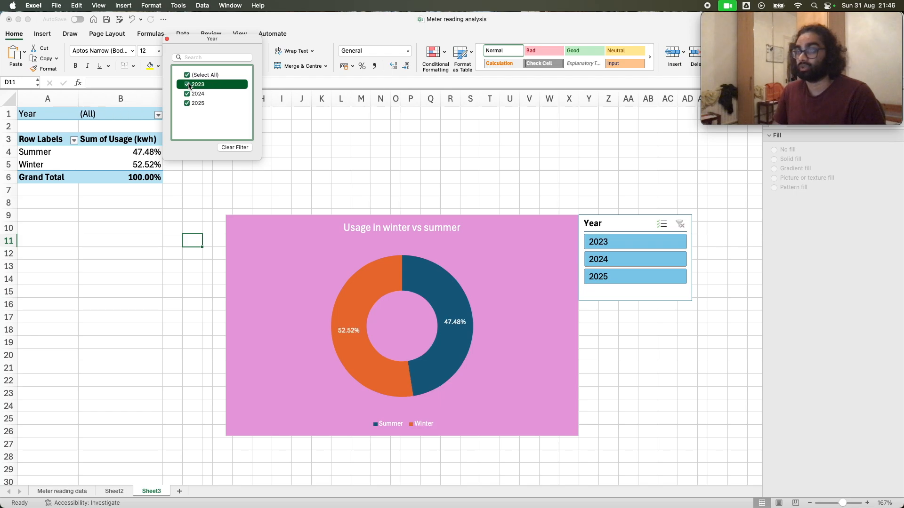
{"action": "left_click", "coordinate": [281, 165]}
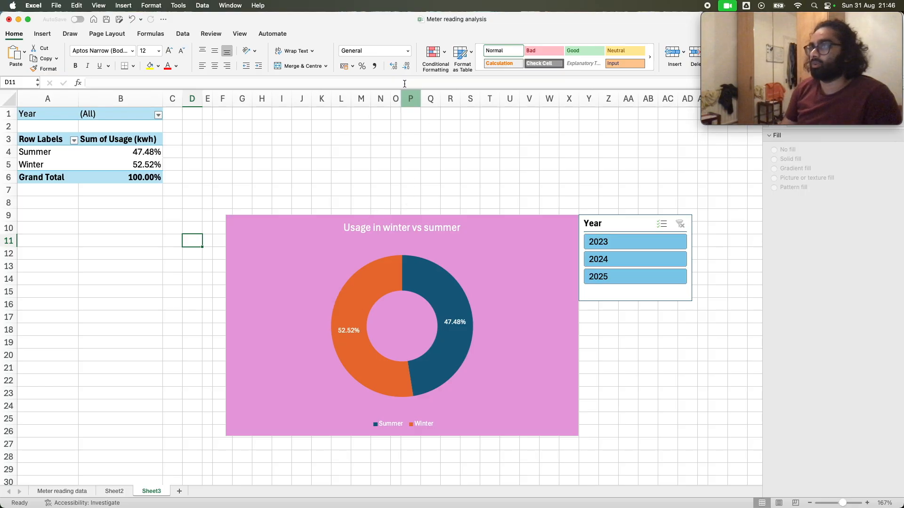
{"action": "left_click", "coordinate": [276, 34]}
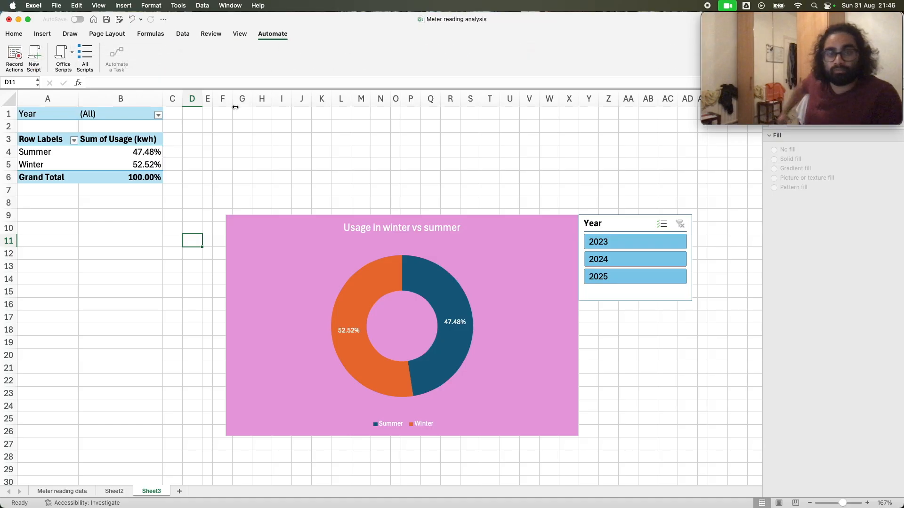